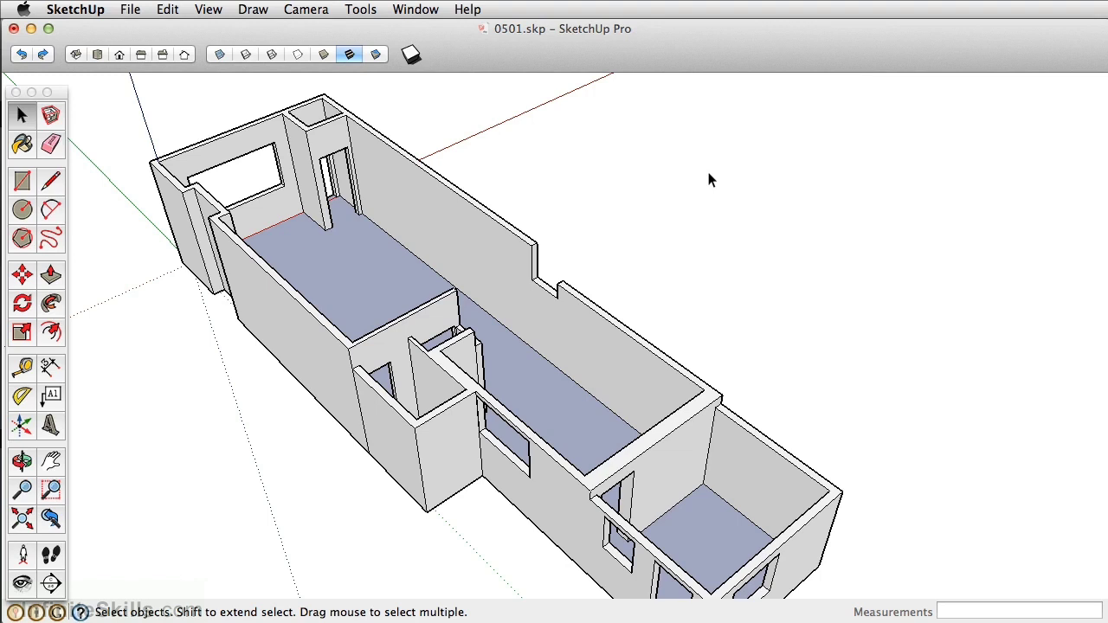
- Select the connected house geometry and individual wall faces to check whether the model is grouped
{"action": "left_click", "coordinate": [545, 311]}
{"action": "triple_click", "coordinate": [485, 234]}
{"action": "triple_click", "coordinate": [499, 258]}
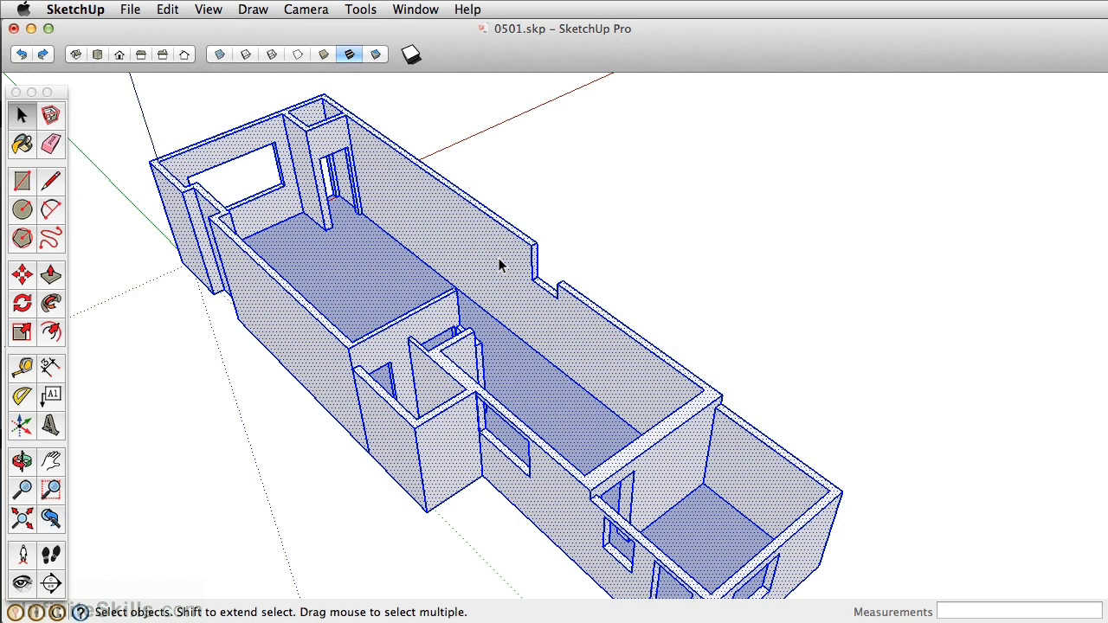
{"action": "left_click", "coordinate": [678, 370]}
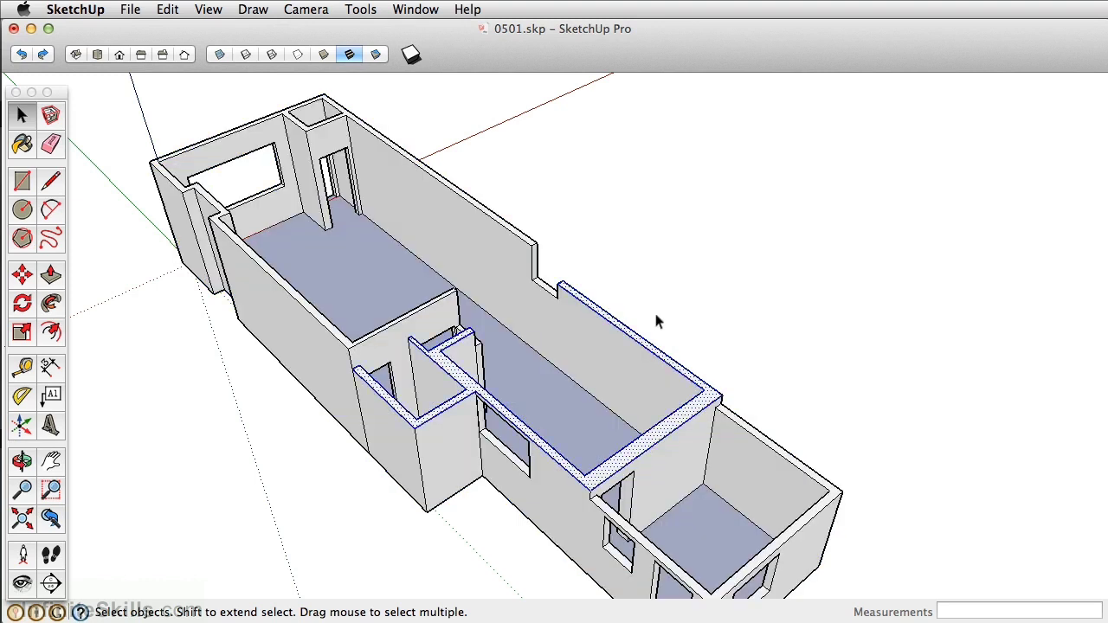
{"action": "triple_click", "coordinate": [548, 319]}
{"action": "left_click", "coordinate": [565, 252]}
{"action": "left_click", "coordinate": [540, 303]}
{"action": "left_click", "coordinate": [617, 225]}
{"action": "left_click", "coordinate": [537, 264]}
{"action": "left_click", "coordinate": [569, 252]}
{"action": "left_click", "coordinate": [493, 277]}
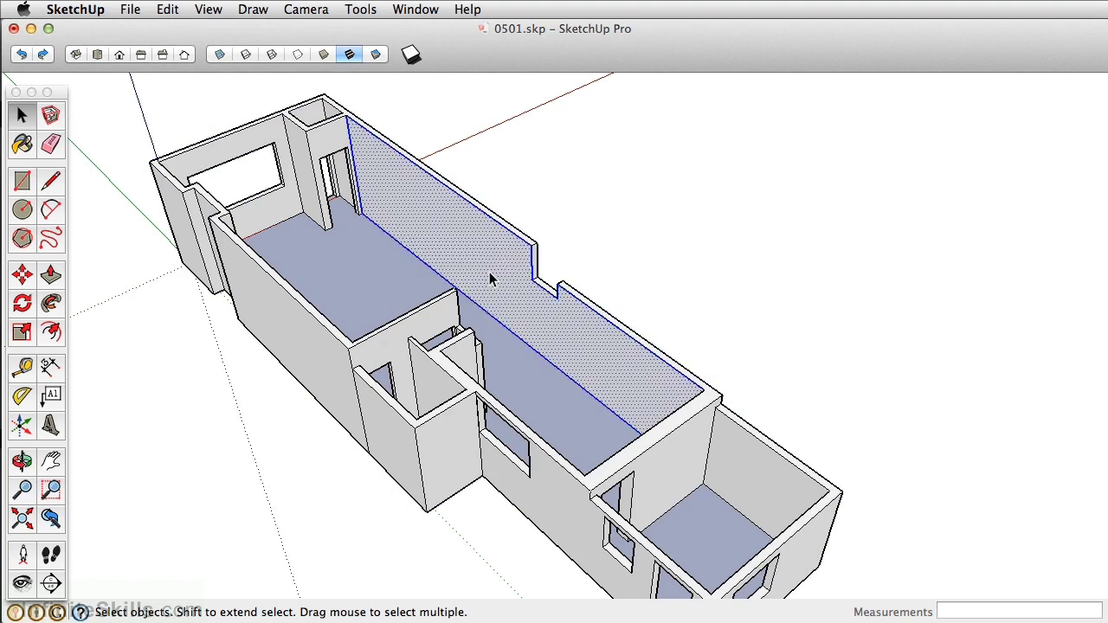
{"action": "left_click", "coordinate": [678, 195]}
- Draw lines across the wall-top gaps at the partition corner and beside the front entry to close a face over the front room
{"action": "scroll", "coordinate": [75, 170], "scroll_direction": "up", "scroll_amount": 2}
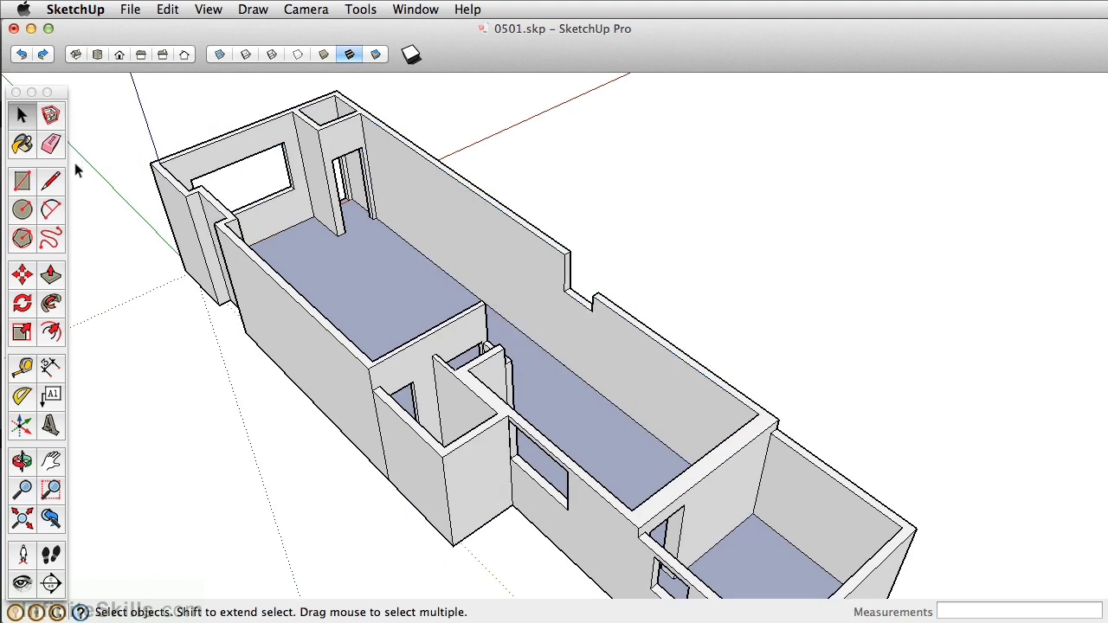
{"action": "left_click", "coordinate": [50, 180]}
{"action": "left_click", "coordinate": [482, 303]}
{"action": "scroll", "coordinate": [482, 303], "scroll_direction": "up", "scroll_amount": 2}
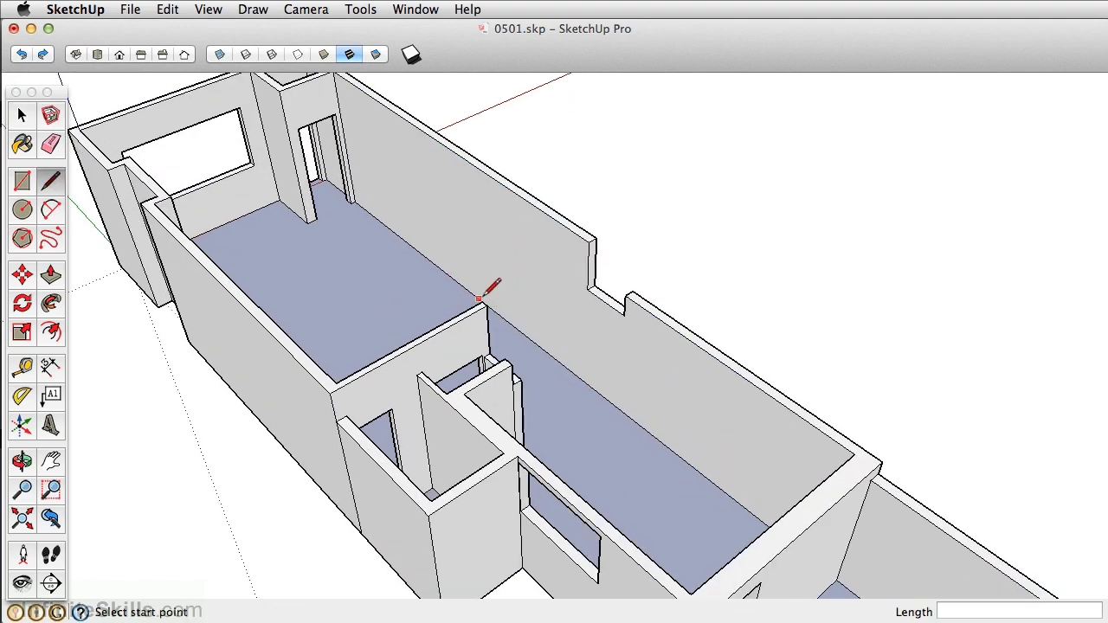
{"action": "left_click", "coordinate": [596, 258]}
{"action": "middle_click_drag", "start_coordinate": [309, 181], "coordinate": [335, 252]}
{"action": "scroll", "coordinate": [360, 205], "scroll_direction": "up", "scroll_amount": 5}
{"action": "left_click", "coordinate": [322, 185]}
{"action": "left_click", "coordinate": [358, 206]}
{"action": "scroll", "coordinate": [398, 216], "scroll_direction": "down", "scroll_amount": 3}
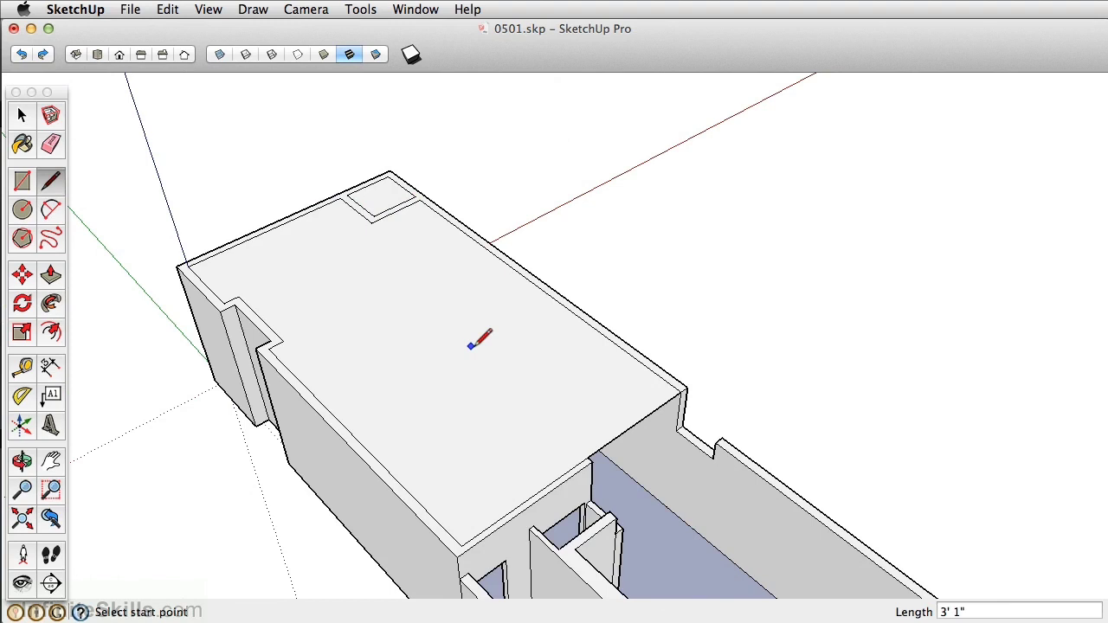
- Select the face covering the front room and examine how it meets the surrounding wall tops
{"action": "key", "text": "space"}
{"action": "triple_click", "coordinate": [411, 338]}
{"action": "left_click", "coordinate": [354, 349]}
{"action": "left_click", "coordinate": [304, 389], "text": "shift"}
{"action": "left_click", "coordinate": [400, 346]}
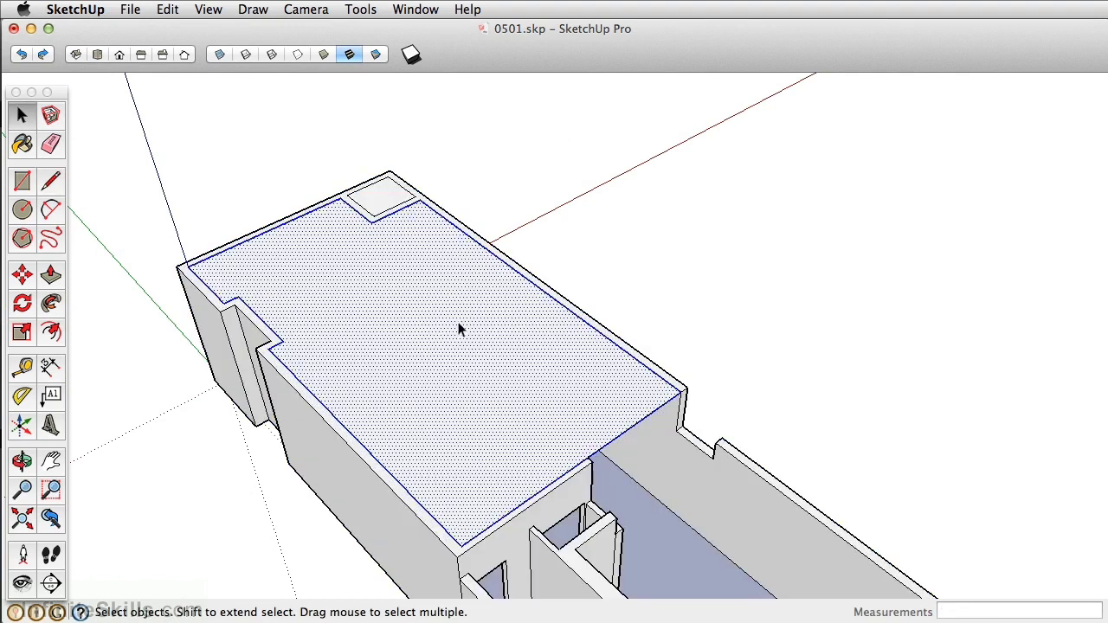
{"action": "scroll", "coordinate": [460, 323], "scroll_direction": "down", "scroll_amount": 2}
{"action": "scroll", "coordinate": [413, 311], "scroll_direction": "up", "scroll_amount": 3}
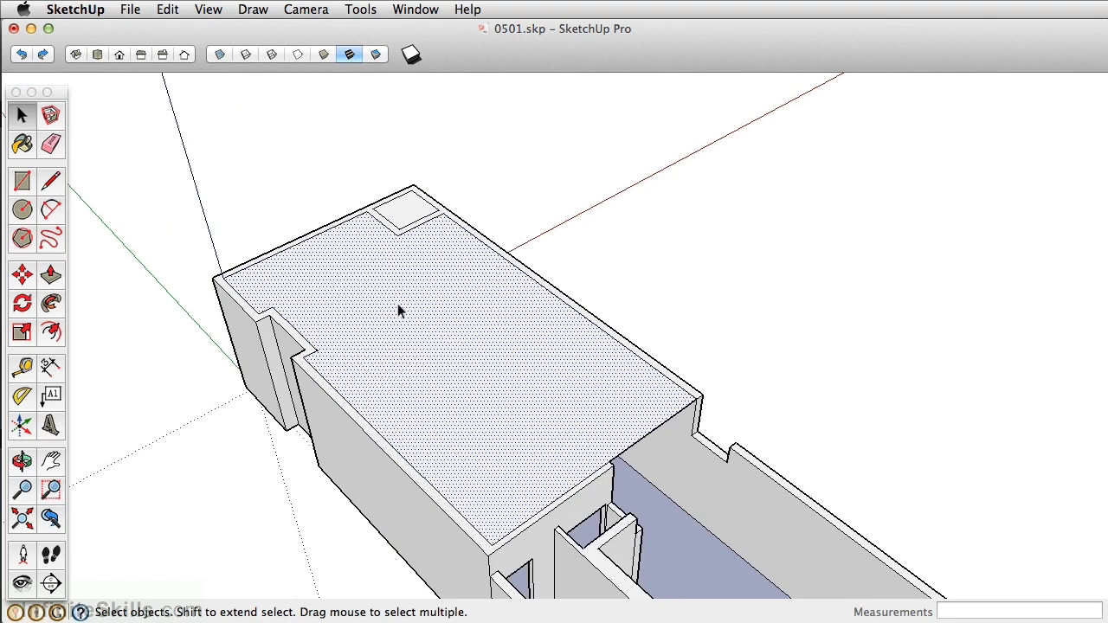
- Draw a narrow rectangle about 17 feet by 1 foot on the front room's top face and push/pull it upward
{"action": "key", "text": "r"}
{"action": "left_click", "coordinate": [397, 306]}
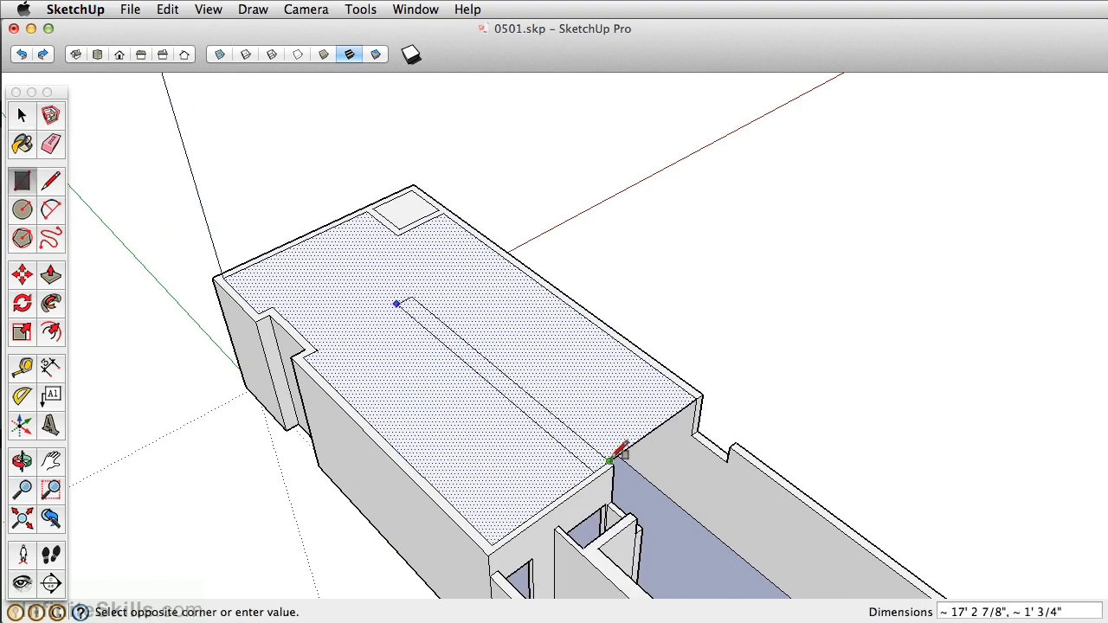
{"action": "left_click", "coordinate": [614, 456]}
{"action": "key", "text": "p"}
{"action": "left_click_drag", "start_coordinate": [574, 460], "coordinate": [585, 350]}
{"action": "key", "text": "space"}
- Select the front face of the raised block and examine how it merges with the partition wall below
{"action": "left_click", "coordinate": [584, 350]}
{"action": "middle_click_drag", "start_coordinate": [579, 346], "coordinate": [484, 308]}
{"action": "left_click", "coordinate": [487, 291]}
{"action": "double_click", "coordinate": [487, 291]}
{"action": "middle_click_drag", "start_coordinate": [507, 425], "coordinate": [489, 177]}
{"action": "left_click", "coordinate": [507, 219]}
{"action": "left_click_drag", "start_coordinate": [457, 116], "coordinate": [564, 526]}
{"action": "mouse_move", "coordinate": [576, 373]}
{"action": "middle_mouse_down"}
{"action": "mouse_move", "coordinate": [566, 237]}
{"action": "mouse_move", "coordinate": [360, 424]}
{"action": "mouse_move", "coordinate": [469, 247]}
{"action": "mouse_move", "coordinate": [673, 153]}
{"action": "middle_mouse_up"}
{"action": "scroll", "coordinate": [558, 446], "scroll_direction": "up", "scroll_amount": 5}
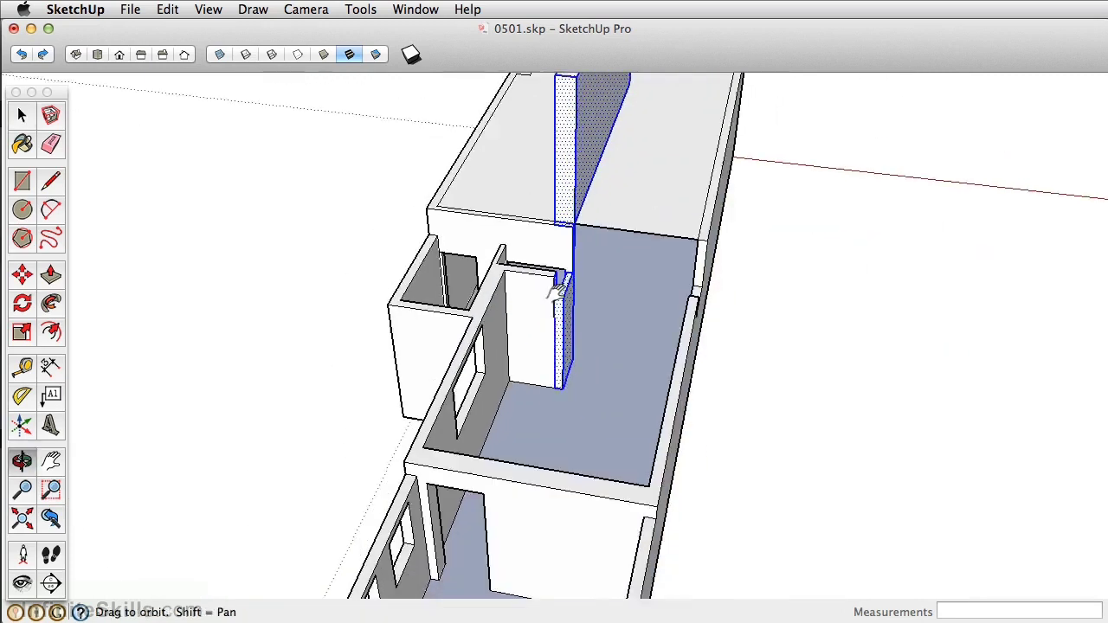
{"action": "scroll", "coordinate": [558, 416], "scroll_direction": "up", "scroll_amount": 8}
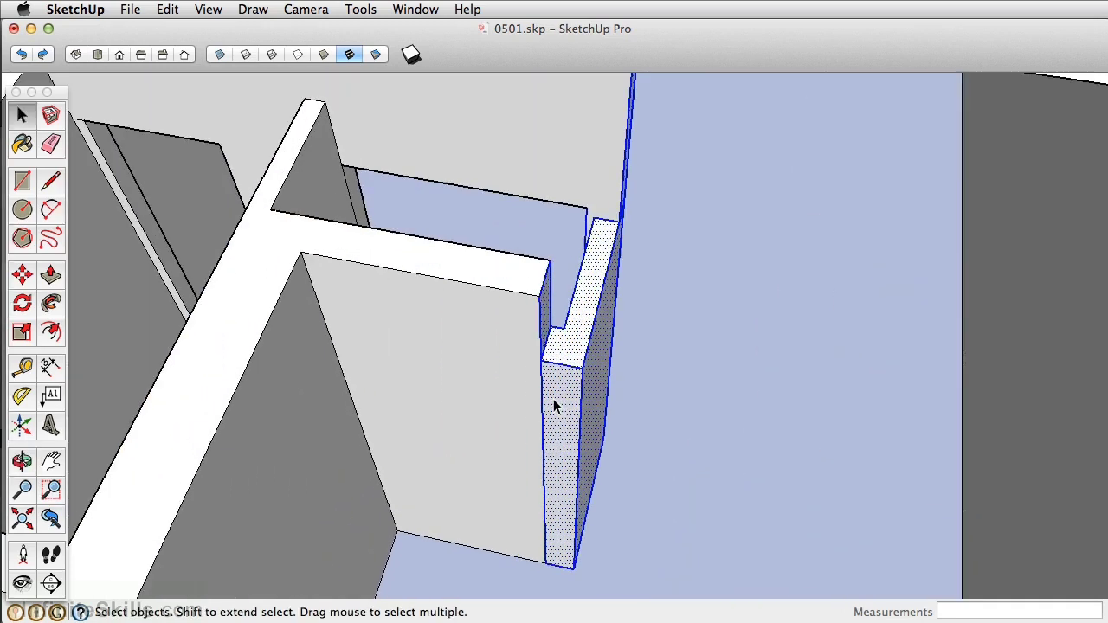
{"action": "middle_click_drag", "start_coordinate": [531, 463], "coordinate": [545, 169]}
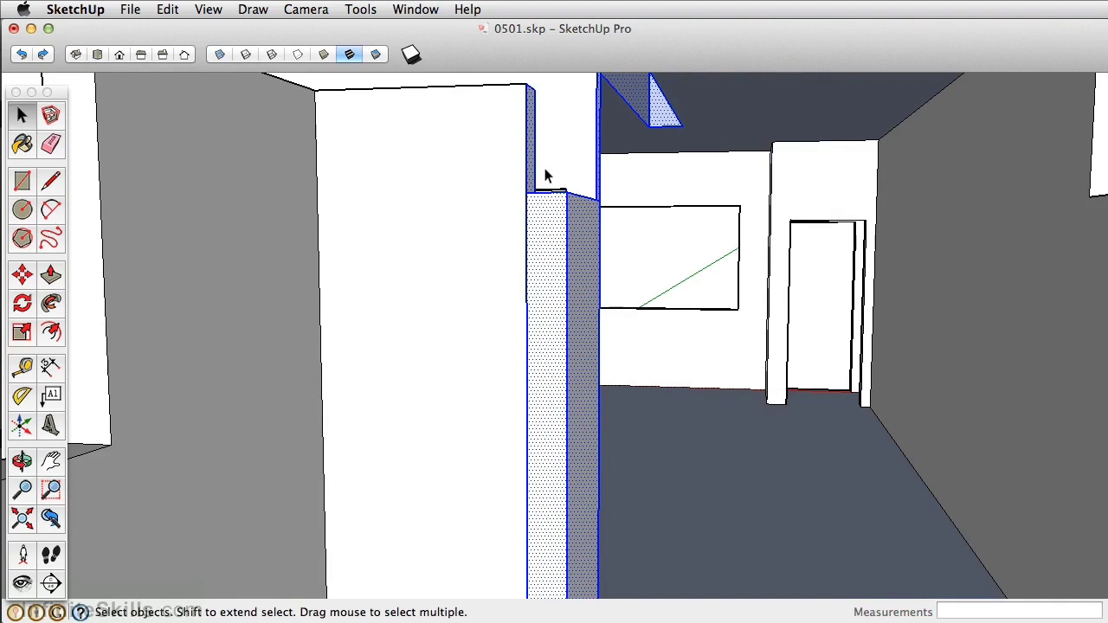
{"action": "middle_click_drag", "start_coordinate": [544, 169], "coordinate": [406, 541]}
{"action": "scroll", "coordinate": [579, 347], "scroll_direction": "down", "scroll_amount": 4}
{"action": "middle_click_drag", "start_coordinate": [468, 475], "coordinate": [480, 516], "text": "shift"}
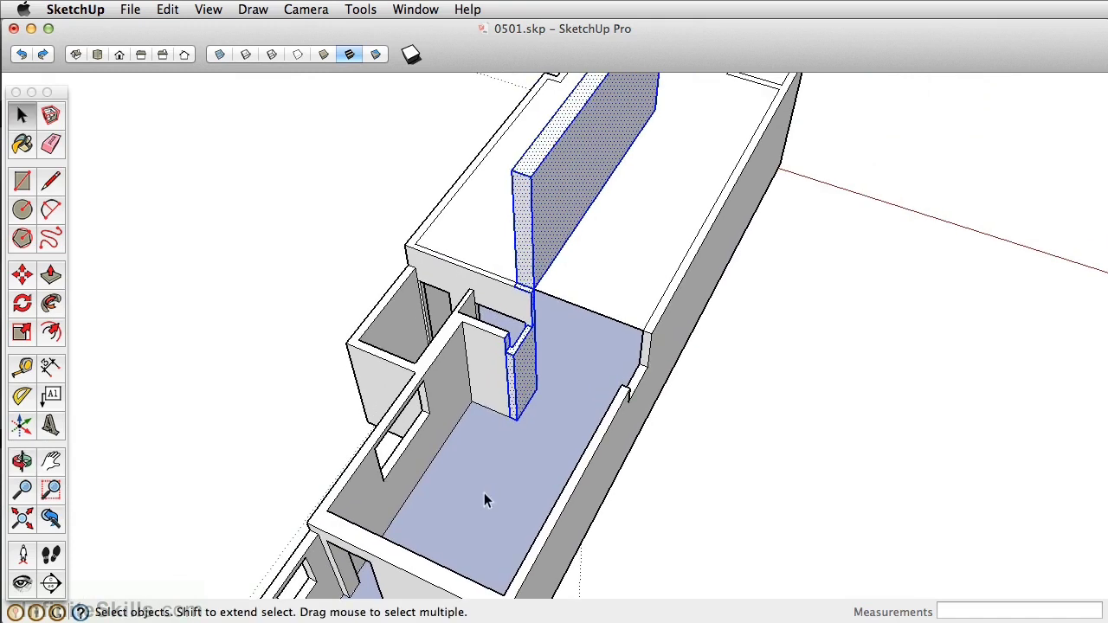
- Undo the raised block and the lines that closed the face over the front room
{"action": "scroll", "coordinate": [508, 447], "scroll_direction": "down", "scroll_amount": 8}
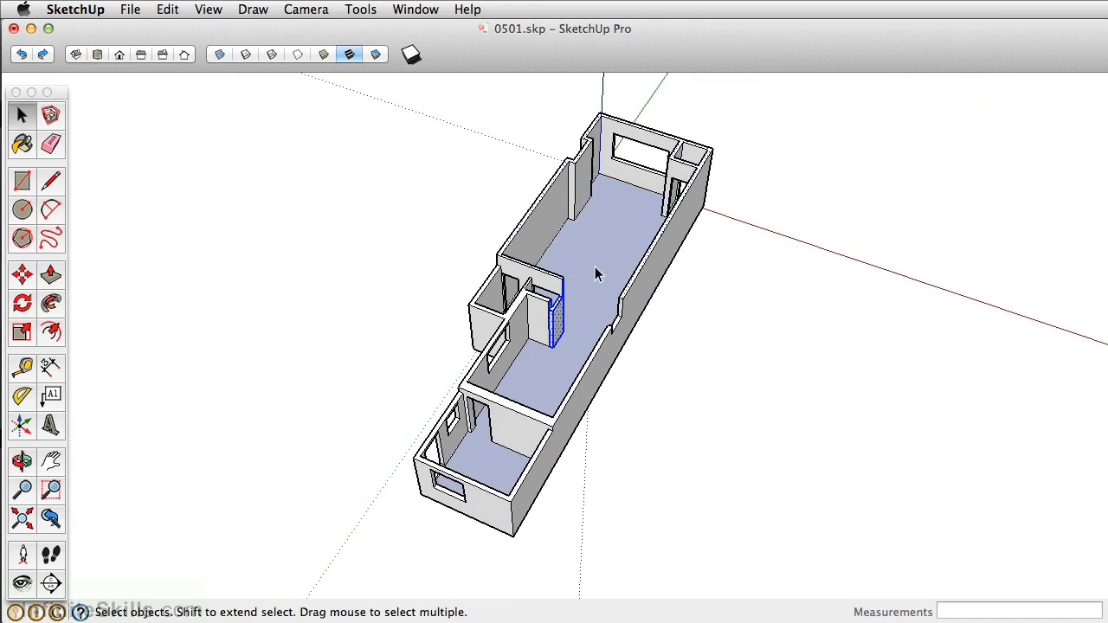
{"action": "middle_click_drag", "start_coordinate": [681, 254], "coordinate": [101, 325]}
{"action": "middle_click_drag", "start_coordinate": [507, 386], "coordinate": [295, 283]}
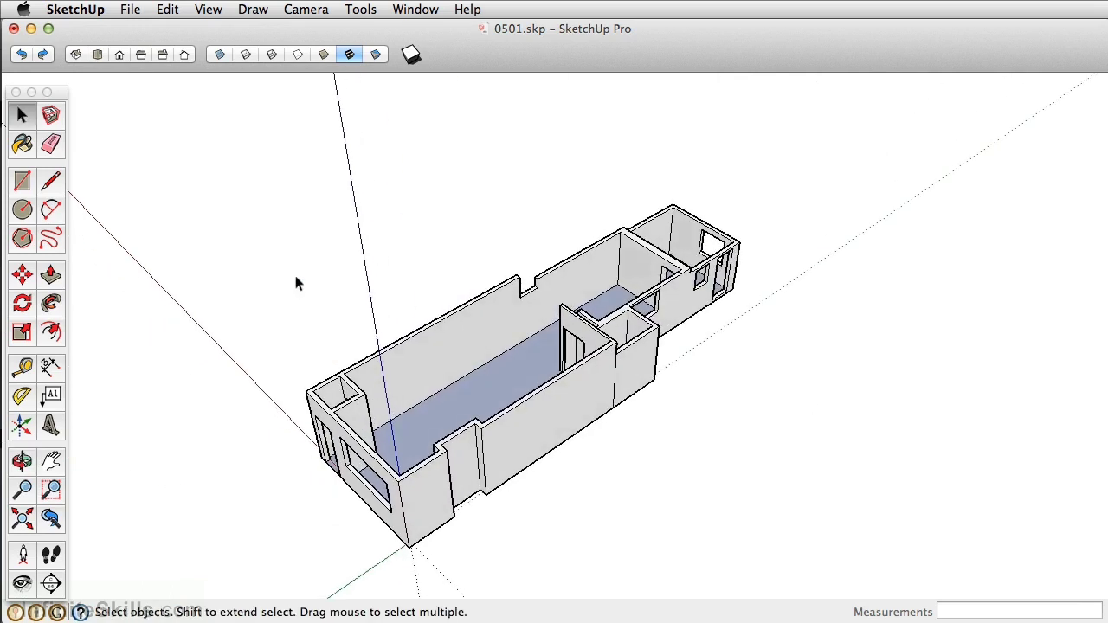
{"action": "left_click_drag", "start_coordinate": [143, 75], "coordinate": [929, 593]}
{"action": "left_click", "coordinate": [167, 9]}
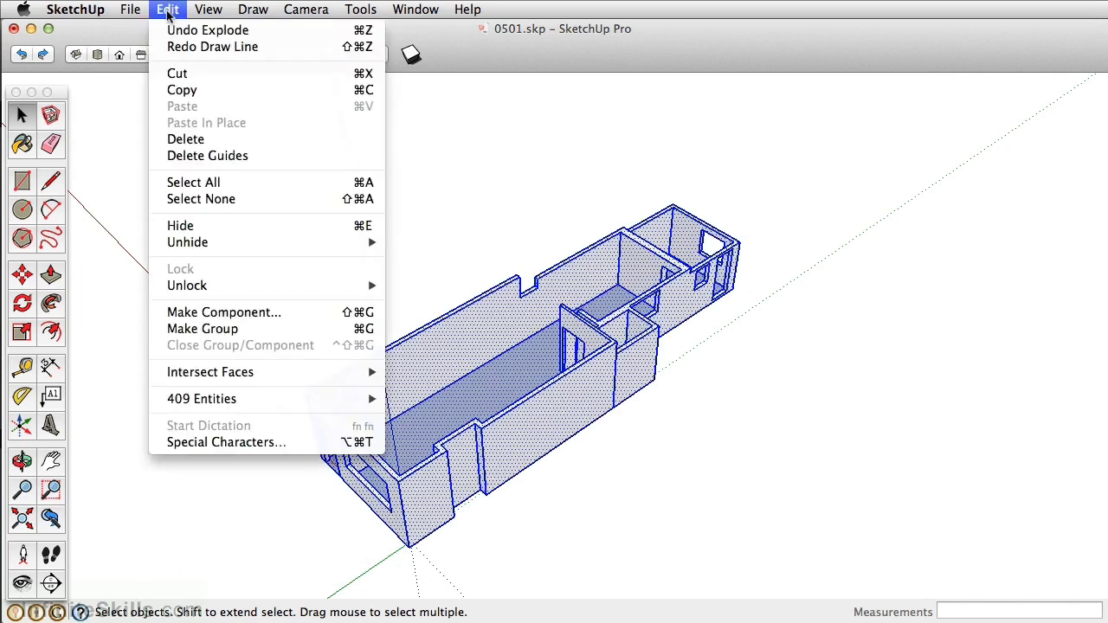
{"action": "left_click", "coordinate": [208, 329]}
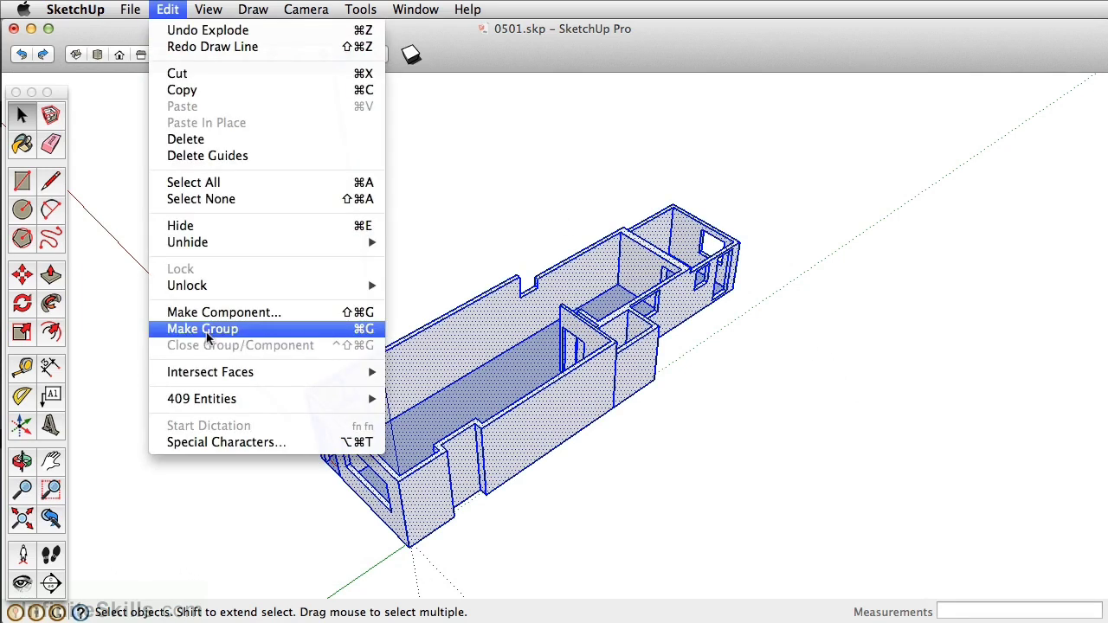
{"action": "left_click", "coordinate": [797, 378]}
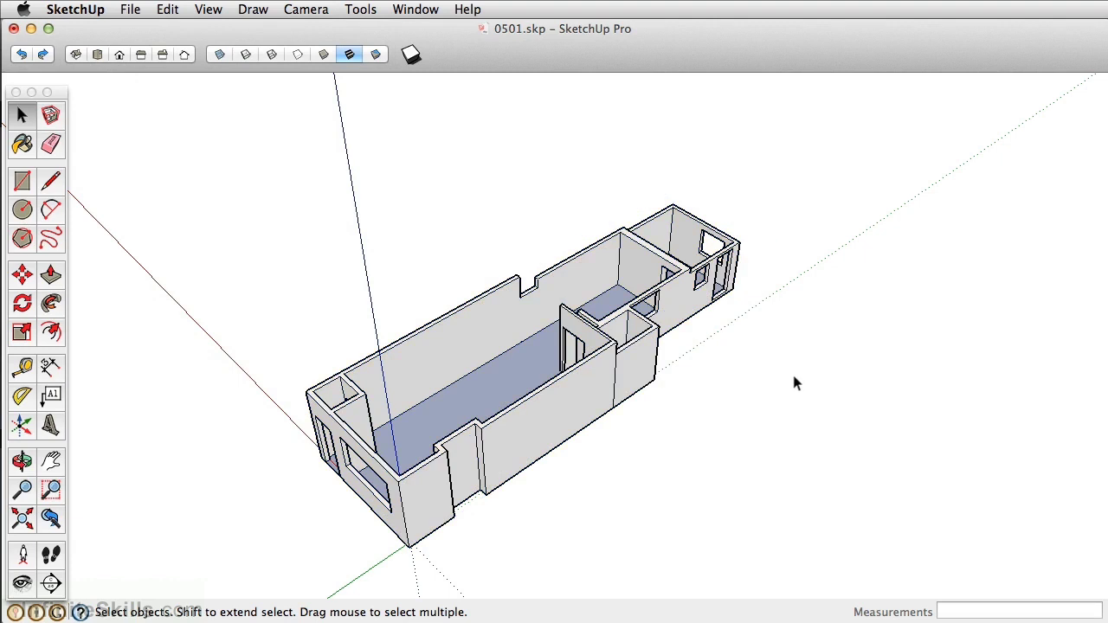
{"action": "left_click_drag", "start_coordinate": [191, 121], "coordinate": [873, 568]}
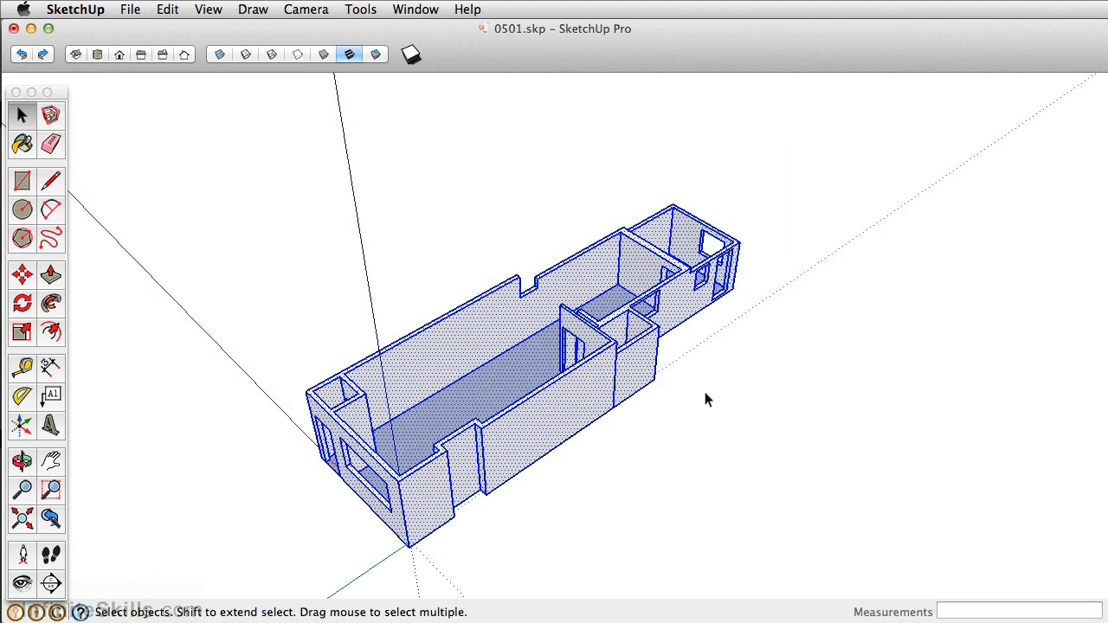
{"action": "right_click", "coordinate": [544, 353]}
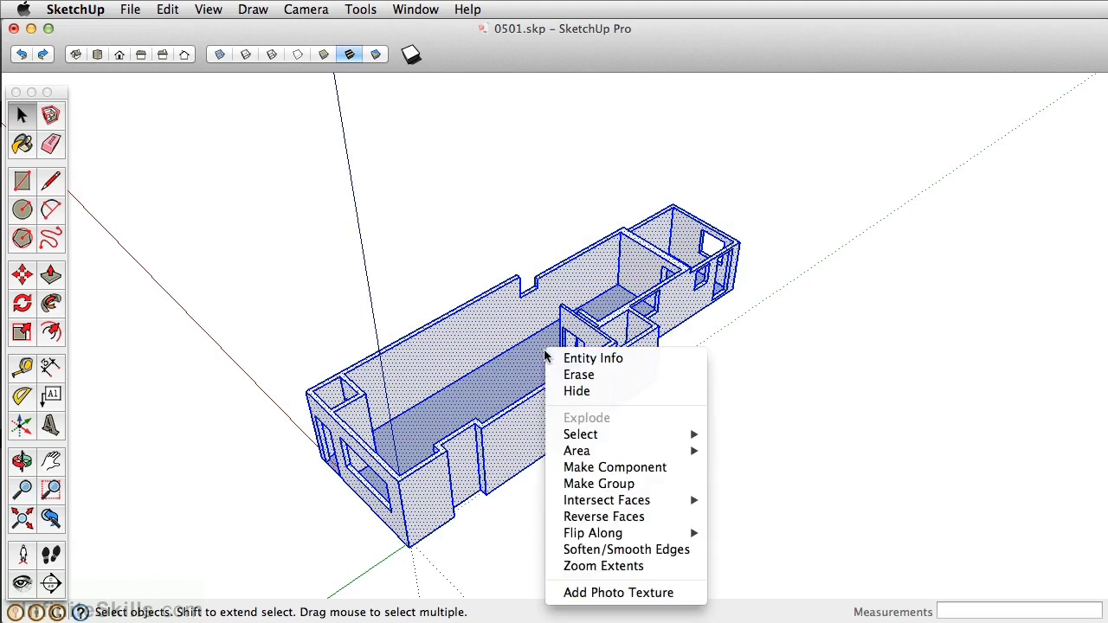
{"action": "left_click", "coordinate": [900, 252]}
- Select all of the house geometry and make it a group
{"action": "left_click_drag", "start_coordinate": [198, 128], "coordinate": [873, 568]}
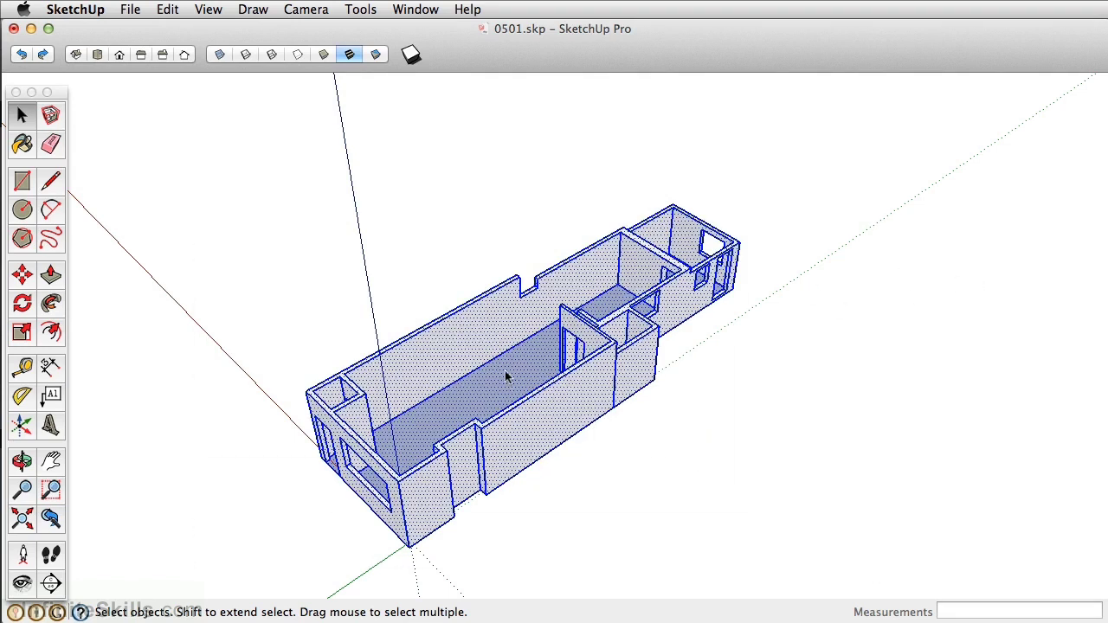
{"action": "right_click", "coordinate": [506, 376]}
{"action": "left_click", "coordinate": [571, 505]}
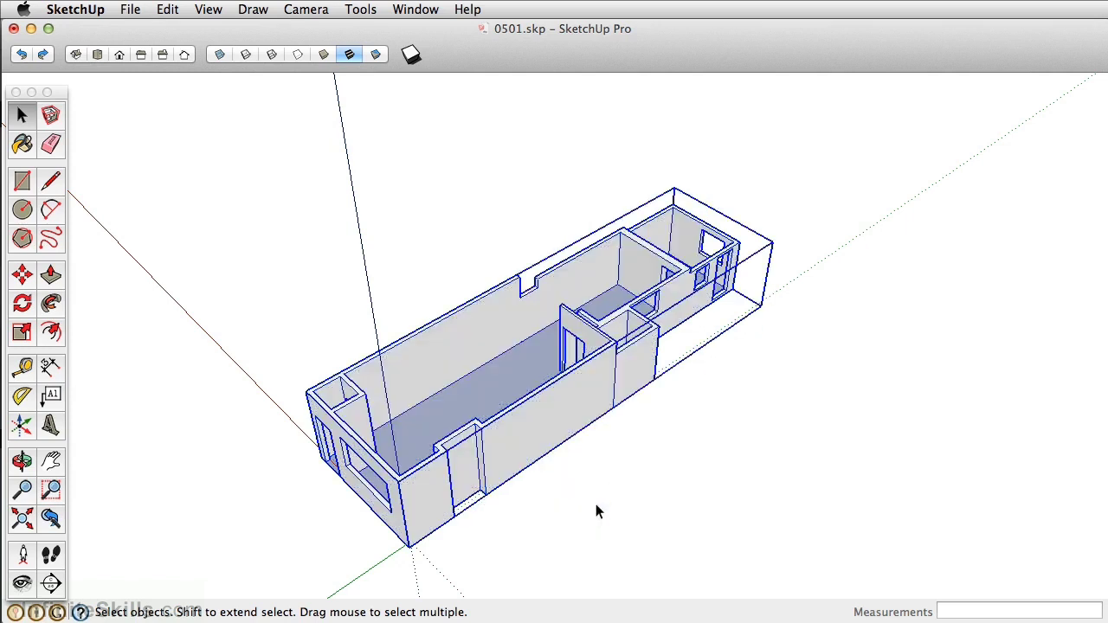
{"action": "left_click", "coordinate": [596, 511]}
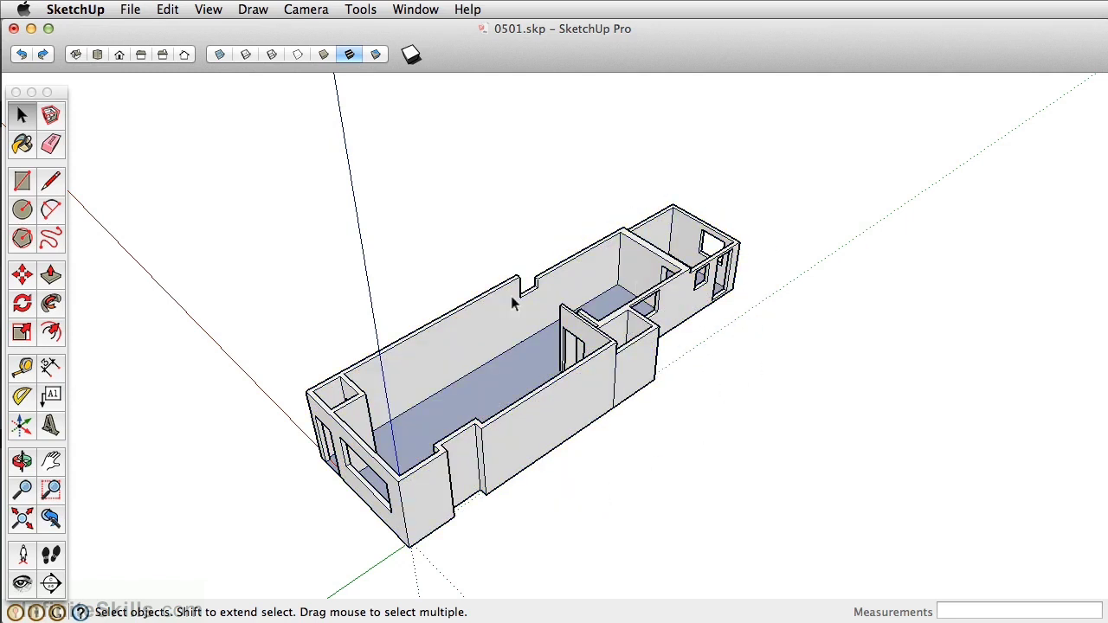
{"action": "left_click", "coordinate": [490, 359]}
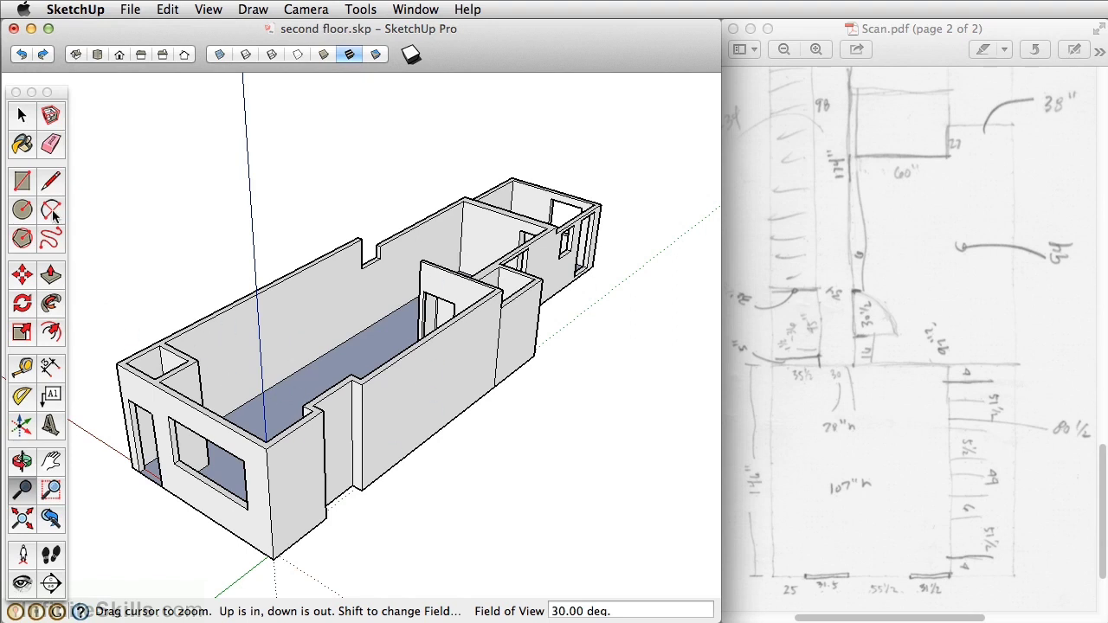
- Select the house in the second floor file to check that it is a single group, and clear the selection
{"action": "left_click", "coordinate": [22, 116]}
{"action": "left_click", "coordinate": [260, 318]}
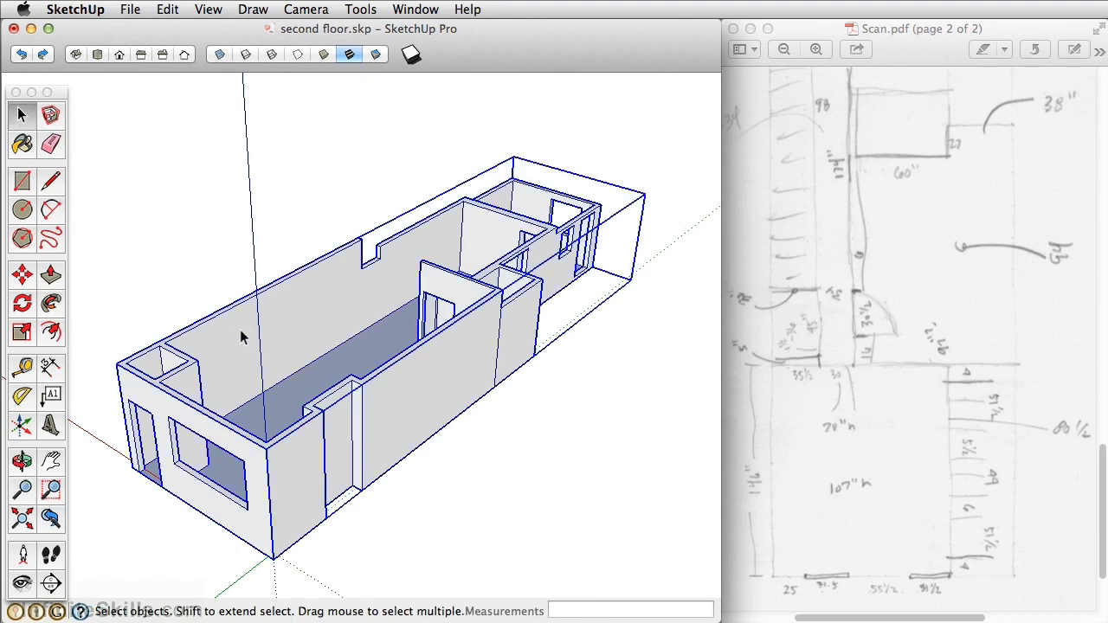
{"action": "left_click", "coordinate": [169, 225]}
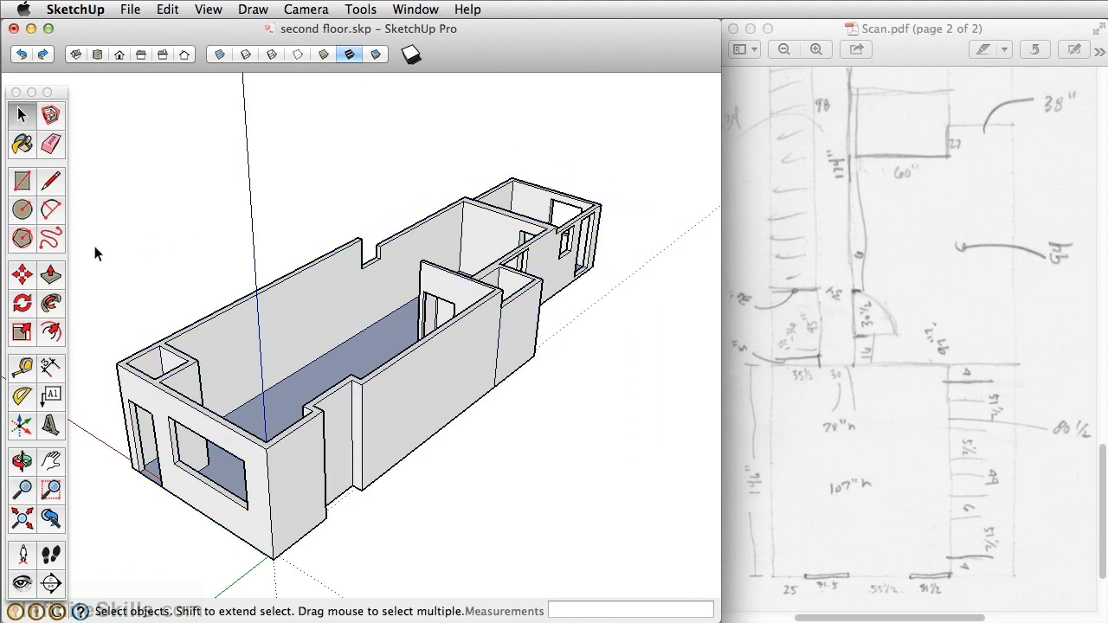
- Draw a rectangle about 26 feet 5 inches by 14 feet 3 inches across the wall tops of the house's front section
{"action": "left_click", "coordinate": [22, 181]}
{"action": "left_click", "coordinate": [126, 362]}
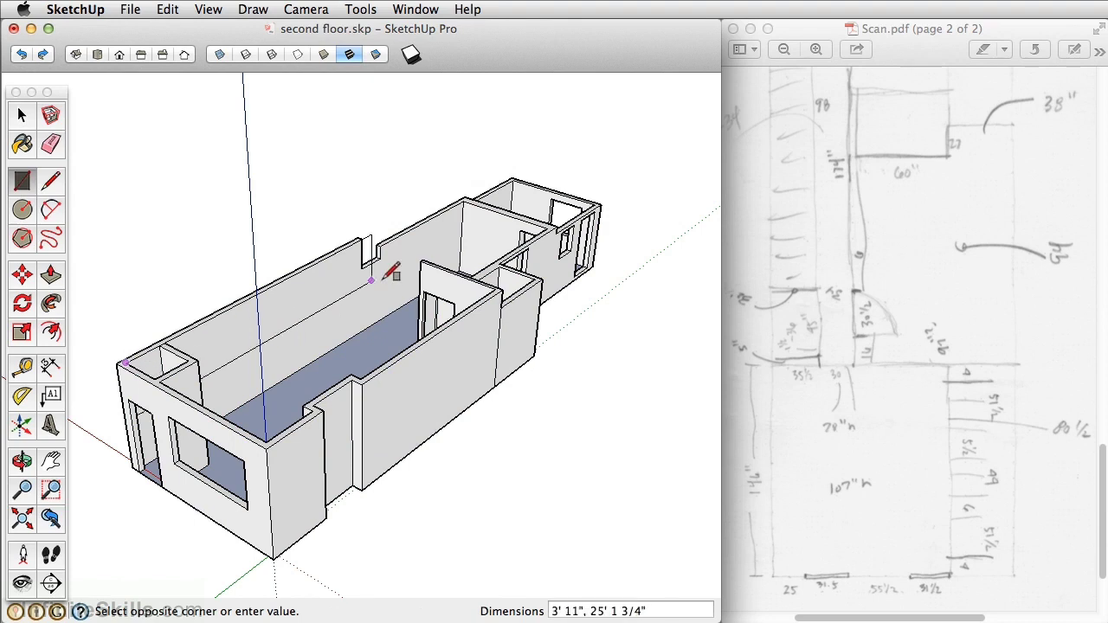
{"action": "left_click", "coordinate": [502, 279]}
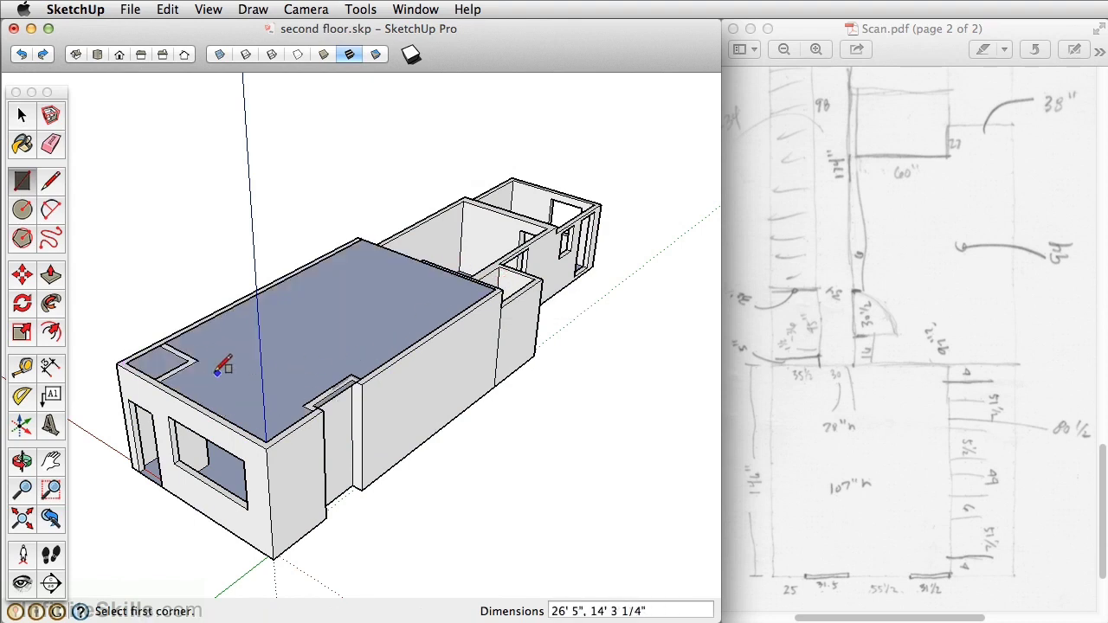
{"action": "scroll", "coordinate": [121, 351], "scroll_direction": "up", "scroll_amount": 5}
{"action": "scroll", "coordinate": [170, 353], "scroll_direction": "down", "scroll_amount": 5}
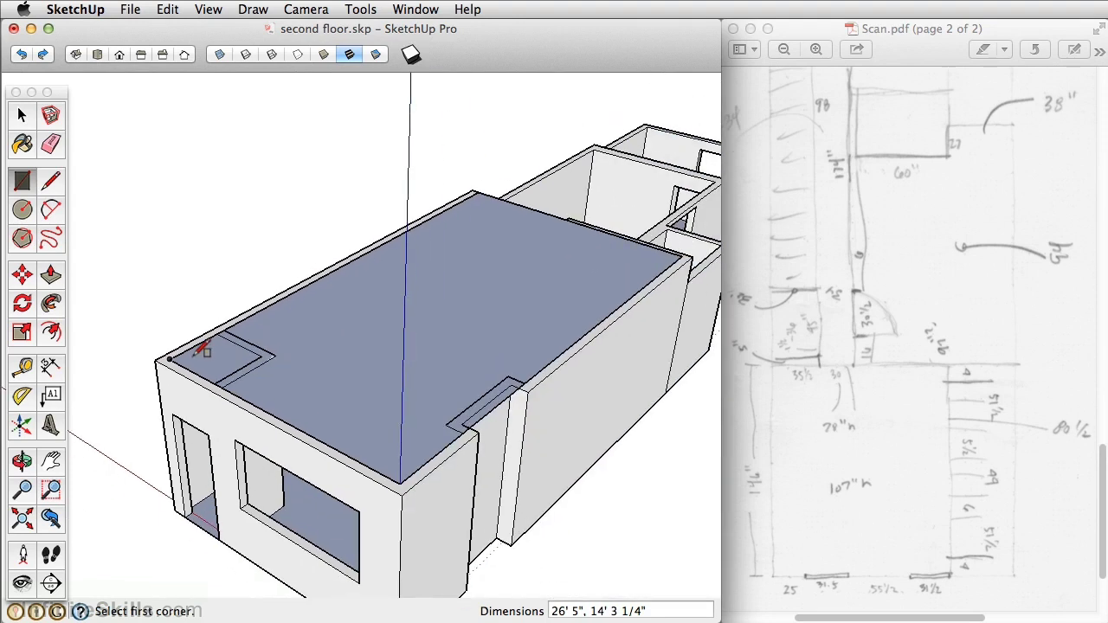
{"action": "scroll", "coordinate": [686, 244], "scroll_direction": "up", "scroll_amount": 5}
- Draw a rectangle over the middle room from its rear inside corner to the opposite corner by the partition
{"action": "middle_click_drag", "start_coordinate": [666, 255], "coordinate": [182, 339]}
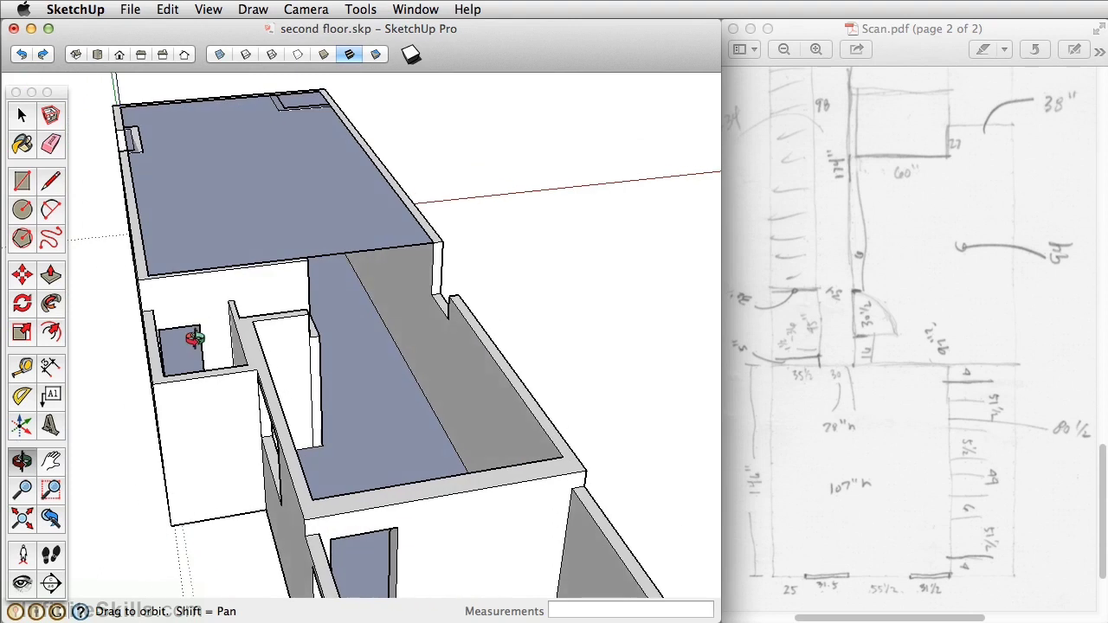
{"action": "left_click", "coordinate": [561, 456]}
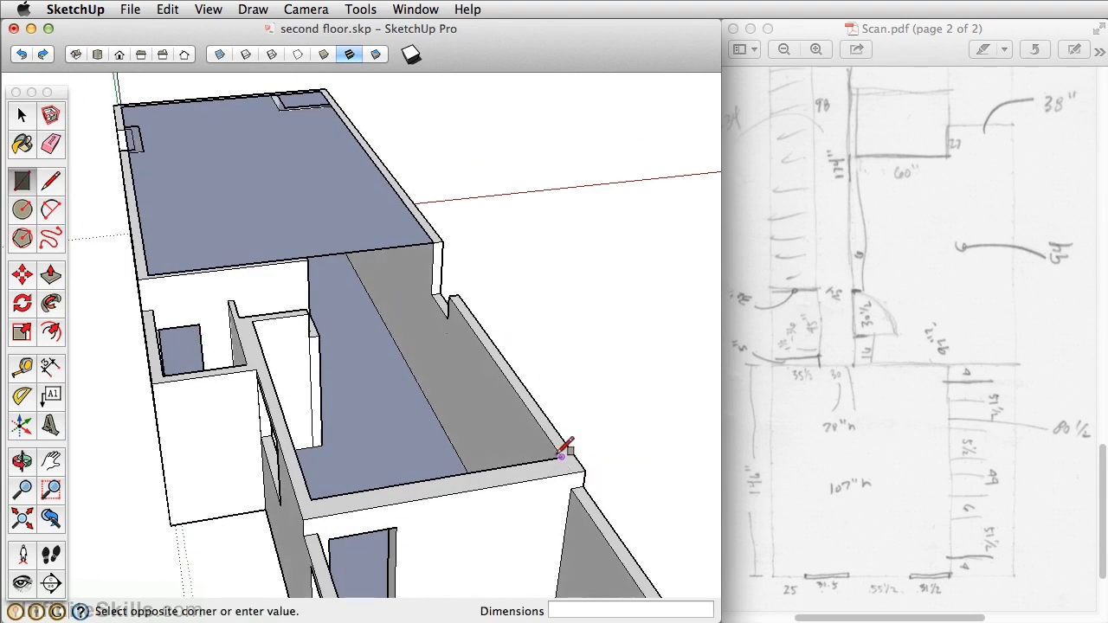
{"action": "left_click", "coordinate": [253, 320]}
- Move the front section's rectangular face straight up by 13 inches
{"action": "middle_click_drag", "start_coordinate": [376, 413], "coordinate": [487, 354]}
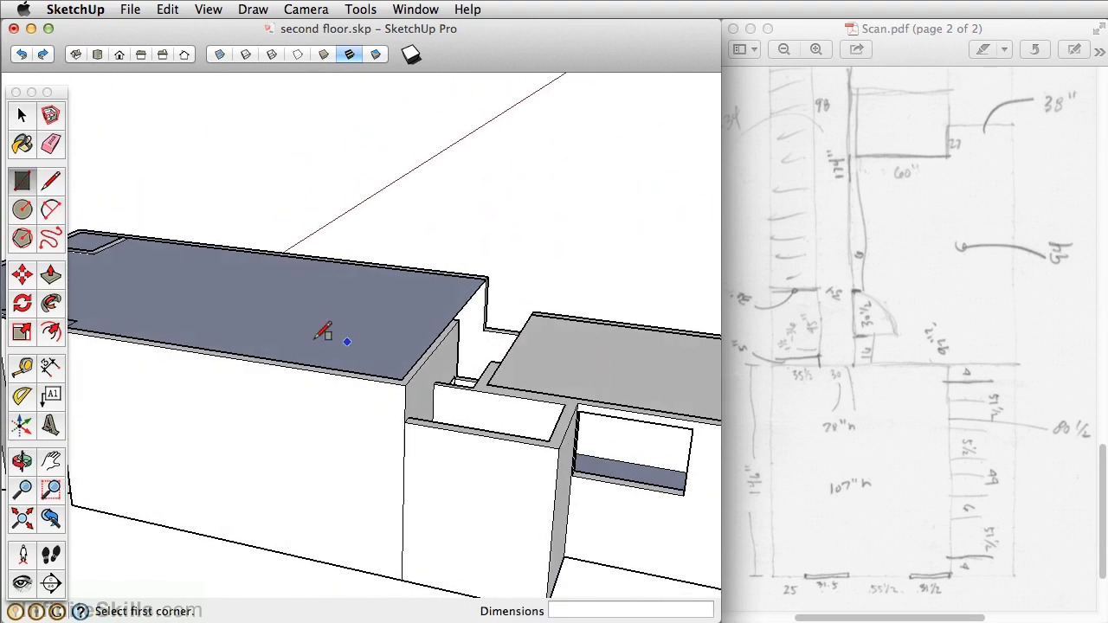
{"action": "left_click", "coordinate": [22, 275]}
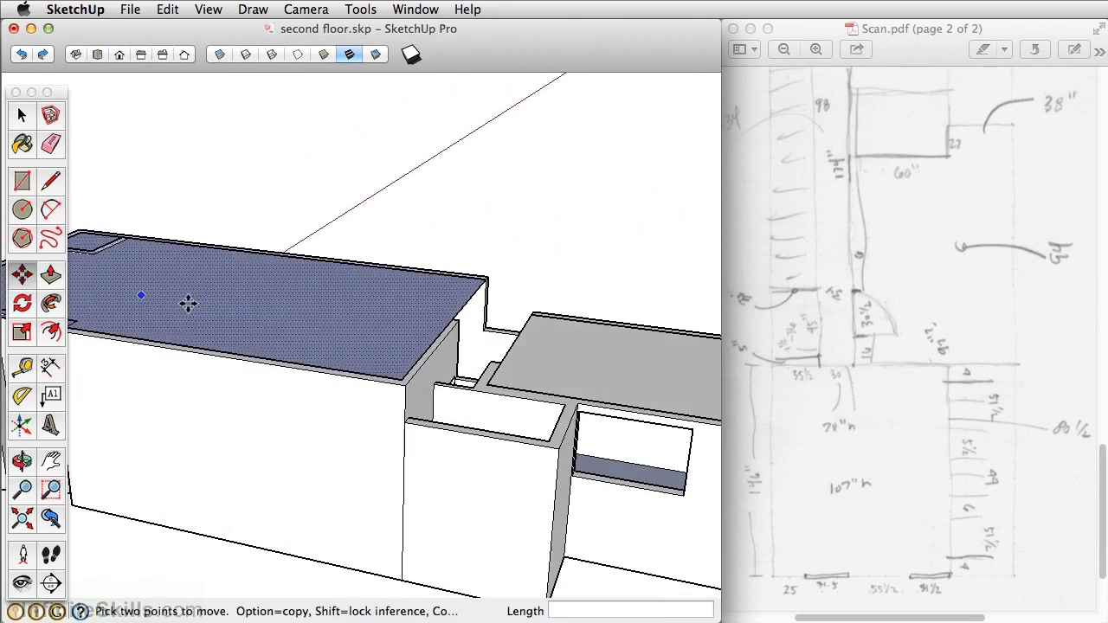
{"action": "left_click", "coordinate": [340, 321]}
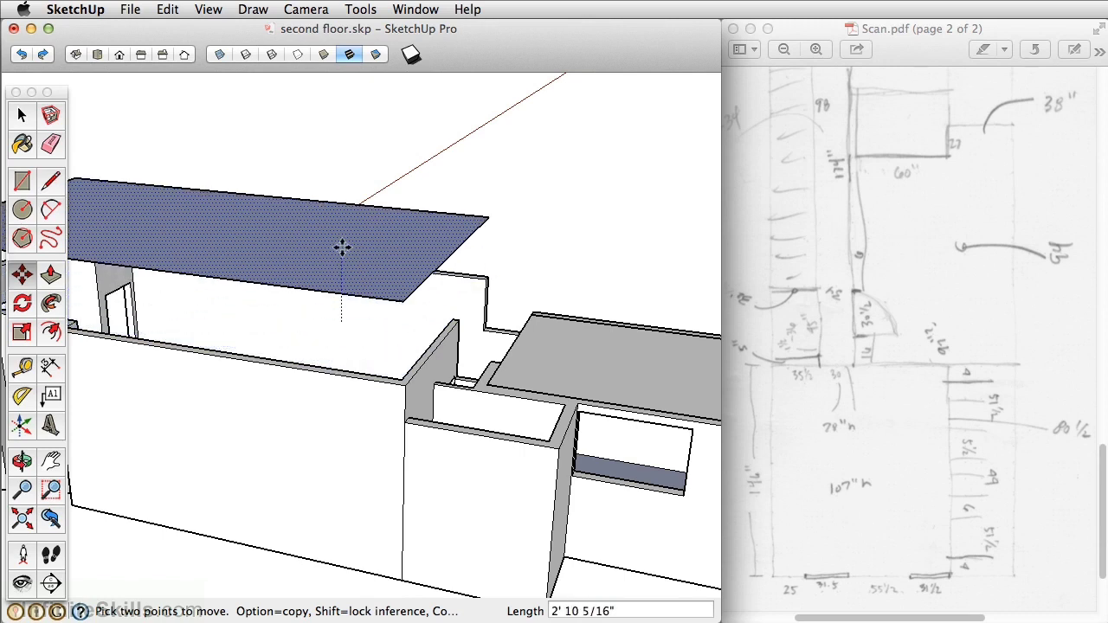
{"action": "type", "text": "13"}
{"action": "key", "text": "Return"}
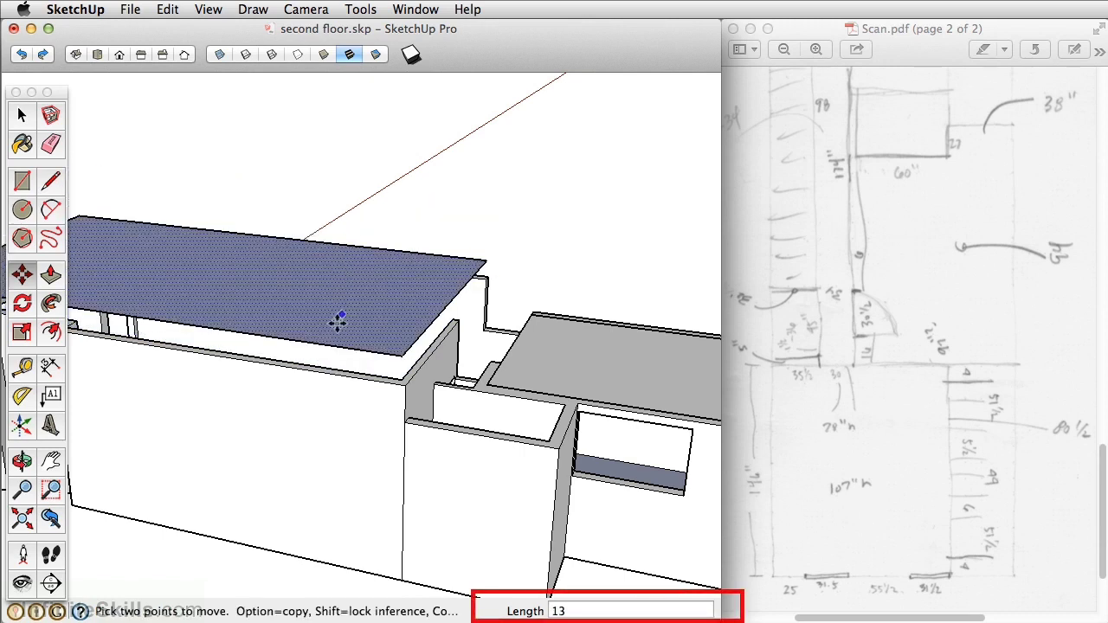
- Move the middle room's face straight up about 2 feet 9.5 inches, level with the front section's raised face
{"action": "middle_click_drag", "start_coordinate": [304, 366], "coordinate": [695, 322]}
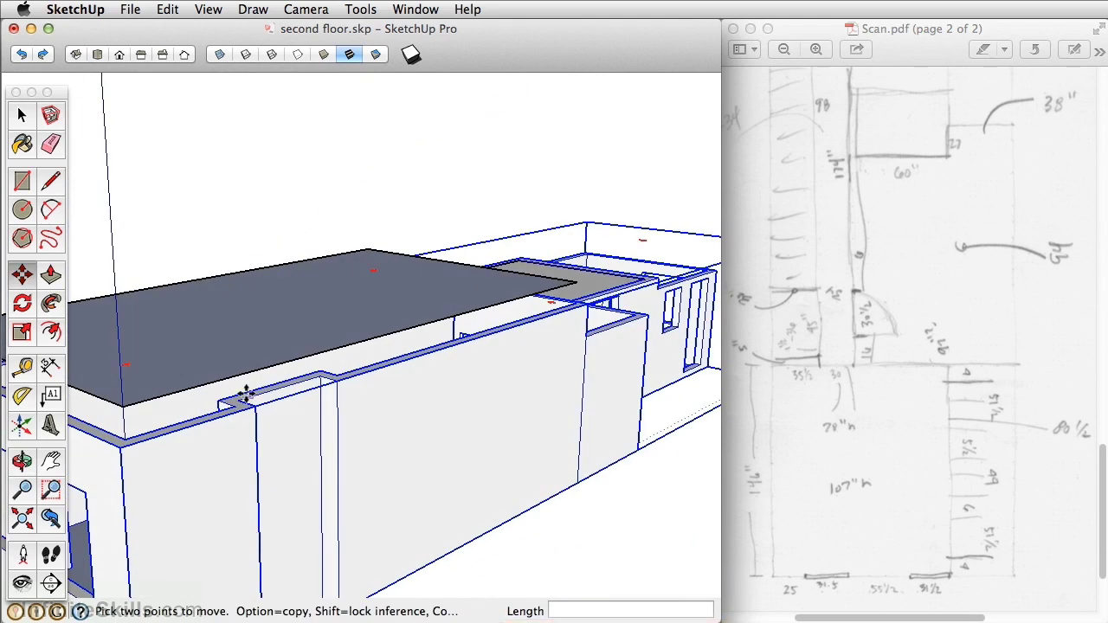
{"action": "middle_click_drag", "start_coordinate": [462, 338], "coordinate": [215, 335]}
{"action": "key", "text": "space"}
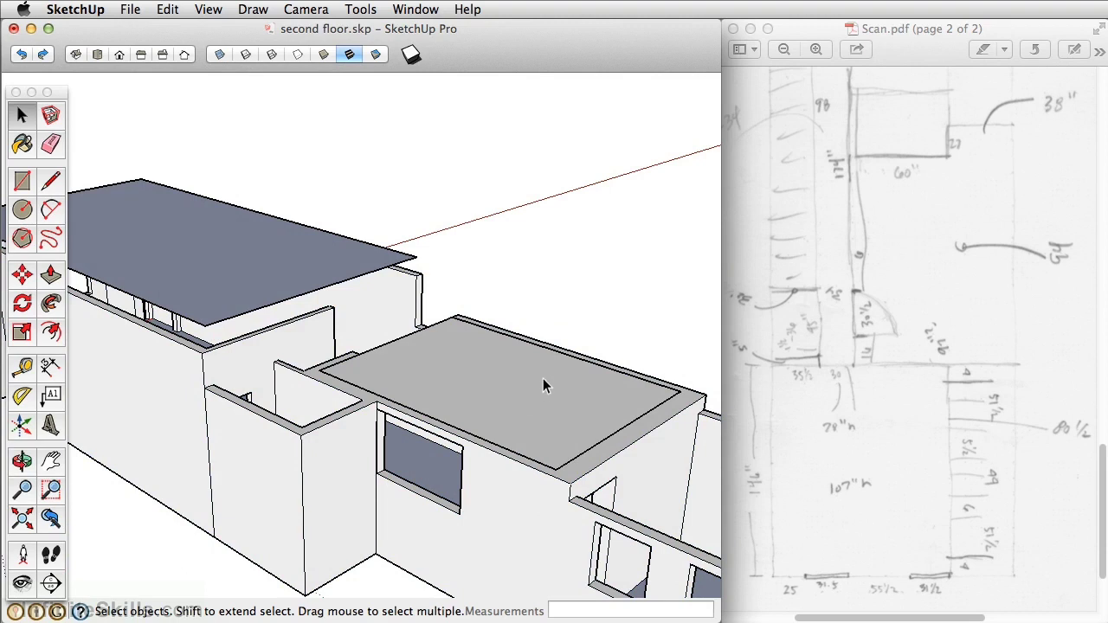
{"action": "key", "text": "m"}
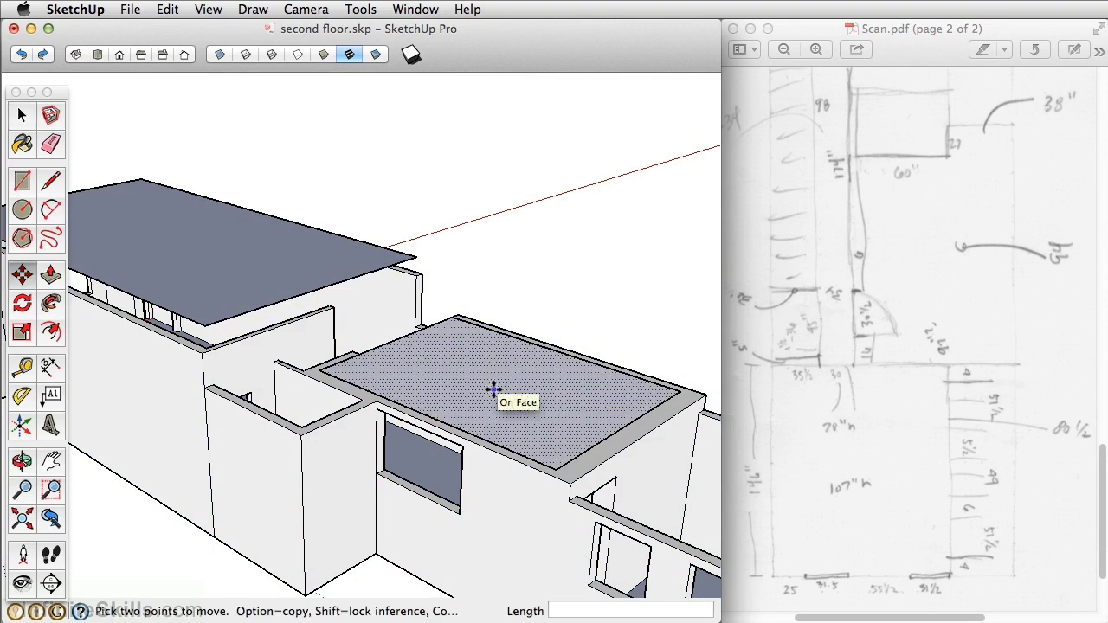
{"action": "left_click", "coordinate": [494, 389]}
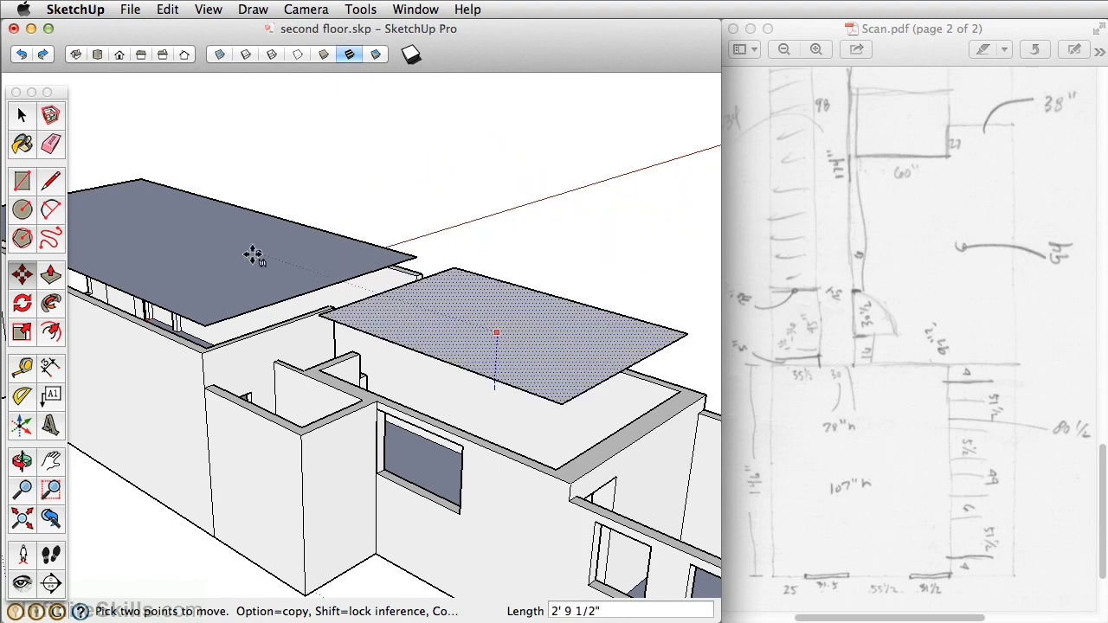
{"action": "left_click", "coordinate": [200, 250]}
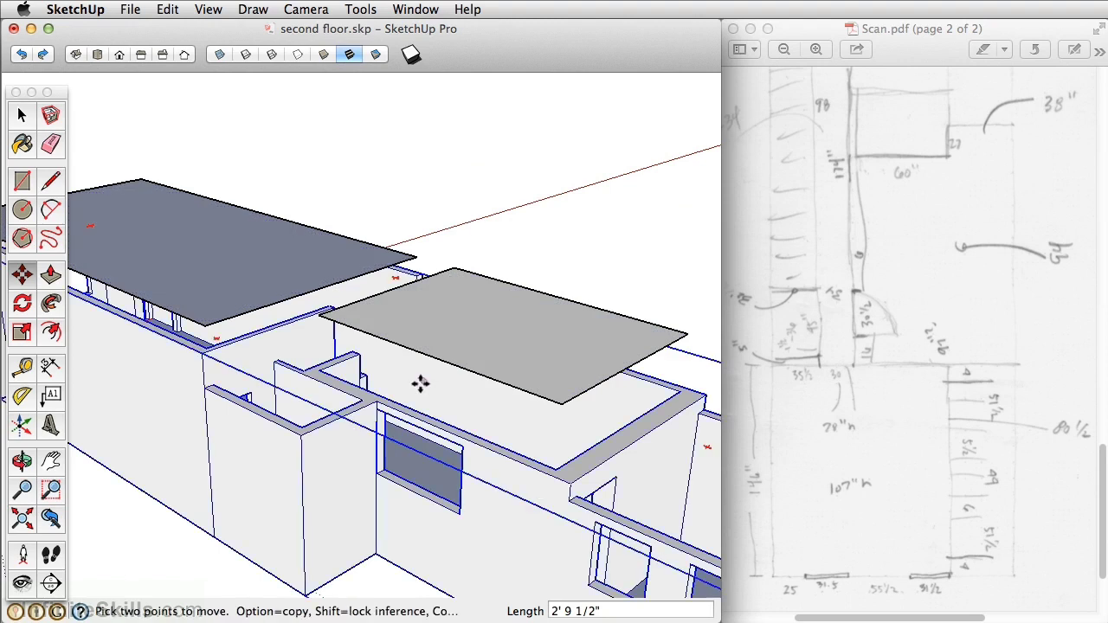
- Move the middle room's face horizontally about 2 feet 7.5 inches so its end meets the front section's face edge
{"action": "middle_click_drag", "start_coordinate": [243, 289], "coordinate": [566, 306]}
{"action": "key", "text": "m"}
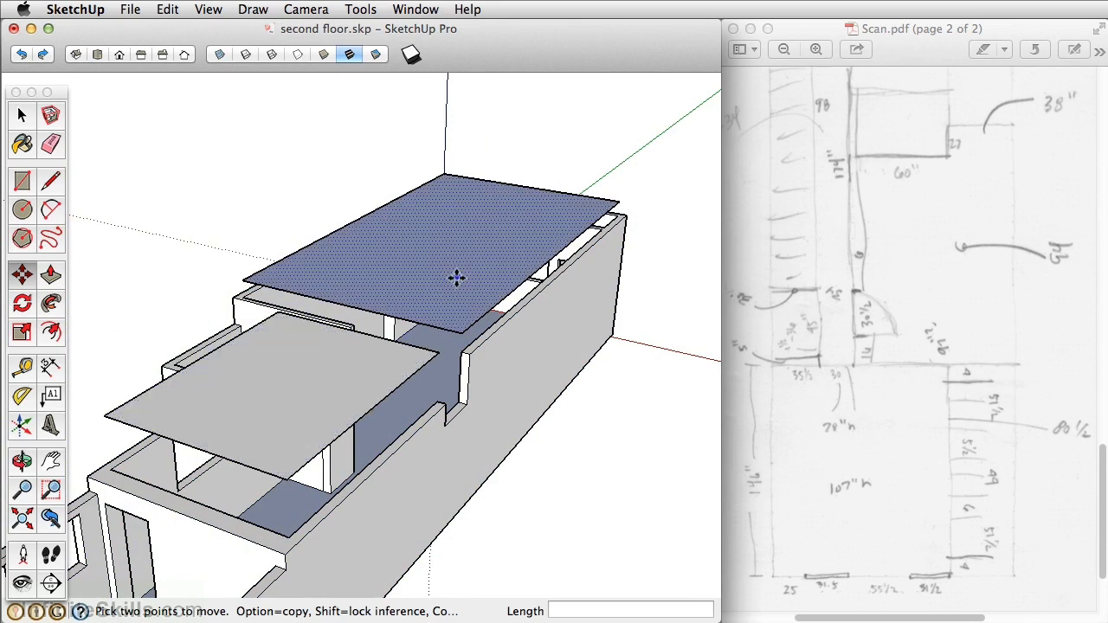
{"action": "scroll", "coordinate": [373, 354], "scroll_direction": "up", "scroll_amount": 2}
{"action": "left_click", "coordinate": [383, 334]}
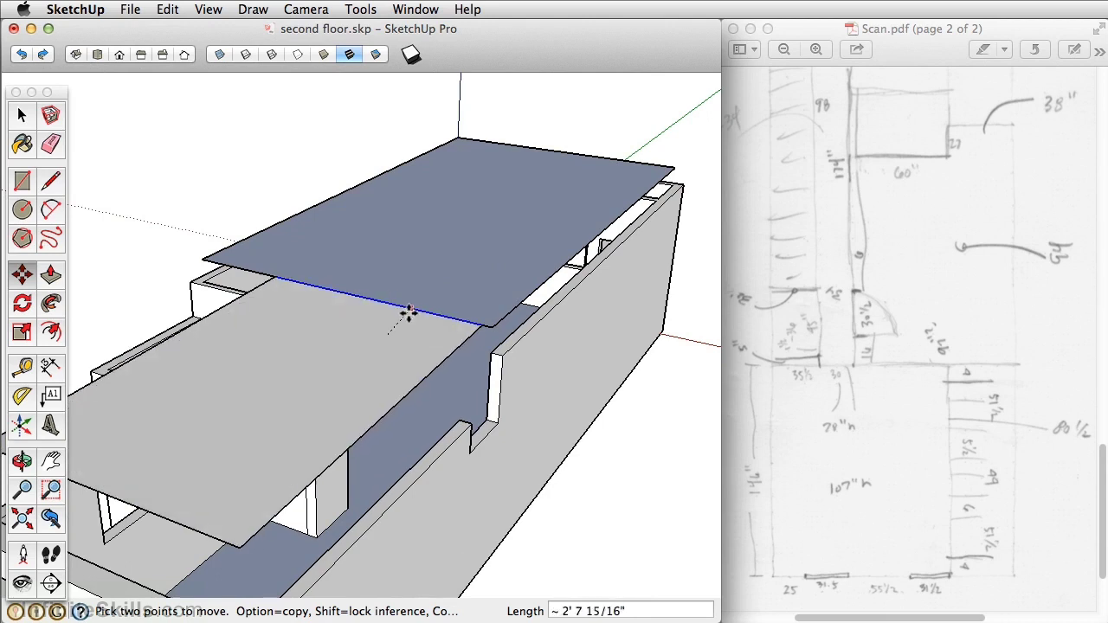
{"action": "left_click", "coordinate": [414, 313]}
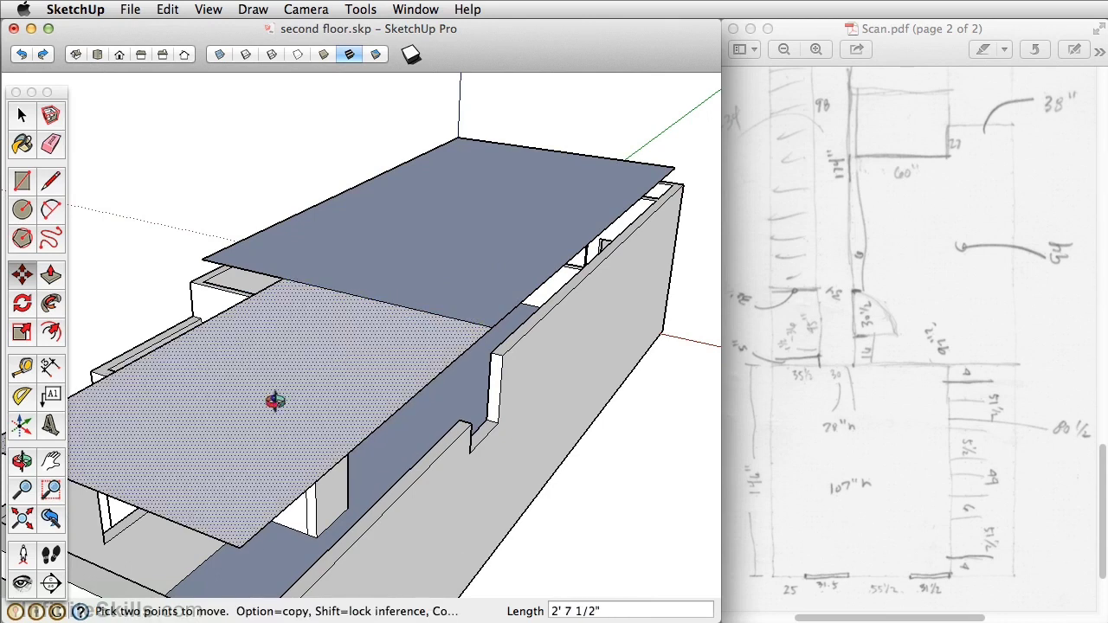
- Erase the shared edge between the two raised faces to merge them into one floor outline
{"action": "middle_click_drag", "start_coordinate": [273, 397], "coordinate": [317, 401]}
{"action": "key", "text": "e"}
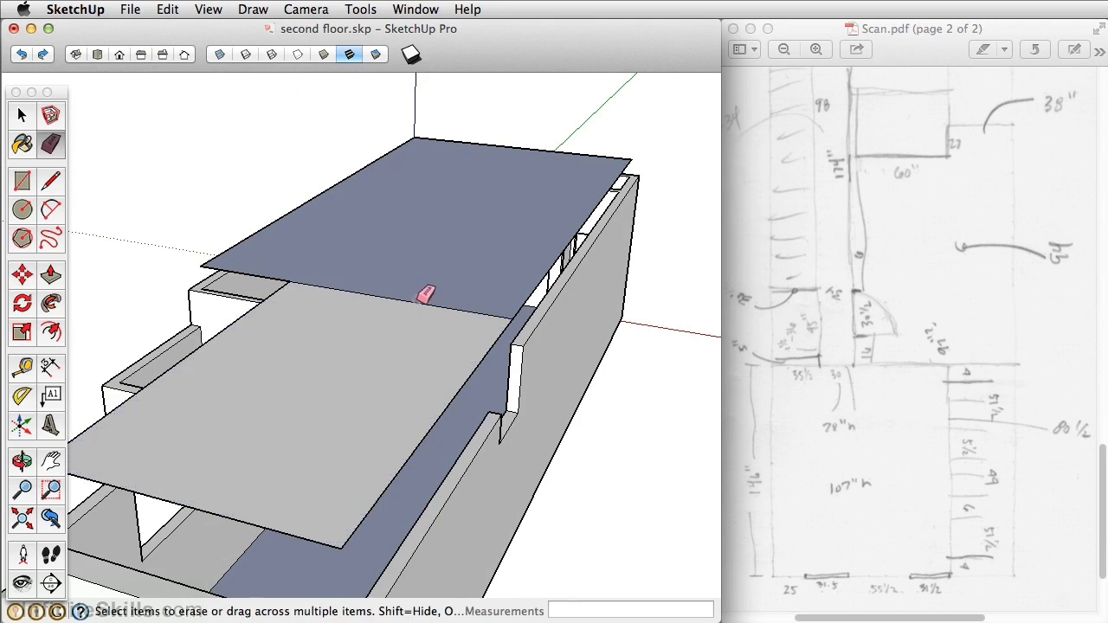
{"action": "left_click", "coordinate": [432, 299]}
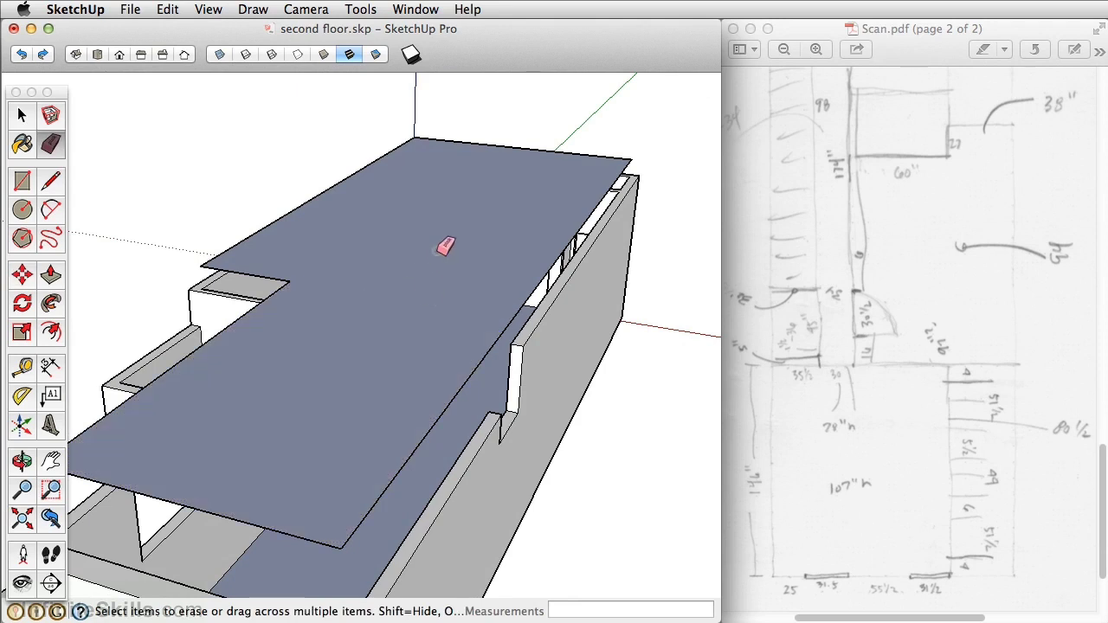
- Offset the merged floor outline outward by 6 inches to form the exterior wall thickness
{"action": "mouse_move", "coordinate": [454, 222]}
{"action": "middle_mouse_down"}
{"action": "mouse_move", "coordinate": [455, 190]}
{"action": "mouse_move", "coordinate": [410, 137]}
{"action": "mouse_move", "coordinate": [329, 267]}
{"action": "mouse_move", "coordinate": [646, 240]}
{"action": "mouse_move", "coordinate": [341, 307]}
{"action": "mouse_move", "coordinate": [272, 393]}
{"action": "mouse_move", "coordinate": [511, 327]}
{"action": "mouse_move", "coordinate": [692, 316]}
{"action": "mouse_move", "coordinate": [374, 277]}
{"action": "mouse_move", "coordinate": [458, 376]}
{"action": "mouse_move", "coordinate": [376, 243]}
{"action": "middle_mouse_up"}
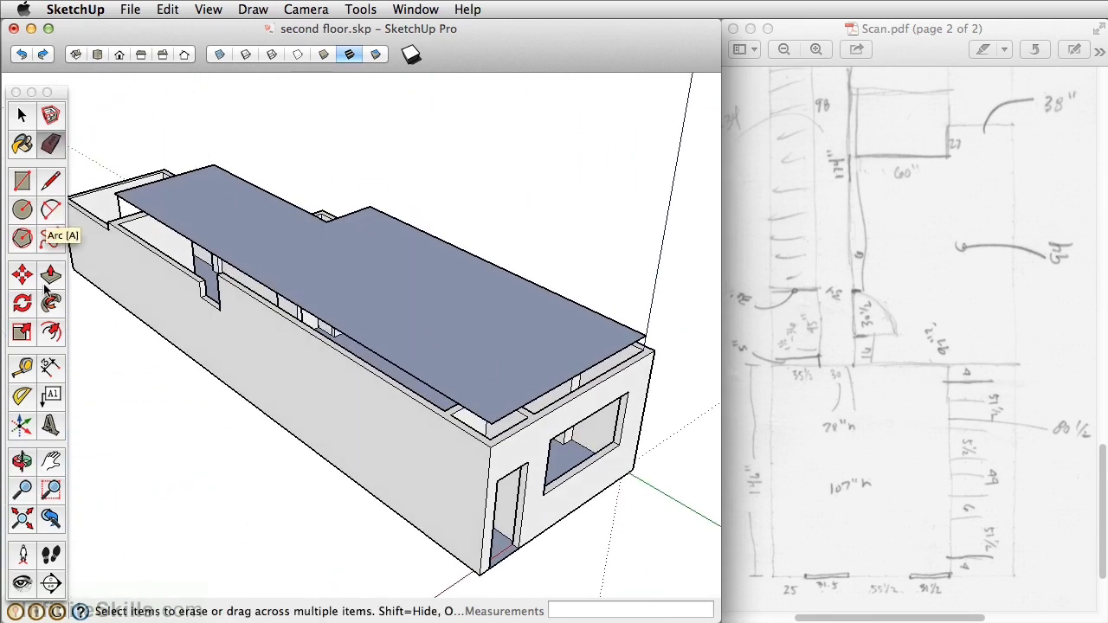
{"action": "left_click", "coordinate": [49, 339]}
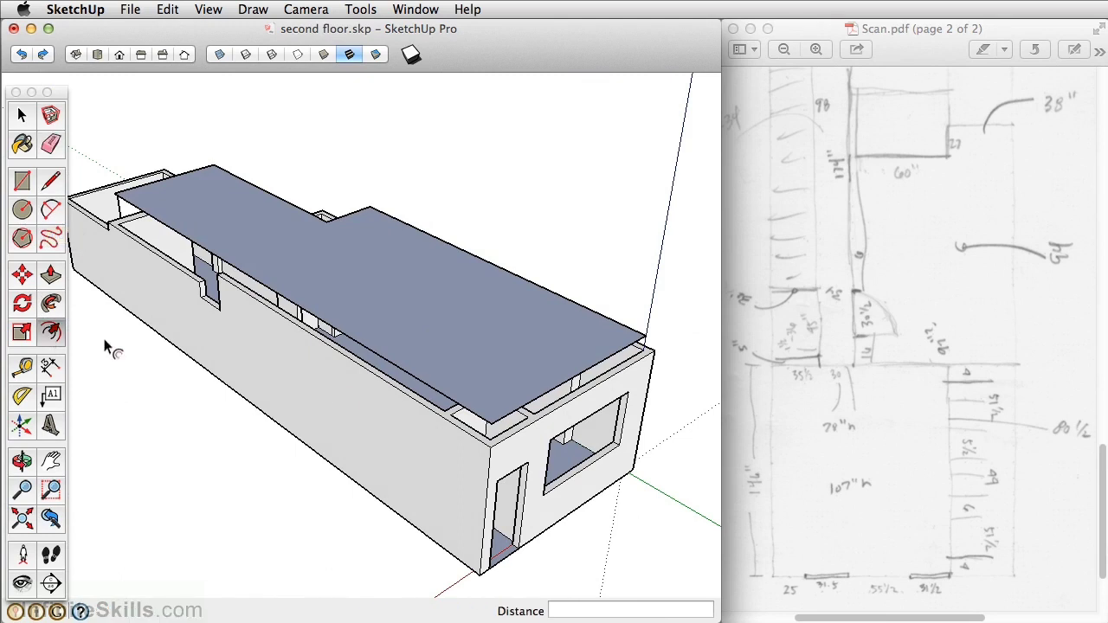
{"action": "left_click", "coordinate": [525, 379]}
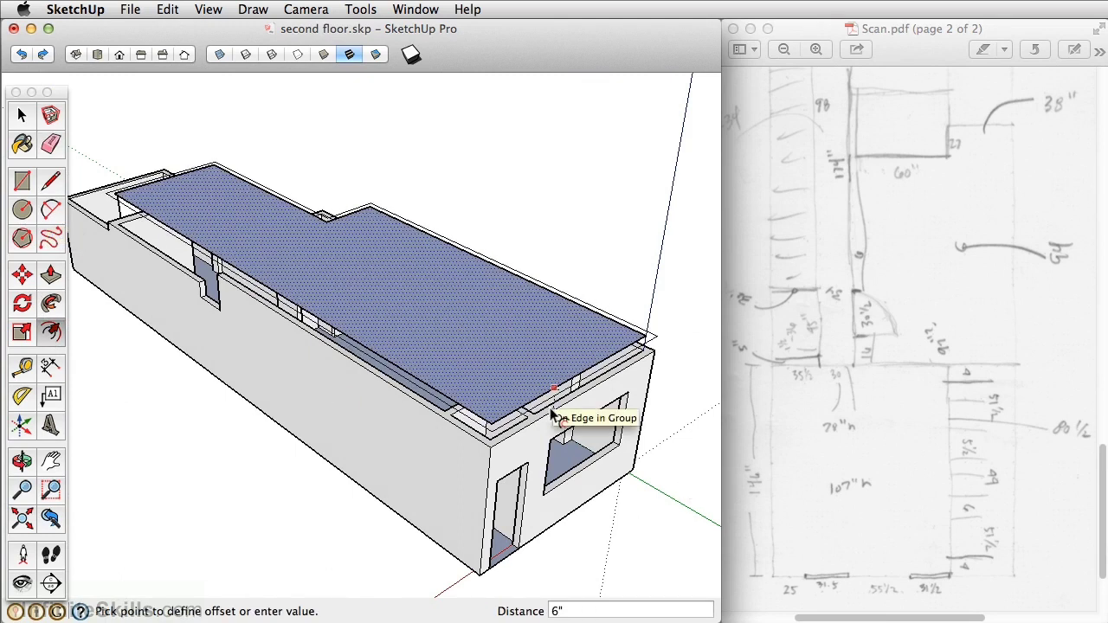
{"action": "left_click", "coordinate": [551, 414]}
- Place a guide 146 inches back from the inner edge of the front wall
{"action": "middle_click_drag", "start_coordinate": [487, 254], "coordinate": [773, 572]}
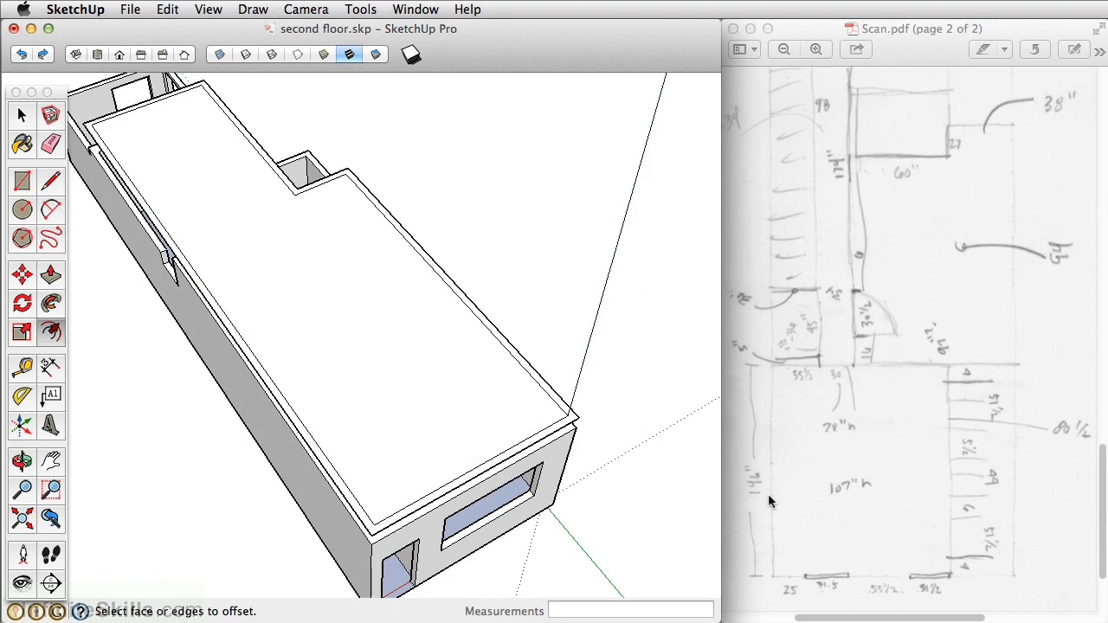
{"action": "left_click", "coordinate": [22, 367]}
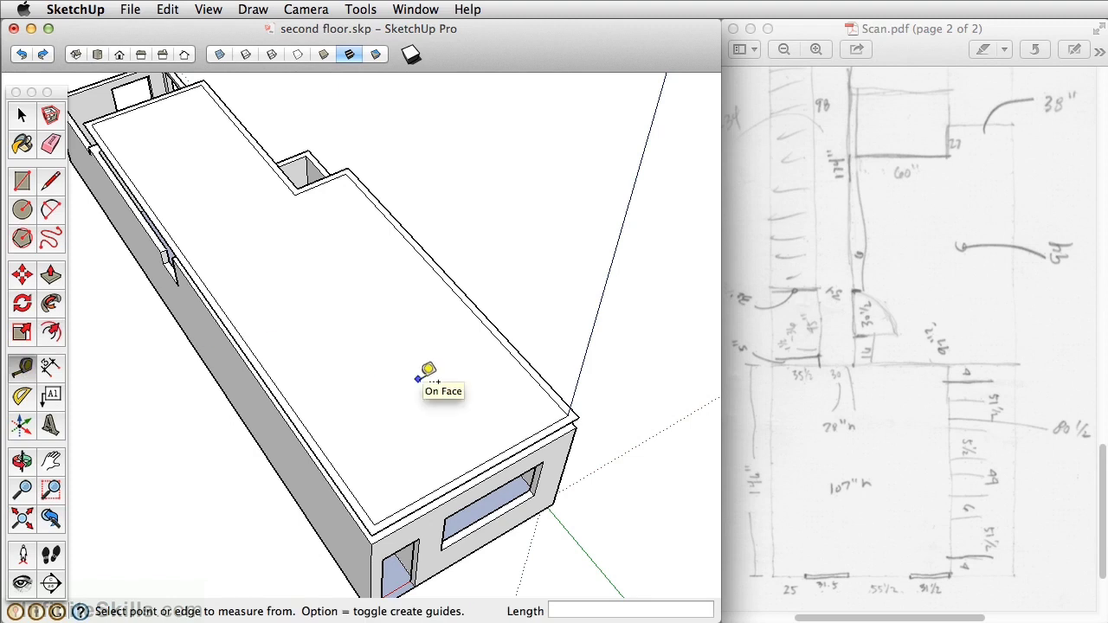
{"action": "left_click", "coordinate": [420, 498]}
{"action": "type", "text": "14"}
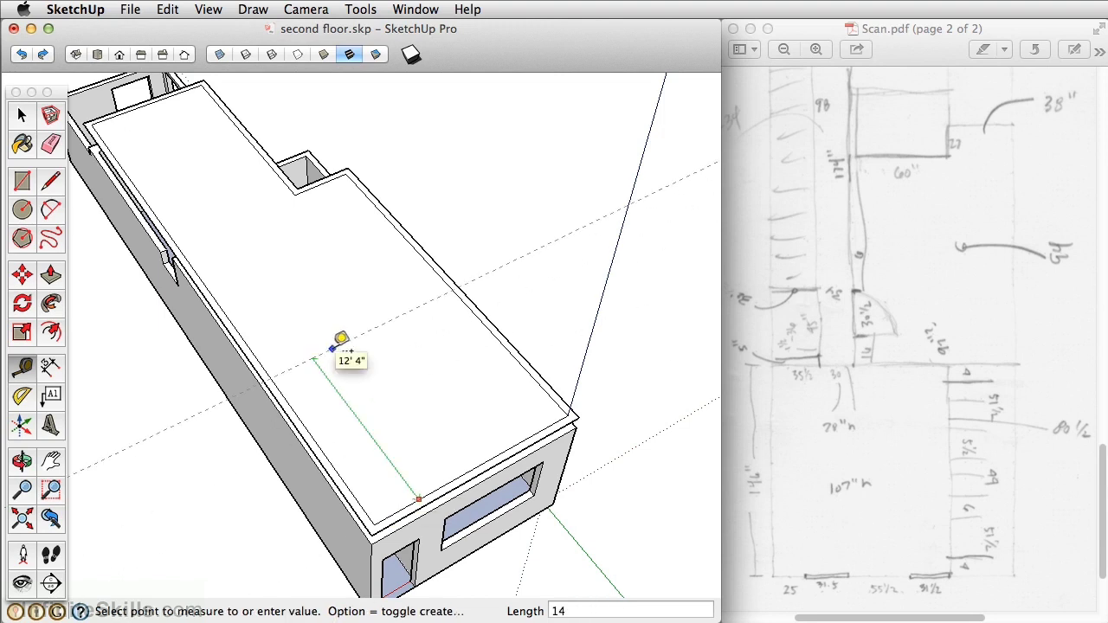
{"action": "type", "text": "6"}
{"action": "key", "text": "Return"}
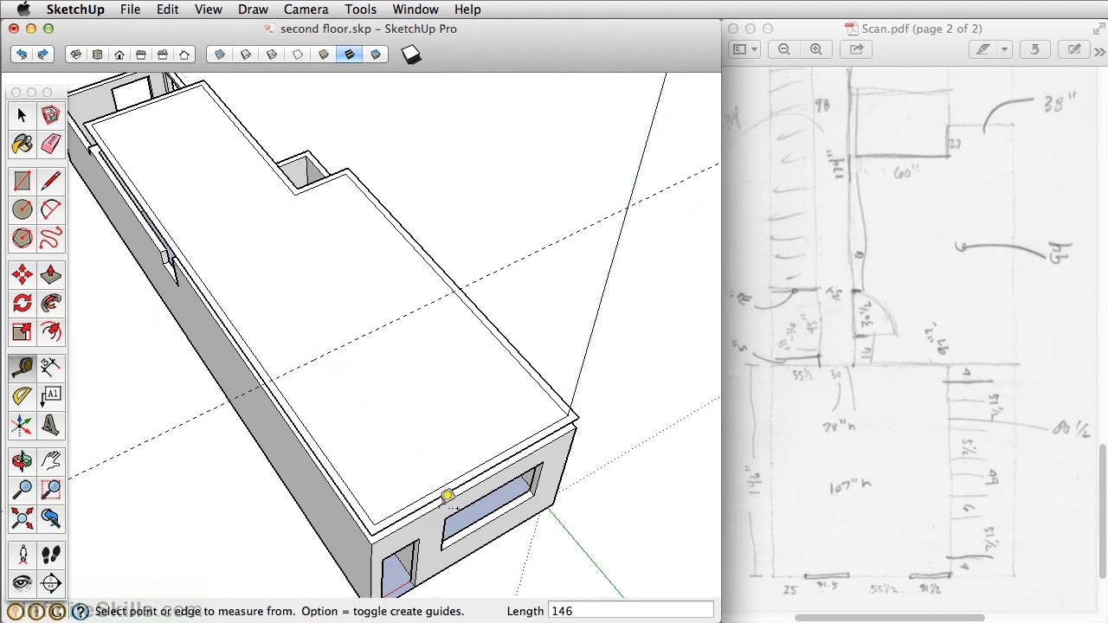
- Place a guide 25 inches in from the inner edge of the long side wall for the first front window edge
{"action": "scroll", "coordinate": [437, 492], "scroll_direction": "up", "scroll_amount": 3}
{"action": "key", "text": "l"}
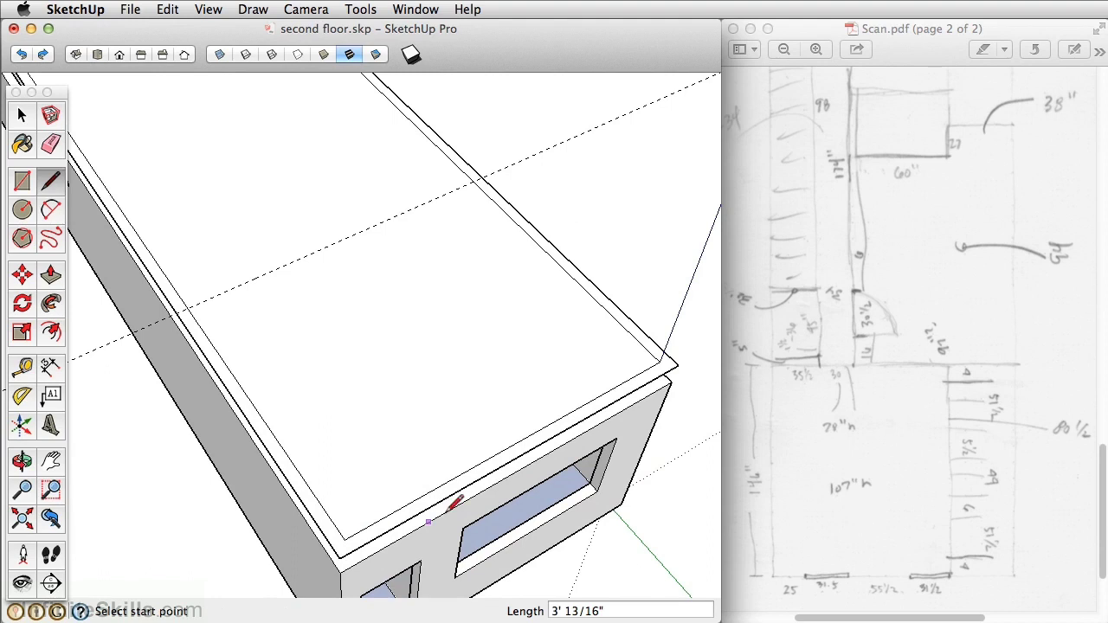
{"action": "left_click", "coordinate": [23, 368]}
{"action": "left_click", "coordinate": [266, 424]}
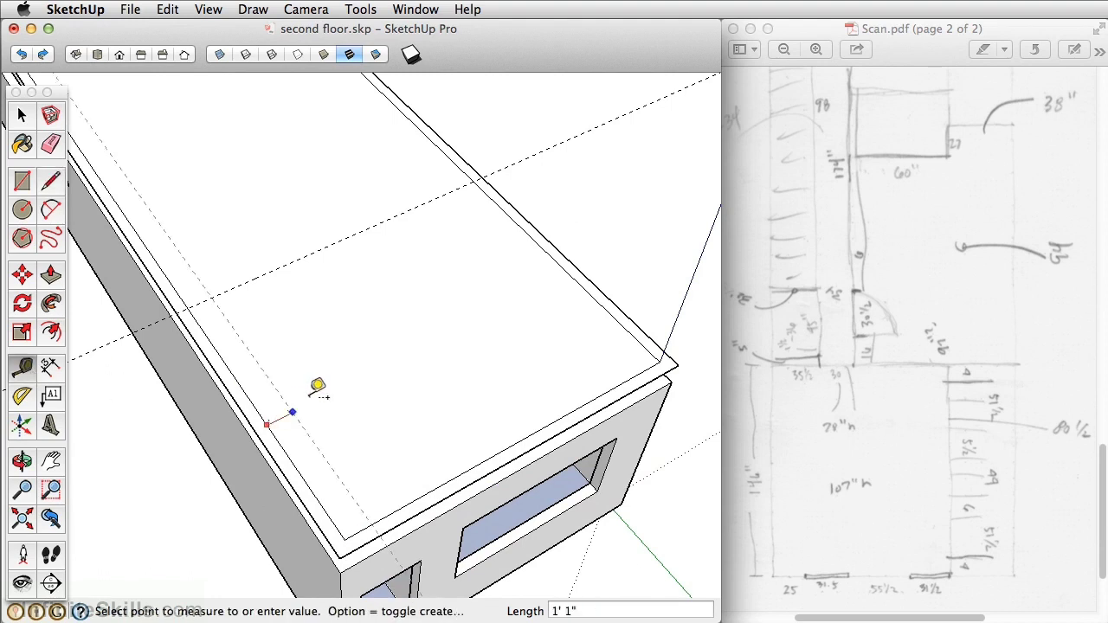
{"action": "type", "text": "25"}
{"action": "key", "text": "Return"}
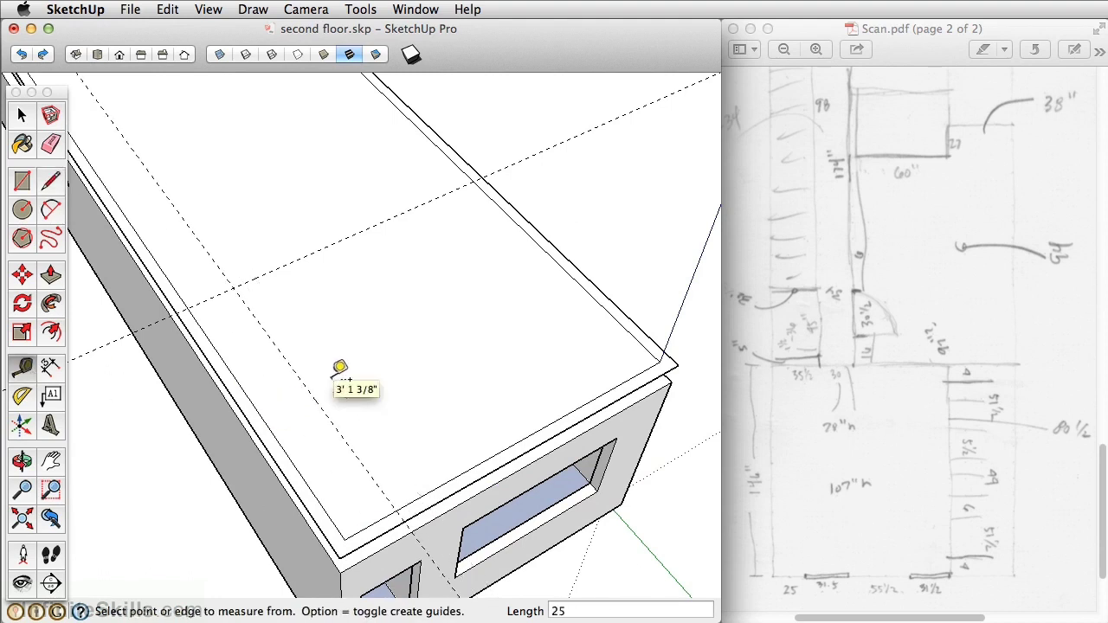
- Add three more parallel guides across the front room, spaced successively 31.5, 55.5 and 31.5 inches from the 25-inch guide
{"action": "left_click", "coordinate": [335, 429]}
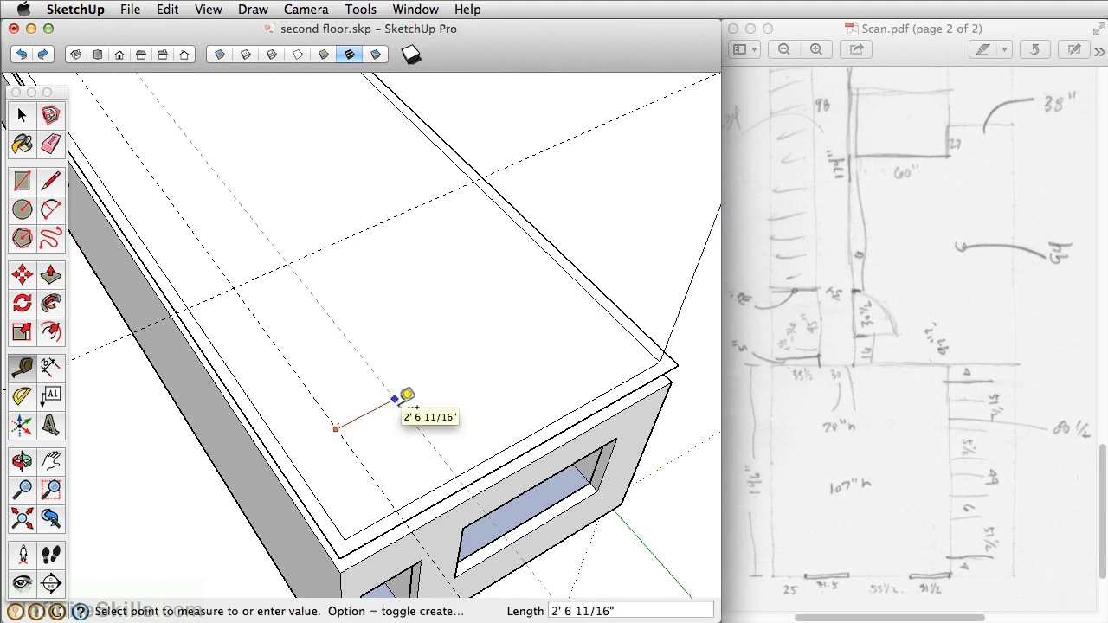
{"action": "type", "text": "31.5"}
{"action": "key", "text": "Return"}
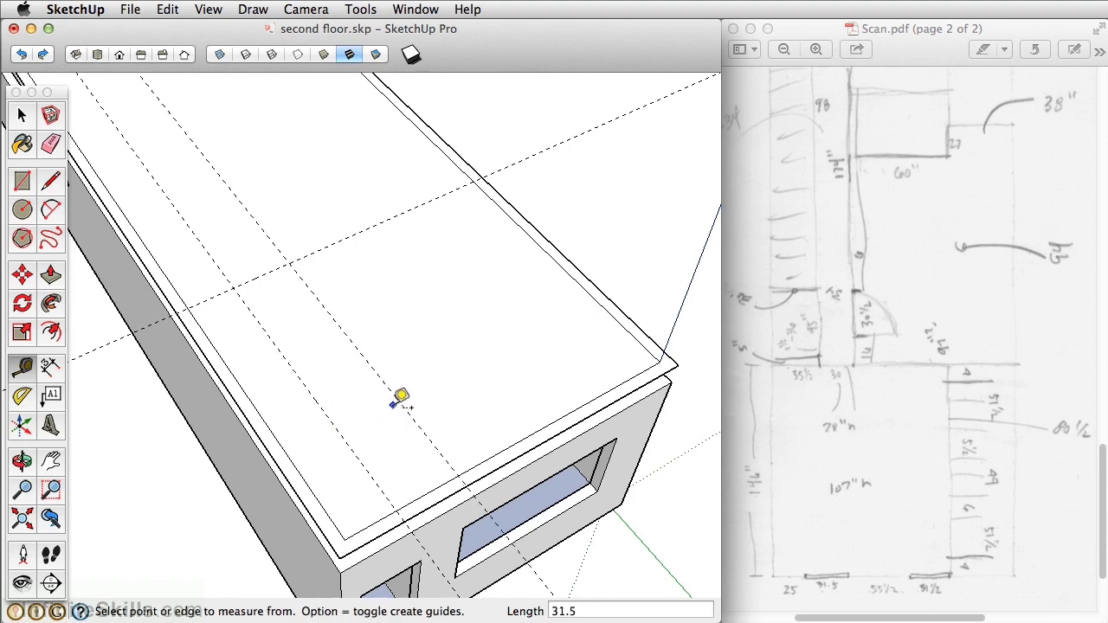
{"action": "left_click", "coordinate": [400, 402]}
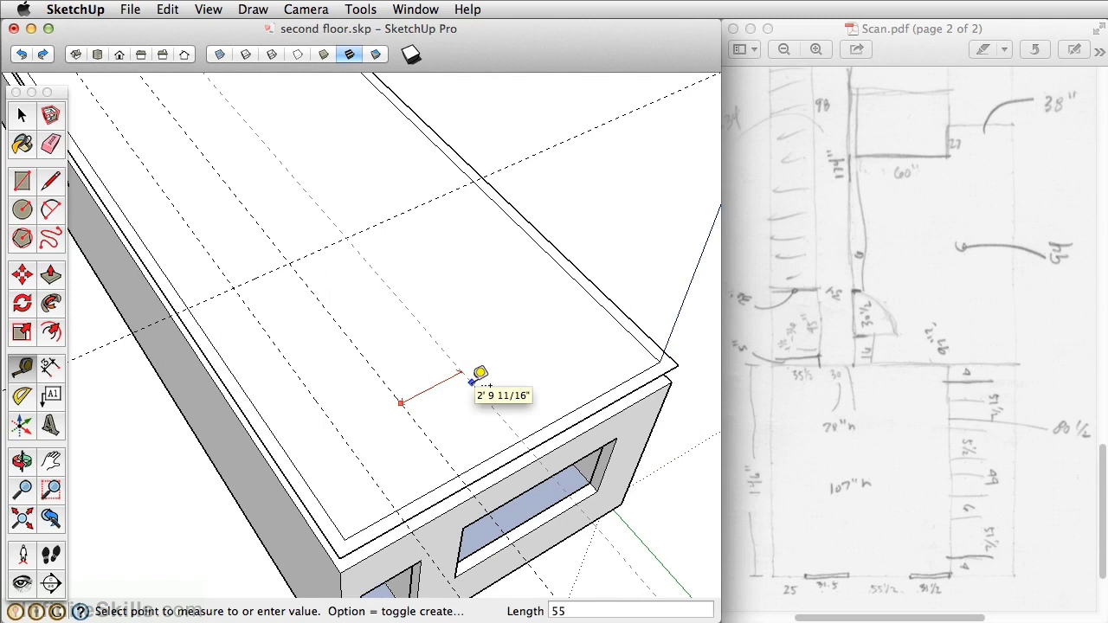
{"action": "type", "text": "55.5"}
{"action": "key", "text": "Return"}
{"action": "left_click", "coordinate": [516, 367]}
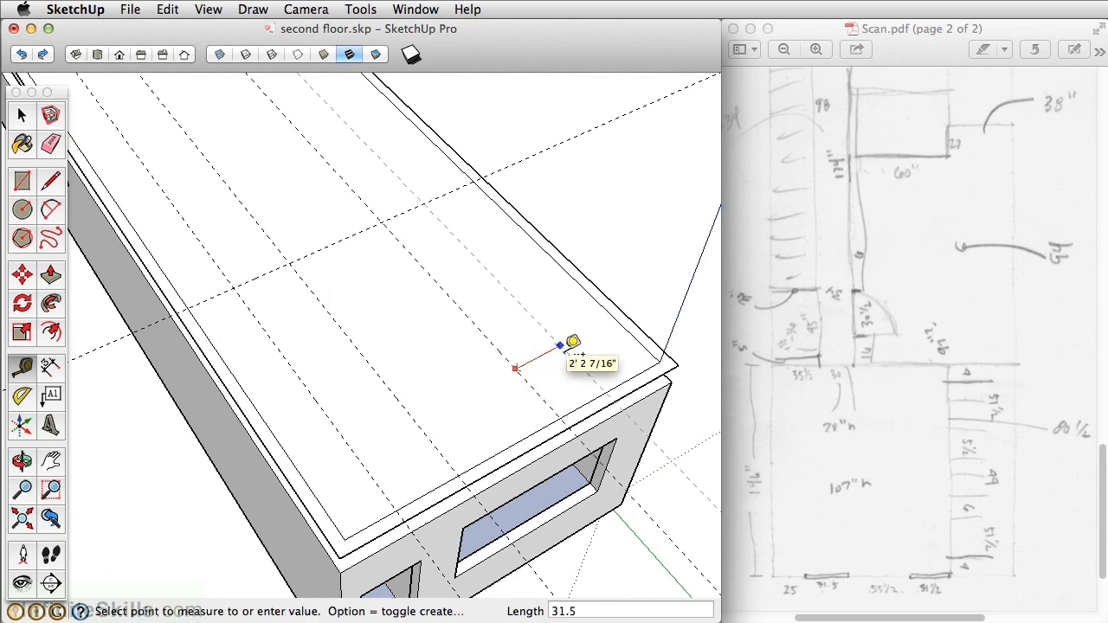
{"action": "key", "text": "Escape"}
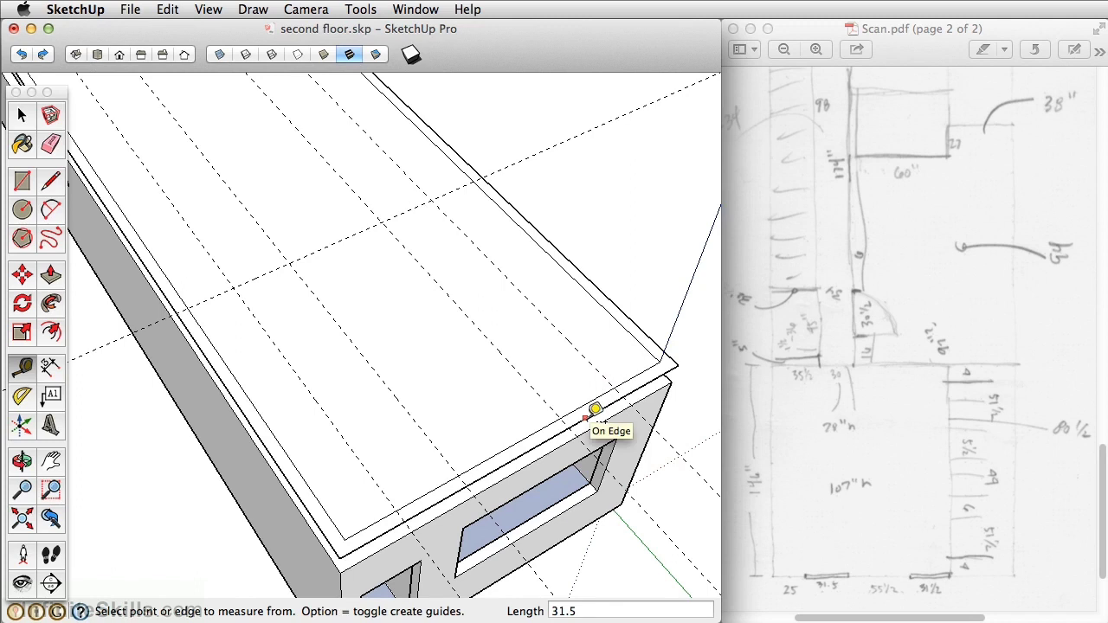
- Draw a line along the last window guide from the front wall to the 146-inch guide, and trace that guide between the side walls' inner edges
{"action": "left_click", "coordinate": [51, 183]}
{"action": "left_click", "coordinate": [609, 380]}
{"action": "left_click", "coordinate": [431, 201]}
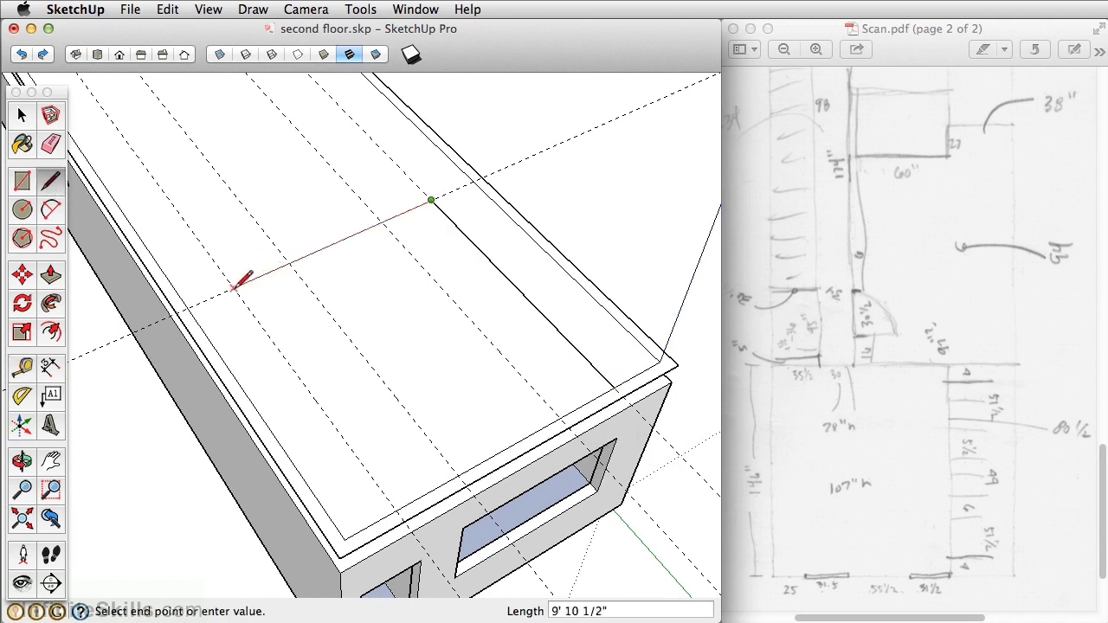
{"action": "left_click", "coordinate": [189, 304]}
{"action": "left_click", "coordinate": [430, 201]}
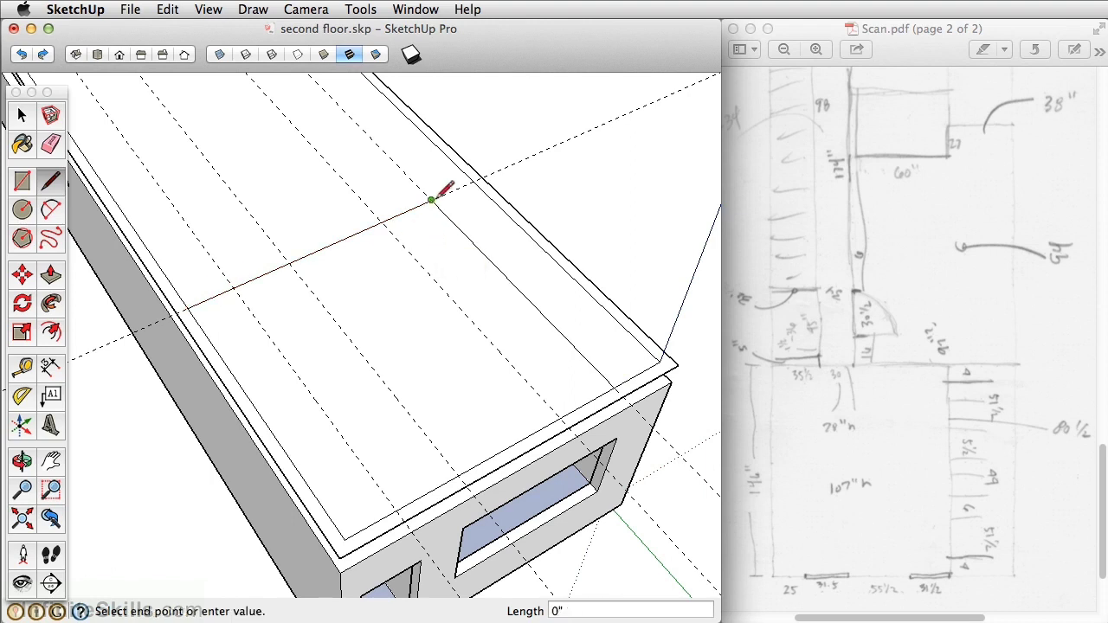
{"action": "left_click", "coordinate": [474, 182]}
- Place a guide 5 inches behind the cross line and trace it between the side walls' inner edges to give the partition its thickness
{"action": "middle_click_drag", "start_coordinate": [303, 286], "coordinate": [440, 366]}
{"action": "key", "text": "t"}
{"action": "left_click", "coordinate": [364, 384]}
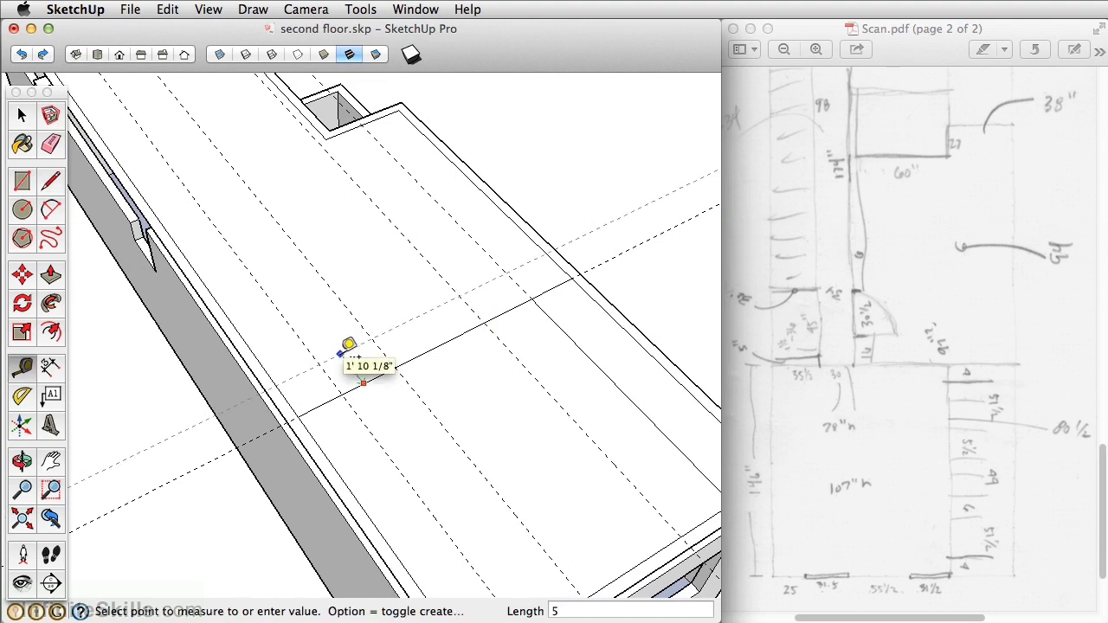
{"action": "left_click", "coordinate": [349, 346]}
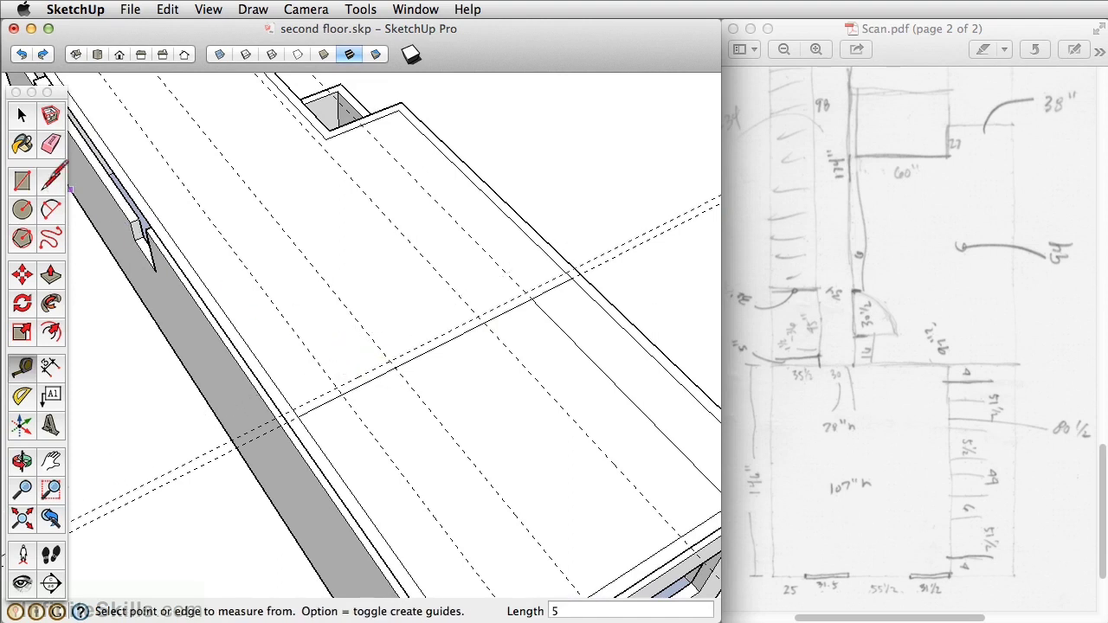
{"action": "left_click", "coordinate": [49, 181]}
{"action": "left_click", "coordinate": [294, 408]}
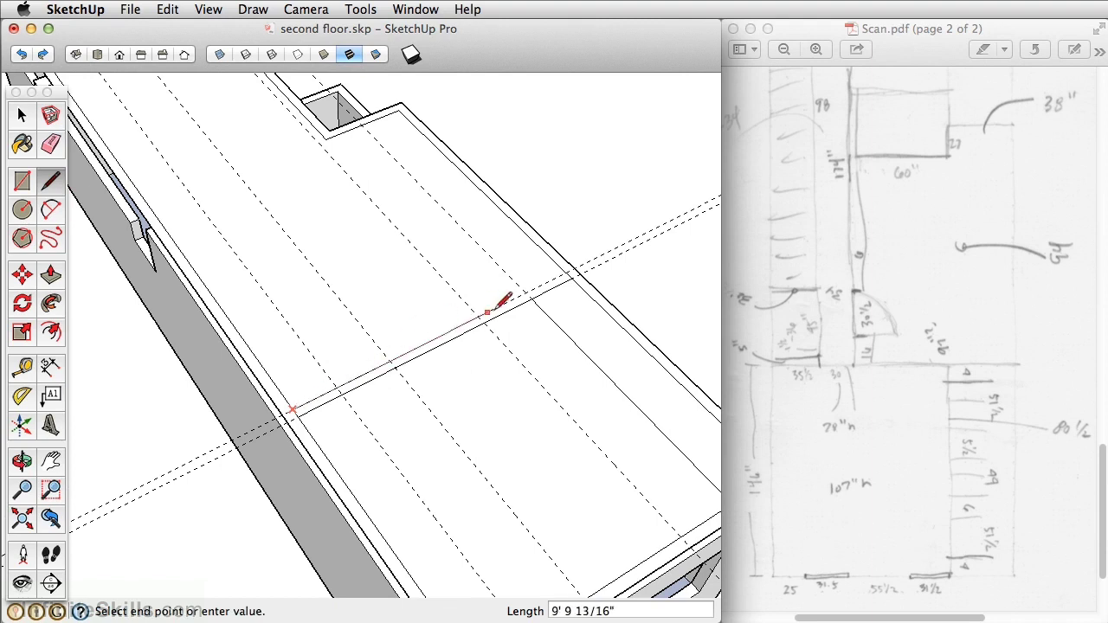
{"action": "left_click", "coordinate": [570, 259]}
- Draw short lines across the front wall's 6-inch thickness at the window guides, and delete all guides
{"action": "middle_click_drag", "start_coordinate": [490, 390], "coordinate": [394, 314]}
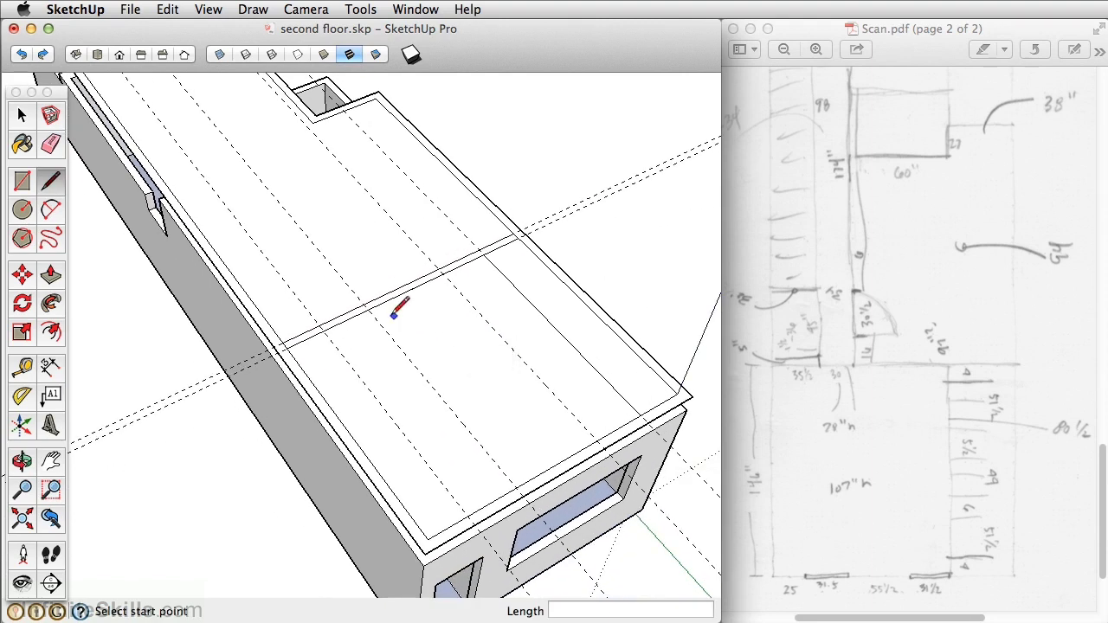
{"action": "scroll", "coordinate": [468, 514], "scroll_direction": "up", "scroll_amount": 3}
{"action": "left_click", "coordinate": [468, 515]}
{"action": "left_click", "coordinate": [483, 528]}
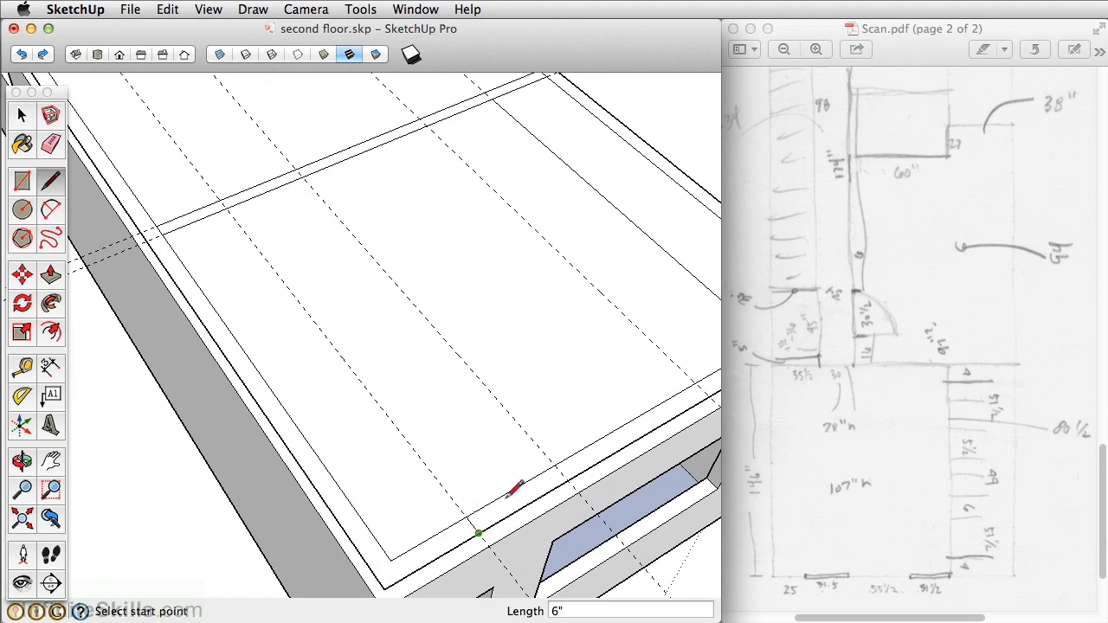
{"action": "left_click", "coordinate": [566, 457]}
{"action": "middle_click_drag", "start_coordinate": [563, 457], "coordinate": [445, 438]}
{"action": "left_click", "coordinate": [498, 413]}
{"action": "middle_click_drag", "start_coordinate": [539, 398], "coordinate": [387, 489]}
{"action": "left_click", "coordinate": [167, 9]}
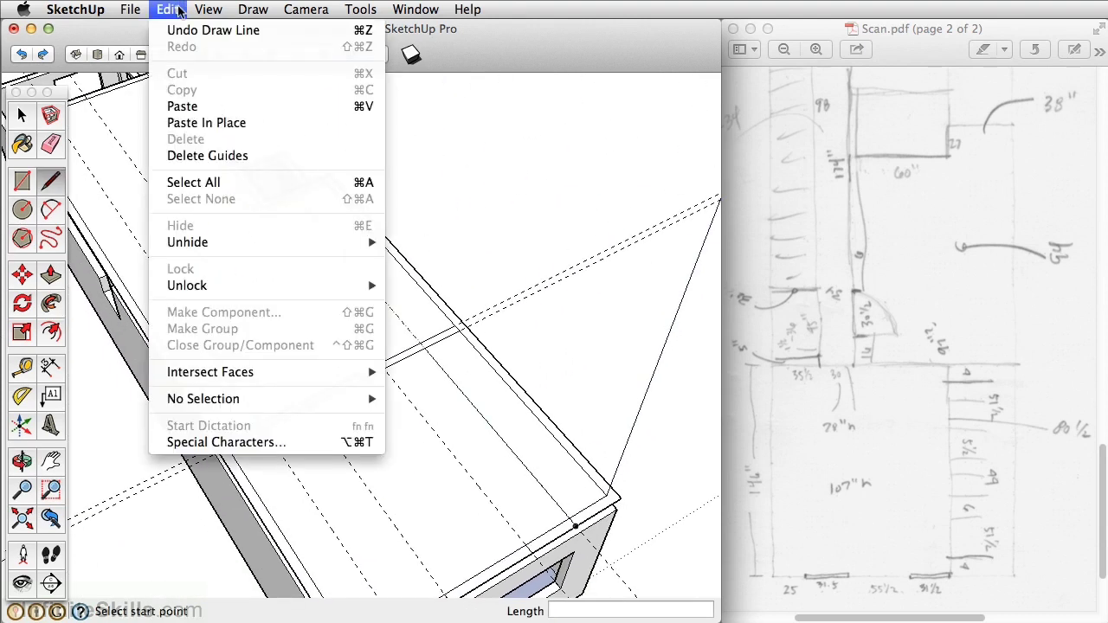
{"action": "left_click", "coordinate": [227, 157]}
- Place a guide 35.5 inches in from the long side wall's inner edge, behind the front-room partition
{"action": "middle_click_drag", "start_coordinate": [314, 424], "coordinate": [517, 458]}
{"action": "key", "text": "t"}
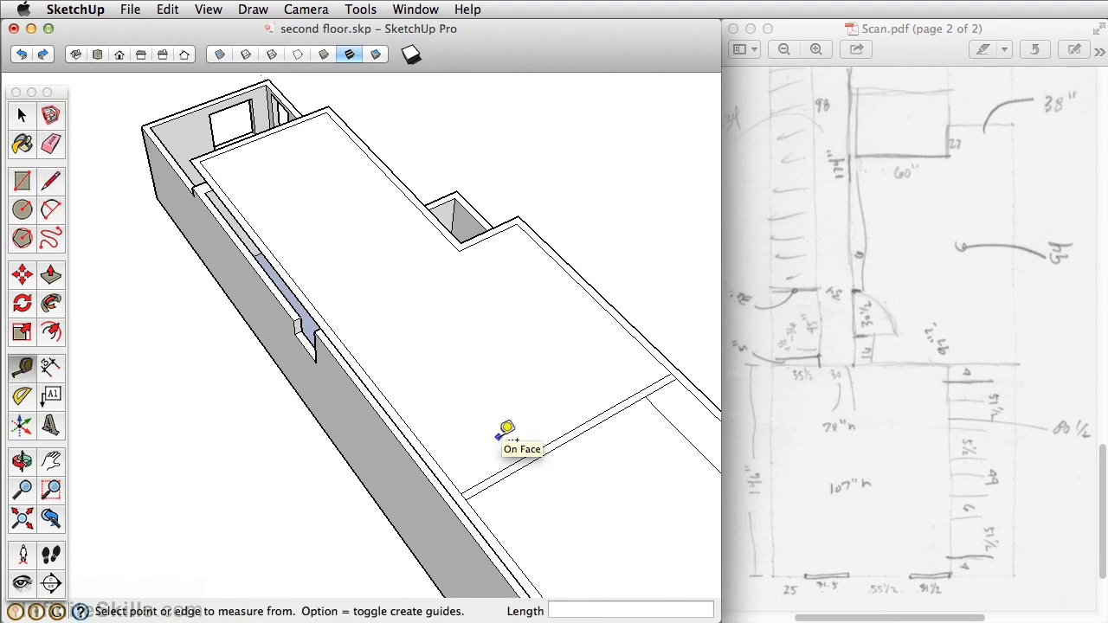
{"action": "left_click", "coordinate": [423, 446]}
{"action": "type", "text": "35."}
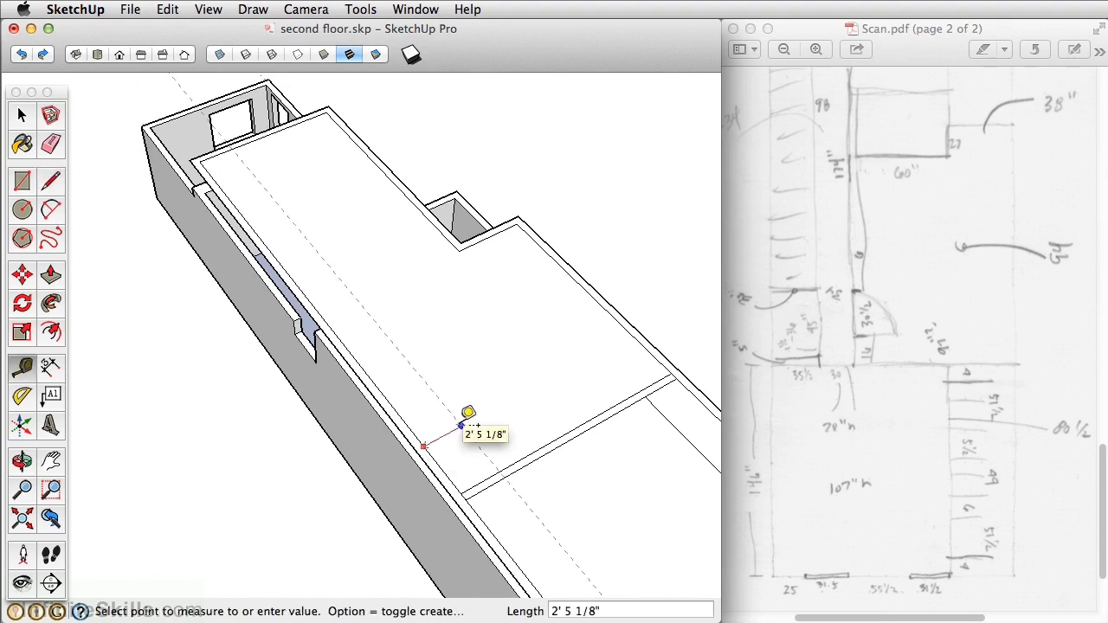
{"action": "key", "text": "Return"}
{"action": "scroll", "coordinate": [496, 405], "scroll_direction": "up", "scroll_amount": 3}
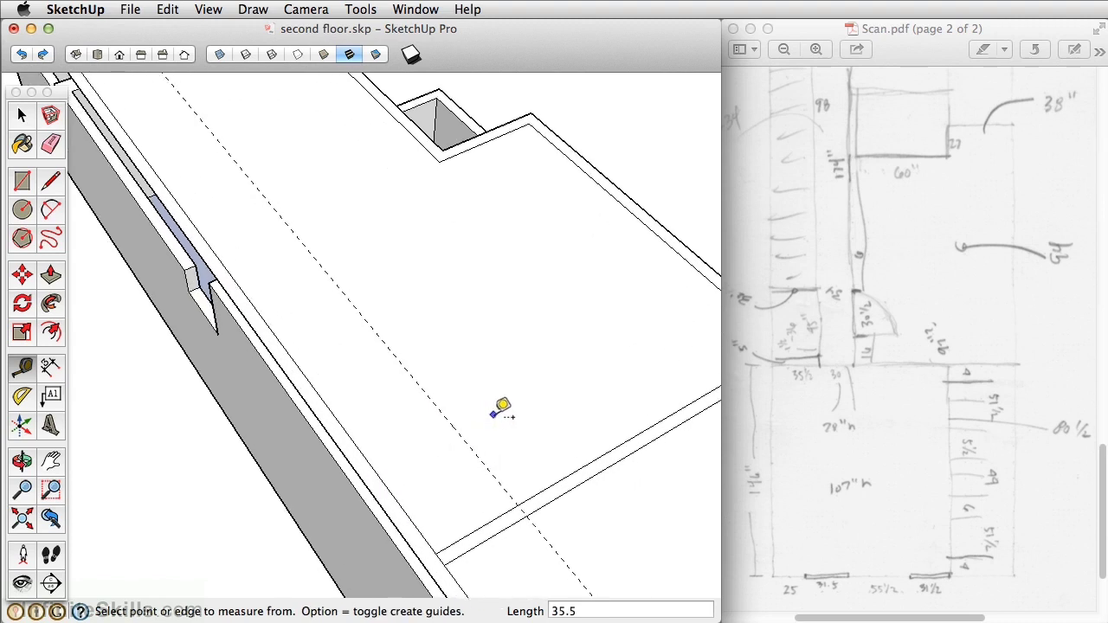
- Draw a line from the partition back along the 35.5-inch guide, ending with a 7.5-inch segment, and run it square to the side wall
{"action": "left_click", "coordinate": [50, 183]}
{"action": "left_click", "coordinate": [518, 505]}
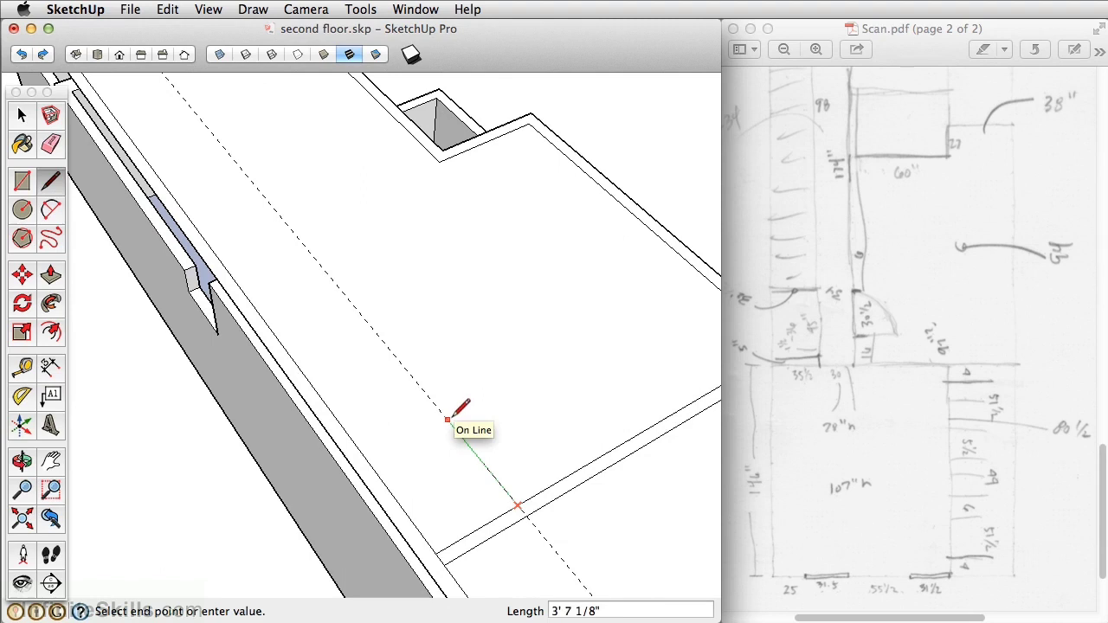
{"action": "key", "text": "Return"}
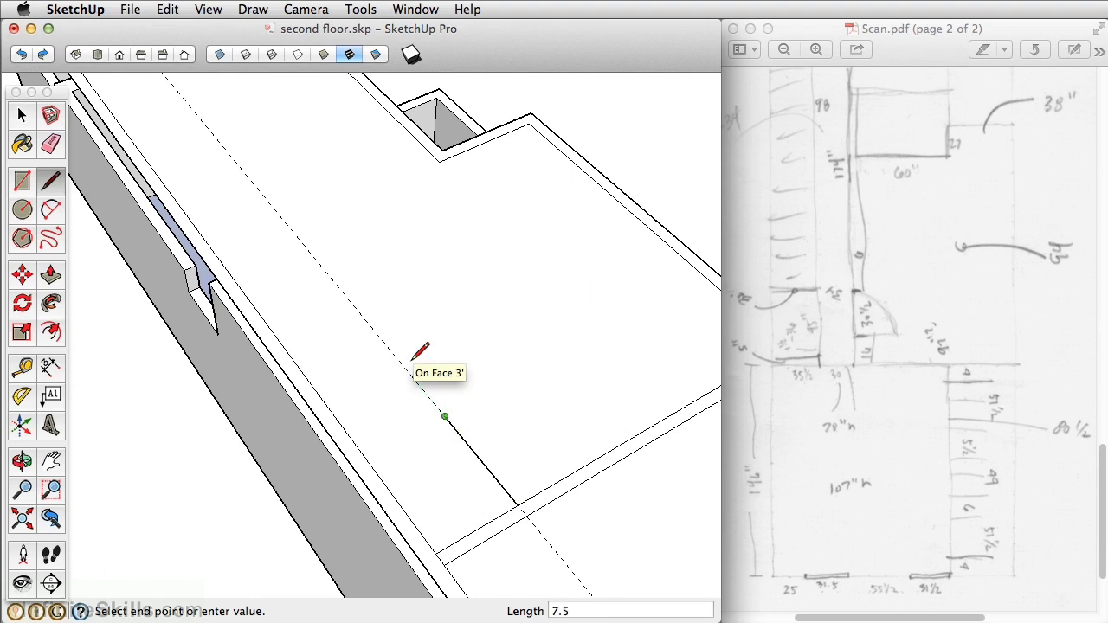
{"action": "key", "text": "Return"}
{"action": "left_click", "coordinate": [367, 458]}
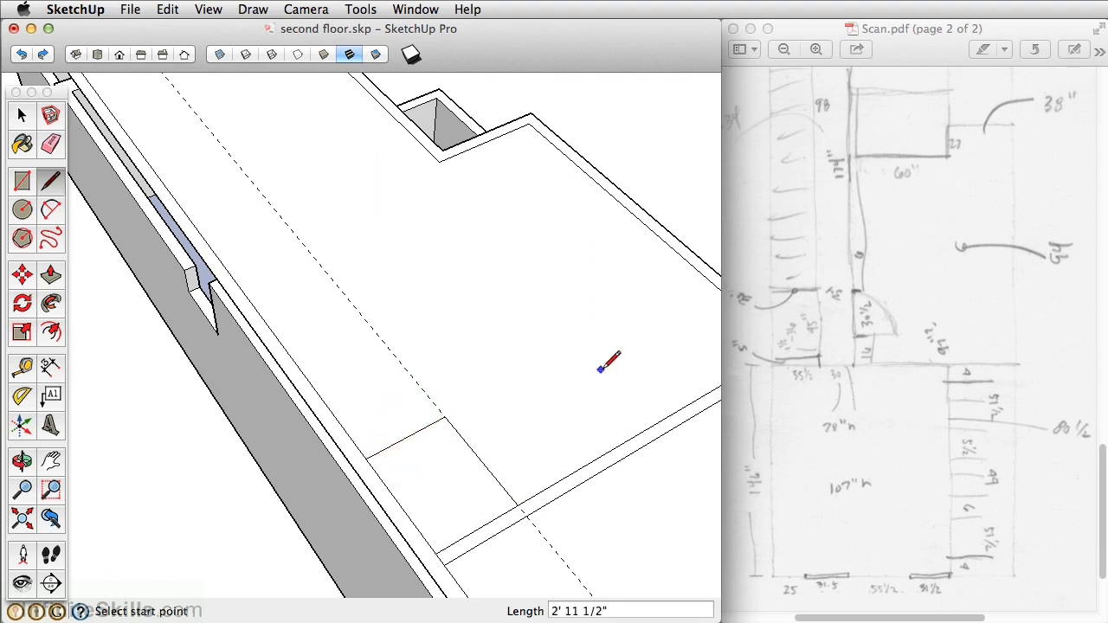
- Add a parallel guide 34 inches farther in from the 35.5-inch guide
{"action": "left_click", "coordinate": [23, 368]}
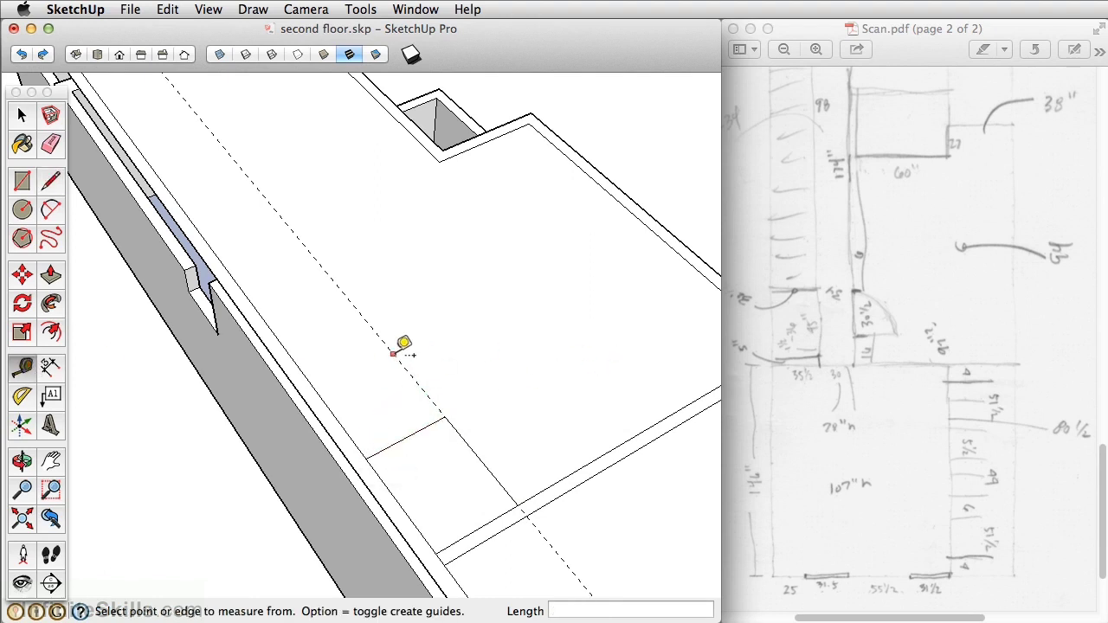
{"action": "left_click", "coordinate": [392, 353]}
{"action": "type", "text": "34"}
{"action": "key", "text": "Return"}
- Draw a wall line from the partition along the 34-inch guide and continue it another 174 inches toward the rear
{"action": "left_click", "coordinate": [49, 181]}
{"action": "left_click", "coordinate": [591, 463]}
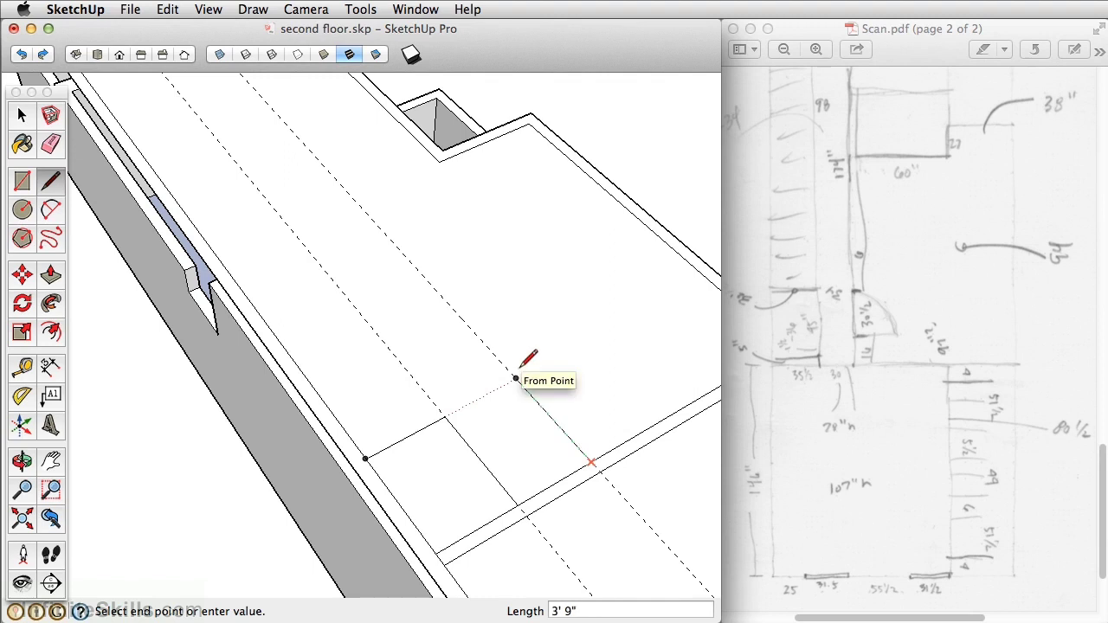
{"action": "type", "text": "16"}
{"action": "key", "text": "Return"}
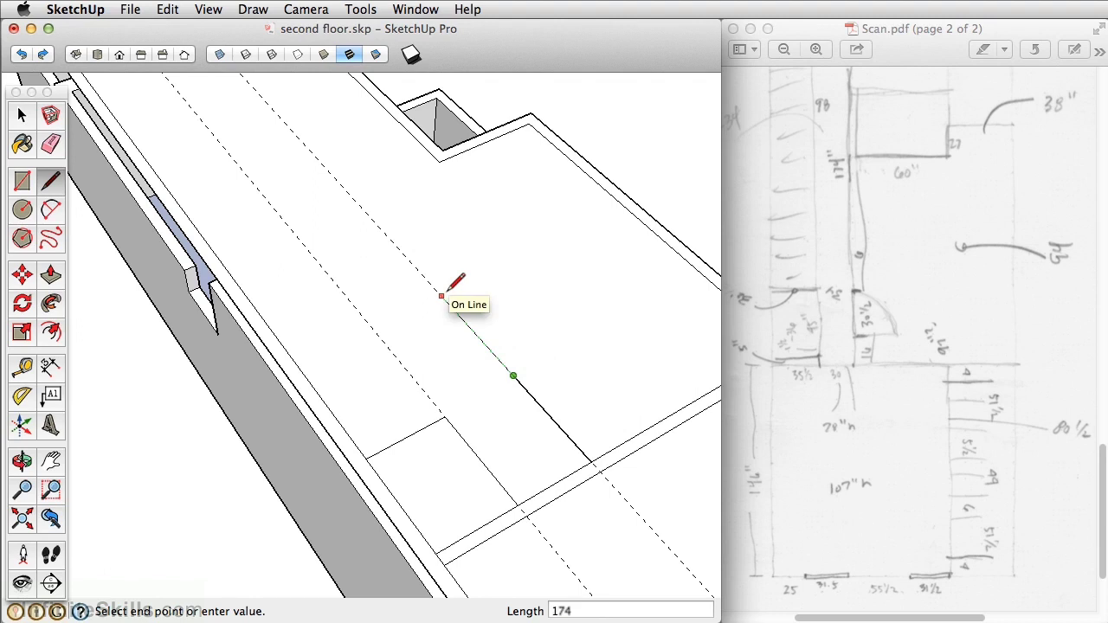
{"action": "key", "text": "Return"}
- Jog the wall line 18 inches toward the side wall, then continue it rearward parallel to the guides with a 24-inch segment
{"action": "scroll", "coordinate": [874, 197], "scroll_direction": "up", "scroll_amount": 5}
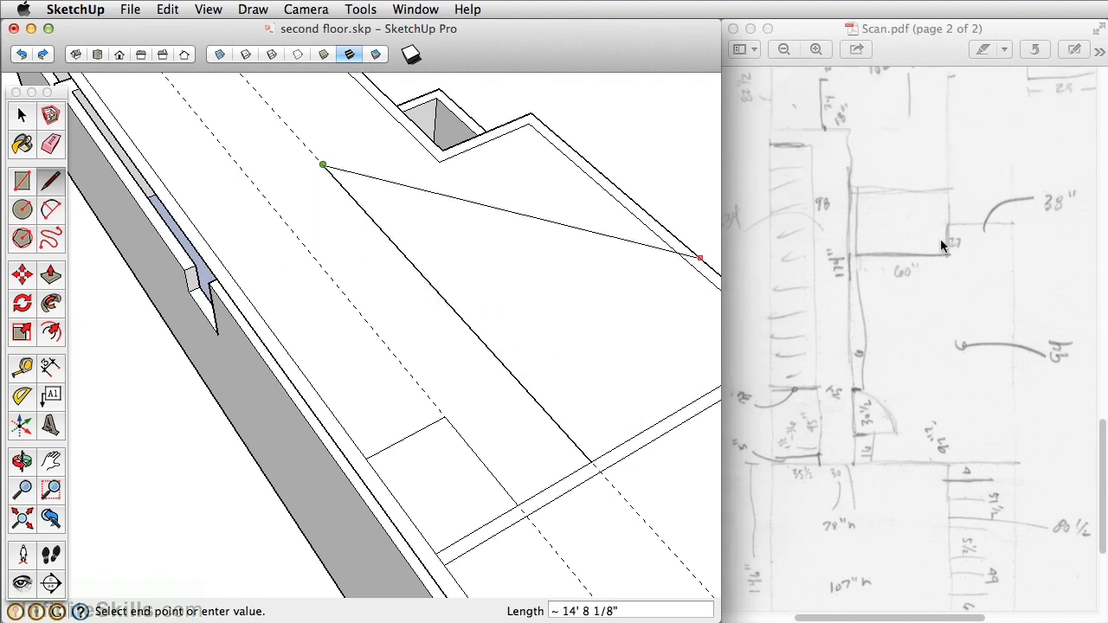
{"action": "mouse_move", "coordinate": [346, 182]}
{"action": "middle_mouse_down"}
{"action": "mouse_move", "coordinate": [321, 173]}
{"action": "mouse_move", "coordinate": [477, 329]}
{"action": "mouse_move", "coordinate": [494, 389]}
{"action": "middle_mouse_up"}
{"action": "scroll", "coordinate": [444, 412], "scroll_direction": "up", "scroll_amount": 2}
{"action": "type", "text": "18"}
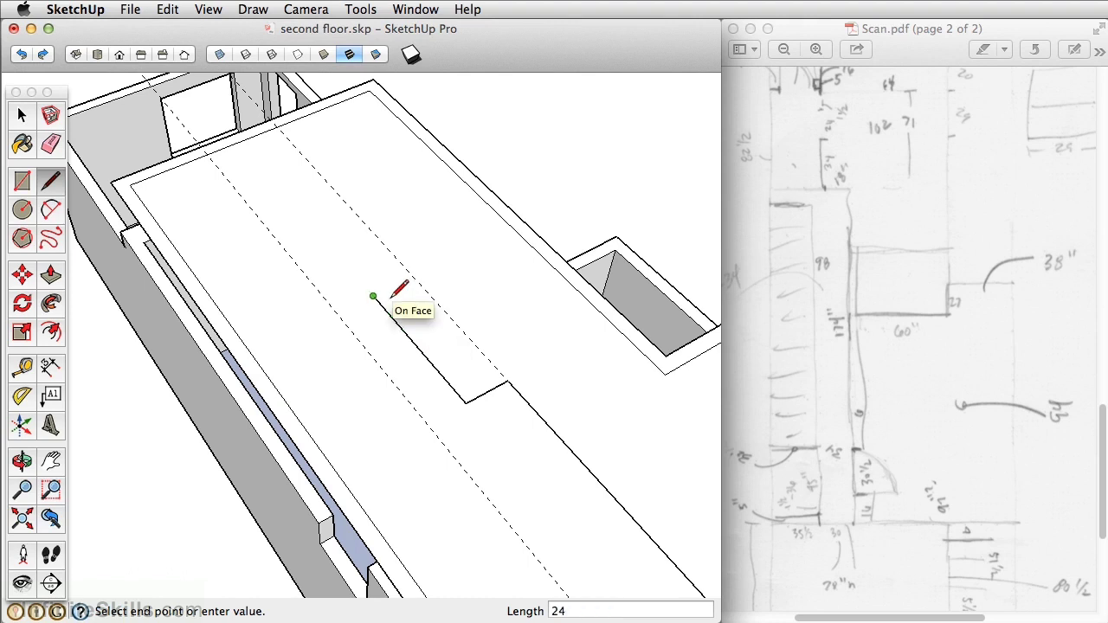
{"action": "scroll", "coordinate": [377, 279], "scroll_direction": "up", "scroll_amount": 1}
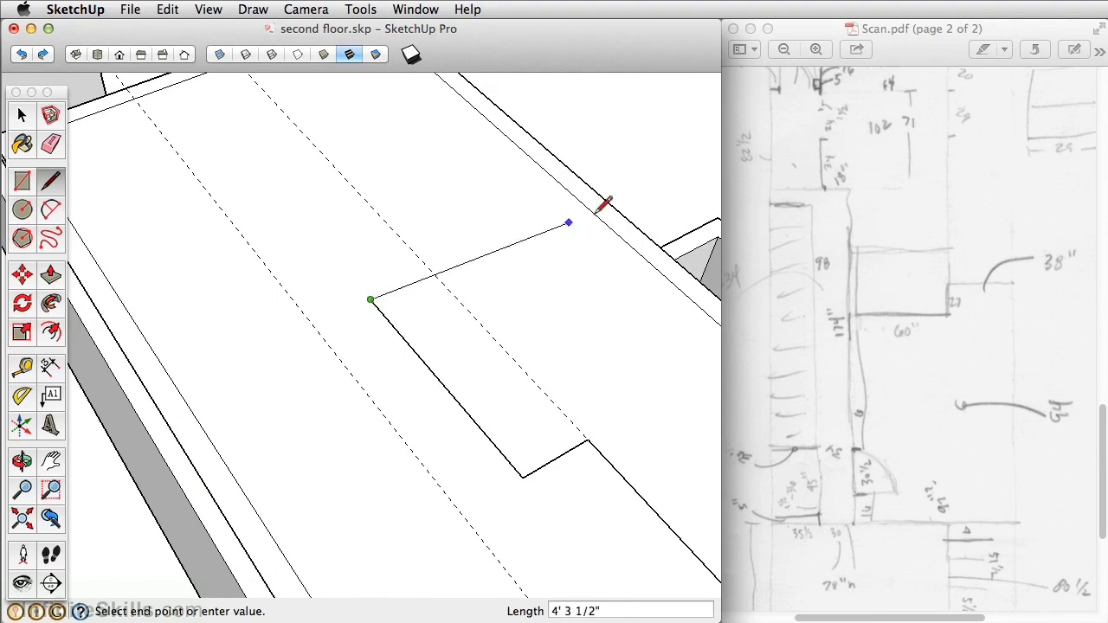
- Turn the wall line square toward the side wall with a 30-inch segment and finish it at the wall's inner edge
{"action": "scroll", "coordinate": [814, 141], "scroll_direction": "up", "scroll_amount": 3}
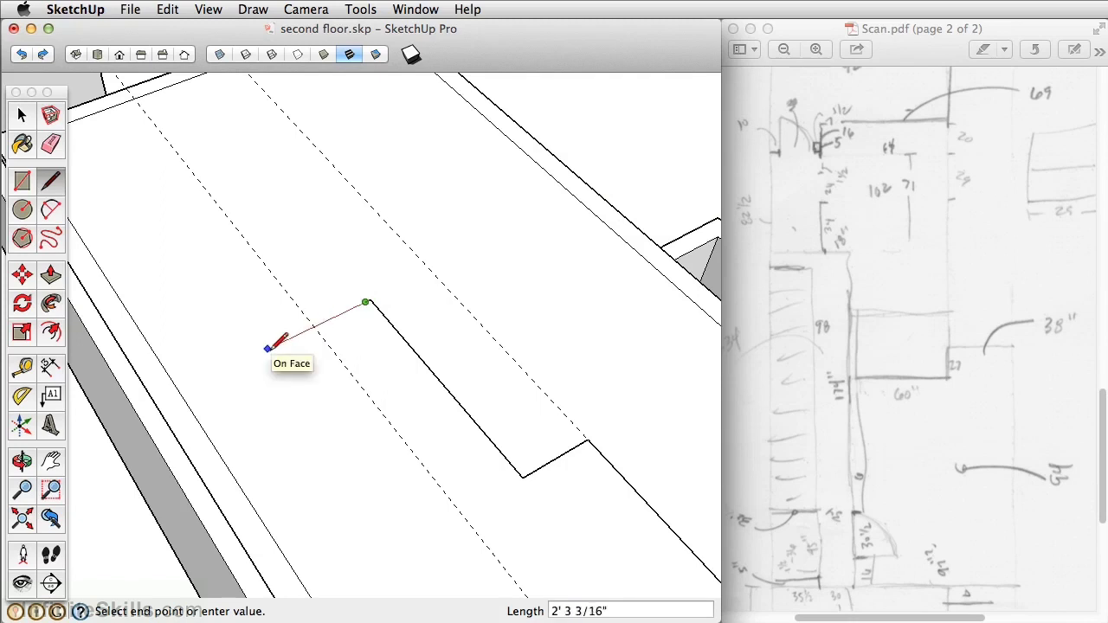
{"action": "type", "text": "30"}
{"action": "key", "text": "Return"}
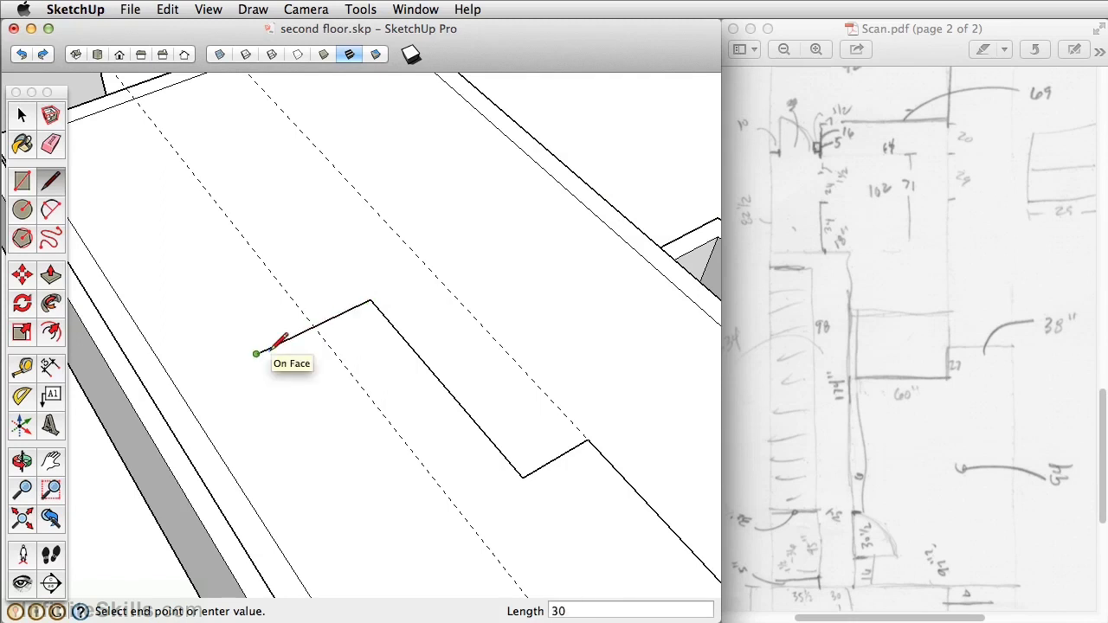
{"action": "scroll", "coordinate": [386, 388], "scroll_direction": "down", "scroll_amount": 5}
{"action": "mouse_move", "coordinate": [398, 401]}
{"action": "middle_mouse_down", "text": "shift"}
{"action": "mouse_move", "coordinate": [369, 372]}
{"action": "mouse_move", "coordinate": [278, 187]}
{"action": "middle_mouse_up", "text": "shift"}
{"action": "mouse_move", "coordinate": [479, 393]}
{"action": "middle_mouse_down", "text": "shift"}
{"action": "mouse_move", "coordinate": [403, 363]}
{"action": "mouse_move", "coordinate": [490, 459]}
{"action": "middle_mouse_up", "text": "shift"}
{"action": "key", "text": "l"}
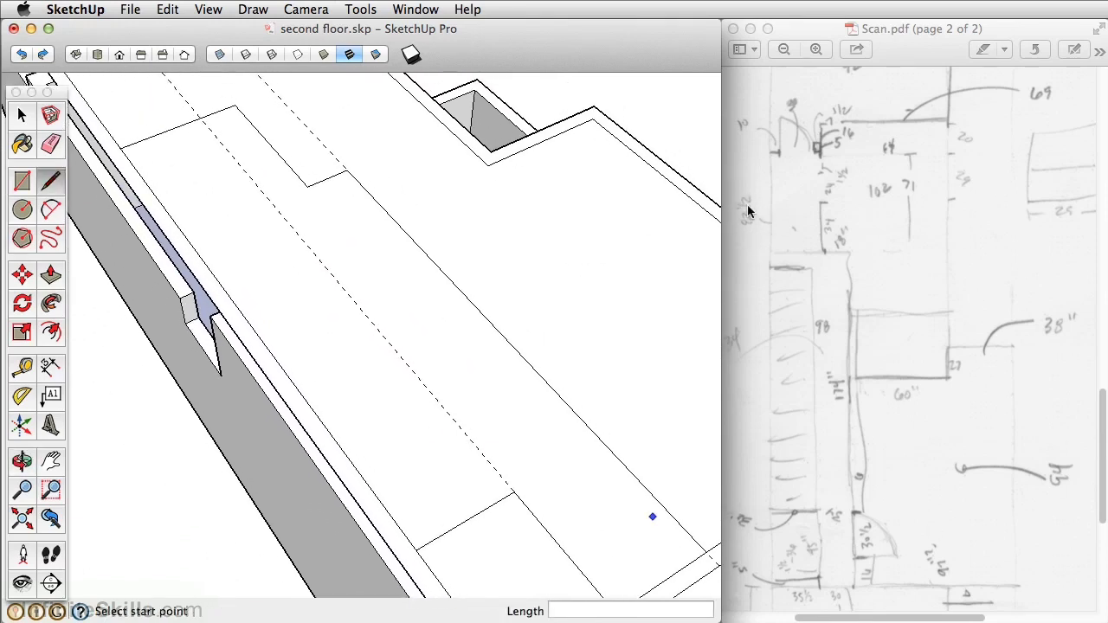
- Place a guide 82.5 inches in front of the rear cross line that meets the side wall
{"action": "middle_click_drag", "start_coordinate": [245, 321], "coordinate": [311, 326], "text": "shift"}
{"action": "key", "text": "t"}
{"action": "left_click", "coordinate": [196, 152]}
{"action": "type", "text": "82.5"}
{"action": "key", "text": "Return"}
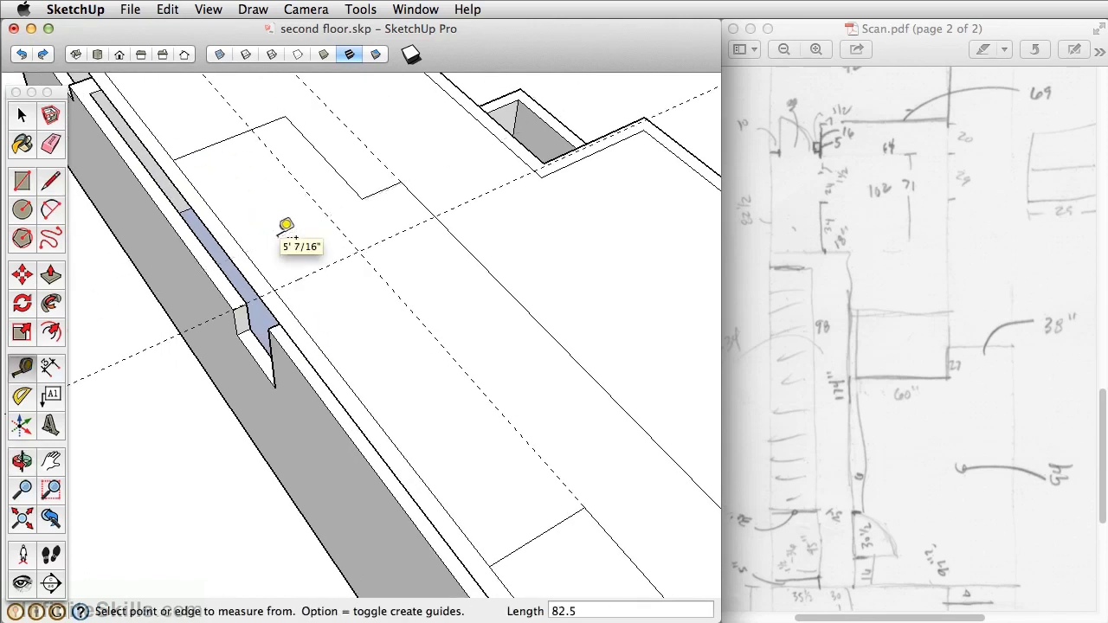
- Try outlining the area along the side wall with a rectangle and with separate lines along the guides, and undo the lines
{"action": "left_click", "coordinate": [22, 179]}
{"action": "left_click", "coordinate": [273, 290]}
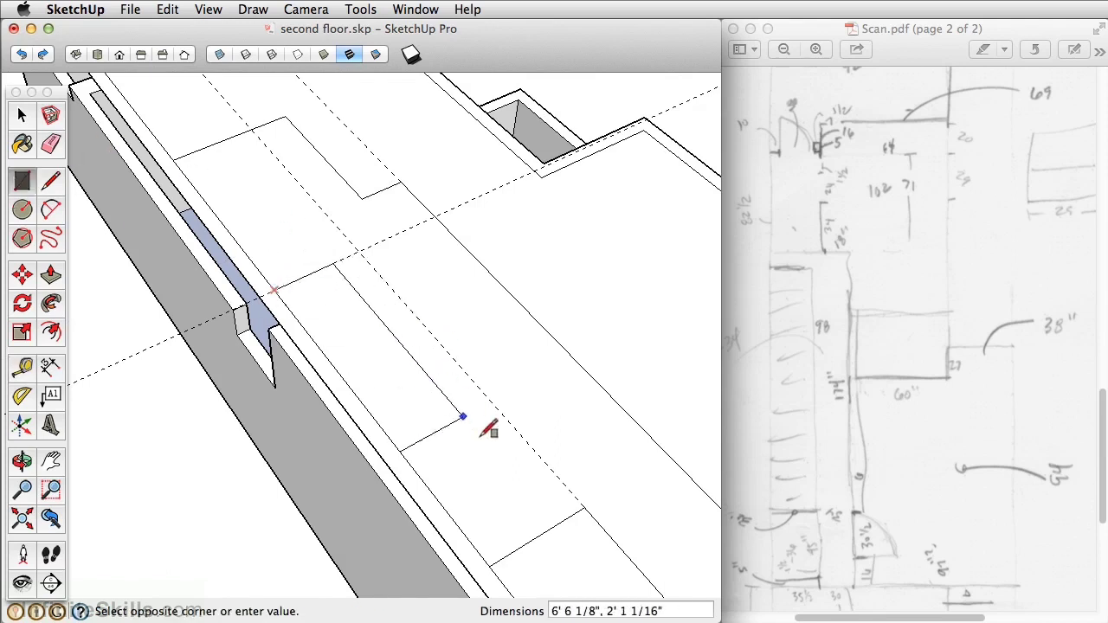
{"action": "left_click", "coordinate": [585, 506]}
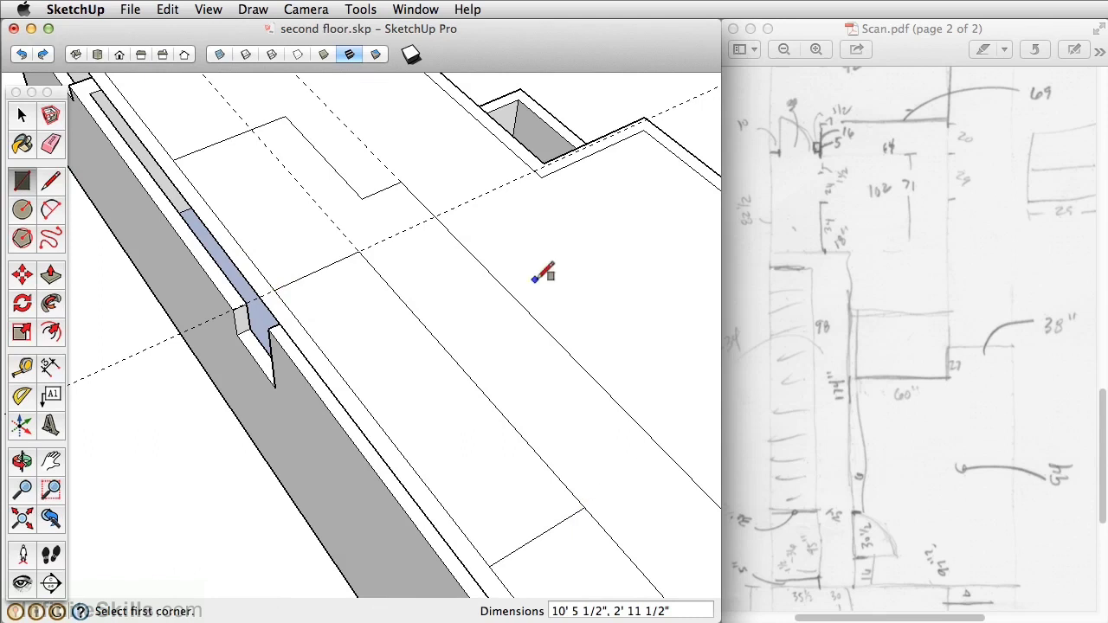
{"action": "left_click", "coordinate": [50, 179]}
{"action": "left_click", "coordinate": [274, 290]}
{"action": "left_click", "coordinate": [358, 251]}
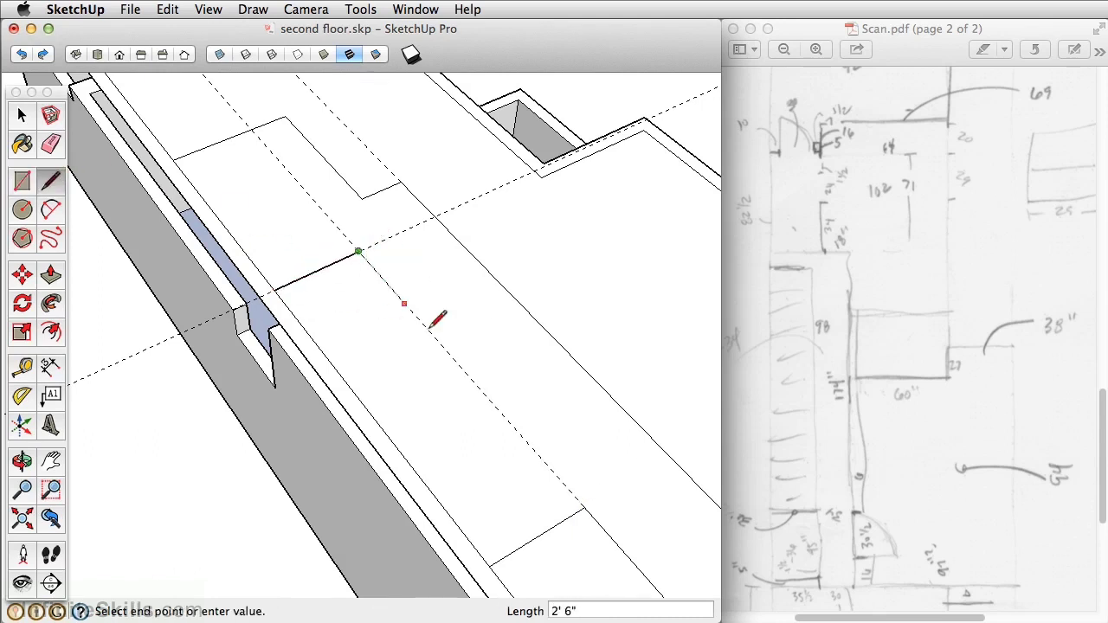
{"action": "left_click", "coordinate": [587, 508]}
{"action": "key", "text": "super+z"}
{"action": "key", "text": "super+z"}
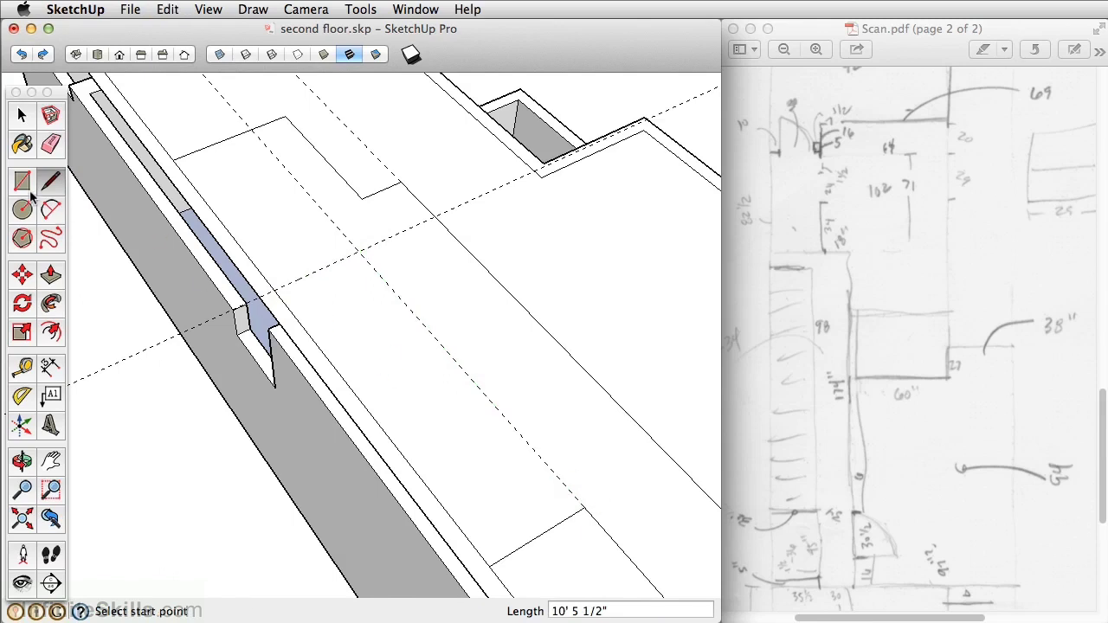
- Draw a rectangle from the 82.5-inch guide at the side wall to the inner corner of the short cross line near the partition
{"action": "left_click", "coordinate": [24, 181]}
{"action": "left_click", "coordinate": [274, 290]}
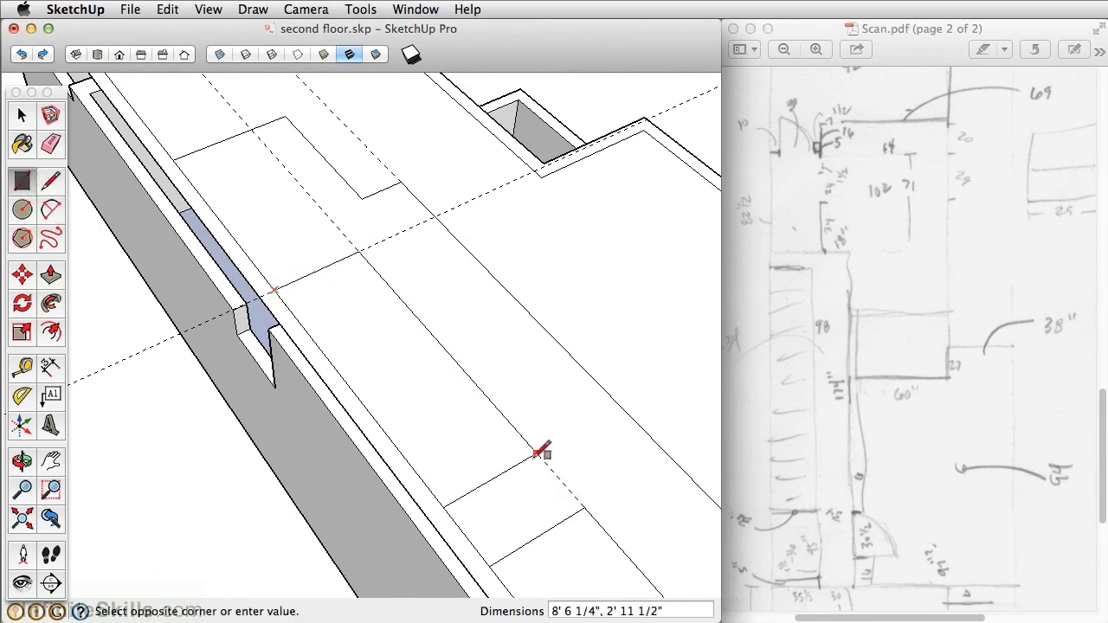
{"action": "left_click", "coordinate": [600, 496]}
{"action": "scroll", "coordinate": [409, 270], "scroll_direction": "down", "scroll_amount": 3}
{"action": "middle_click_drag", "start_coordinate": [416, 270], "coordinate": [522, 430]}
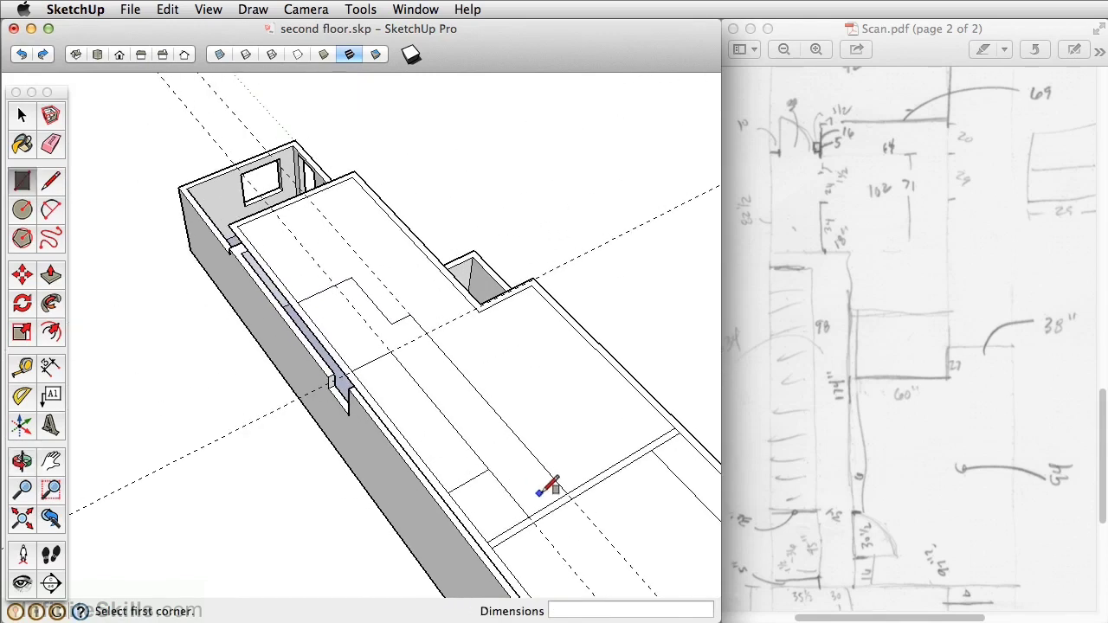
- Select the stepped wall line's segments from the side wall through the 18-inch jog to the start of the long run
{"action": "scroll", "coordinate": [547, 482], "scroll_direction": "up", "scroll_amount": 2}
{"action": "key", "text": "space"}
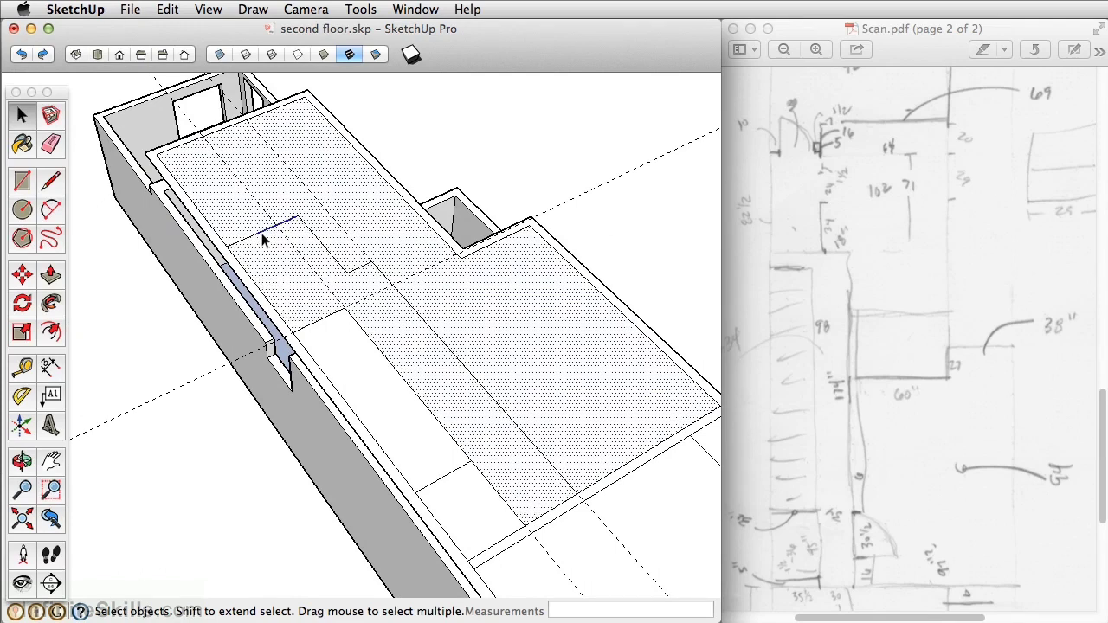
{"action": "scroll", "coordinate": [261, 233], "scroll_direction": "up", "scroll_amount": 3}
{"action": "left_click", "coordinate": [248, 246]}
{"action": "left_click", "coordinate": [294, 228], "text": "shift"}
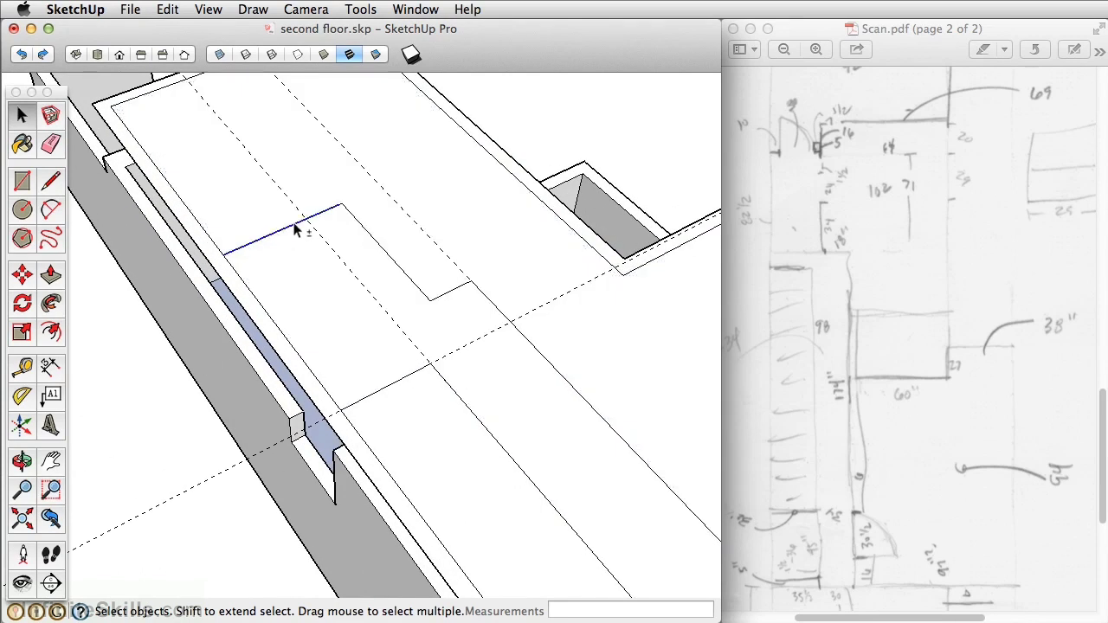
{"action": "scroll", "coordinate": [341, 209], "scroll_direction": "up", "scroll_amount": 5}
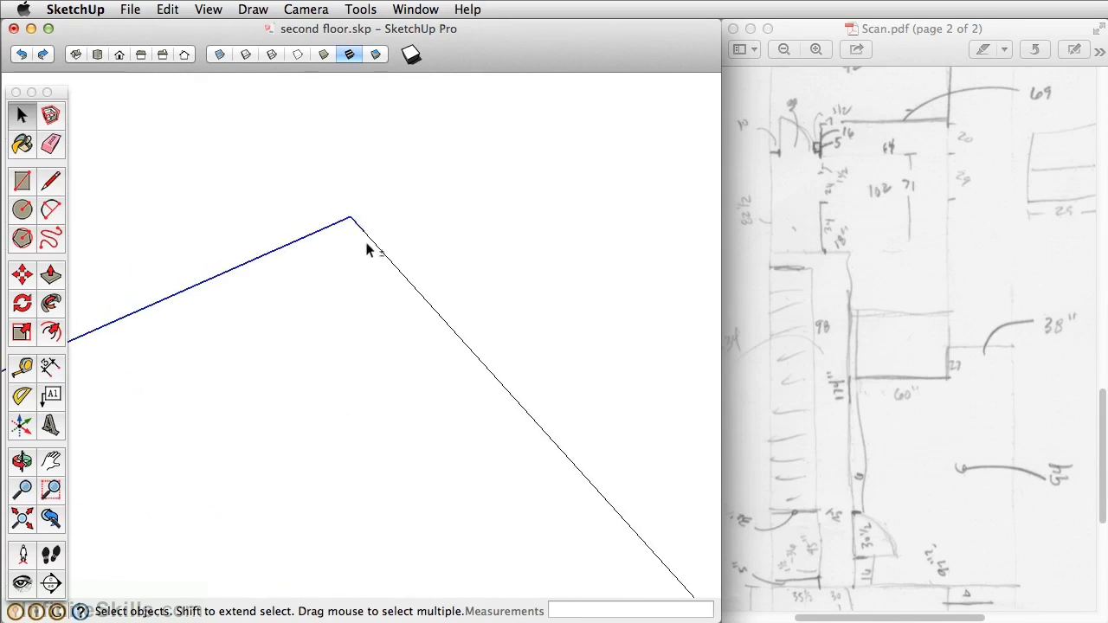
{"action": "left_click", "coordinate": [372, 248], "text": "shift"}
{"action": "scroll", "coordinate": [474, 389], "scroll_direction": "down", "scroll_amount": 3}
{"action": "scroll", "coordinate": [472, 375], "scroll_direction": "up", "scroll_amount": 3}
{"action": "scroll", "coordinate": [469, 374], "scroll_direction": "down", "scroll_amount": 3}
{"action": "scroll", "coordinate": [455, 346], "scroll_direction": "up", "scroll_amount": 4}
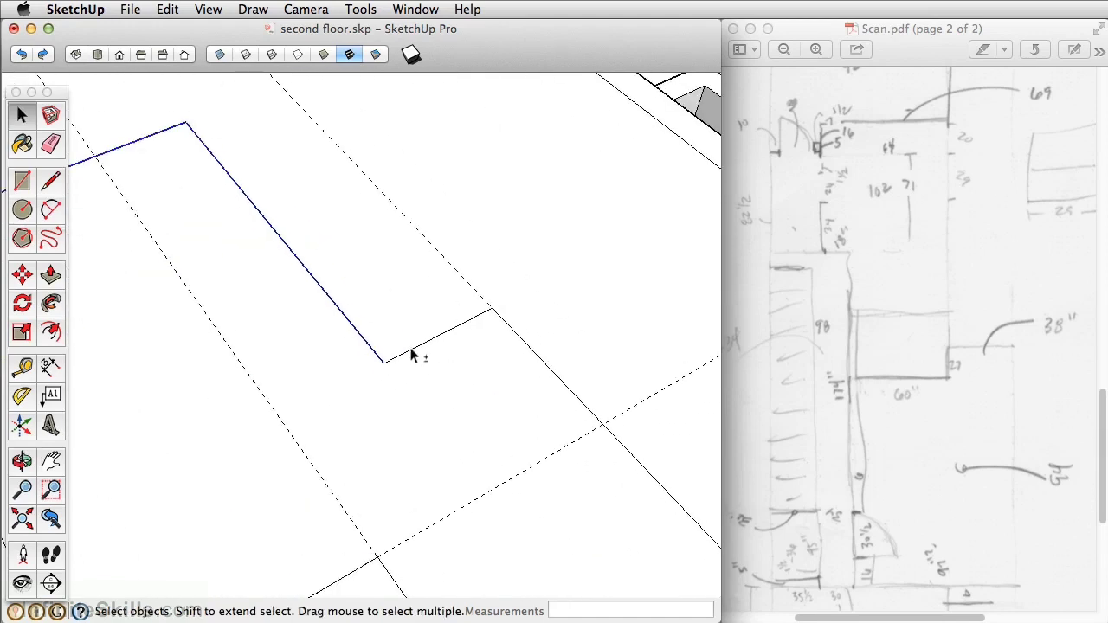
{"action": "left_click", "coordinate": [501, 319], "text": "shift"}
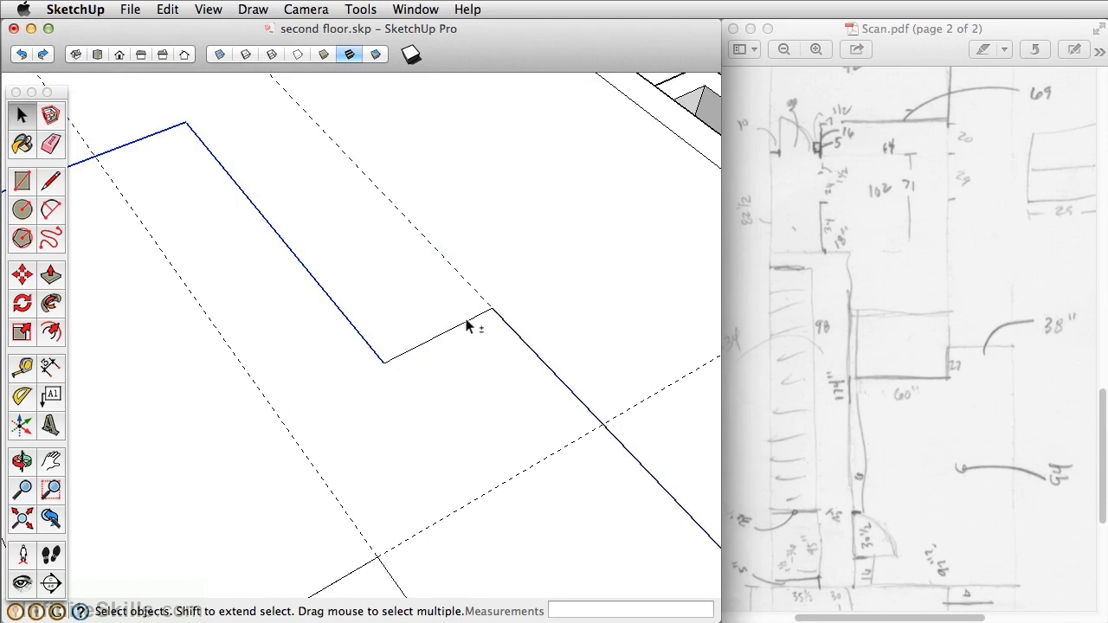
{"action": "scroll", "coordinate": [470, 324], "scroll_direction": "down", "scroll_amount": 2}
{"action": "middle_click_drag", "start_coordinate": [526, 341], "coordinate": [497, 269]}
{"action": "left_click", "coordinate": [502, 273], "text": "shift"}
- Add the long run's last segment up to the partition to the selection, leaving the adjoining floor face out of it
{"action": "scroll", "coordinate": [520, 288], "scroll_direction": "down", "scroll_amount": 2}
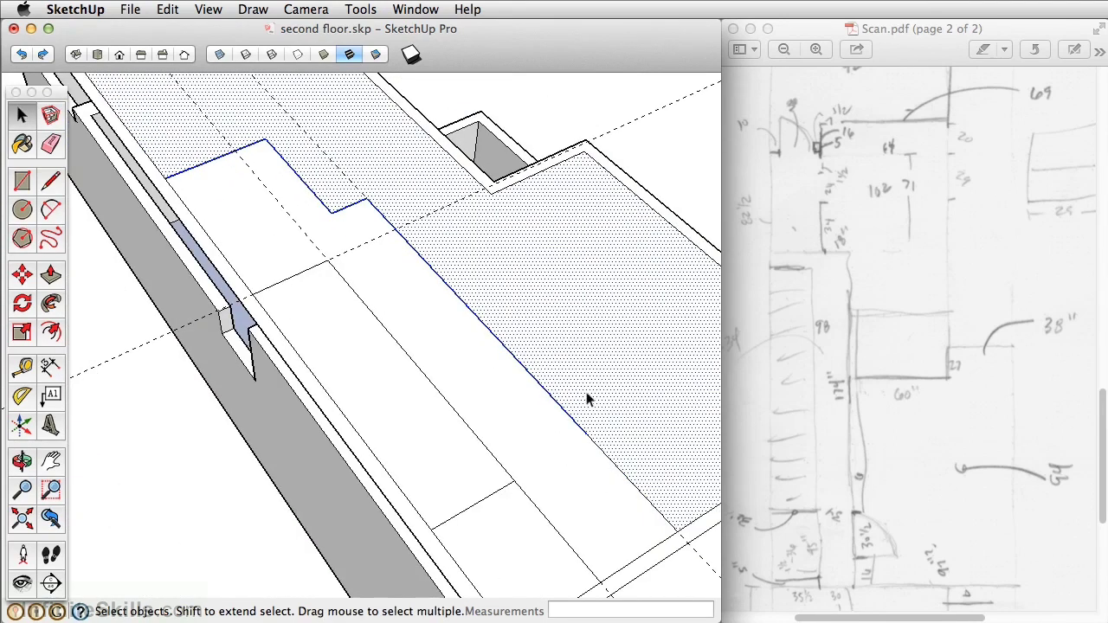
{"action": "scroll", "coordinate": [628, 463], "scroll_direction": "up", "scroll_amount": 2}
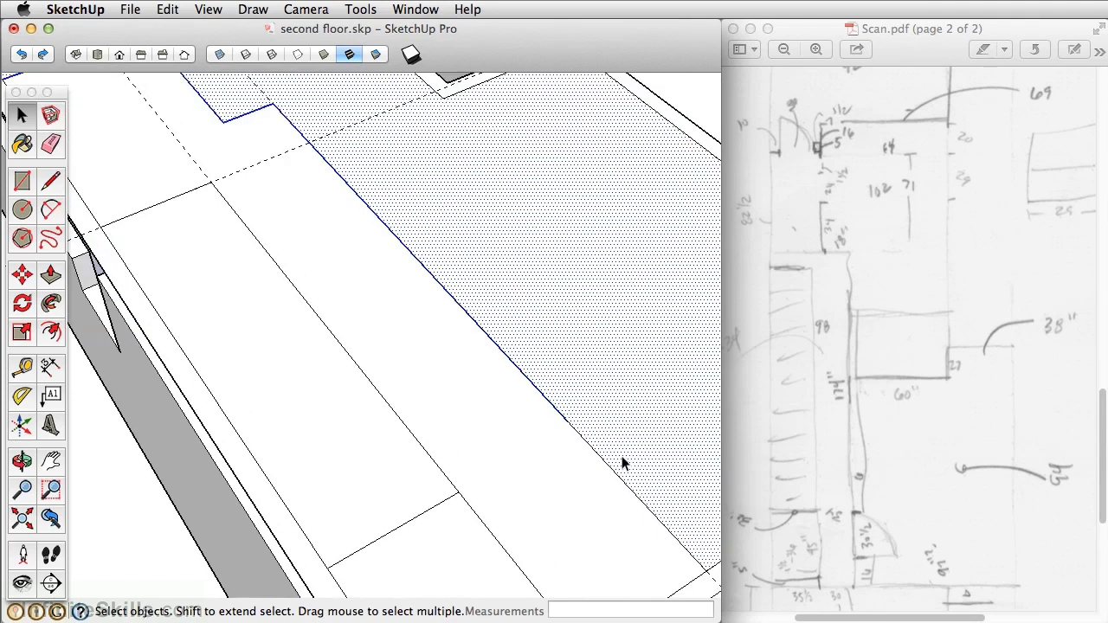
{"action": "left_click", "coordinate": [609, 411], "text": "shift"}
{"action": "scroll", "coordinate": [587, 440], "scroll_direction": "up", "scroll_amount": 3}
{"action": "left_click", "coordinate": [569, 433], "text": "shift"}
{"action": "scroll", "coordinate": [569, 433], "scroll_direction": "down", "scroll_amount": 3}
{"action": "middle_click_drag", "start_coordinate": [572, 435], "coordinate": [580, 439], "text": "shift"}
{"action": "scroll", "coordinate": [580, 433], "scroll_direction": "down", "scroll_amount": 3}
{"action": "scroll", "coordinate": [564, 388], "scroll_direction": "down", "scroll_amount": 2}
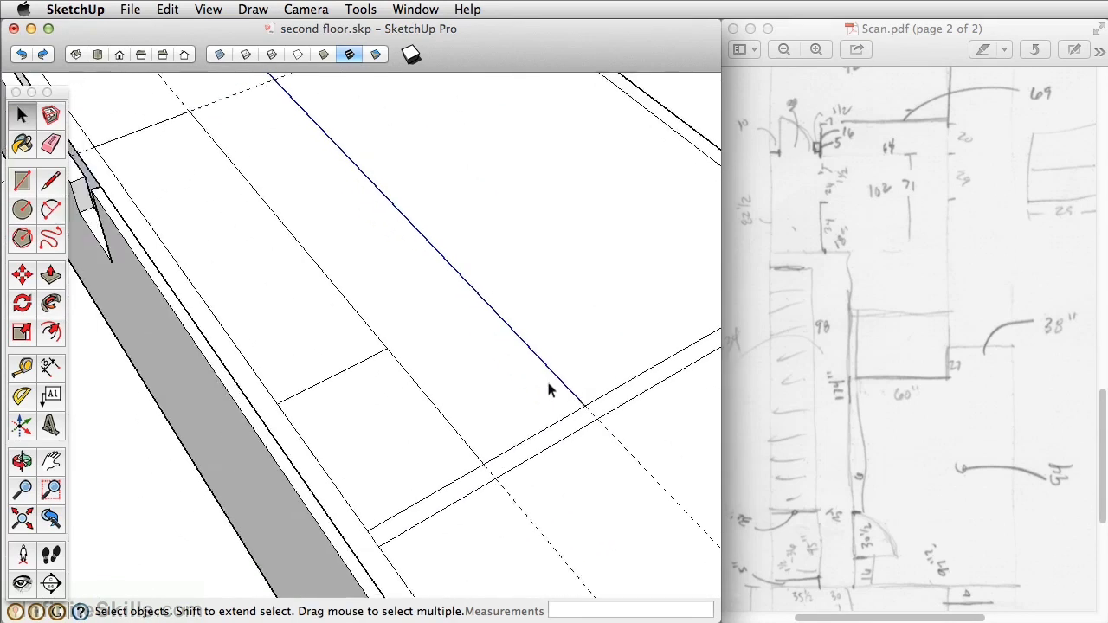
- Offset the selected stepped line 5 inches outward, away from the side wall, to give the partition its thickness
{"action": "scroll", "coordinate": [560, 389], "scroll_direction": "down", "scroll_amount": 4}
{"action": "middle_click_drag", "start_coordinate": [420, 259], "coordinate": [454, 396]}
{"action": "scroll", "coordinate": [397, 363], "scroll_direction": "up", "scroll_amount": 2}
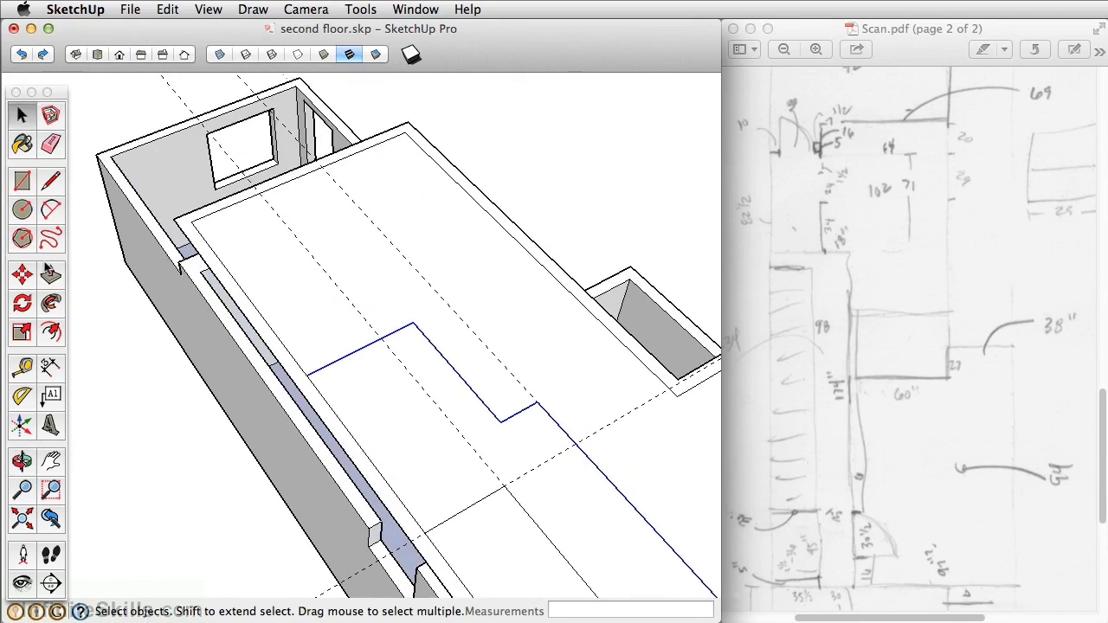
{"action": "left_click", "coordinate": [51, 332]}
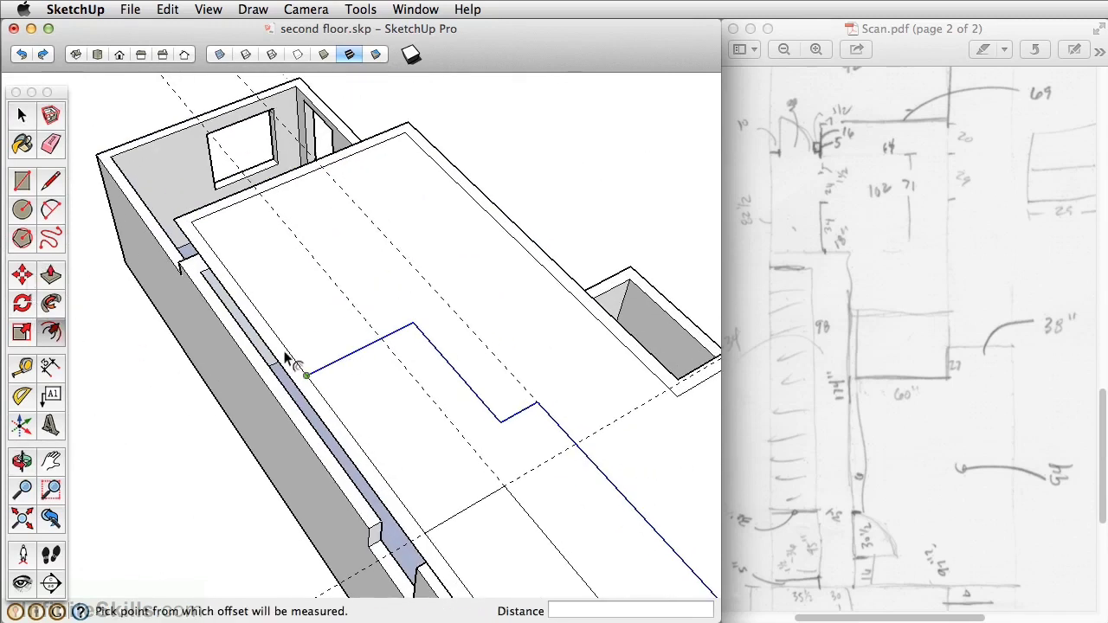
{"action": "left_click", "coordinate": [346, 359]}
{"action": "type", "text": "5"}
{"action": "key", "text": "Return"}
{"action": "scroll", "coordinate": [311, 290], "scroll_direction": "down", "scroll_amount": 5}
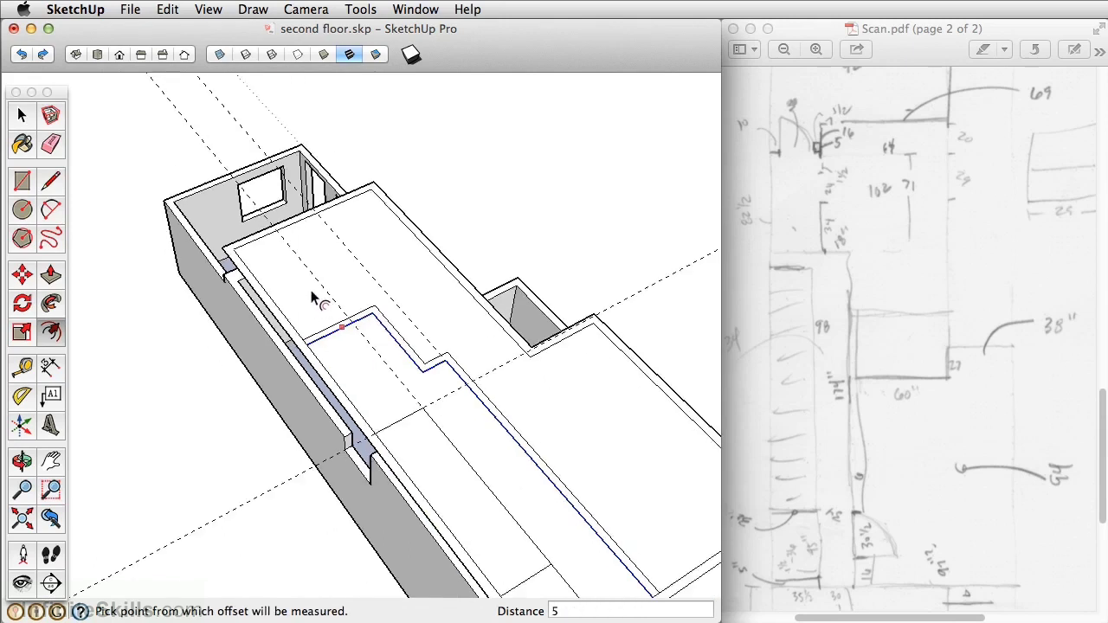
{"action": "middle_click_drag", "start_coordinate": [436, 359], "coordinate": [342, 327]}
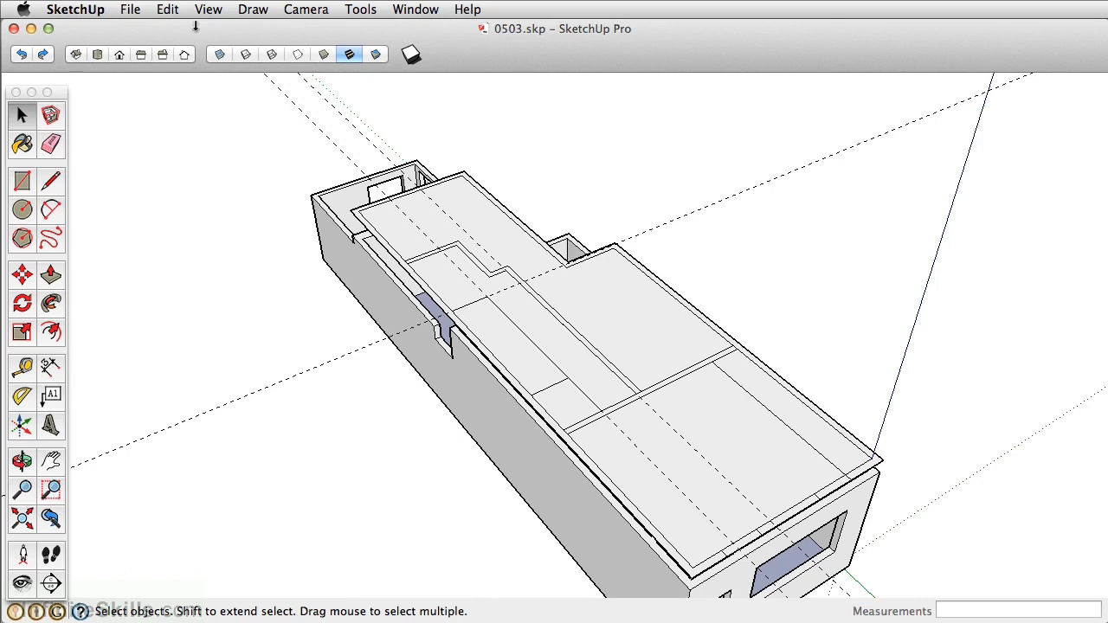
- Delete all construction guides from the second-floor plan
{"action": "left_click", "coordinate": [170, 9]}
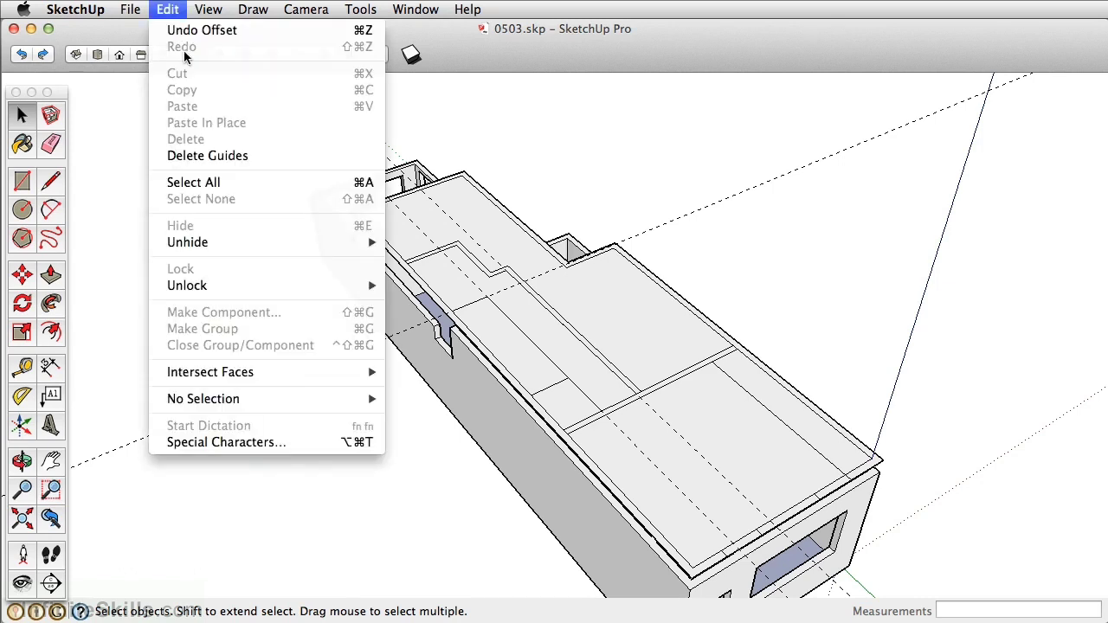
{"action": "left_click", "coordinate": [216, 157]}
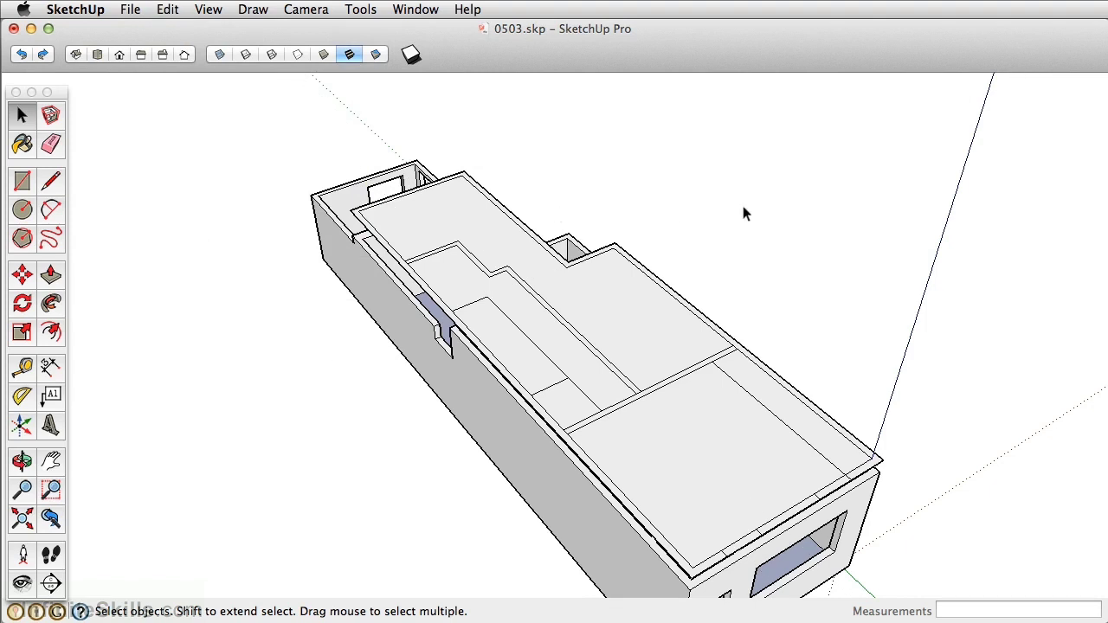
- Push/Pull the second floor's outer wall outline up 8' 11"
{"action": "middle_click_drag", "start_coordinate": [690, 337], "coordinate": [661, 365]}
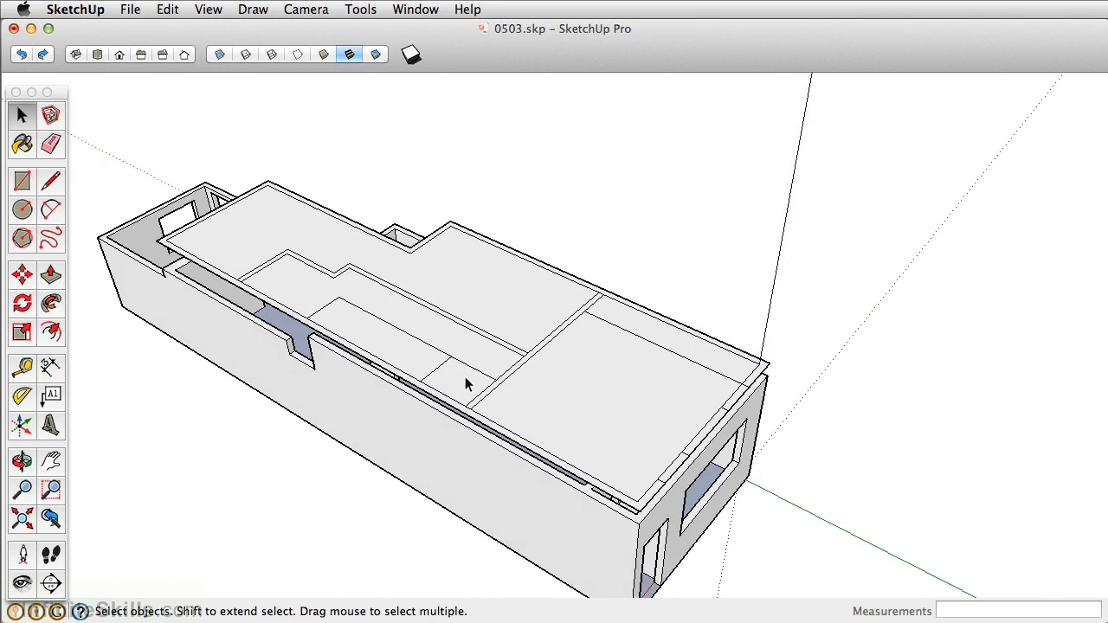
{"action": "left_click", "coordinate": [50, 276]}
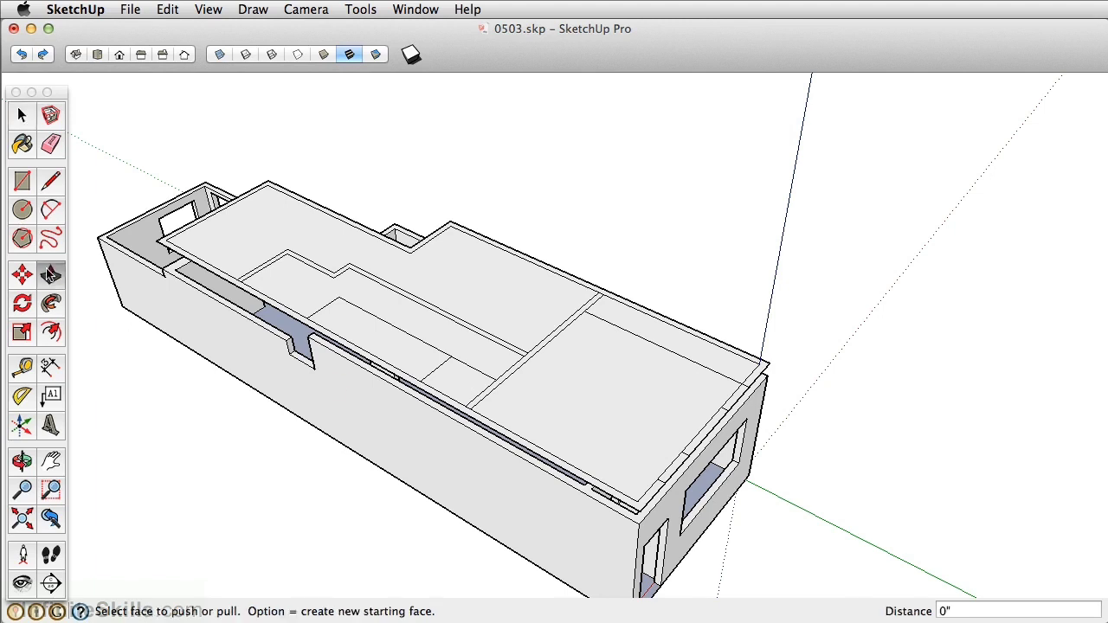
{"action": "left_click_drag", "start_coordinate": [590, 483], "coordinate": [589, 438]}
{"action": "type", "text": "10"}
{"action": "key", "text": "Return"}
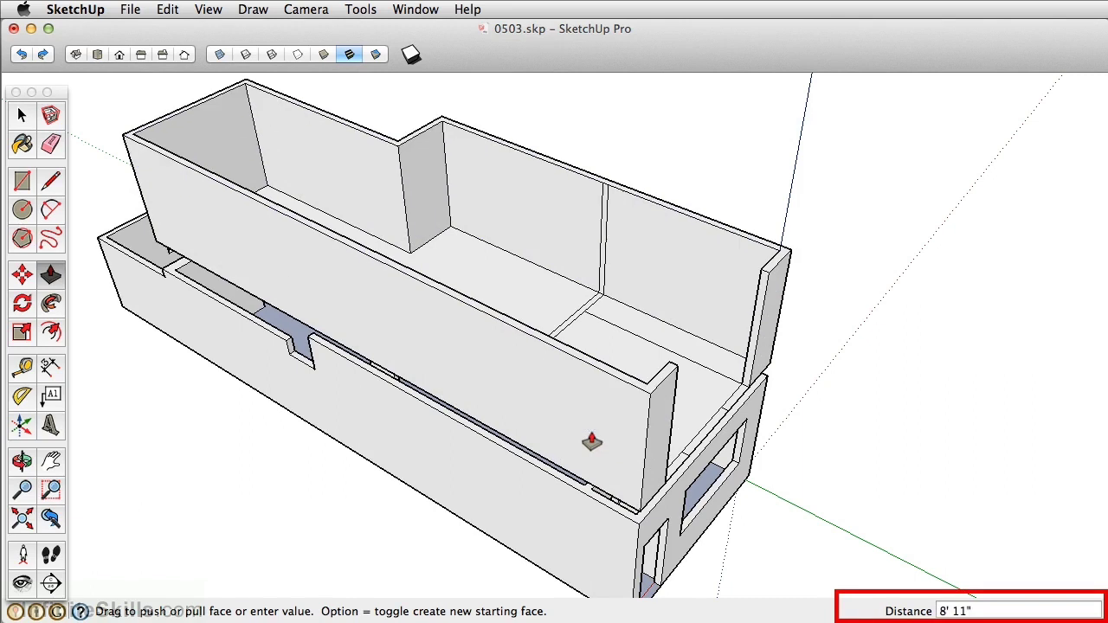
- Raise the front wall piece between the window gaps and the interior partitions by the same 8' 11"
{"action": "scroll", "coordinate": [705, 441], "scroll_direction": "up", "scroll_amount": 3}
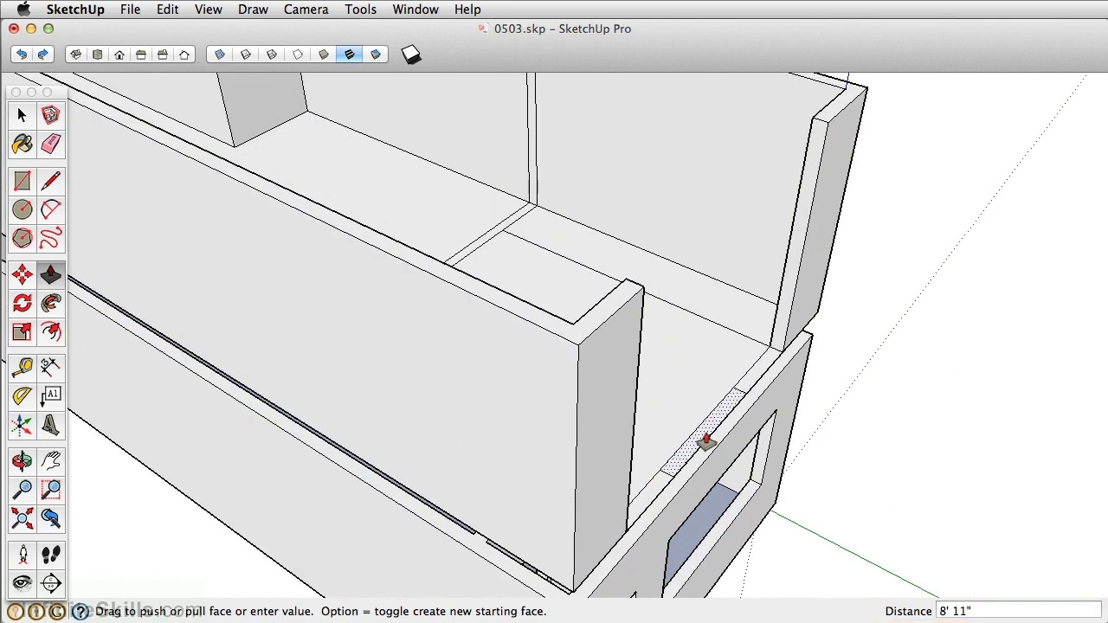
{"action": "double_click", "coordinate": [705, 441]}
{"action": "scroll", "coordinate": [705, 442], "scroll_direction": "down", "scroll_amount": 2}
{"action": "middle_click_drag", "start_coordinate": [703, 412], "coordinate": [148, 502], "text": "shift"}
{"action": "scroll", "coordinate": [378, 340], "scroll_direction": "up", "scroll_amount": 3}
{"action": "middle_click_drag", "start_coordinate": [378, 340], "coordinate": [420, 376]}
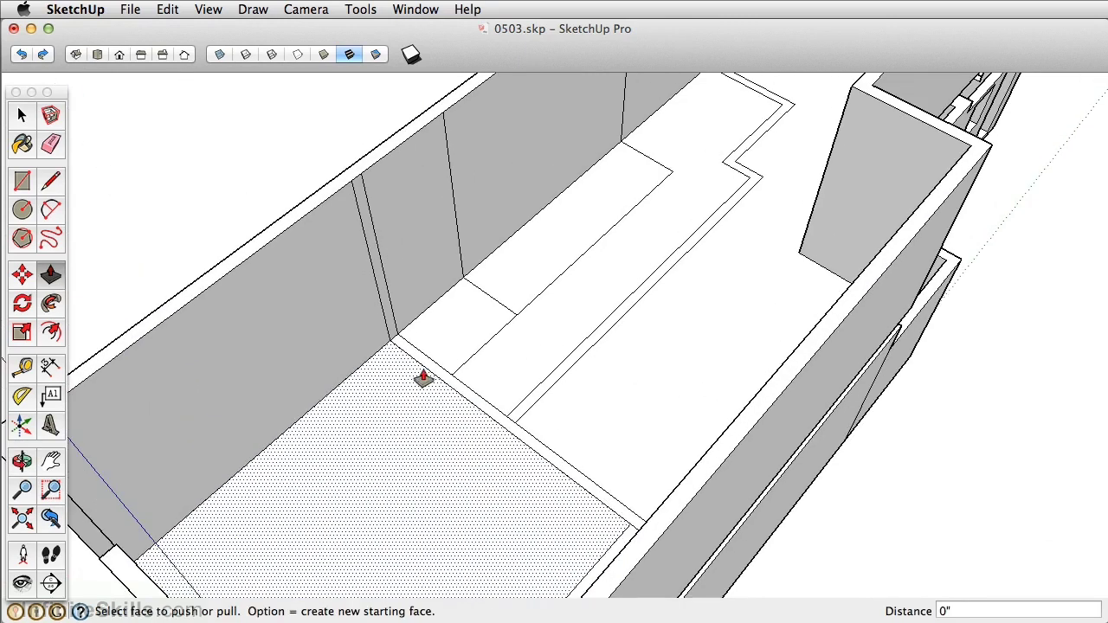
{"action": "double_click", "coordinate": [421, 372]}
{"action": "middle_click_drag", "start_coordinate": [631, 337], "coordinate": [304, 378]}
{"action": "double_click", "coordinate": [401, 327]}
- Delete the long rectangular floor face along the side wall to open the stairwell
{"action": "scroll", "coordinate": [402, 328], "scroll_direction": "down", "scroll_amount": 3}
{"action": "middle_click_drag", "start_coordinate": [404, 322], "coordinate": [426, 452]}
{"action": "scroll", "coordinate": [491, 310], "scroll_direction": "up", "scroll_amount": 3}
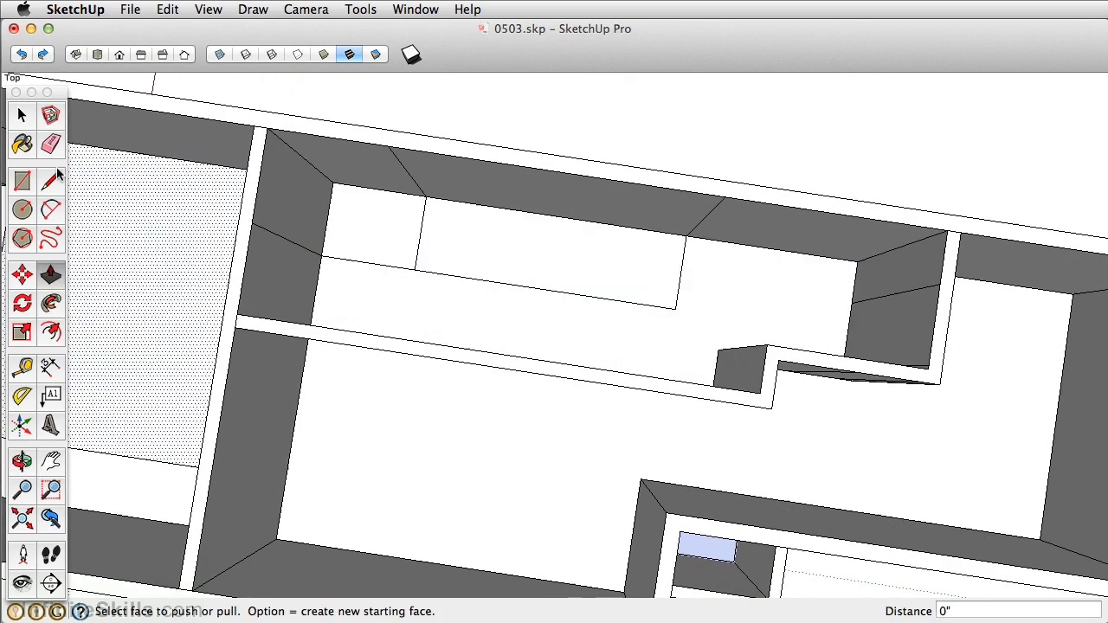
{"action": "left_click", "coordinate": [24, 117]}
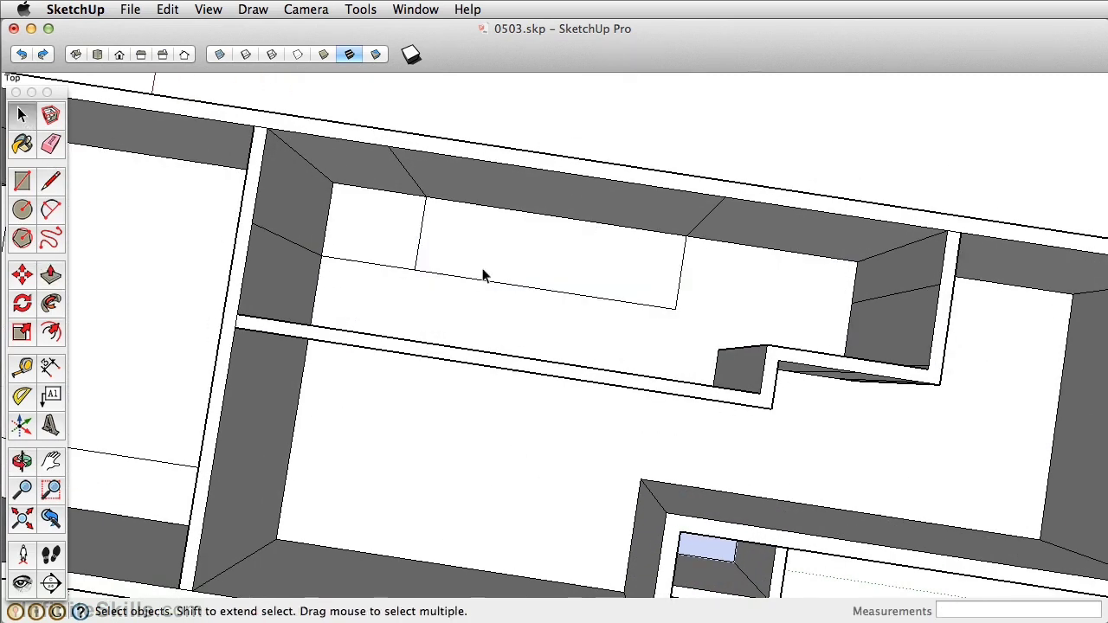
{"action": "left_click", "coordinate": [496, 252]}
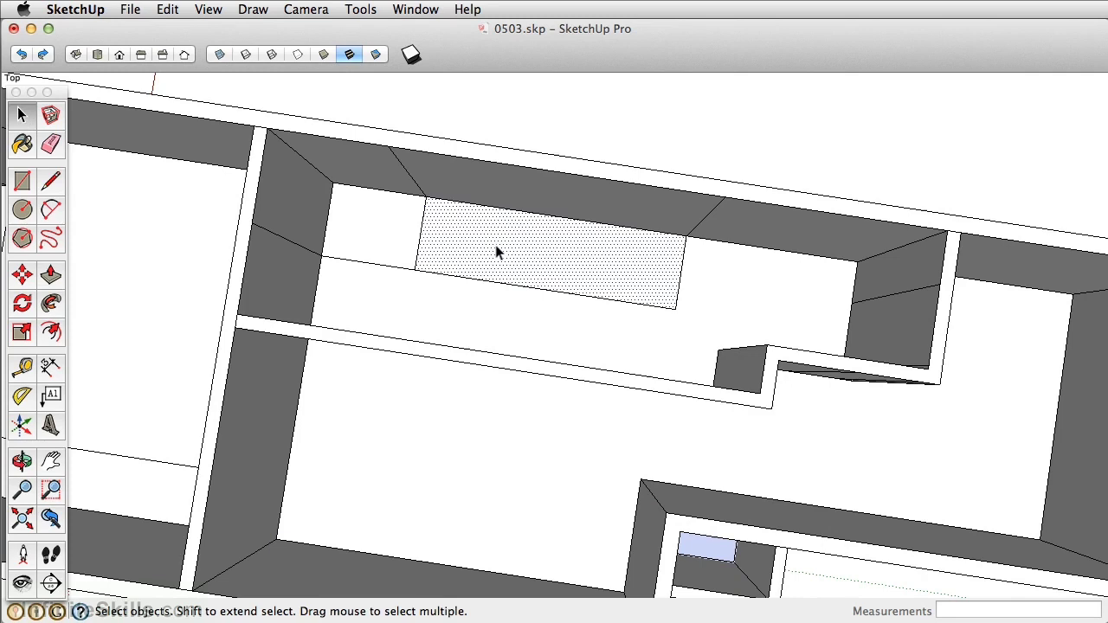
{"action": "key", "text": "Delete"}
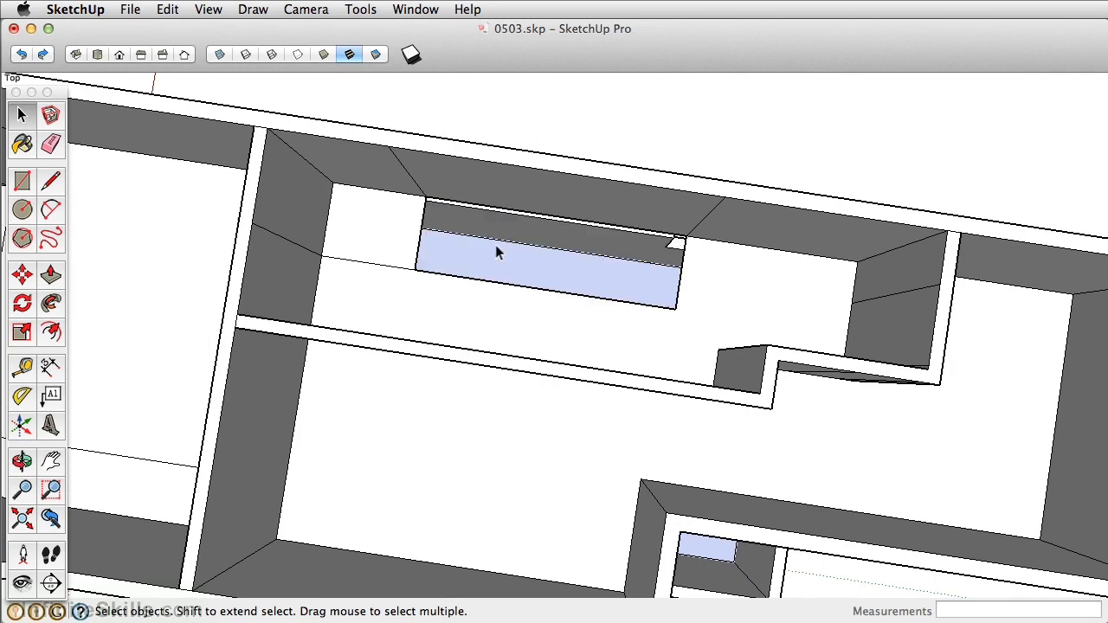
- Select the two closet edges beside the stair opening and offset them 5 inches into the closet for its wall thickness
{"action": "mouse_move", "coordinate": [754, 387]}
{"action": "middle_mouse_down"}
{"action": "mouse_move", "coordinate": [457, 268]}
{"action": "mouse_move", "coordinate": [511, 354]}
{"action": "mouse_move", "coordinate": [571, 370]}
{"action": "mouse_move", "coordinate": [631, 342]}
{"action": "mouse_move", "coordinate": [638, 373]}
{"action": "mouse_move", "coordinate": [606, 420]}
{"action": "mouse_move", "coordinate": [576, 428]}
{"action": "middle_mouse_up"}
{"action": "scroll", "coordinate": [539, 493], "scroll_direction": "up", "scroll_amount": 2}
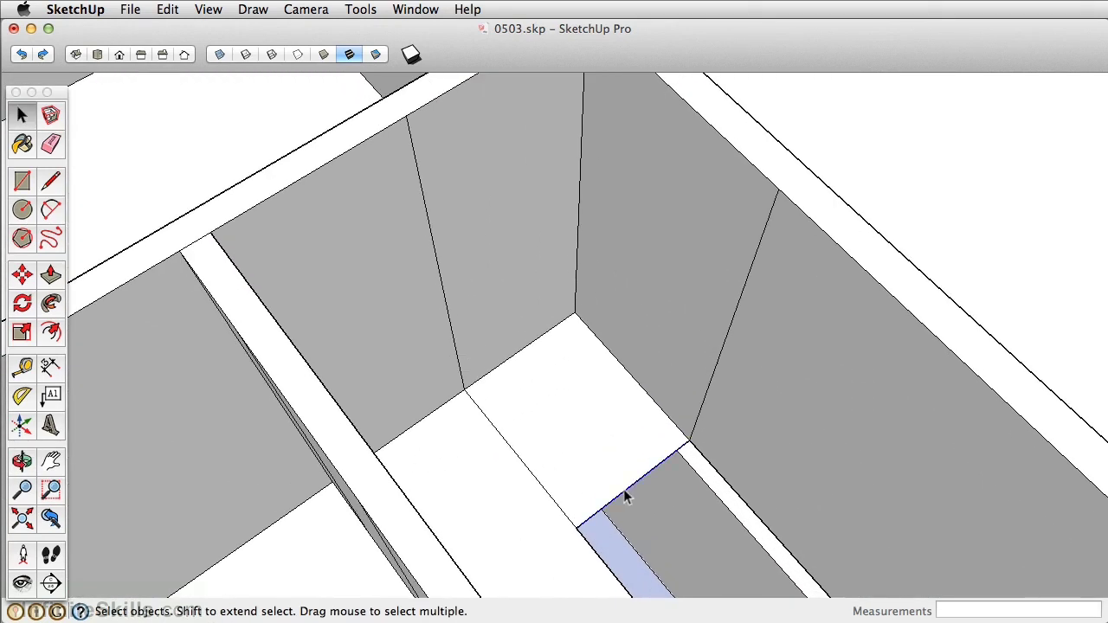
{"action": "left_click", "coordinate": [565, 514], "text": "shift"}
{"action": "scroll", "coordinate": [463, 398], "scroll_direction": "up", "scroll_amount": 3}
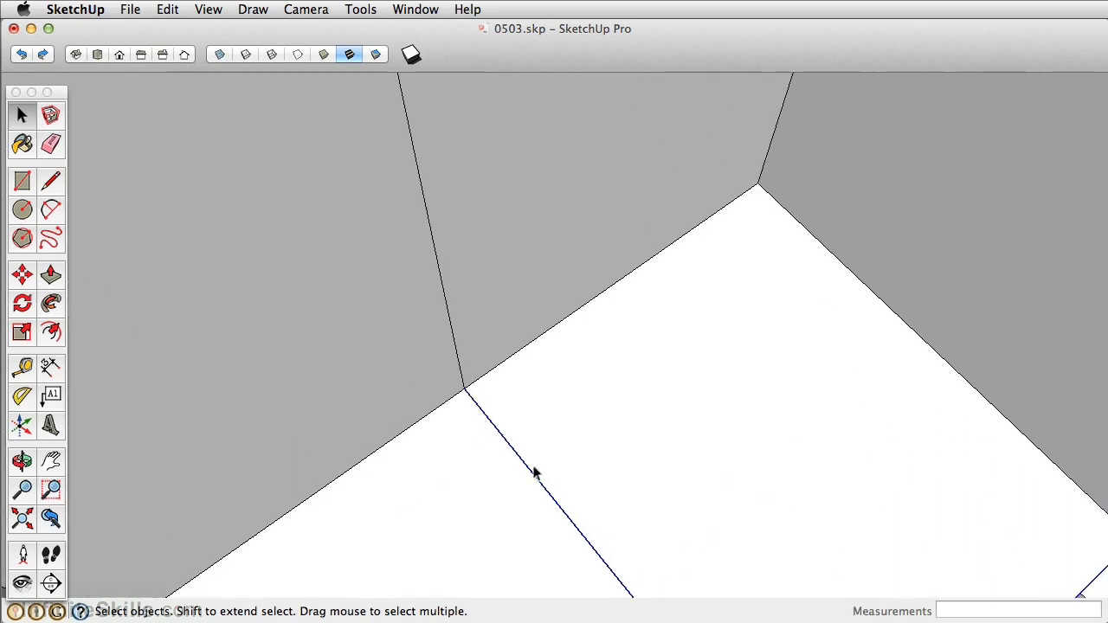
{"action": "scroll", "coordinate": [563, 514], "scroll_direction": "down", "scroll_amount": 5}
{"action": "middle_click_drag", "start_coordinate": [626, 499], "coordinate": [453, 443]}
{"action": "left_click", "coordinate": [51, 333]}
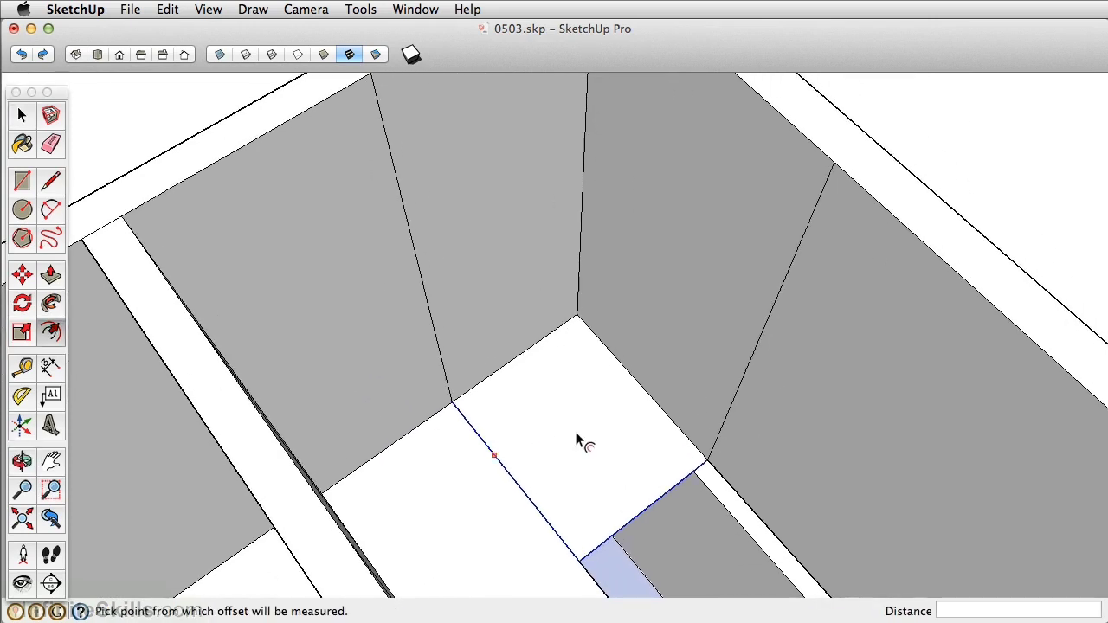
{"action": "left_click", "coordinate": [649, 497]}
{"action": "type", "text": "5"}
{"action": "key", "text": "Return"}
- Push/Pull the L-shaped closet wall strip up to the top of the surrounding walls
{"action": "key", "text": "p"}
{"action": "left_click", "coordinate": [519, 470]}
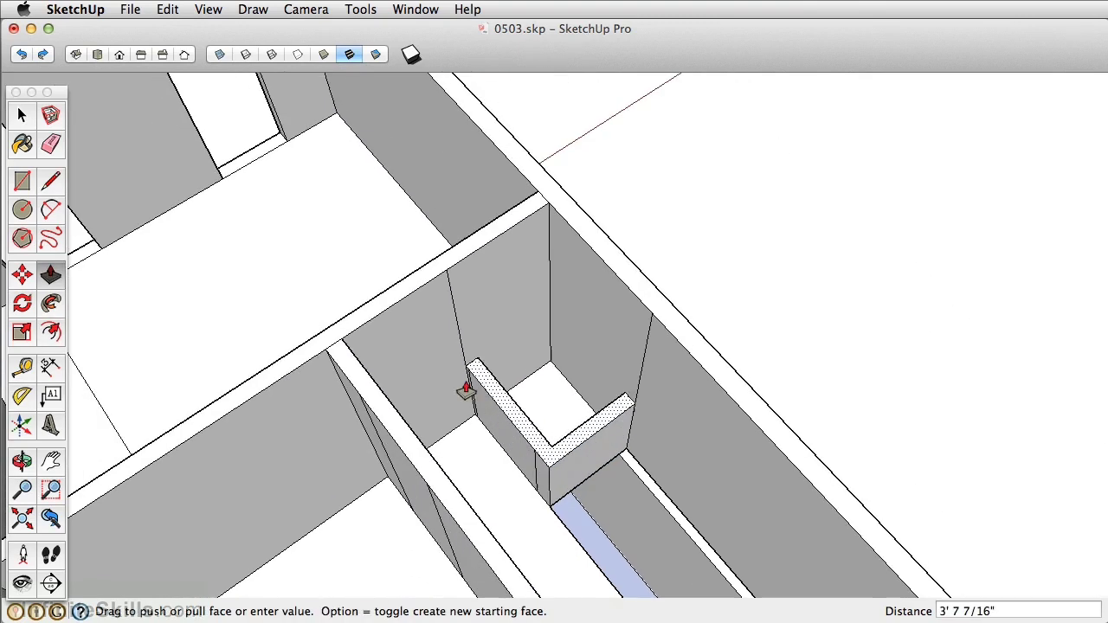
{"action": "left_click", "coordinate": [437, 303]}
- Pull the narrow floor strip along the front room's side wall up to the wall top
{"action": "middle_click_drag", "start_coordinate": [450, 308], "coordinate": [801, 424]}
{"action": "scroll", "coordinate": [611, 321], "scroll_direction": "up", "scroll_amount": 4}
{"action": "scroll", "coordinate": [637, 327], "scroll_direction": "down", "scroll_amount": 1}
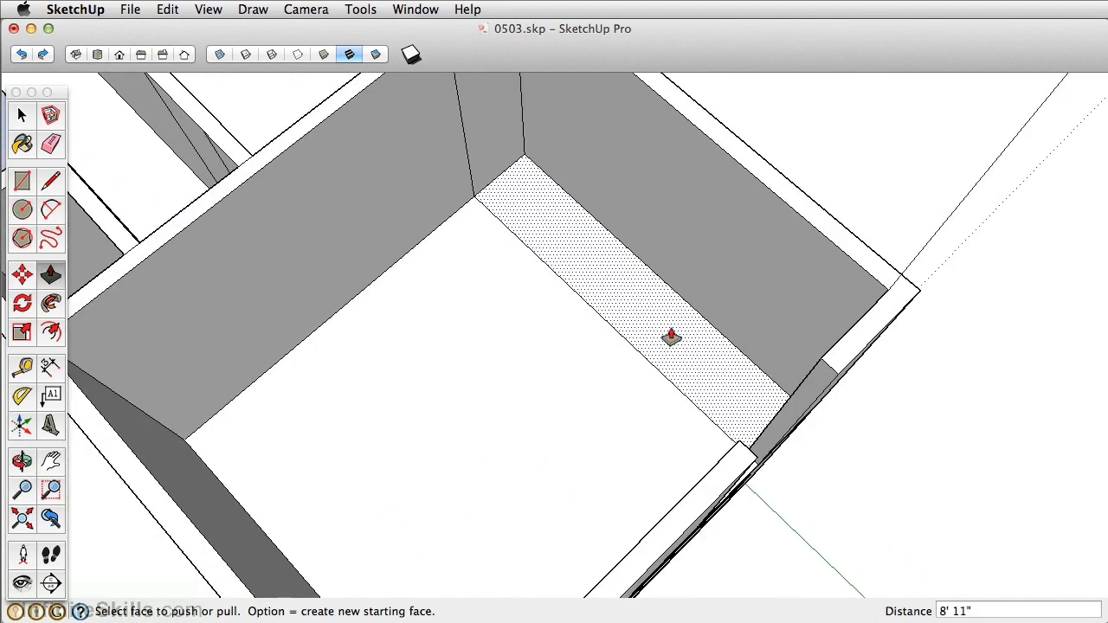
{"action": "left_click", "coordinate": [671, 338]}
{"action": "left_click", "coordinate": [877, 287]}
- Pull the bases of both front window gaps up 36 inches to form the sill walls
{"action": "middle_click_drag", "start_coordinate": [661, 239], "coordinate": [649, 426]}
{"action": "scroll", "coordinate": [675, 372], "scroll_direction": "up", "scroll_amount": 3}
{"action": "scroll", "coordinate": [675, 374], "scroll_direction": "up", "scroll_amount": 2}
{"action": "scroll", "coordinate": [649, 426], "scroll_direction": "up", "scroll_amount": 2}
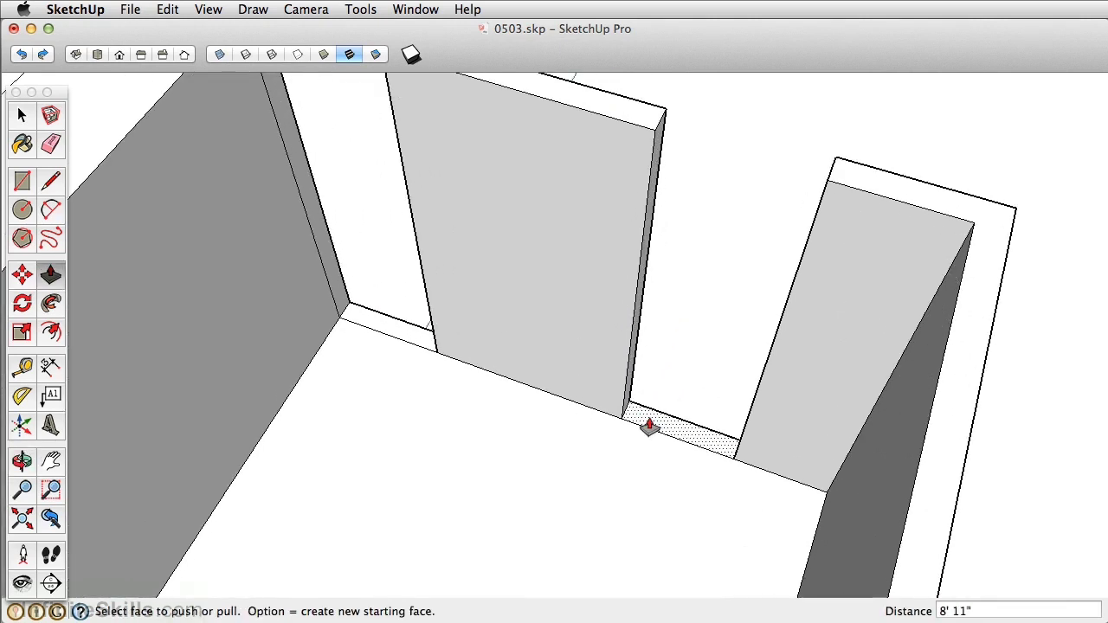
{"action": "left_click_drag", "start_coordinate": [654, 427], "coordinate": [668, 355]}
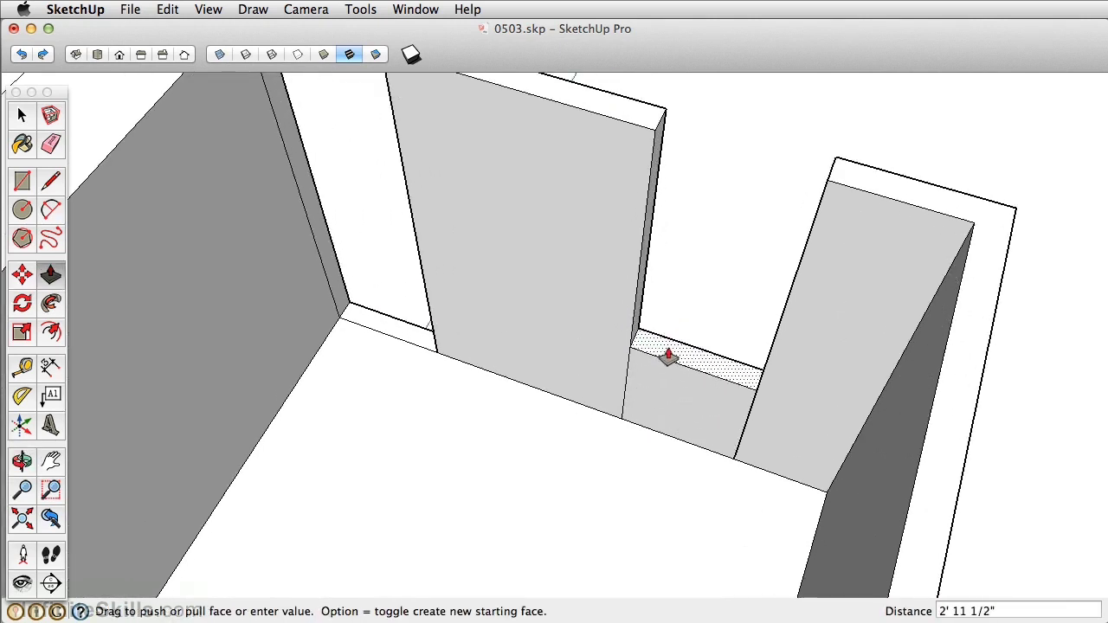
{"action": "type", "text": "36"}
{"action": "key", "text": "Return"}
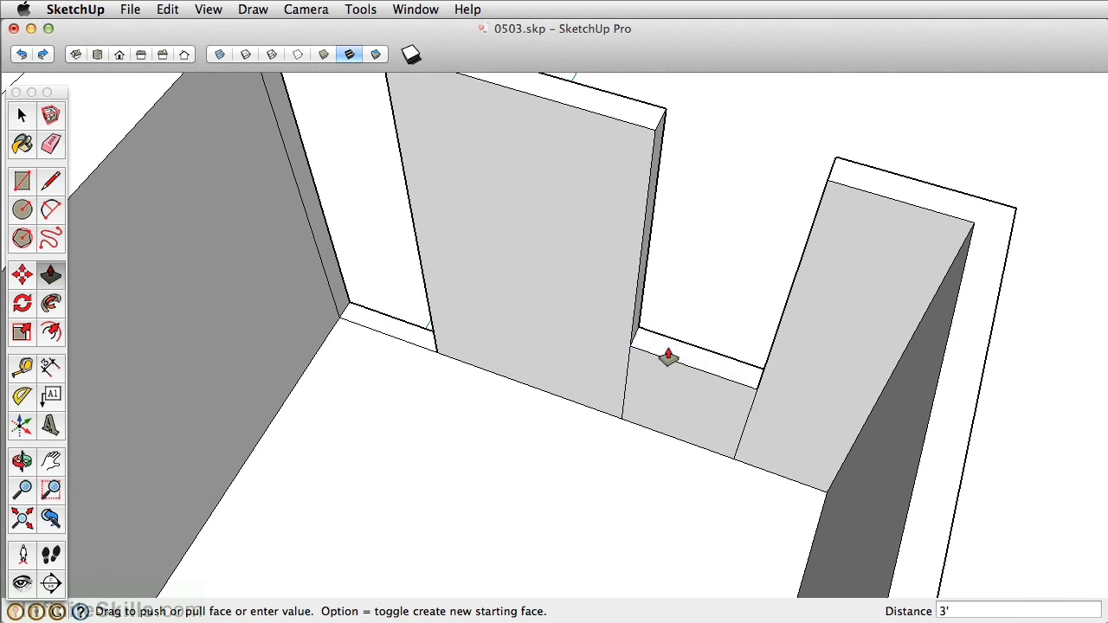
{"action": "double_click", "coordinate": [373, 332]}
- Extend both sill tops up another 51 inches as new starting faces to mark the window height
{"action": "scroll", "coordinate": [556, 330], "scroll_direction": "down", "scroll_amount": 4}
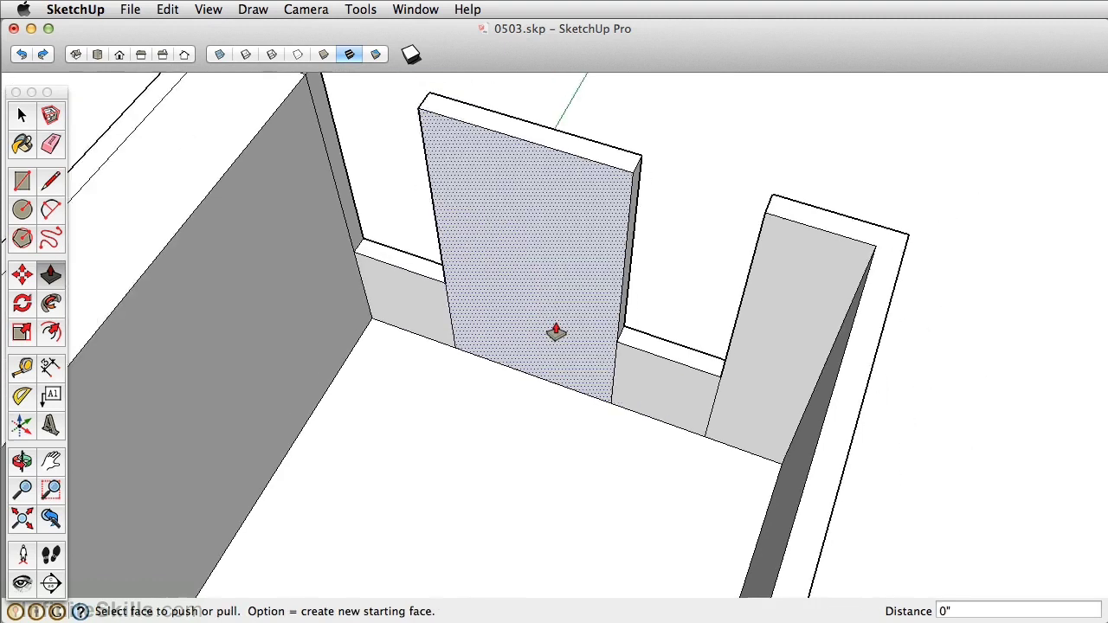
{"action": "middle_click_drag", "start_coordinate": [557, 330], "coordinate": [544, 395], "text": "shift"}
{"action": "scroll", "coordinate": [553, 385], "scroll_direction": "up", "scroll_amount": 2}
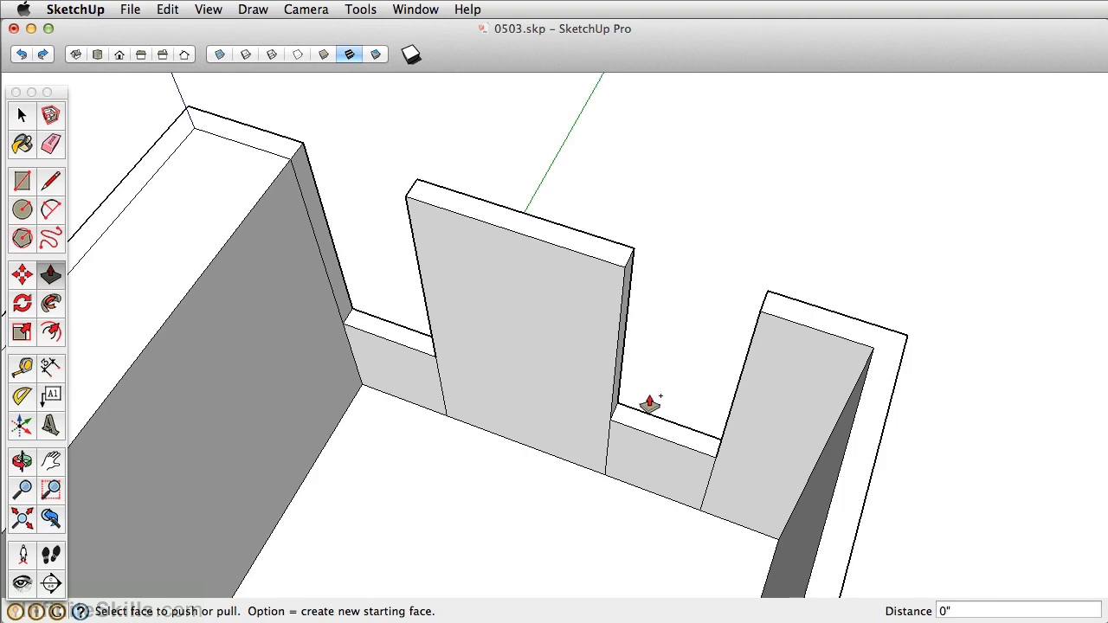
{"action": "left_click_drag", "start_coordinate": [651, 433], "coordinate": [668, 346]}
{"action": "type", "text": "51"}
{"action": "key", "text": "Return"}
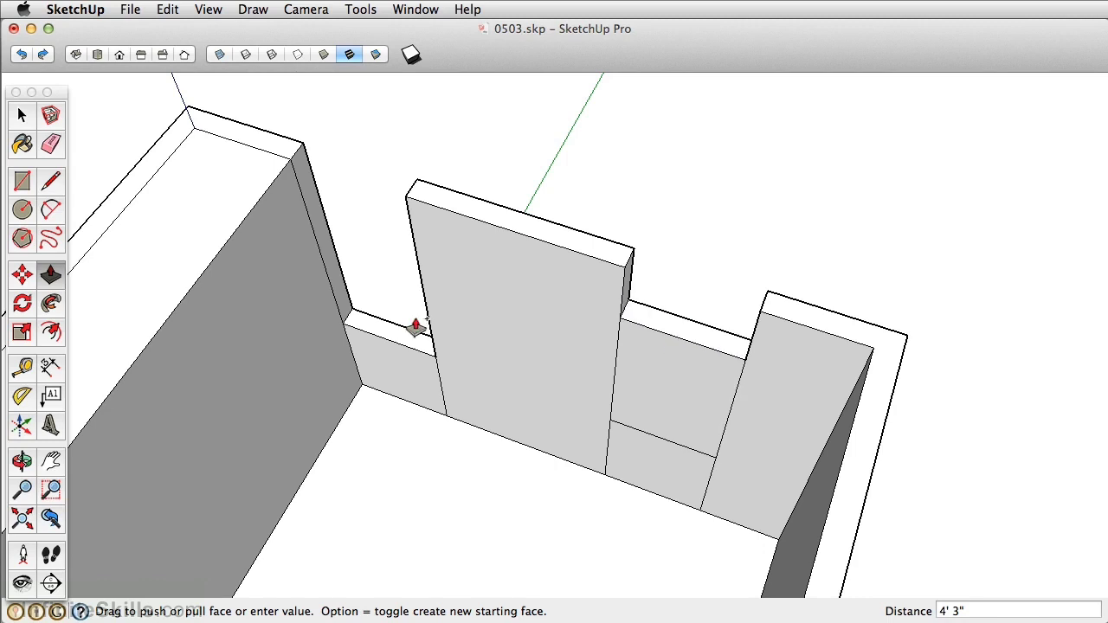
{"action": "double_click", "coordinate": [377, 339]}
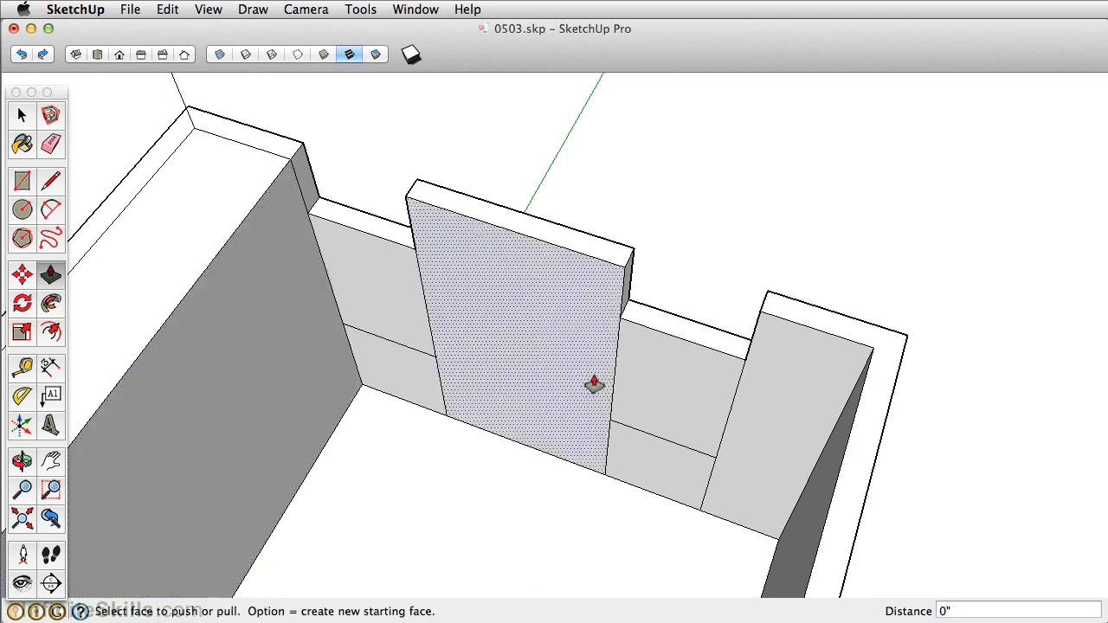
- Pull the tops of both window sections up level with the top of the front wall
{"action": "left_click", "coordinate": [645, 325]}
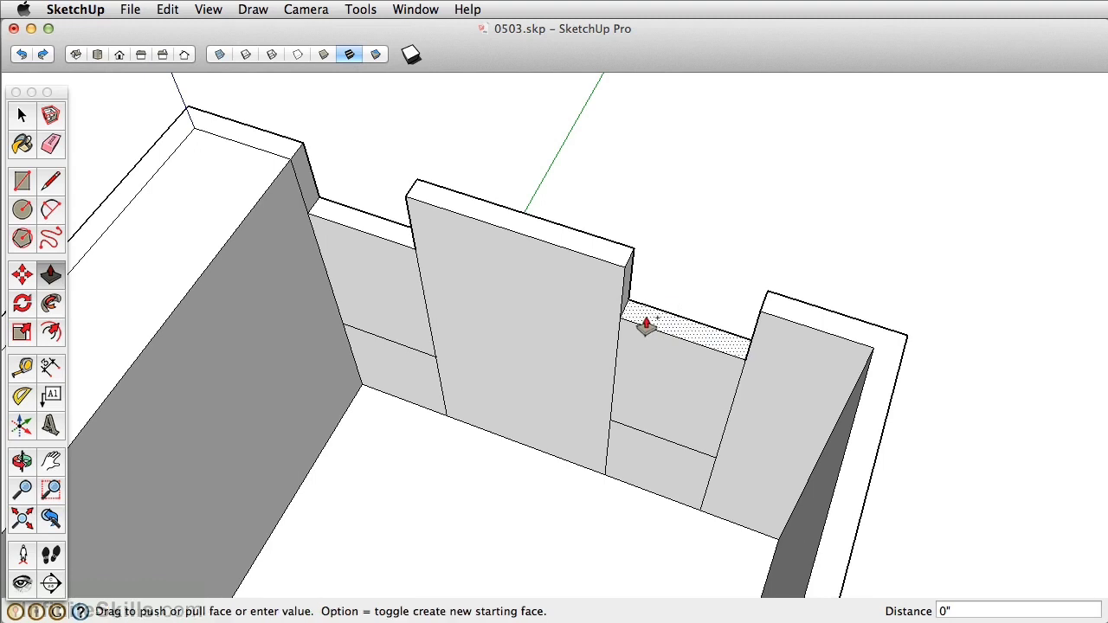
{"action": "left_click", "coordinate": [367, 231]}
{"action": "left_click", "coordinate": [432, 210]}
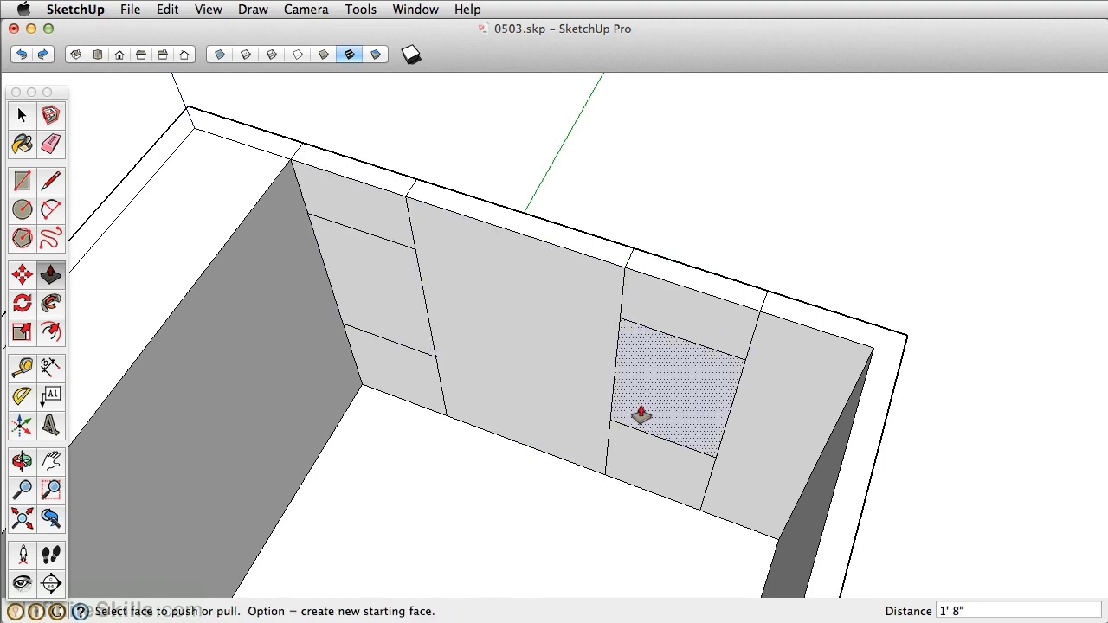
- Push both window panels 6 inches through the front wall to cut out the openings
{"action": "left_click", "coordinate": [641, 415]}
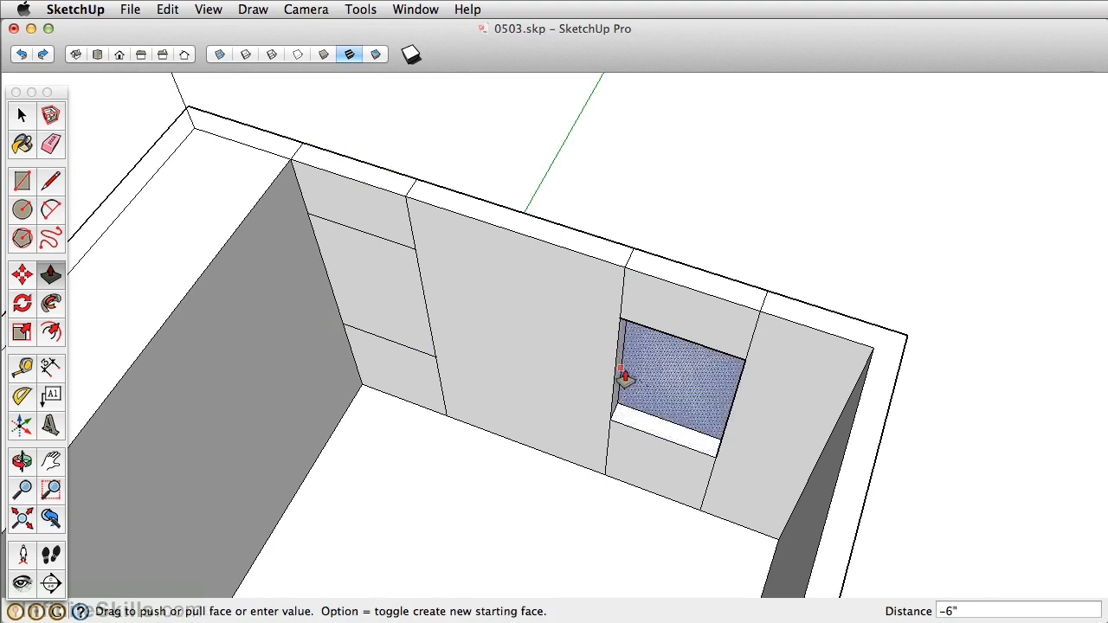
{"action": "left_click", "coordinate": [624, 376]}
{"action": "double_click", "coordinate": [399, 304]}
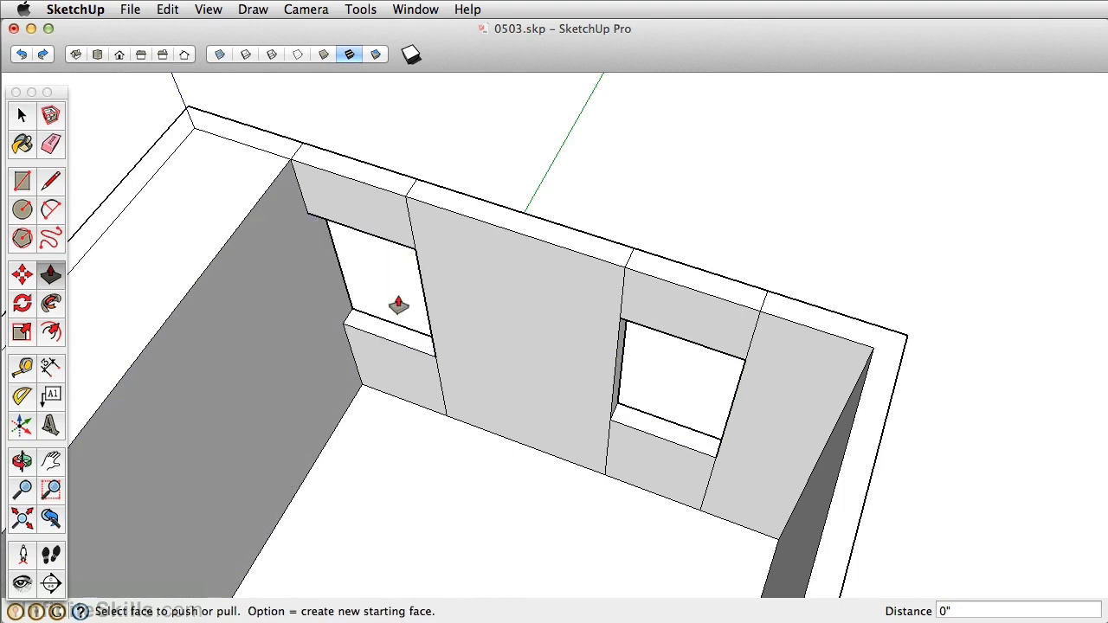
- Erase the leftover vertical edges above and below both windows on the inside of the front wall
{"action": "middle_click_drag", "start_coordinate": [425, 434], "coordinate": [713, 408]}
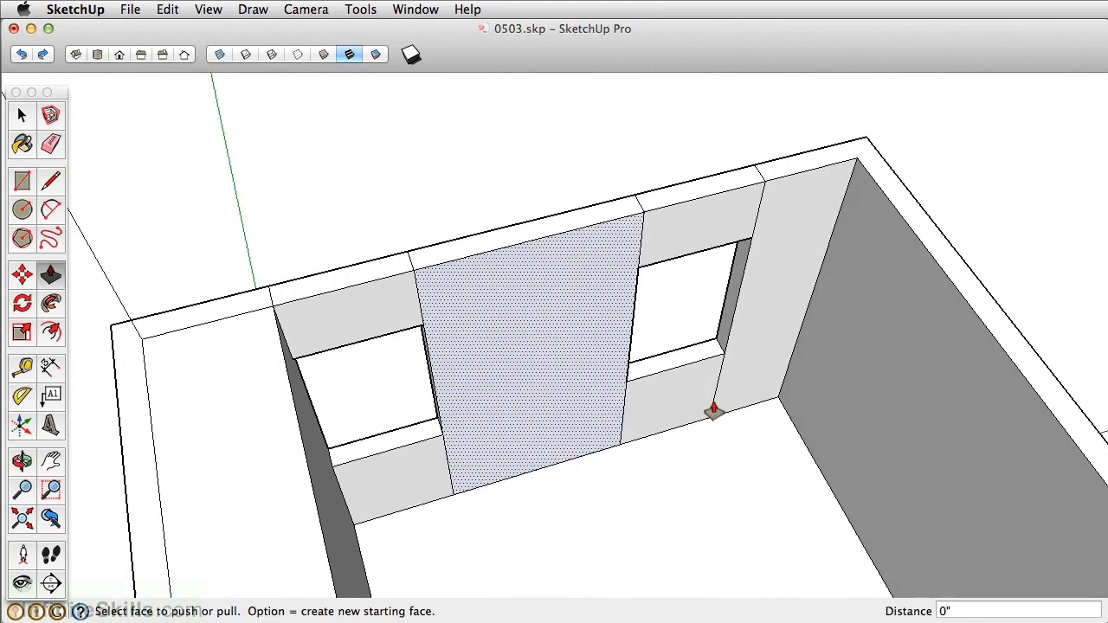
{"action": "left_click", "coordinate": [50, 146]}
{"action": "left_click", "coordinate": [421, 299]}
{"action": "left_click_drag", "start_coordinate": [453, 346], "coordinate": [460, 472]}
{"action": "left_click", "coordinate": [636, 398]}
{"action": "left_click", "coordinate": [721, 387]}
{"action": "left_click", "coordinate": [761, 208]}
{"action": "left_click", "coordinate": [645, 227]}
{"action": "left_click", "coordinate": [418, 251]}
- Erase the leftover vertical edges above and below both windows on the outside of the front wall
{"action": "mouse_move", "coordinate": [366, 307]}
{"action": "middle_mouse_down"}
{"action": "mouse_move", "coordinate": [421, 321]}
{"action": "mouse_move", "coordinate": [1018, 326]}
{"action": "middle_mouse_up"}
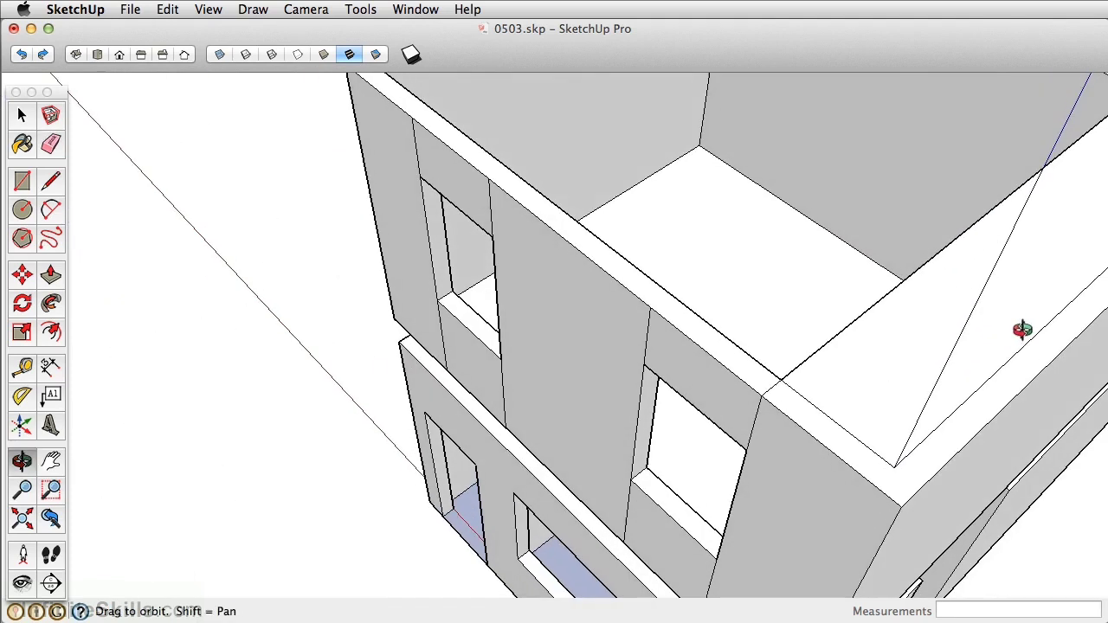
{"action": "left_click", "coordinate": [766, 414]}
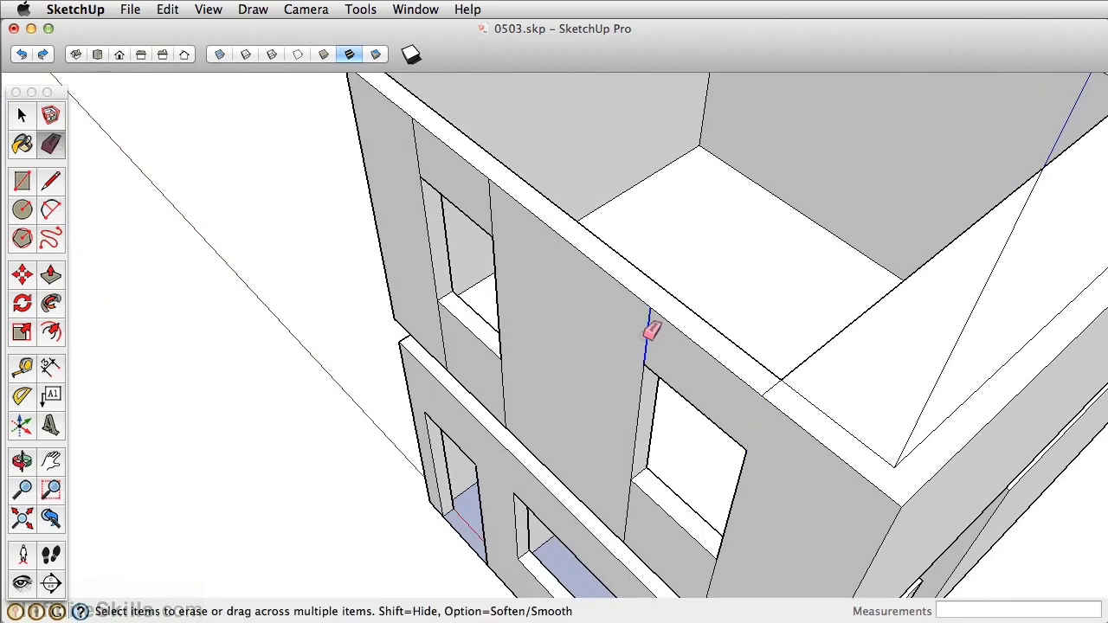
{"action": "left_click", "coordinate": [494, 208]}
{"action": "mouse_move", "coordinate": [424, 159]}
{"action": "left_mouse_down"}
{"action": "mouse_move", "coordinate": [447, 314]}
{"action": "mouse_move", "coordinate": [511, 391]}
{"action": "mouse_move", "coordinate": [711, 561]}
{"action": "left_mouse_up"}
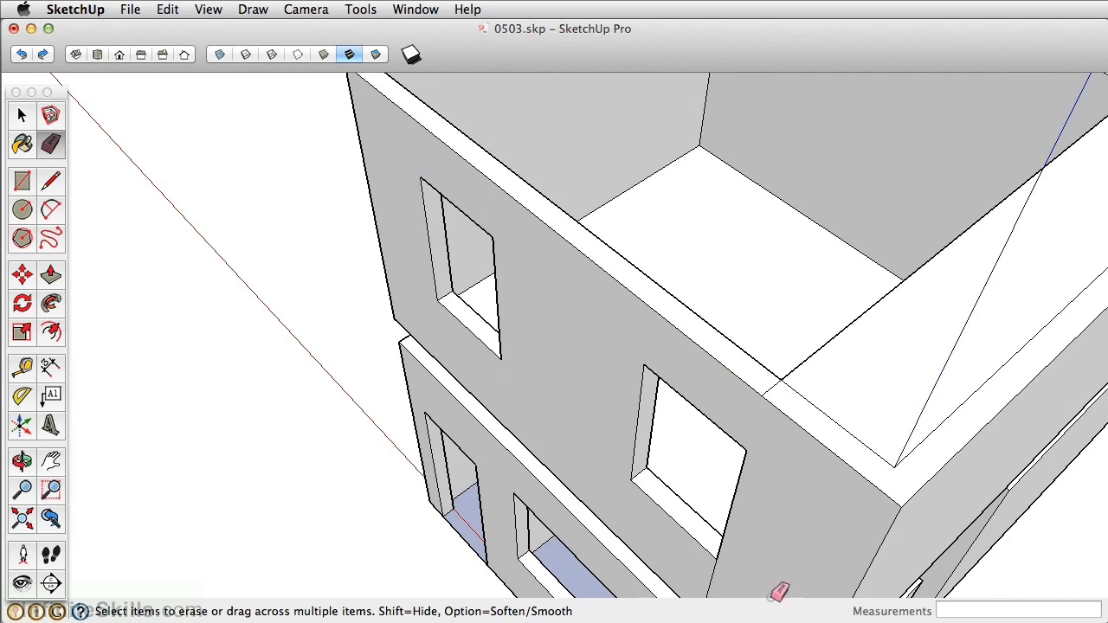
{"action": "mouse_move", "coordinate": [718, 574]}
{"action": "middle_mouse_down"}
{"action": "mouse_move", "coordinate": [576, 378]}
{"action": "mouse_move", "coordinate": [655, 309]}
{"action": "mouse_move", "coordinate": [904, 251]}
{"action": "mouse_move", "coordinate": [742, 321]}
{"action": "mouse_move", "coordinate": [892, 304]}
{"action": "middle_mouse_up"}
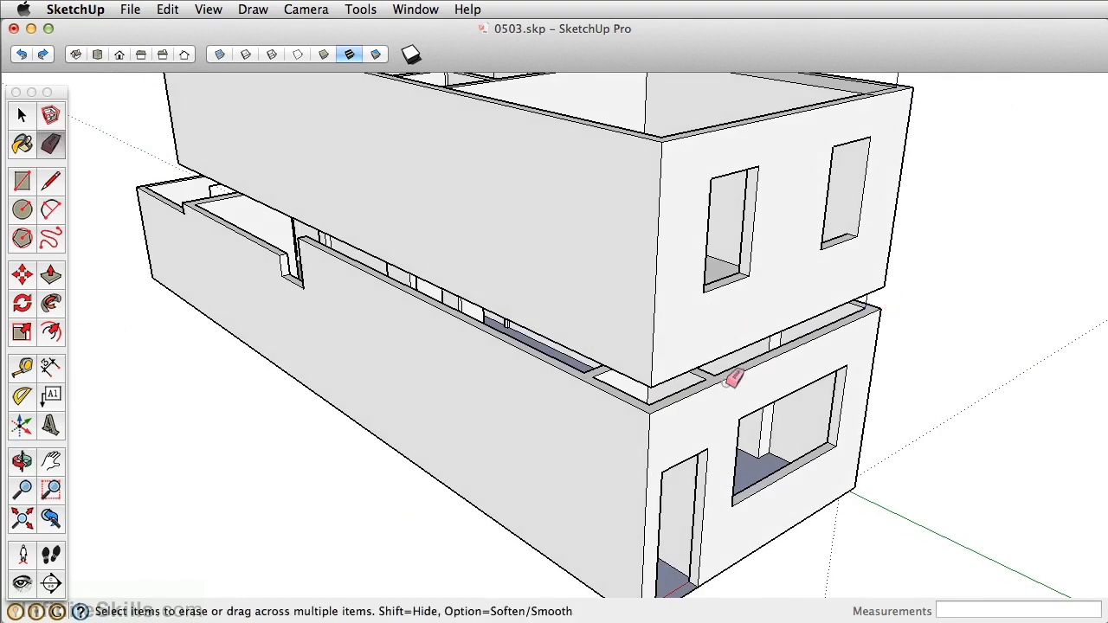
{"action": "mouse_move", "coordinate": [770, 269]}
{"action": "middle_mouse_down"}
{"action": "mouse_move", "coordinate": [759, 260]}
{"action": "mouse_move", "coordinate": [735, 356]}
{"action": "mouse_move", "coordinate": [547, 370]}
{"action": "mouse_move", "coordinate": [960, 453]}
{"action": "mouse_move", "coordinate": [549, 329]}
{"action": "middle_mouse_up"}
{"action": "scroll", "coordinate": [649, 277], "scroll_direction": "up", "scroll_amount": 5}
{"action": "mouse_move", "coordinate": [649, 277]}
{"action": "middle_mouse_down"}
{"action": "mouse_move", "coordinate": [596, 321]}
{"action": "mouse_move", "coordinate": [562, 324]}
{"action": "middle_mouse_up"}
{"action": "key", "text": "space"}
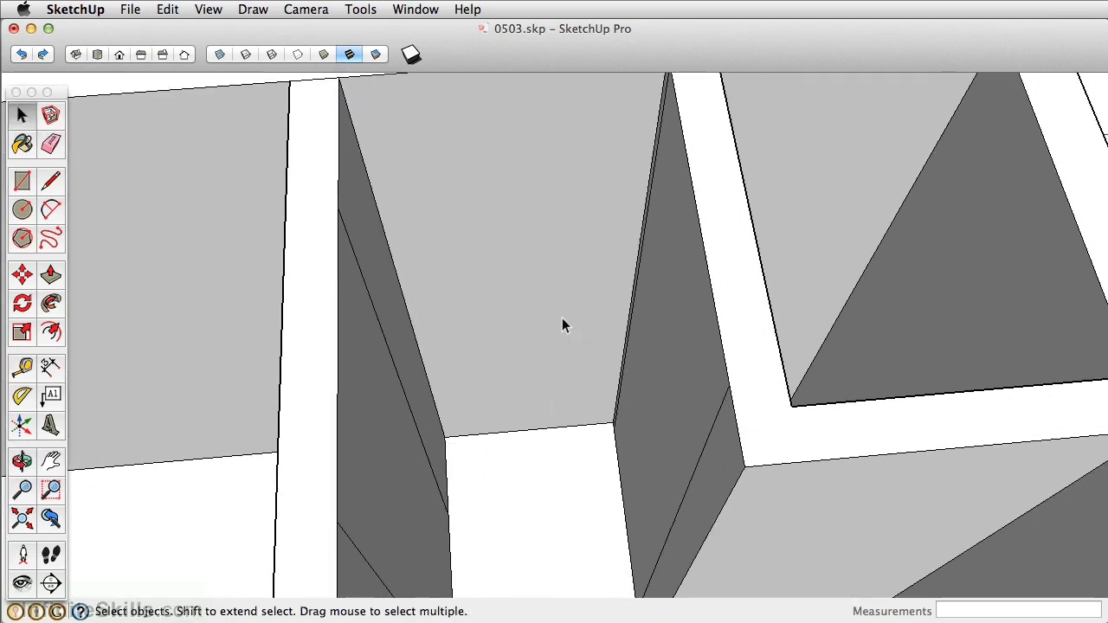
{"action": "key", "text": "t"}
{"action": "left_click", "coordinate": [640, 243]}
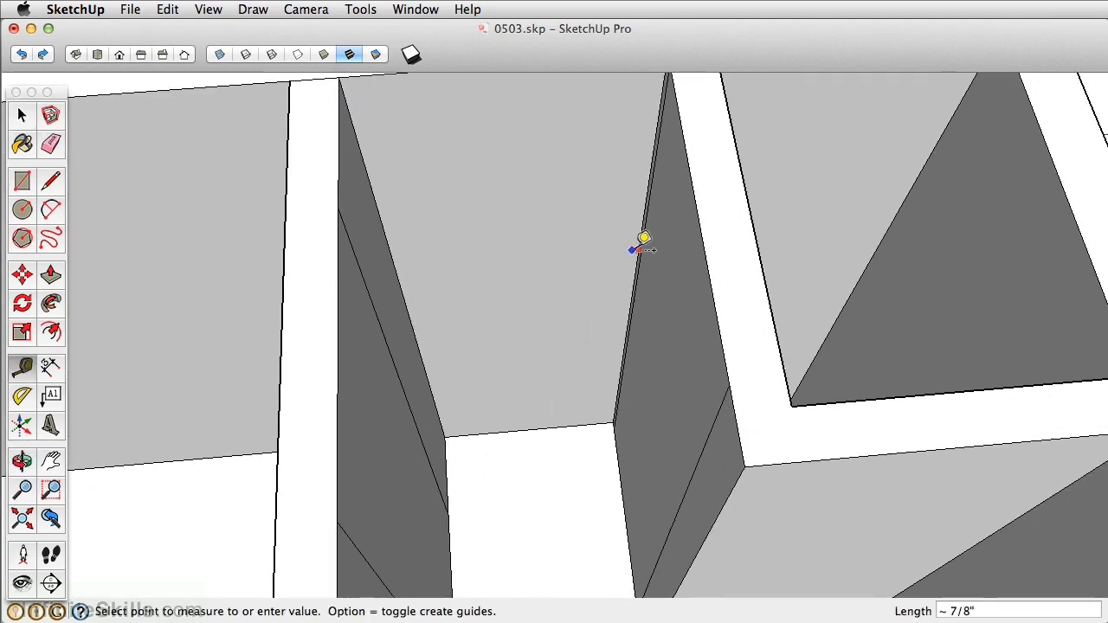
{"action": "key", "text": "space"}
{"action": "key", "text": "t"}
{"action": "left_click", "coordinate": [648, 176]}
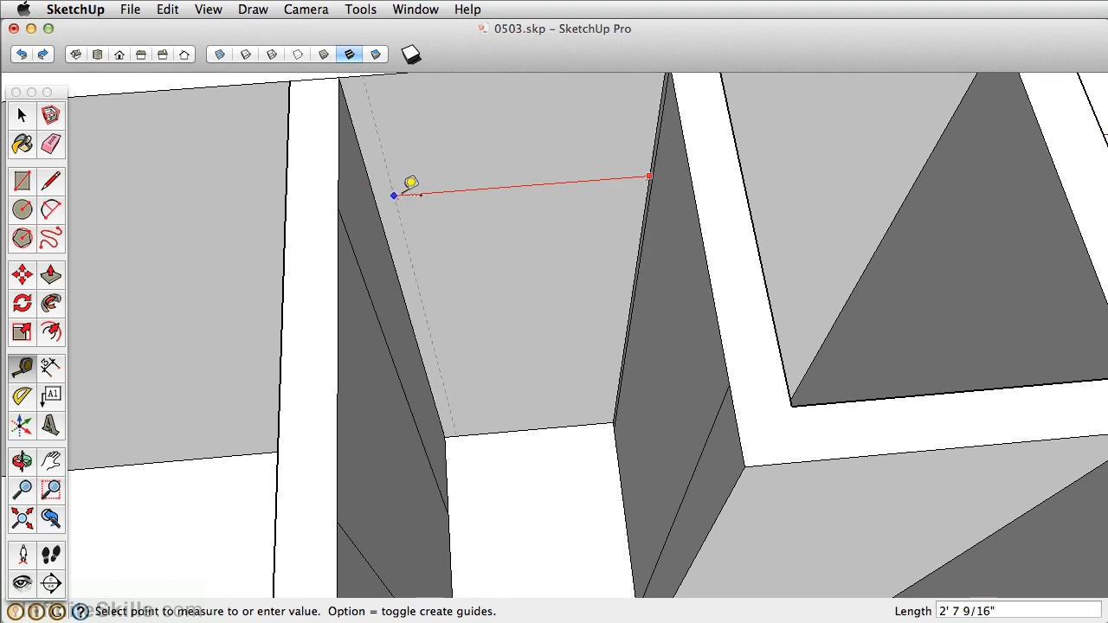
{"action": "left_click", "coordinate": [523, 394]}
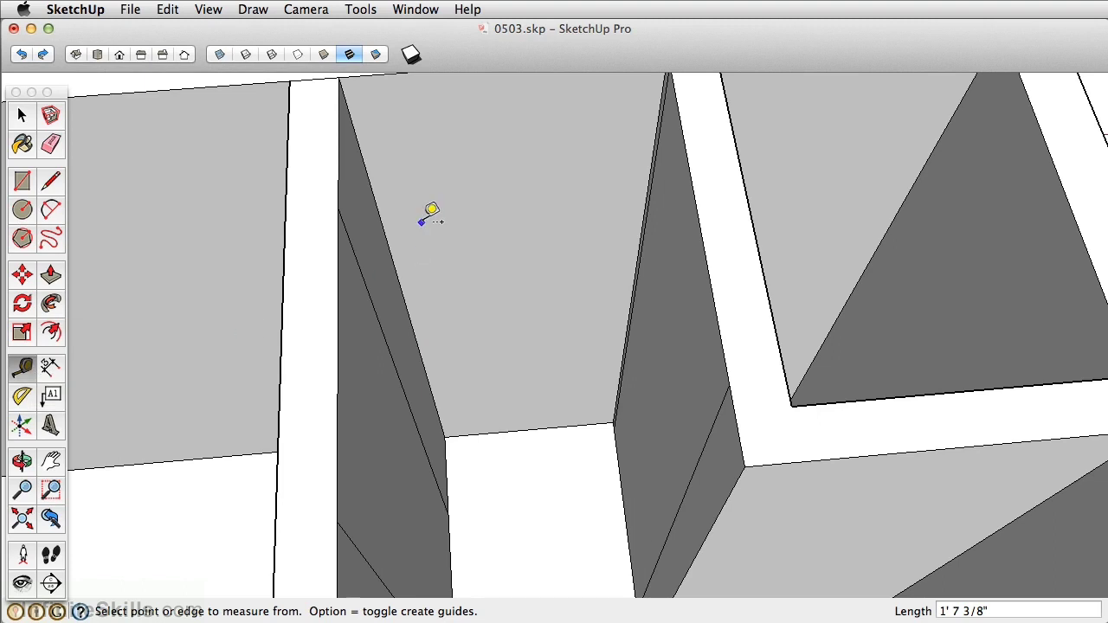
- Place a vertical guide 2 inches in from the left corner of the narrow hallway's end wall
{"action": "left_click", "coordinate": [376, 207]}
{"action": "type", "text": "2"}
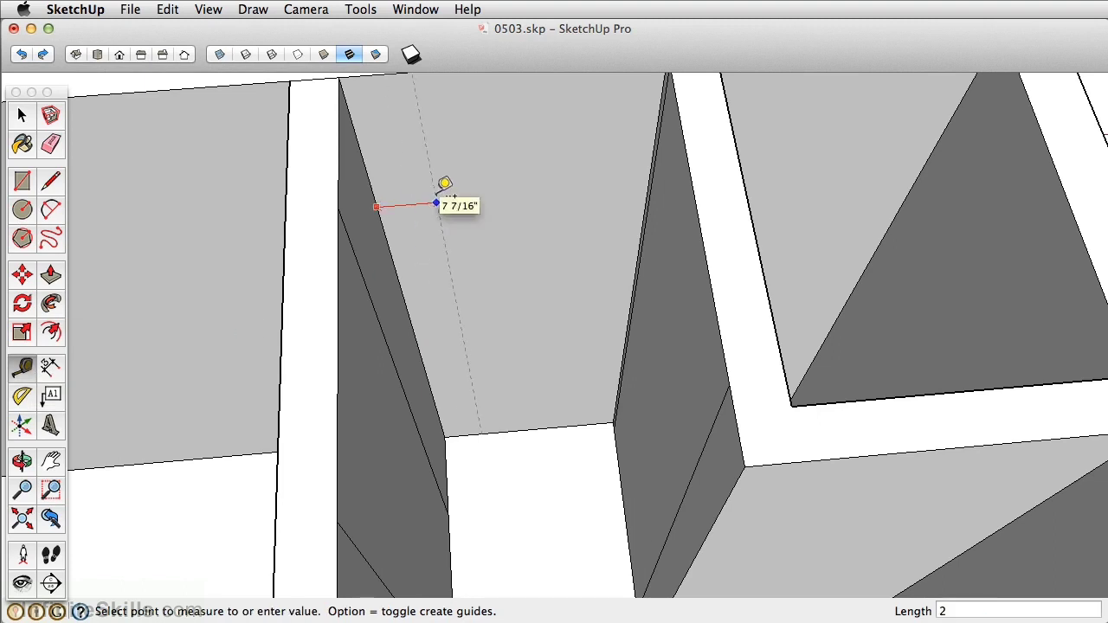
{"action": "key", "text": "Return"}
- Draw a 30 by 78 inch doorway rectangle on the hallway's end wall, starting where the guide meets the floor
{"action": "left_click", "coordinate": [22, 181]}
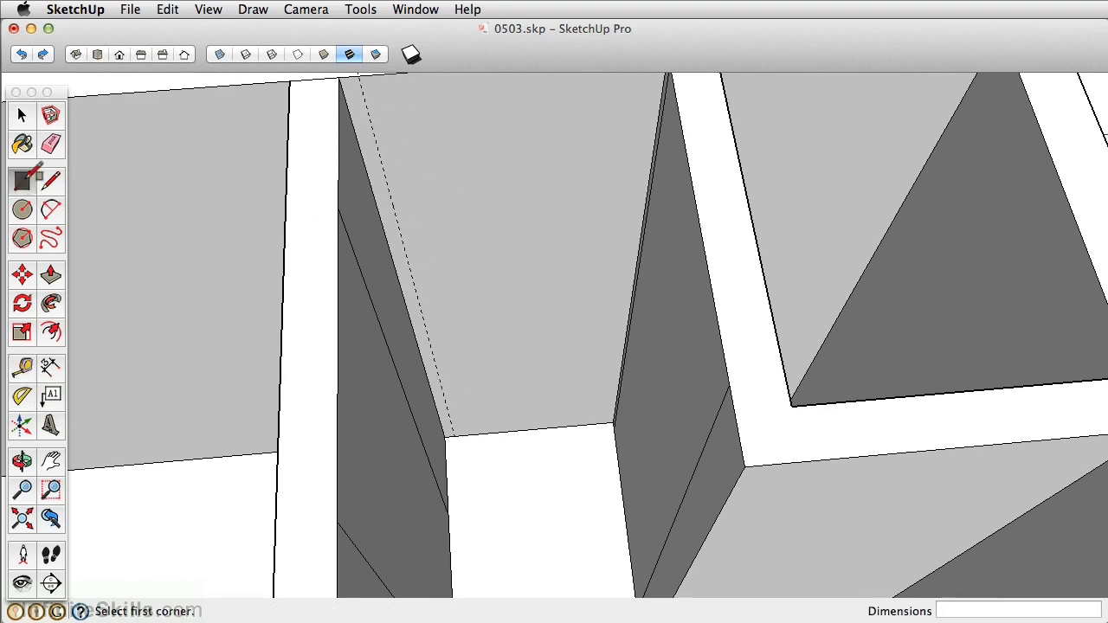
{"action": "left_click", "coordinate": [453, 435]}
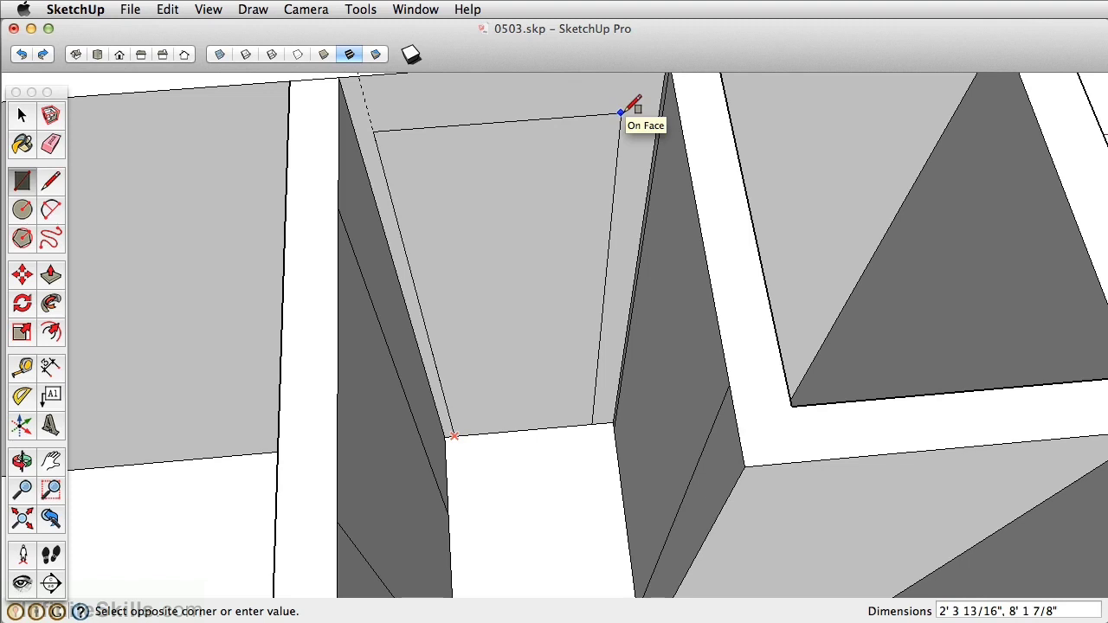
{"action": "type", "text": "30,78"}
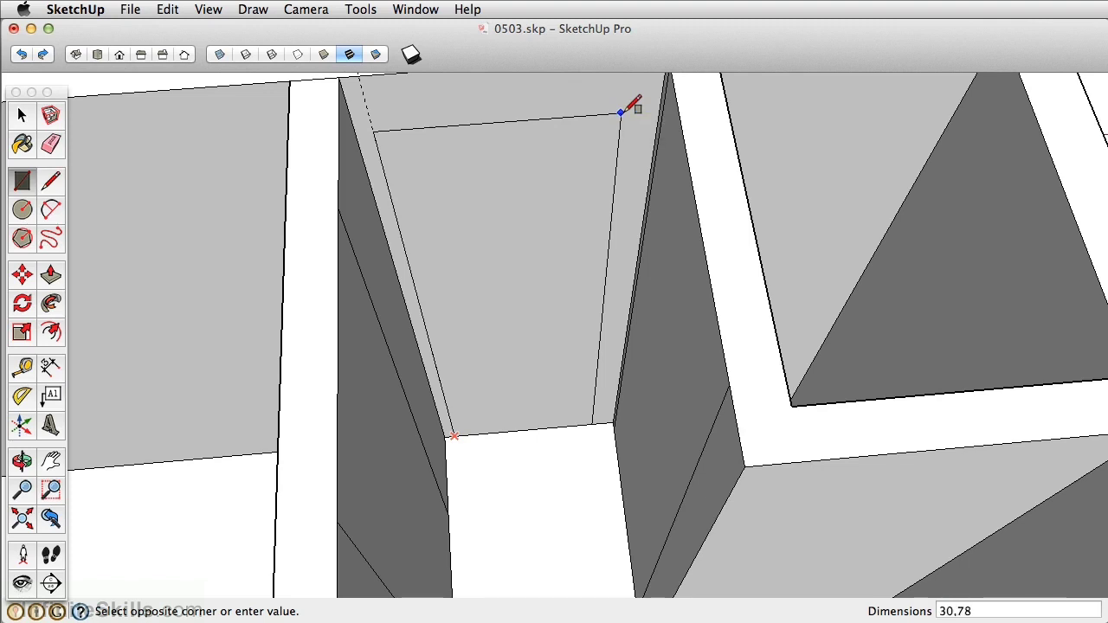
{"action": "key", "text": "Return"}
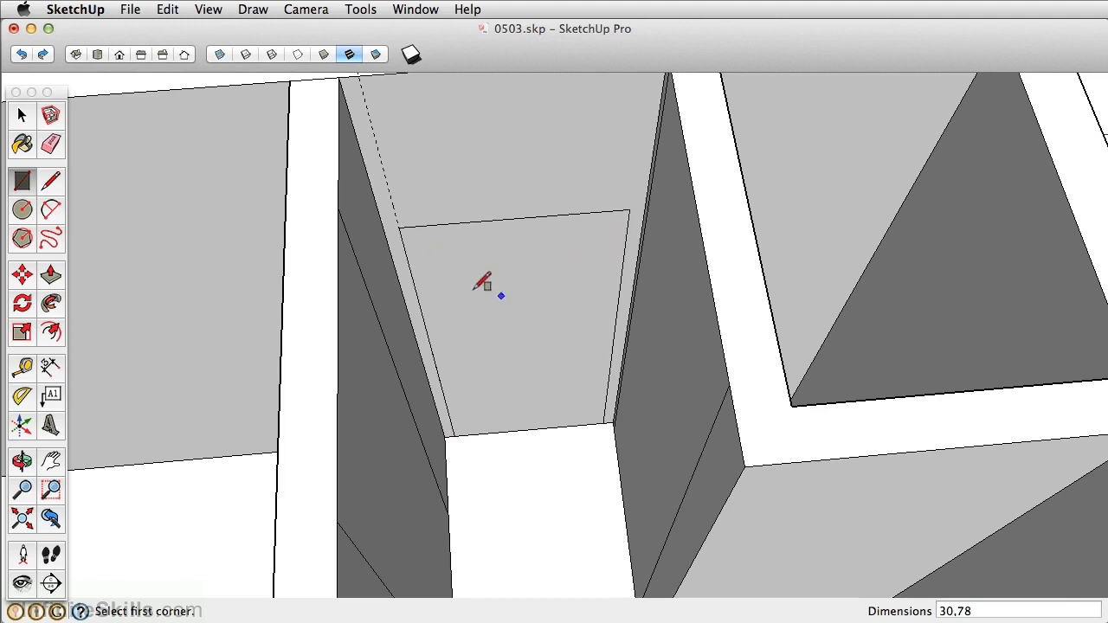
- Push the doorway rectangle 5 inches through the hallway's end wall to cut the opening
{"action": "left_click", "coordinate": [51, 275]}
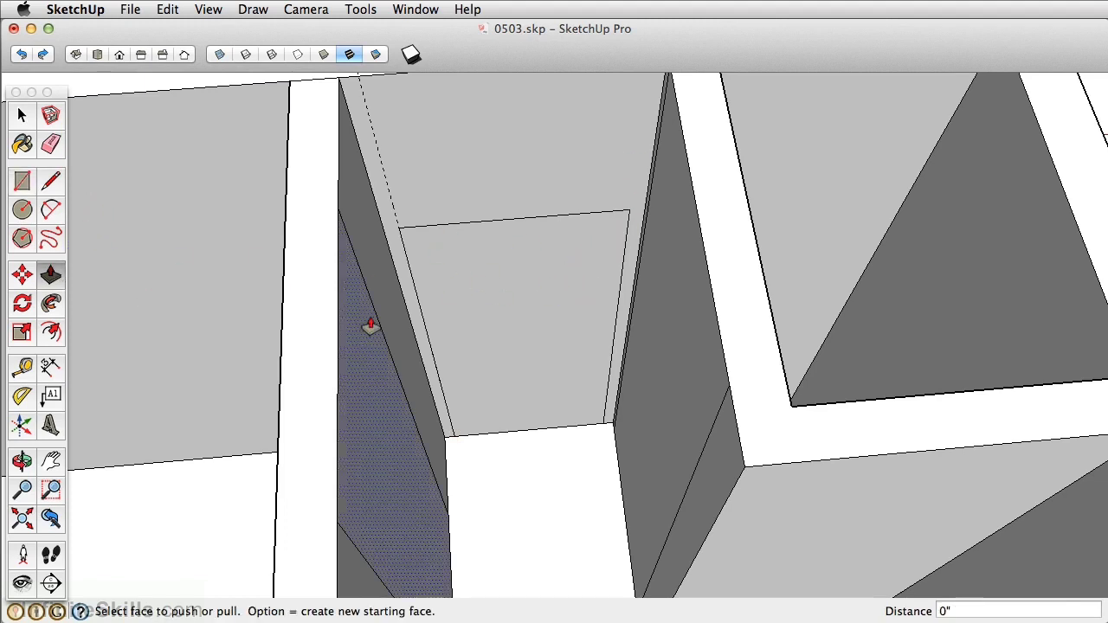
{"action": "left_click", "coordinate": [530, 343]}
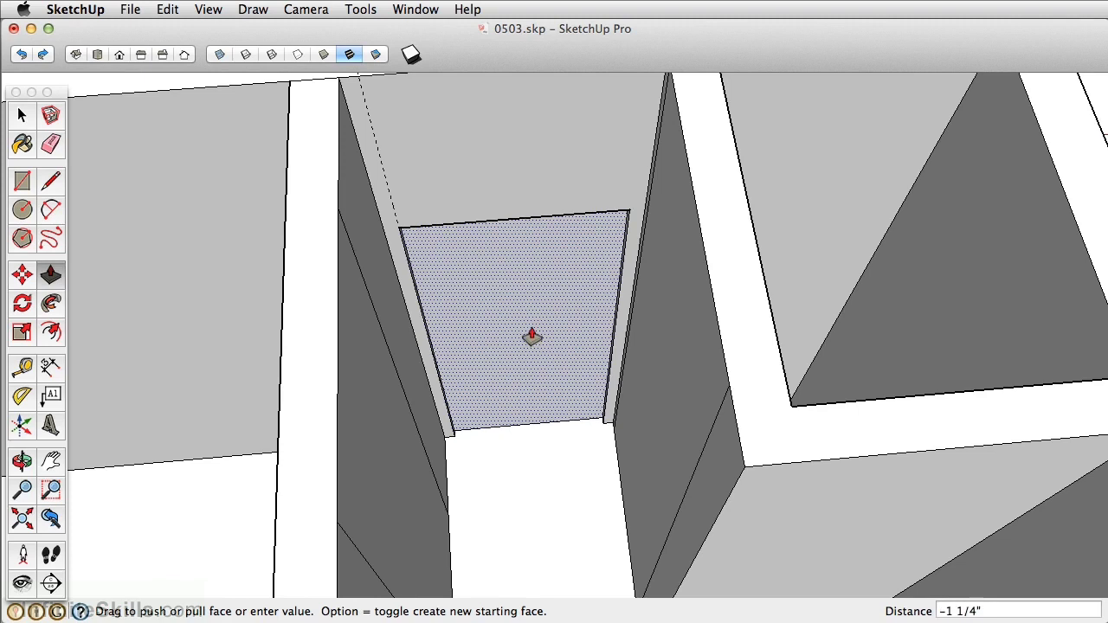
{"action": "left_click", "coordinate": [574, 298]}
{"action": "mouse_move", "coordinate": [574, 298]}
{"action": "middle_mouse_down"}
{"action": "mouse_move", "coordinate": [507, 289]}
{"action": "mouse_move", "coordinate": [569, 389]}
{"action": "mouse_move", "coordinate": [469, 415]}
{"action": "mouse_move", "coordinate": [549, 376]}
{"action": "mouse_move", "coordinate": [205, 314]}
{"action": "mouse_move", "coordinate": [379, 332]}
{"action": "mouse_move", "coordinate": [553, 389]}
{"action": "middle_mouse_up"}
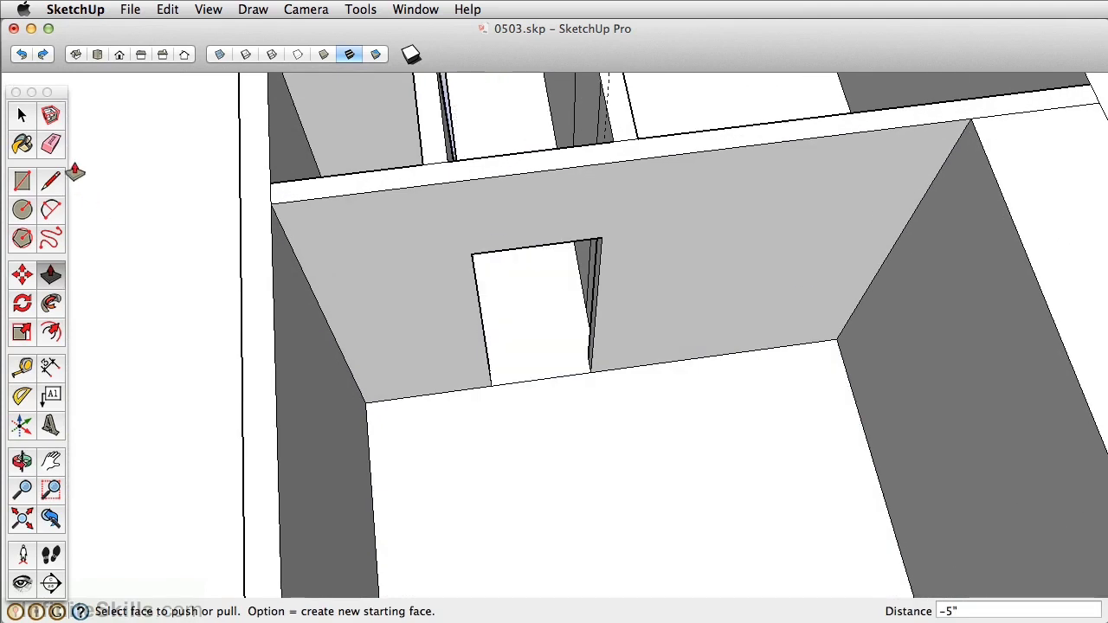
- Erase the leftover threshold edge across the new end-wall doorway and the guide line
{"action": "left_click", "coordinate": [50, 144]}
{"action": "left_click", "coordinate": [545, 378]}
{"action": "mouse_move", "coordinate": [545, 378]}
{"action": "middle_mouse_down"}
{"action": "mouse_move", "coordinate": [517, 337]}
{"action": "mouse_move", "coordinate": [402, 320]}
{"action": "mouse_move", "coordinate": [432, 168]}
{"action": "middle_mouse_up"}
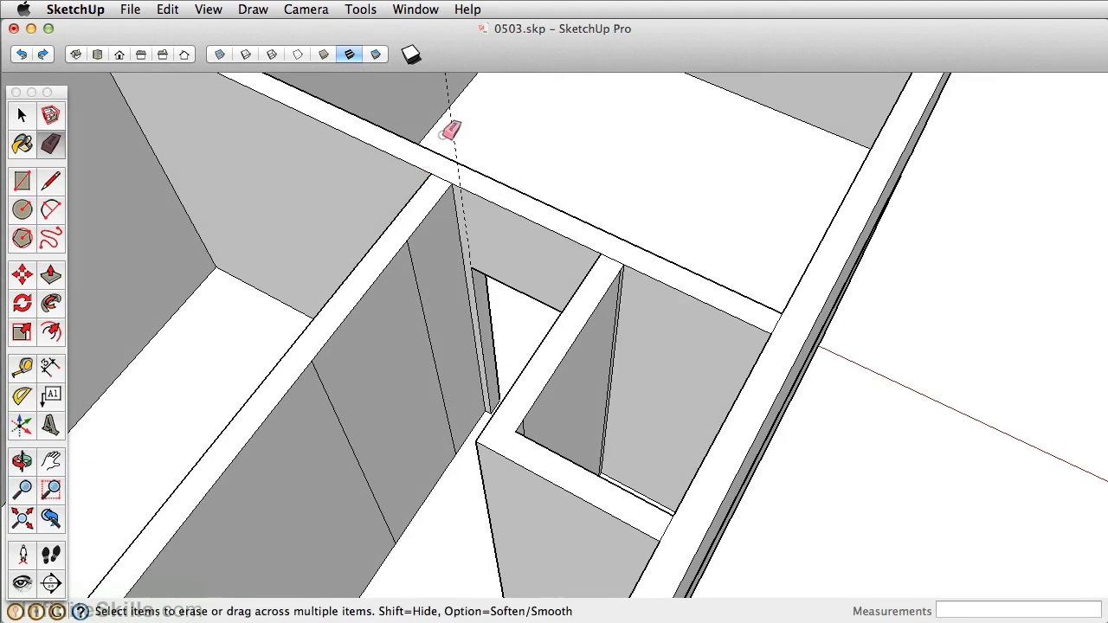
- Copy the floor edge of the marked panel in the hallway's long side wall up 6' 6", level with the end doorway's head
{"action": "mouse_move", "coordinate": [403, 399]}
{"action": "middle_mouse_down"}
{"action": "mouse_move", "coordinate": [576, 358]}
{"action": "mouse_move", "coordinate": [593, 285]}
{"action": "mouse_move", "coordinate": [582, 266]}
{"action": "middle_mouse_up"}
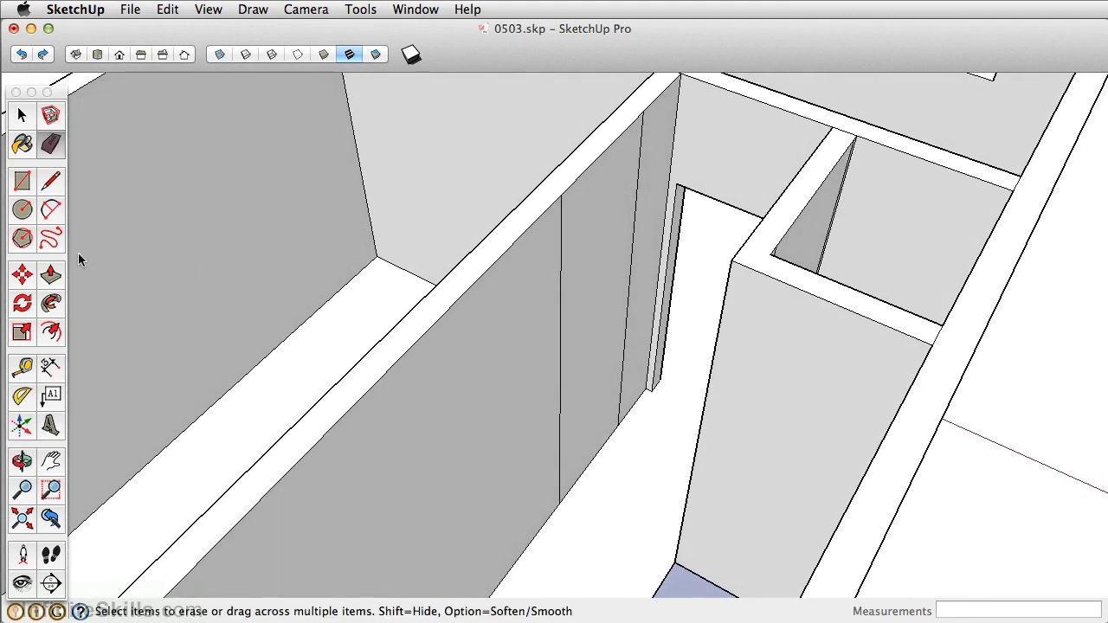
{"action": "left_click", "coordinate": [23, 275]}
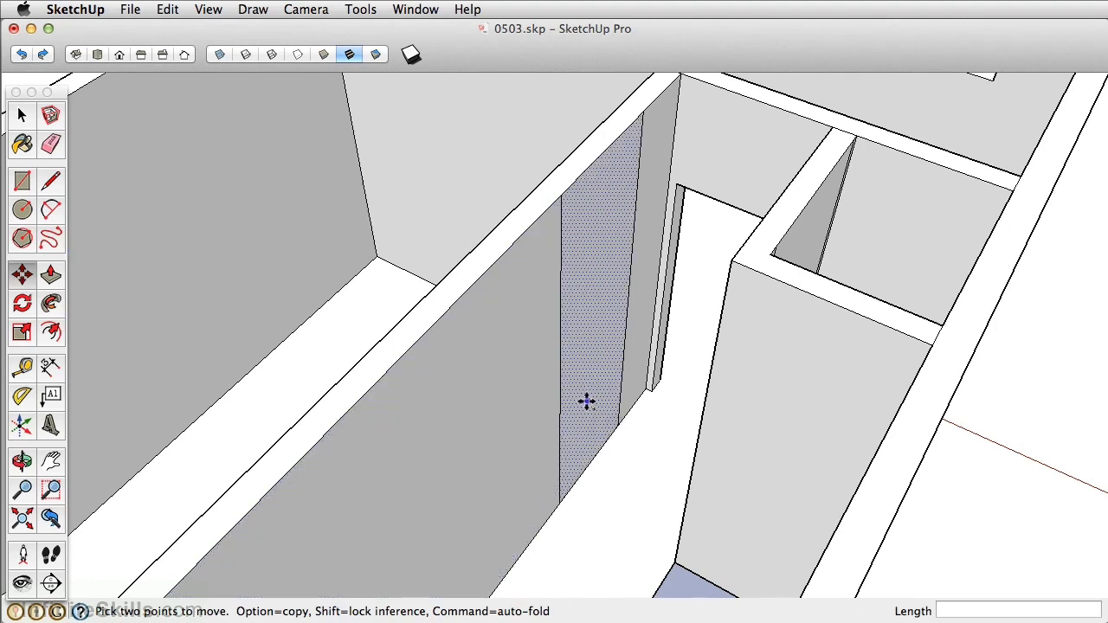
{"action": "left_click", "coordinate": [589, 463], "text": "alt"}
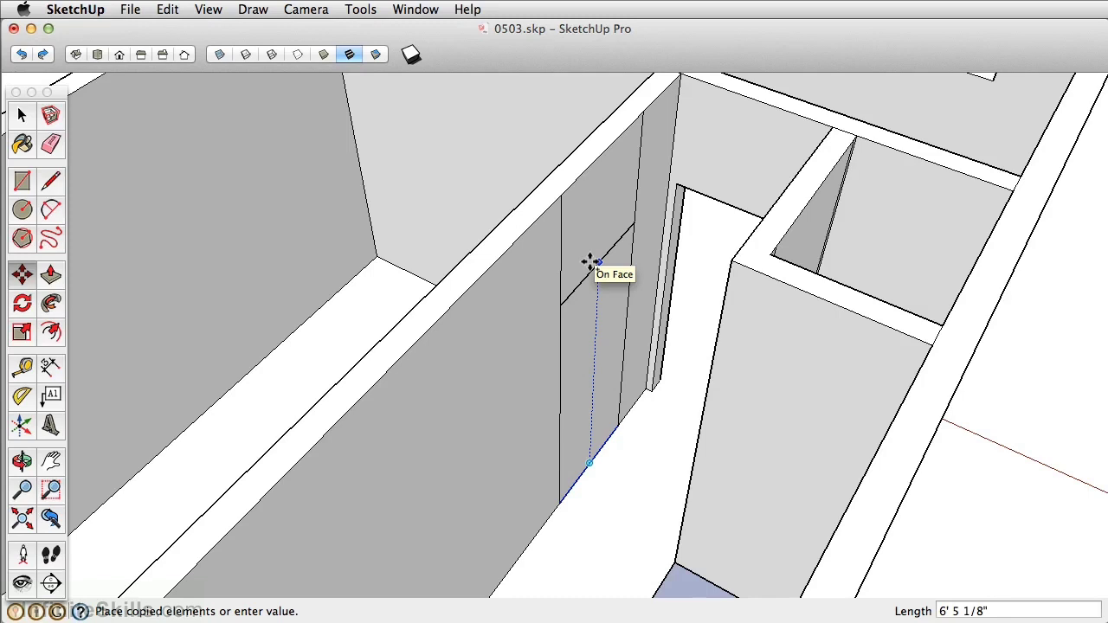
{"action": "left_click", "coordinate": [678, 182]}
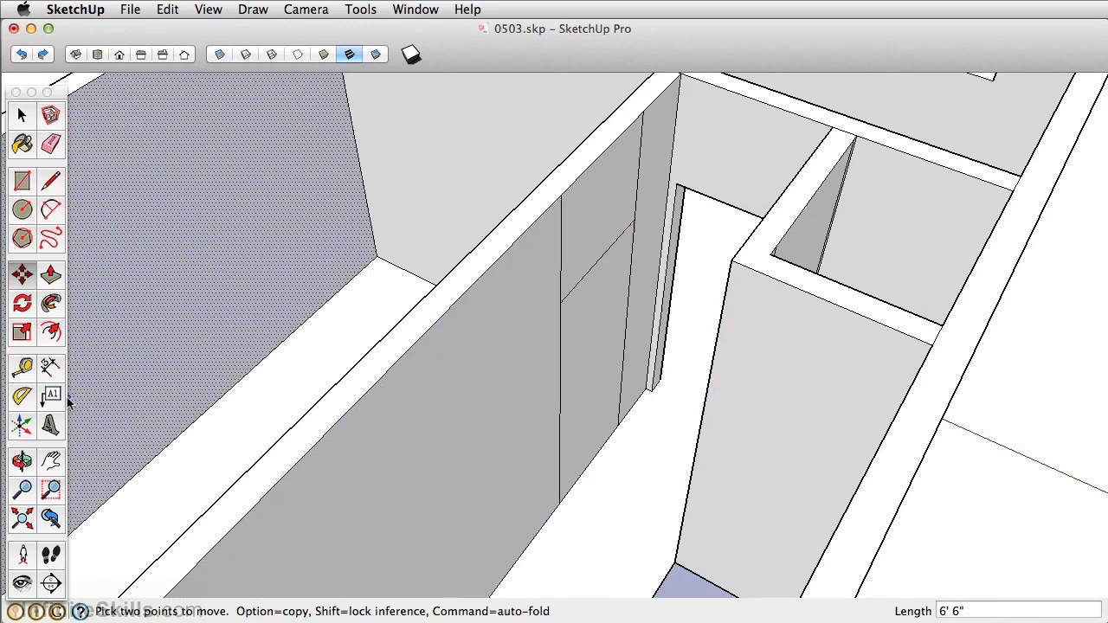
- Push the lower panel 5 inches through the hallway's long side wall to cut its doorway
{"action": "left_click", "coordinate": [54, 277]}
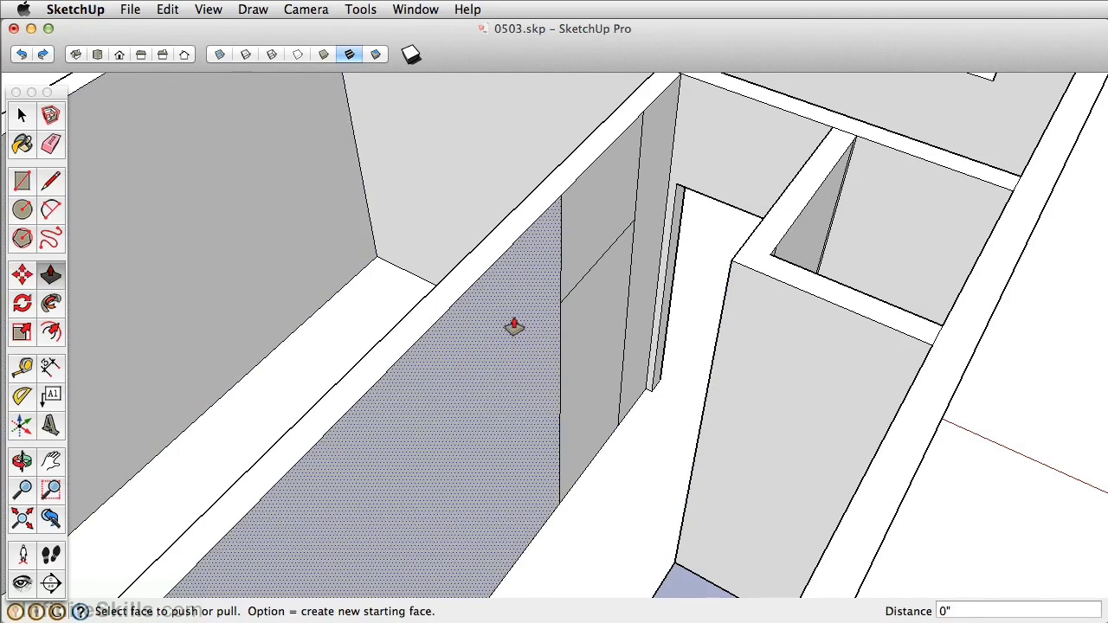
{"action": "left_click", "coordinate": [608, 355]}
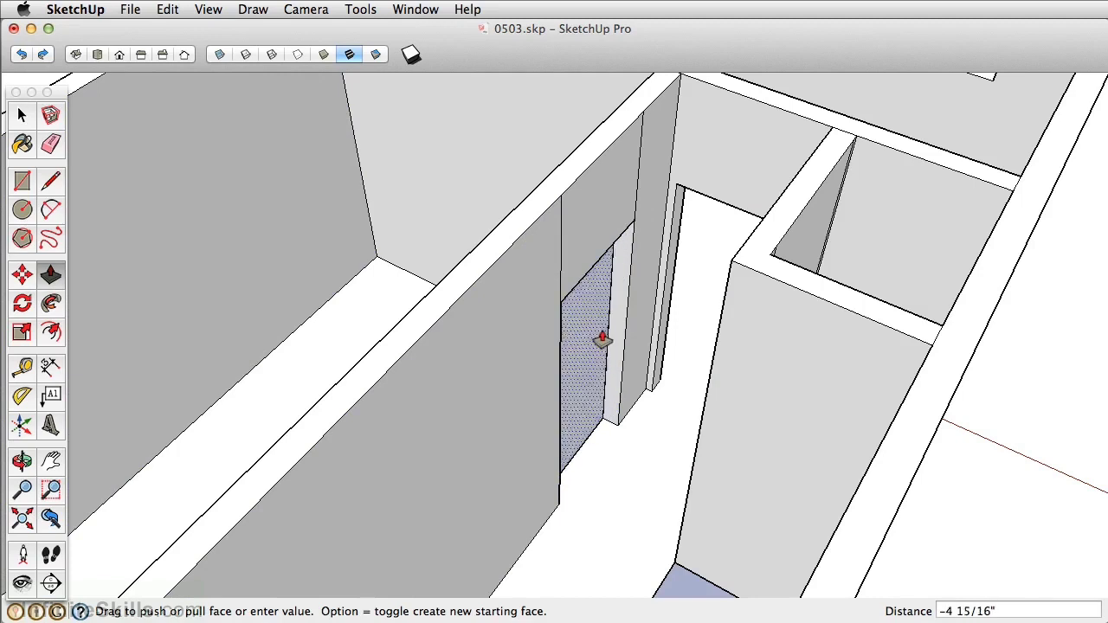
{"action": "left_click", "coordinate": [597, 325]}
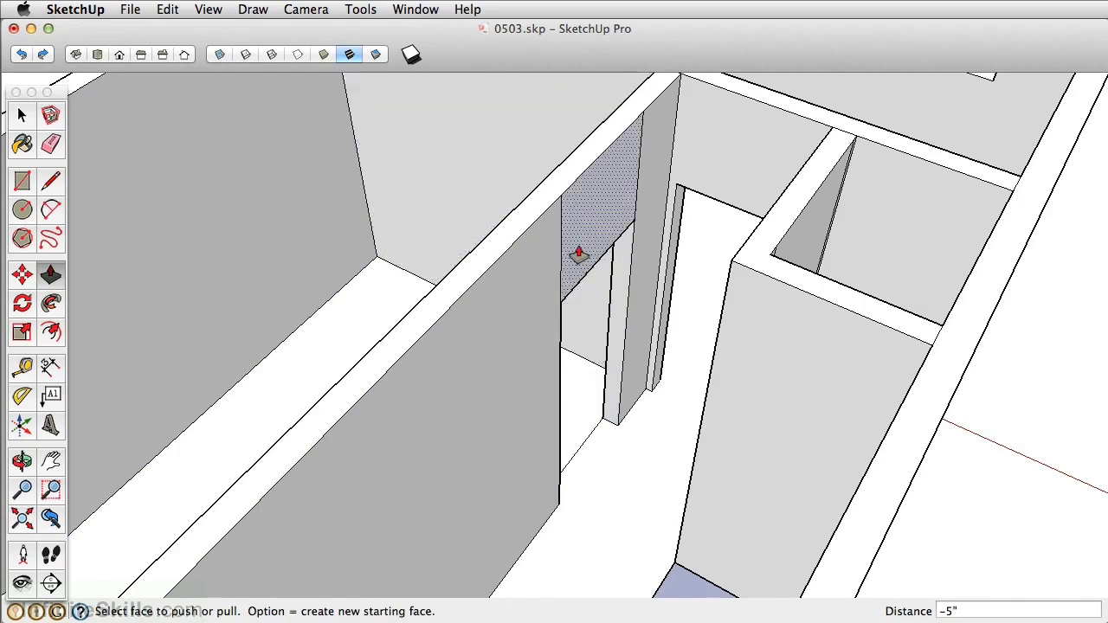
- Erase the leftover vertical edges above the side-wall doorway on both faces of the wall
{"action": "key", "text": "e"}
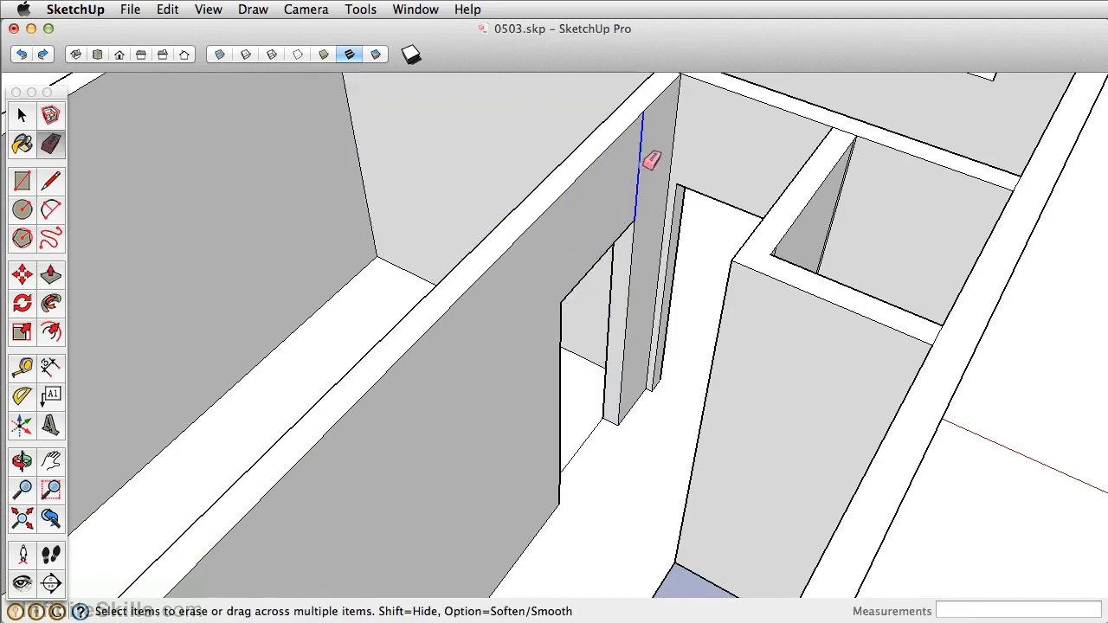
{"action": "mouse_move", "coordinate": [598, 205]}
{"action": "middle_mouse_down"}
{"action": "mouse_move", "coordinate": [703, 286]}
{"action": "mouse_move", "coordinate": [706, 308]}
{"action": "middle_mouse_up"}
{"action": "left_click", "coordinate": [650, 310]}
{"action": "left_click", "coordinate": [566, 250]}
- Copy the floor edge of the marked panel in the small room's hallway-side wall up 78 inches
{"action": "mouse_move", "coordinate": [722, 250]}
{"action": "middle_mouse_down", "text": "shift"}
{"action": "mouse_move", "coordinate": [579, 368]}
{"action": "mouse_move", "coordinate": [571, 413]}
{"action": "mouse_move", "coordinate": [675, 482]}
{"action": "mouse_move", "coordinate": [656, 496]}
{"action": "middle_mouse_up", "text": "shift"}
{"action": "scroll", "coordinate": [571, 413], "scroll_direction": "up", "scroll_amount": 3}
{"action": "key", "text": "m"}
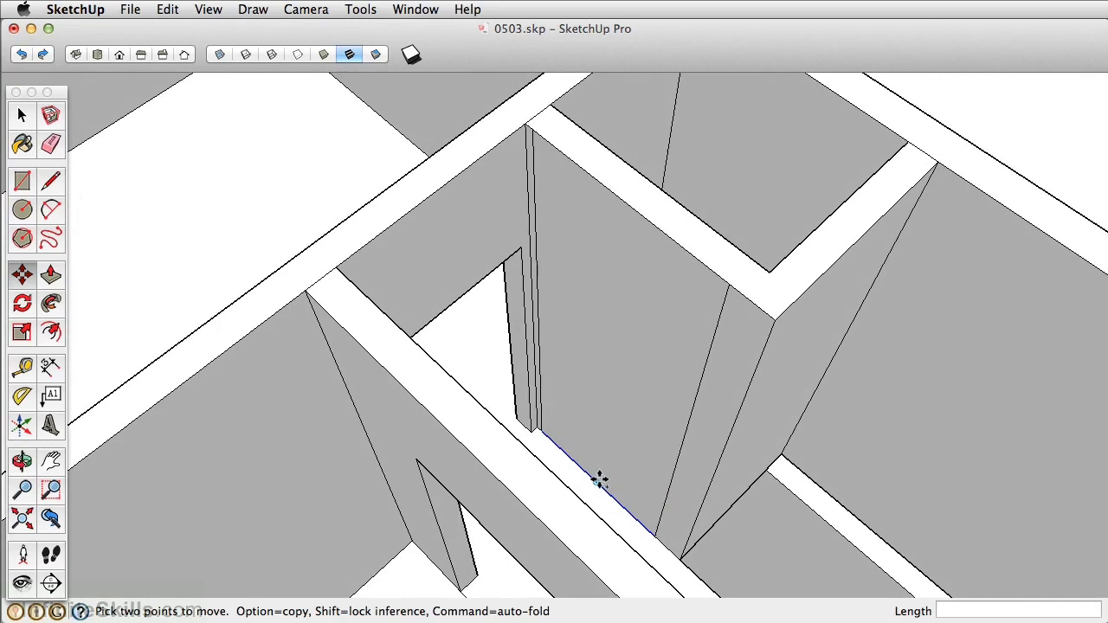
{"action": "left_click", "coordinate": [599, 480], "text": "alt"}
{"action": "left_click", "coordinate": [610, 374]}
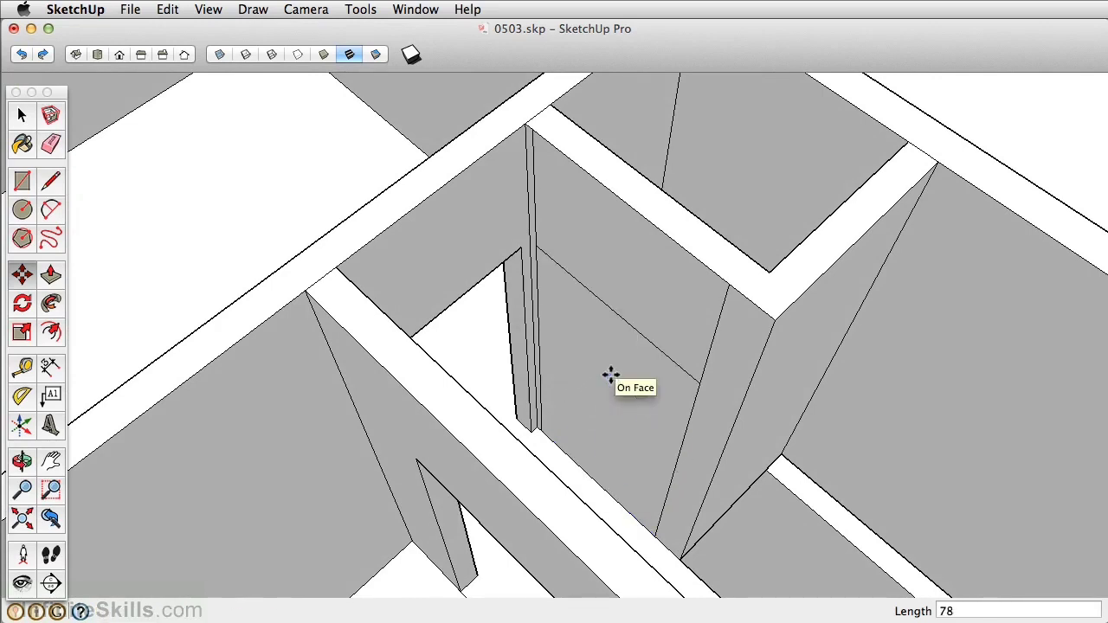
- Push the panel through the small room's wall to open its doorway and erase the leftover vertical edges above it
{"action": "key", "text": "p"}
{"action": "left_click", "coordinate": [598, 450]}
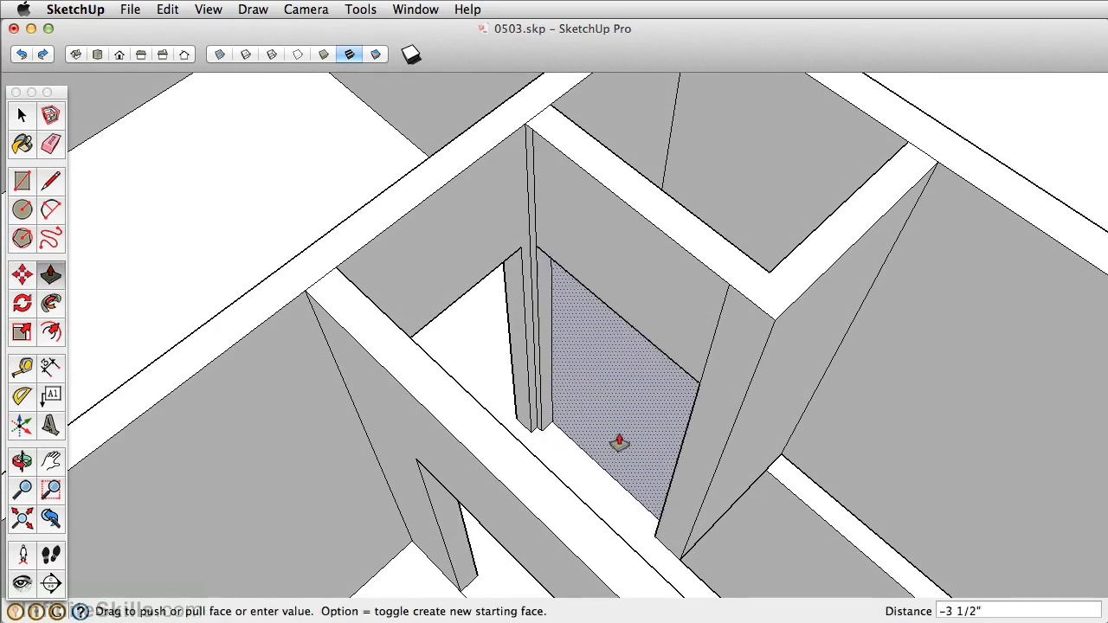
{"action": "left_click", "coordinate": [631, 449]}
{"action": "middle_click_drag", "start_coordinate": [635, 450], "coordinate": [658, 398]}
{"action": "key", "text": "e"}
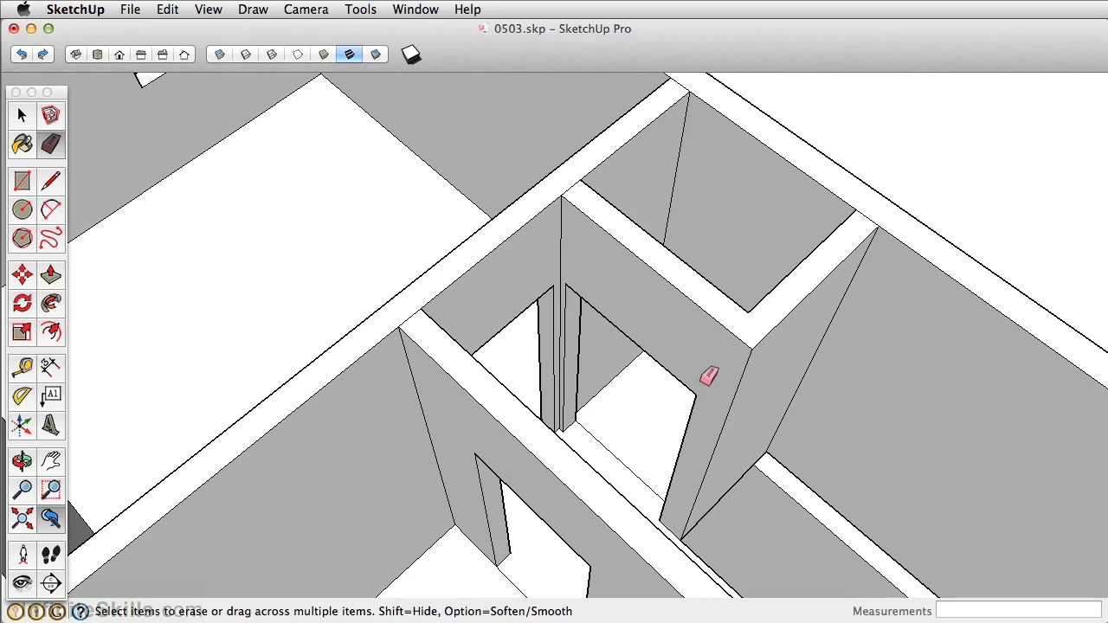
- Copy the floor edges of the two marked panels meeting at the other small room's inner corner up 78 inches
{"action": "middle_click_drag", "start_coordinate": [708, 374], "coordinate": [840, 358]}
{"action": "middle_click_drag", "start_coordinate": [744, 347], "coordinate": [649, 456]}
{"action": "left_click", "coordinate": [644, 465]}
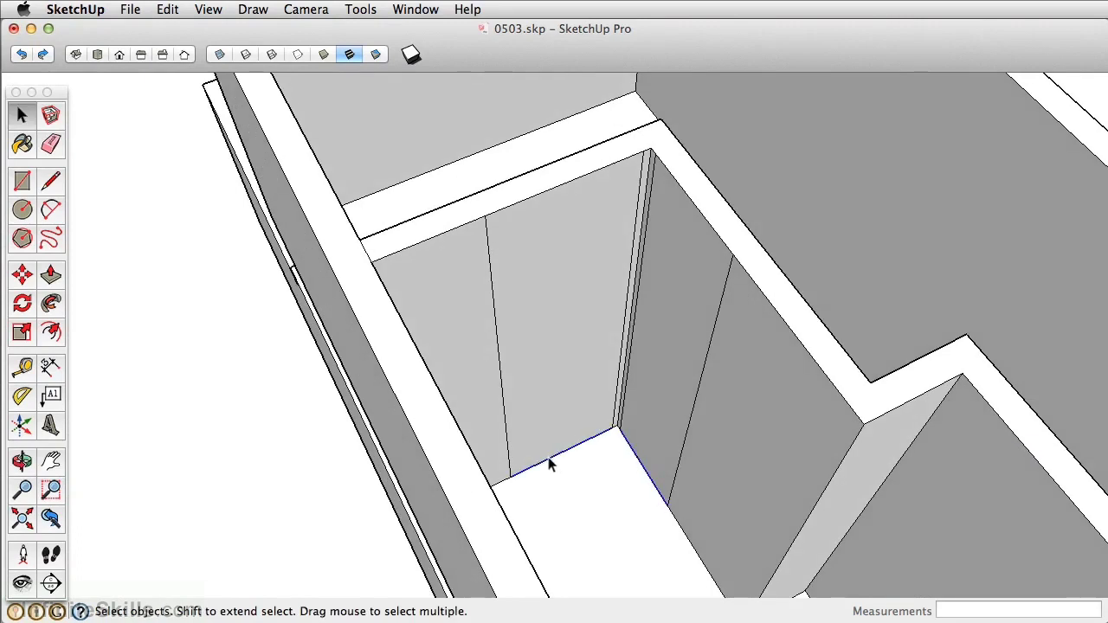
{"action": "key", "text": "m"}
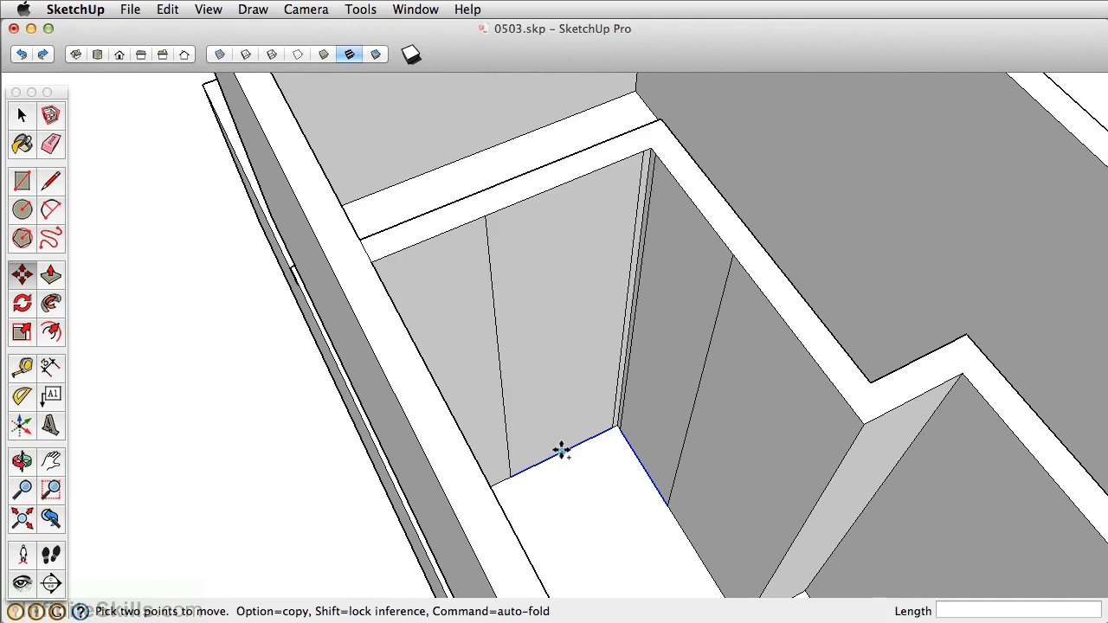
{"action": "left_click", "coordinate": [559, 451]}
{"action": "type", "text": "78"}
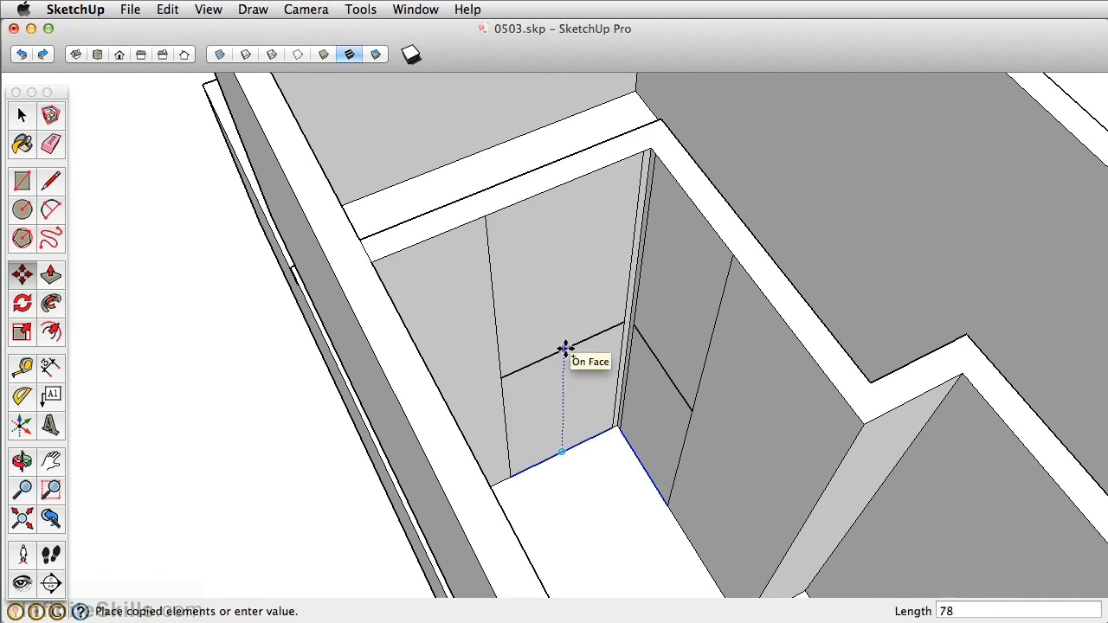
{"action": "key", "text": "Return"}
- Push both corner panels 5 inches through their walls to cut the two adjoining doorways
{"action": "key", "text": "p"}
{"action": "left_click", "coordinate": [588, 401]}
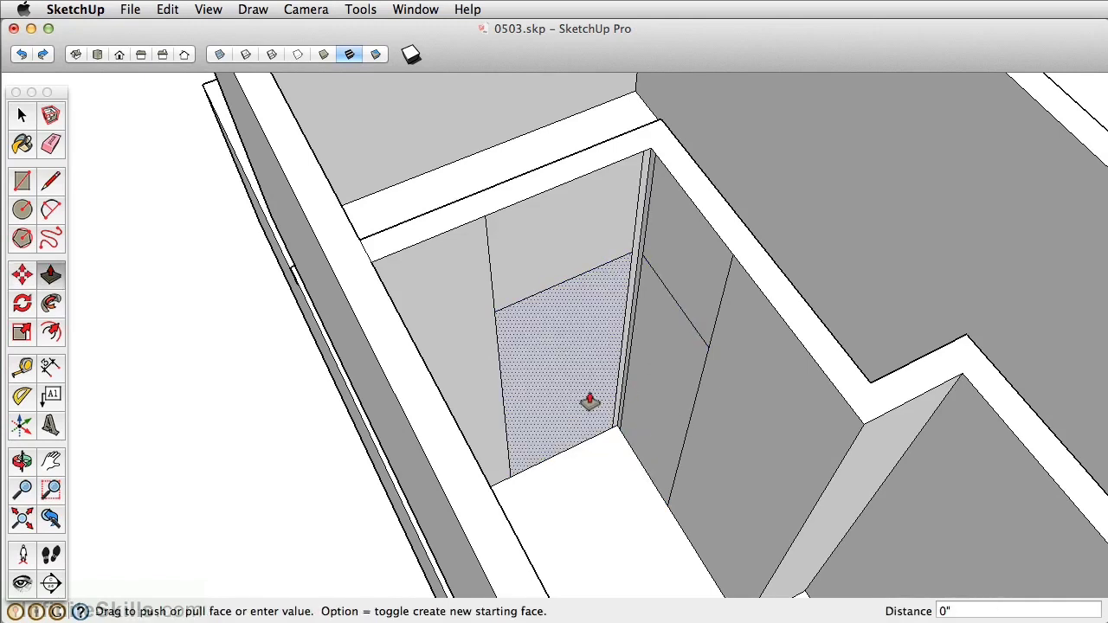
{"action": "left_click", "coordinate": [593, 329]}
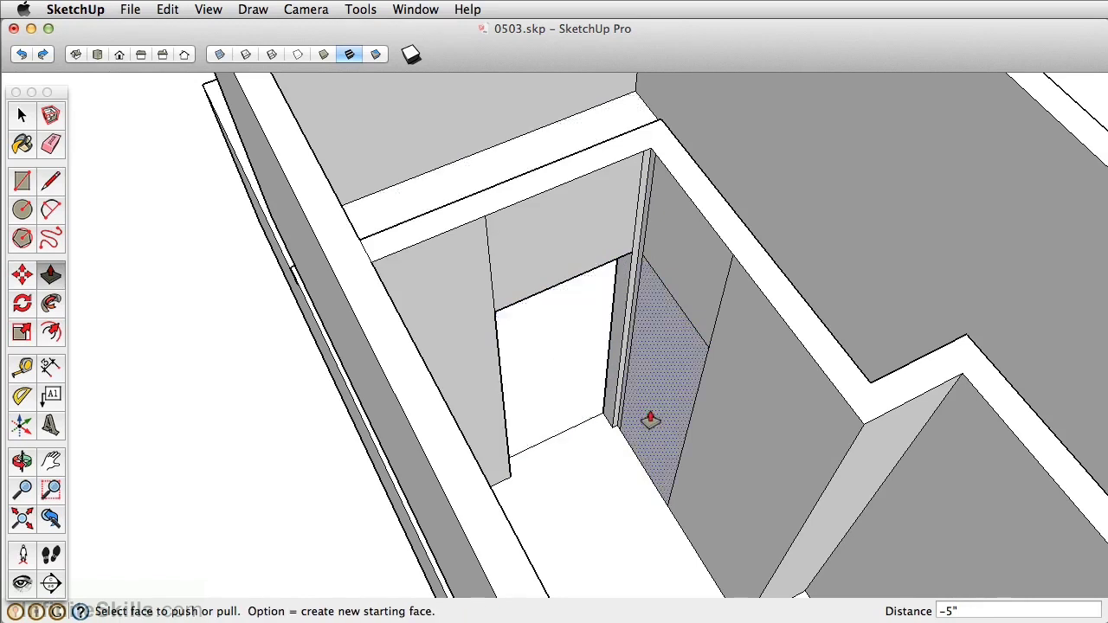
{"action": "double_click", "coordinate": [679, 389]}
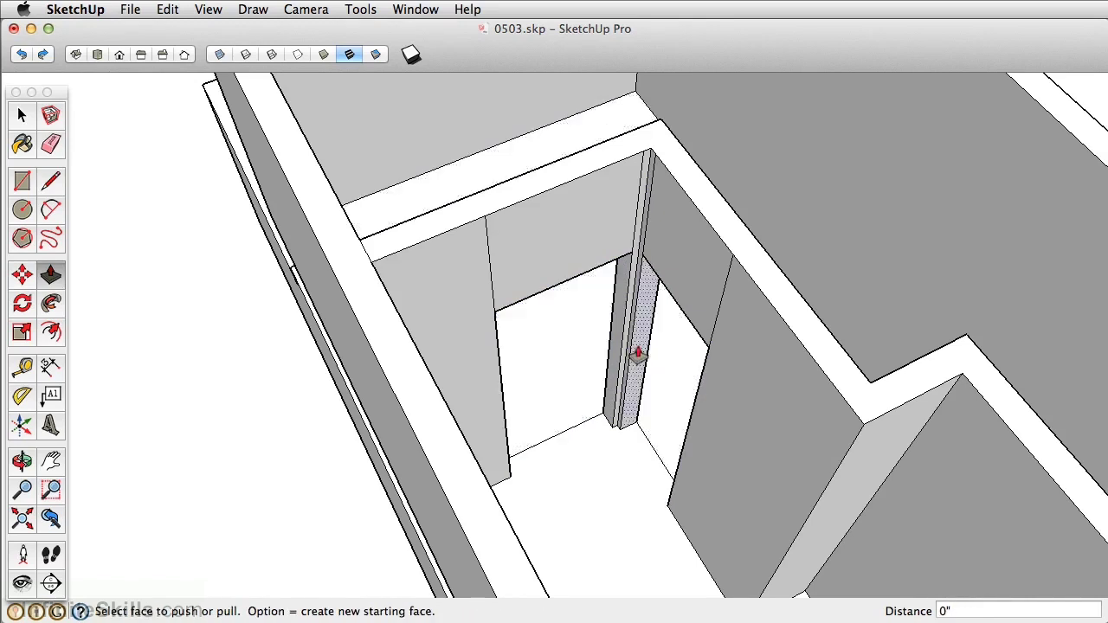
- Erase the leftover vertical edges above the two adjoining doorways on the inside of the small room
{"action": "key", "text": "e"}
{"action": "left_click", "coordinate": [491, 270]}
{"action": "mouse_move", "coordinate": [644, 195]}
{"action": "left_mouse_down"}
{"action": "mouse_move", "coordinate": [661, 185]}
{"action": "mouse_move", "coordinate": [732, 284]}
{"action": "mouse_move", "coordinate": [731, 303]}
{"action": "left_mouse_up"}
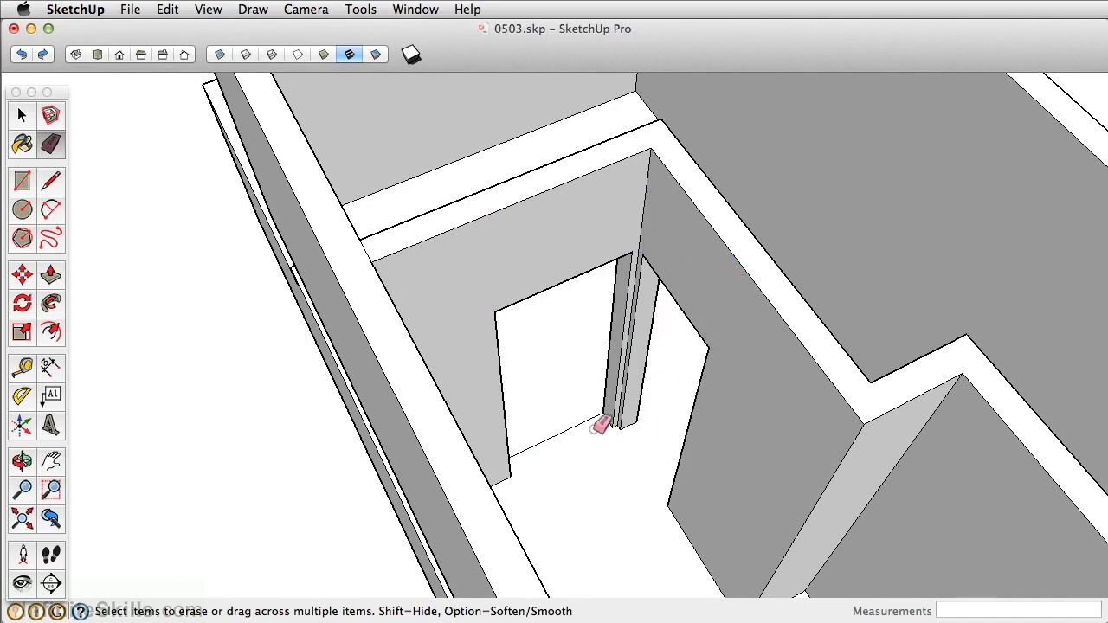
- Examine the cut doorways, partition walls and outer walls of the second floor from inside and above
{"action": "mouse_move", "coordinate": [686, 358]}
{"action": "middle_mouse_down"}
{"action": "mouse_move", "coordinate": [759, 348]}
{"action": "mouse_move", "coordinate": [415, 349]}
{"action": "mouse_move", "coordinate": [470, 374]}
{"action": "middle_mouse_up"}
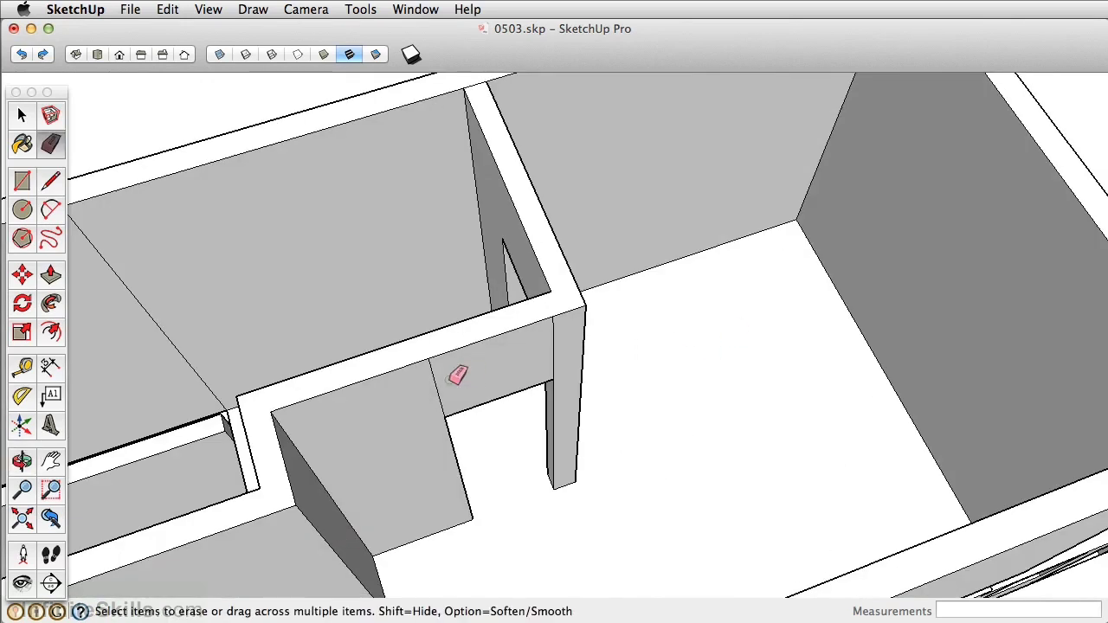
{"action": "middle_click_drag", "start_coordinate": [574, 338], "coordinate": [436, 355]}
{"action": "scroll", "coordinate": [482, 239], "scroll_direction": "down", "scroll_amount": 3}
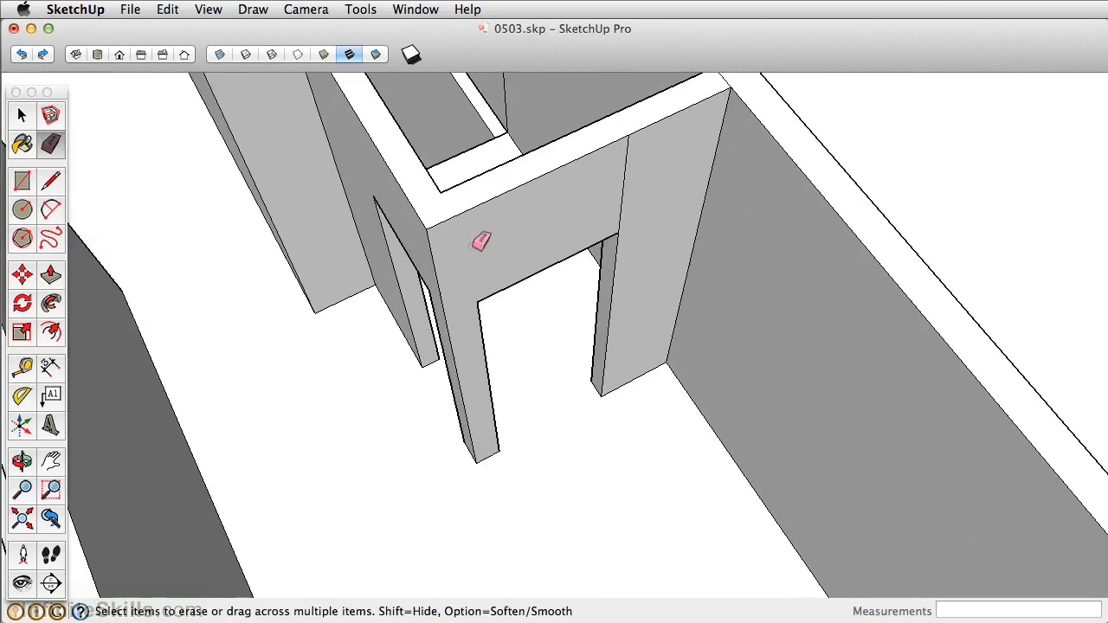
{"action": "middle_click_drag", "start_coordinate": [603, 187], "coordinate": [638, 410]}
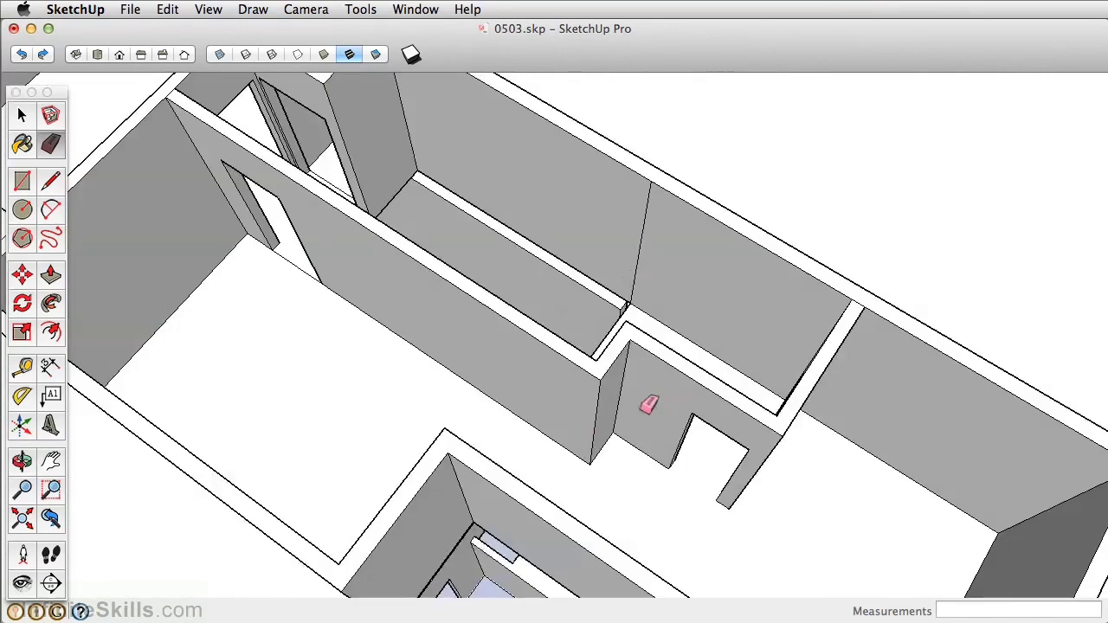
{"action": "mouse_move", "coordinate": [649, 230]}
{"action": "middle_mouse_down"}
{"action": "mouse_move", "coordinate": [574, 354]}
{"action": "mouse_move", "coordinate": [745, 347]}
{"action": "mouse_move", "coordinate": [539, 354]}
{"action": "mouse_move", "coordinate": [816, 415]}
{"action": "mouse_move", "coordinate": [902, 346]}
{"action": "mouse_move", "coordinate": [687, 361]}
{"action": "mouse_move", "coordinate": [687, 351]}
{"action": "middle_mouse_up"}
{"action": "scroll", "coordinate": [586, 251], "scroll_direction": "up", "scroll_amount": 4}
{"action": "scroll", "coordinate": [586, 316], "scroll_direction": "up", "scroll_amount": 2}
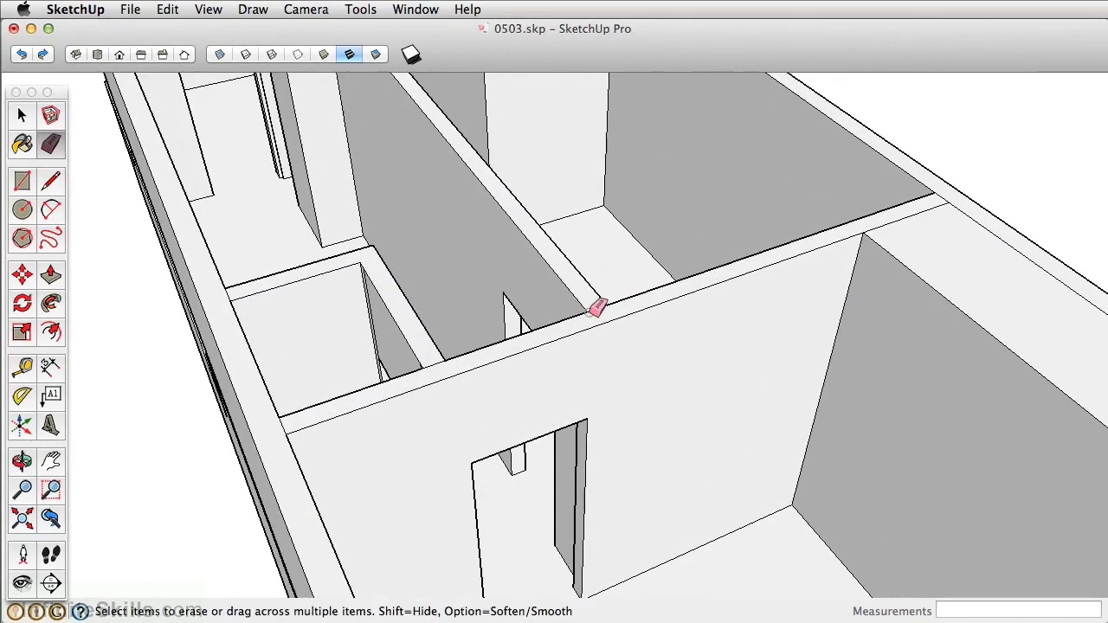
{"action": "scroll", "coordinate": [351, 384], "scroll_direction": "down", "scroll_amount": 3}
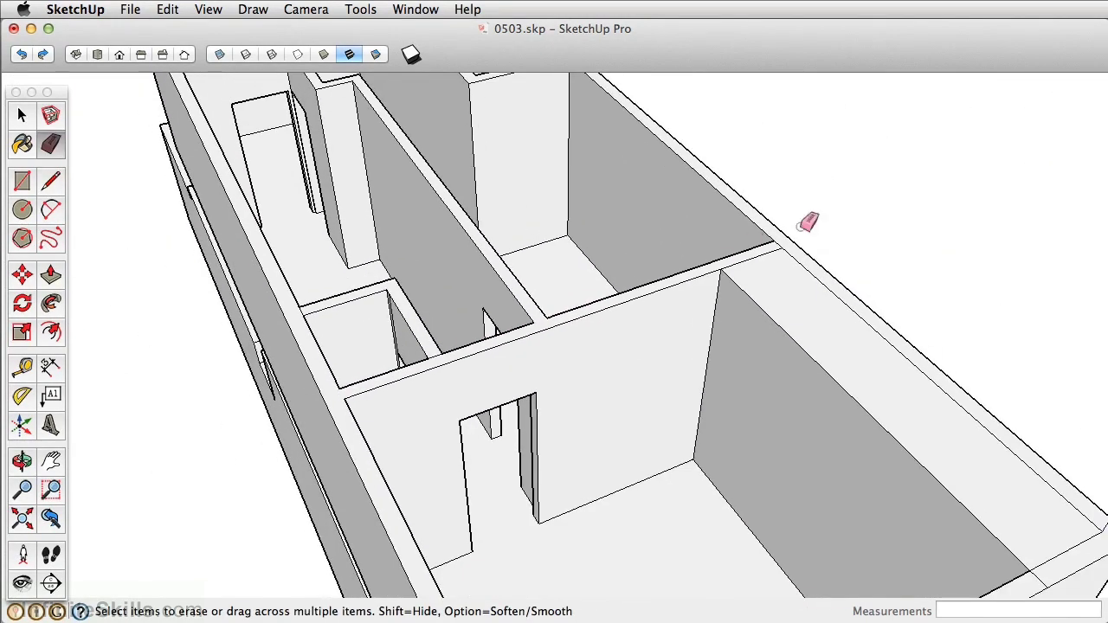
{"action": "scroll", "coordinate": [781, 231], "scroll_direction": "up", "scroll_amount": 4}
{"action": "scroll", "coordinate": [744, 251], "scroll_direction": "down", "scroll_amount": 5}
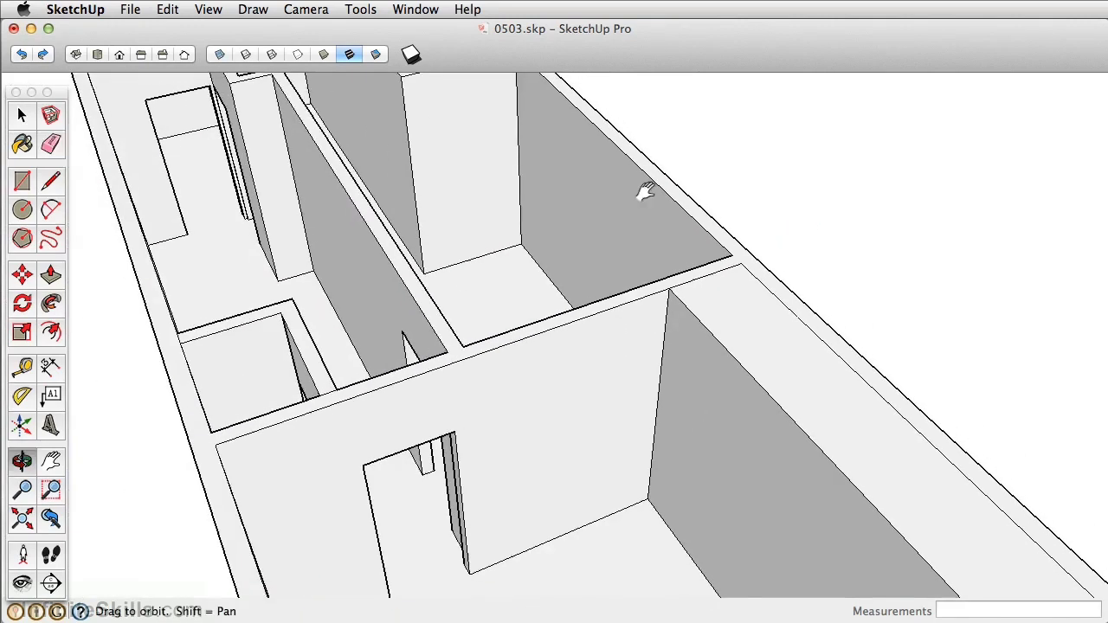
{"action": "scroll", "coordinate": [116, 198], "scroll_direction": "up", "scroll_amount": 3}
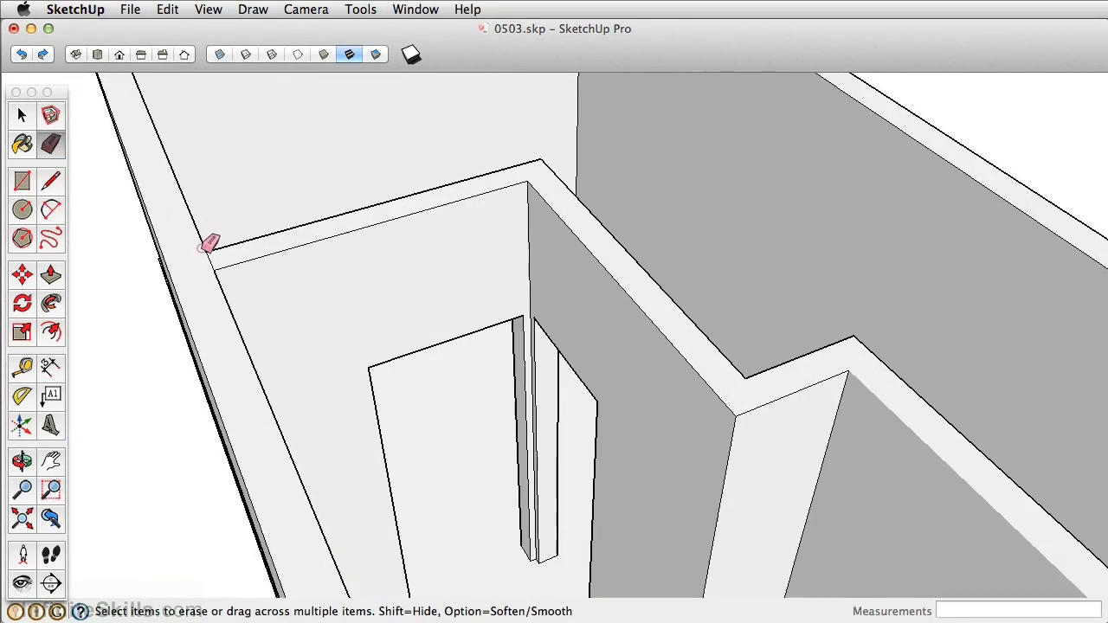
{"action": "scroll", "coordinate": [221, 251], "scroll_direction": "down", "scroll_amount": 1}
{"action": "scroll", "coordinate": [272, 210], "scroll_direction": "down", "scroll_amount": 3}
{"action": "middle_click_drag", "start_coordinate": [271, 210], "coordinate": [324, 220]}
{"action": "mouse_move", "coordinate": [353, 302]}
{"action": "middle_mouse_down"}
{"action": "mouse_move", "coordinate": [386, 336]}
{"action": "mouse_move", "coordinate": [490, 366]}
{"action": "middle_mouse_up"}
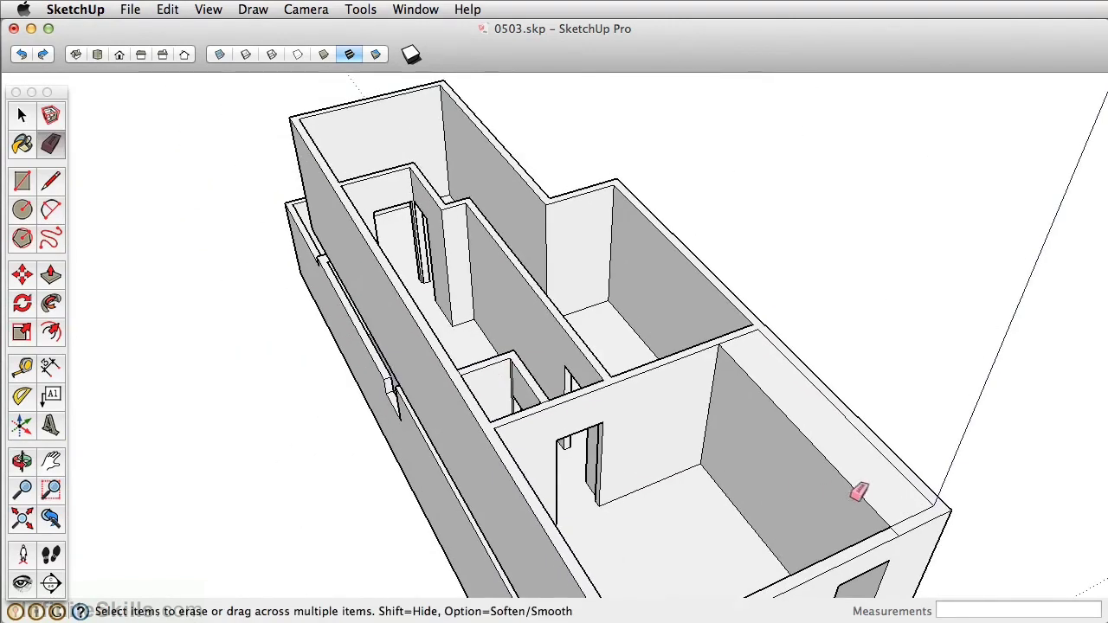
{"action": "scroll", "coordinate": [896, 512], "scroll_direction": "up", "scroll_amount": 2}
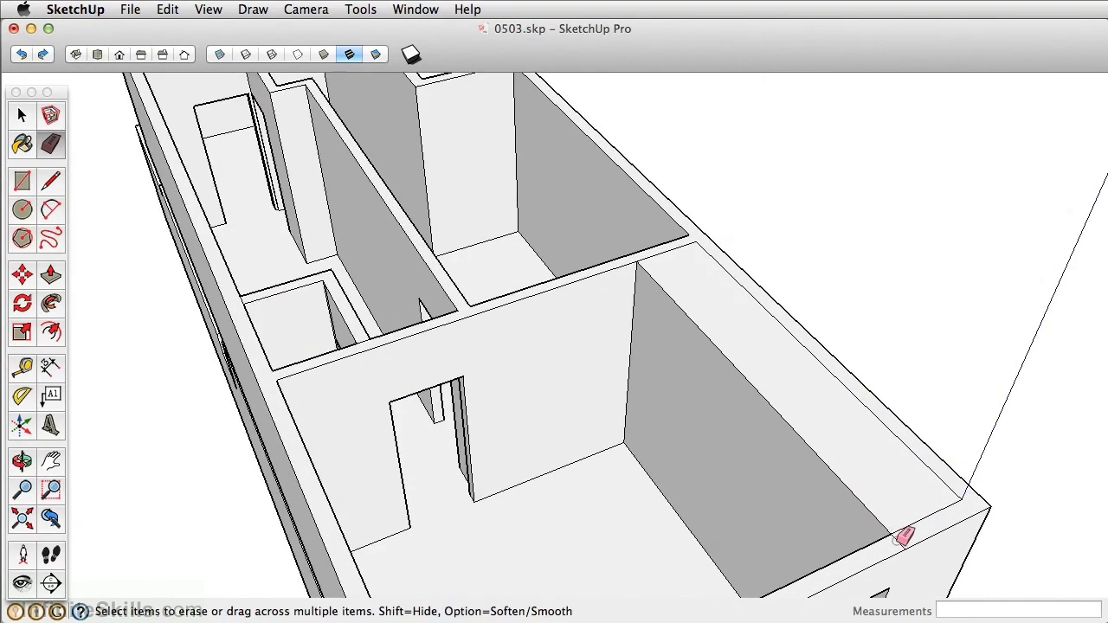
{"action": "scroll", "coordinate": [730, 440], "scroll_direction": "down", "scroll_amount": 2}
{"action": "middle_click_drag", "start_coordinate": [613, 442], "coordinate": [632, 299]}
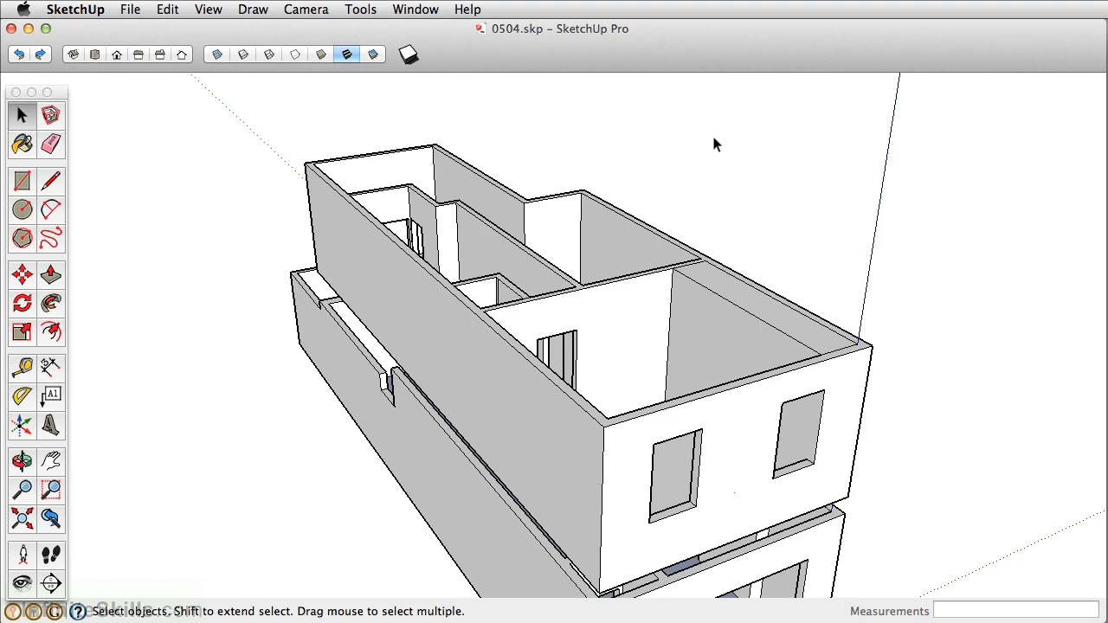
{"action": "left_click", "coordinate": [169, 10]}
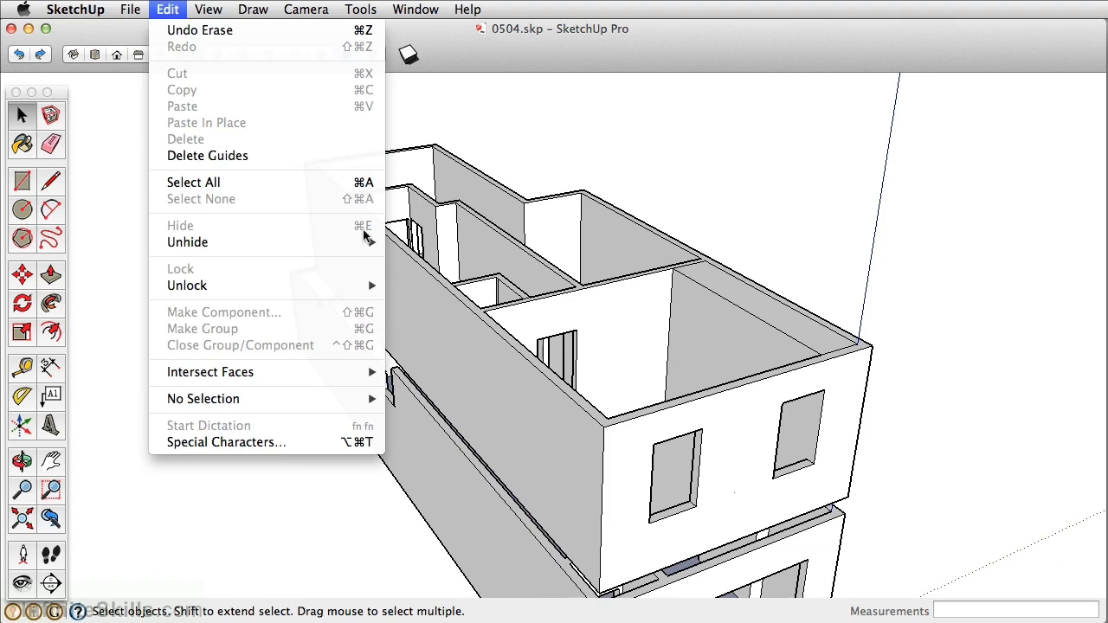
{"action": "left_click", "coordinate": [592, 175]}
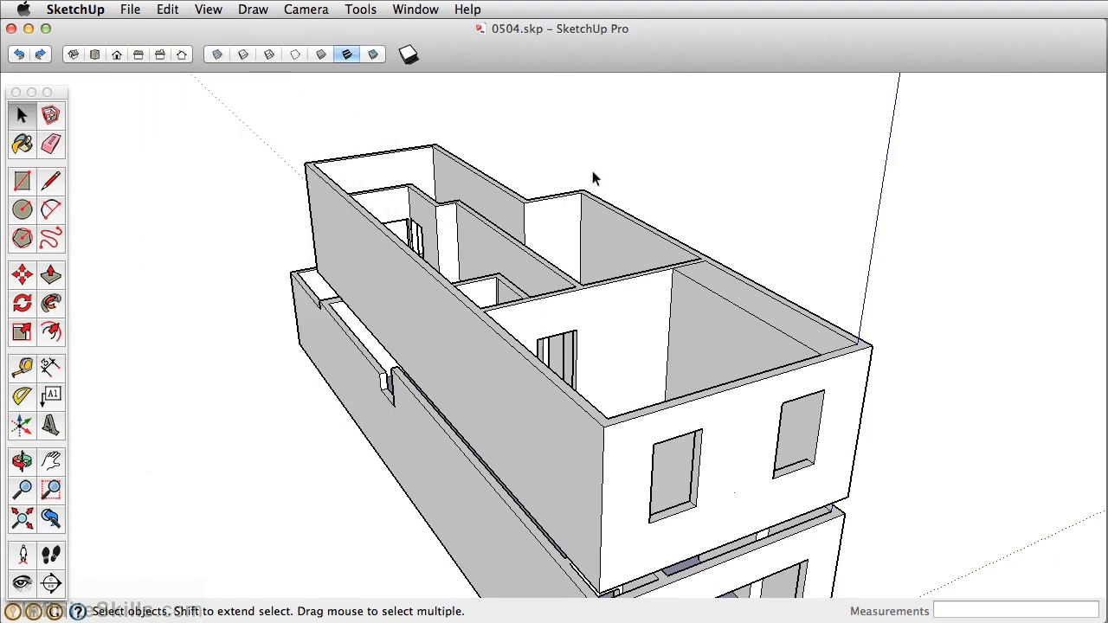
{"action": "left_click", "coordinate": [430, 470]}
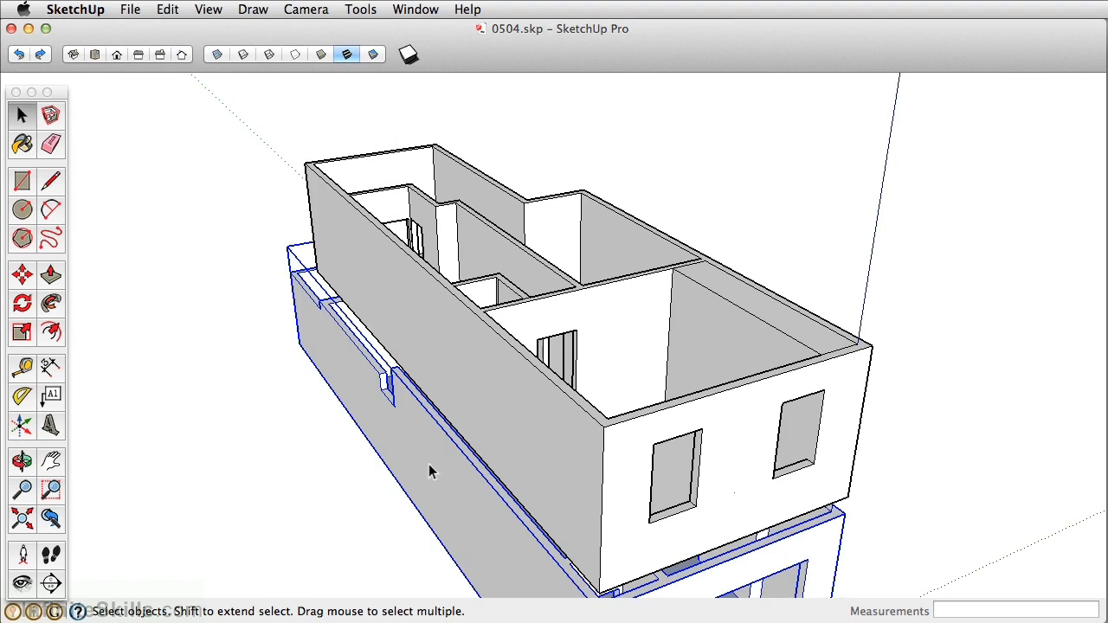
{"action": "key", "text": "h"}
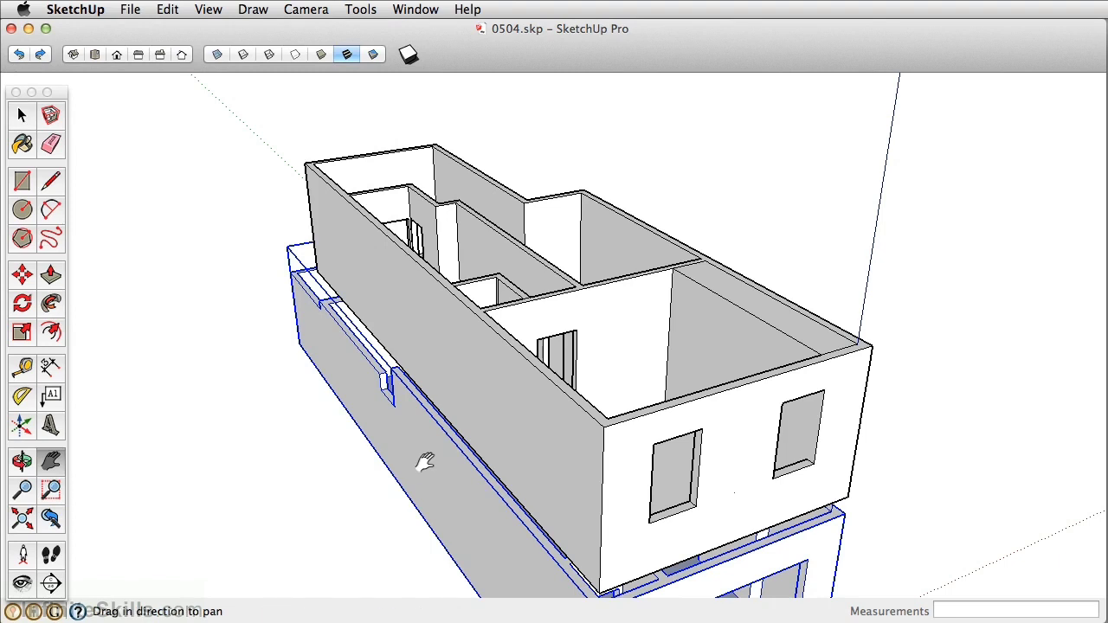
{"action": "left_click_drag", "start_coordinate": [426, 462], "coordinate": [392, 410]}
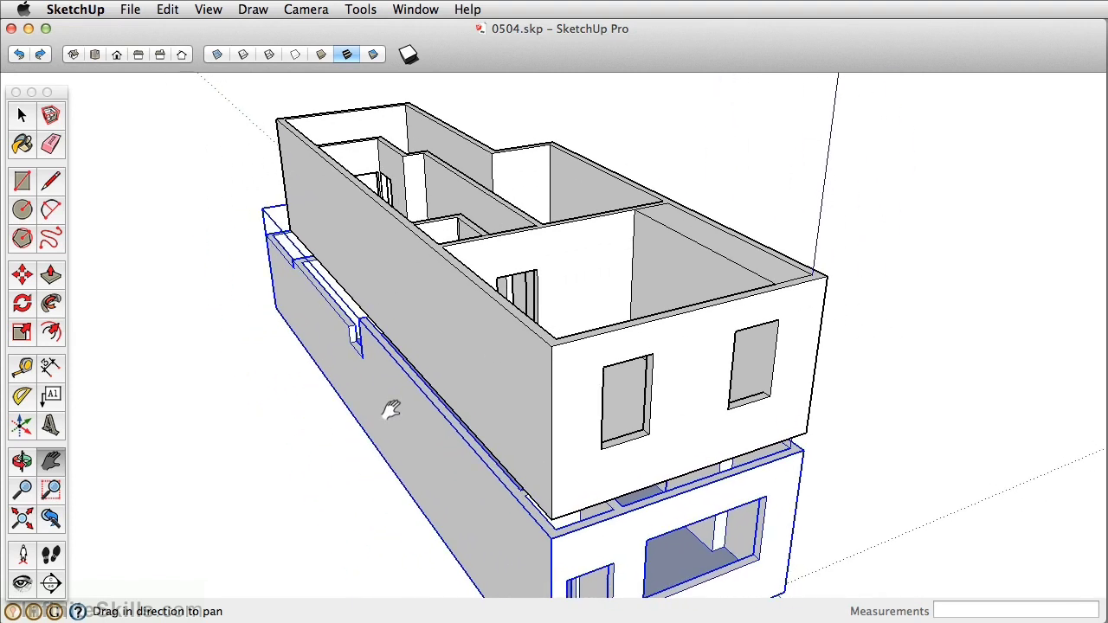
{"action": "key", "text": "o"}
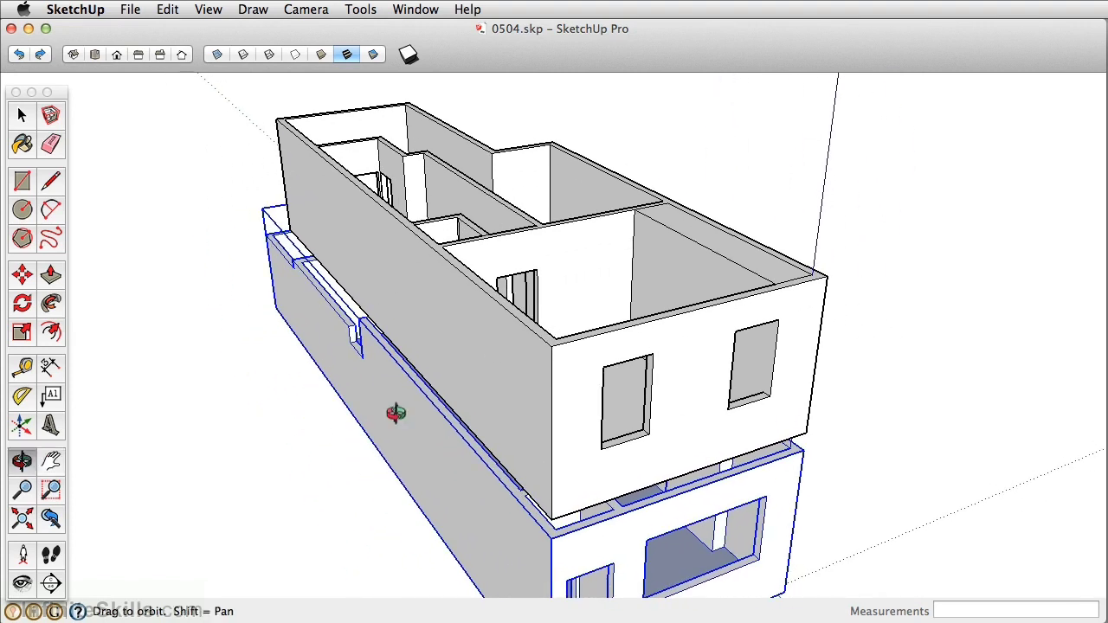
{"action": "left_click_drag", "start_coordinate": [396, 413], "coordinate": [371, 396]}
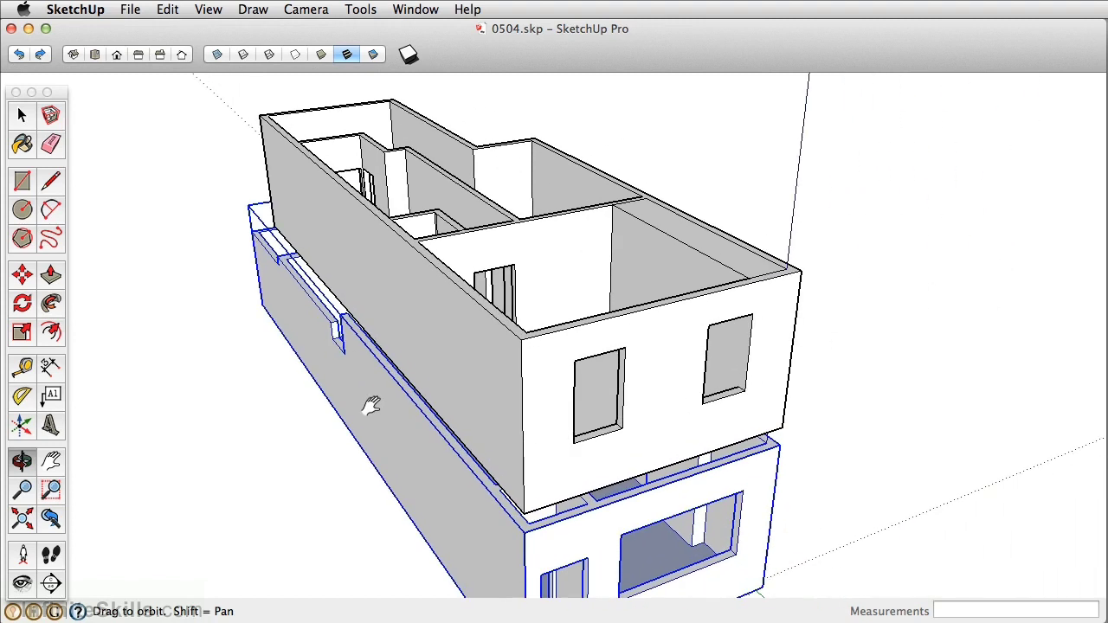
{"action": "key", "text": "h"}
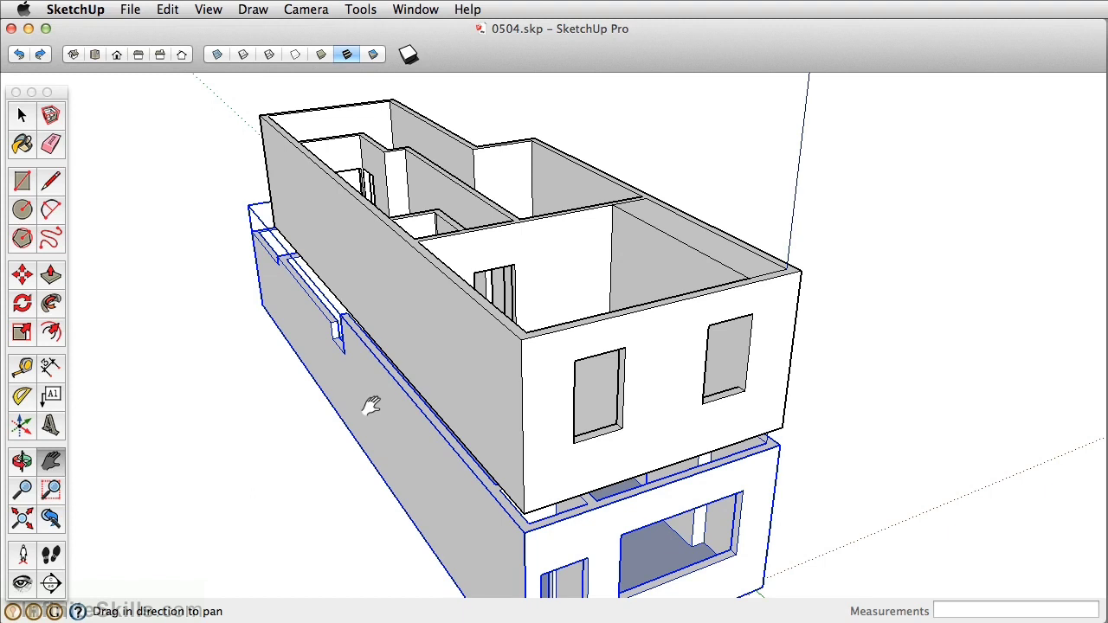
{"action": "key", "text": "space"}
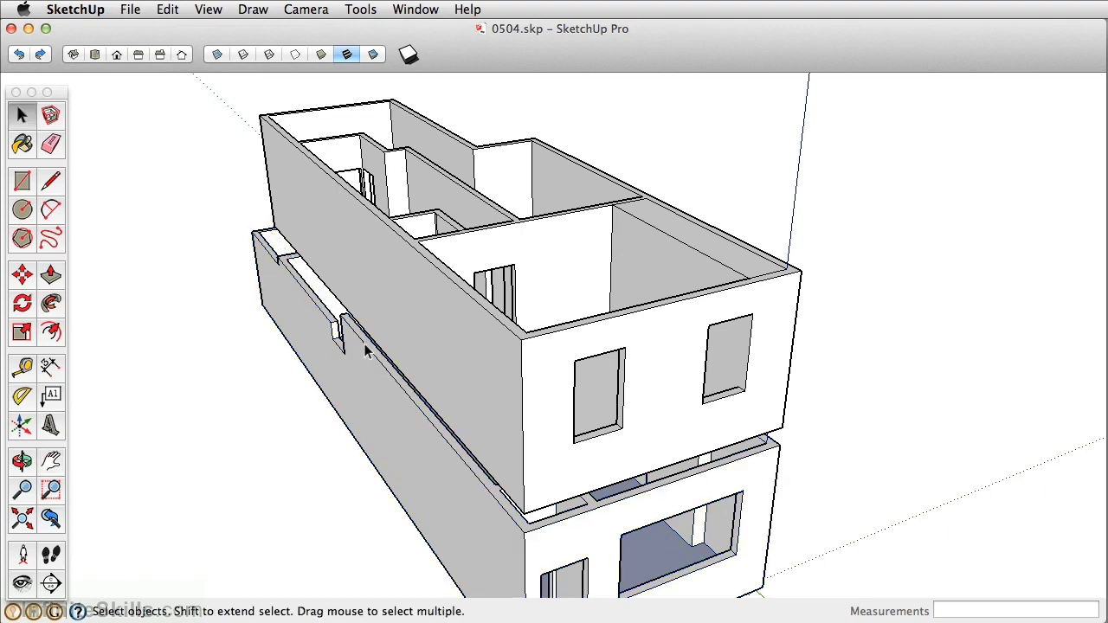
- Open the keyboard shortcut preferences and filter the functions by "hide"
{"action": "left_click", "coordinate": [414, 10]}
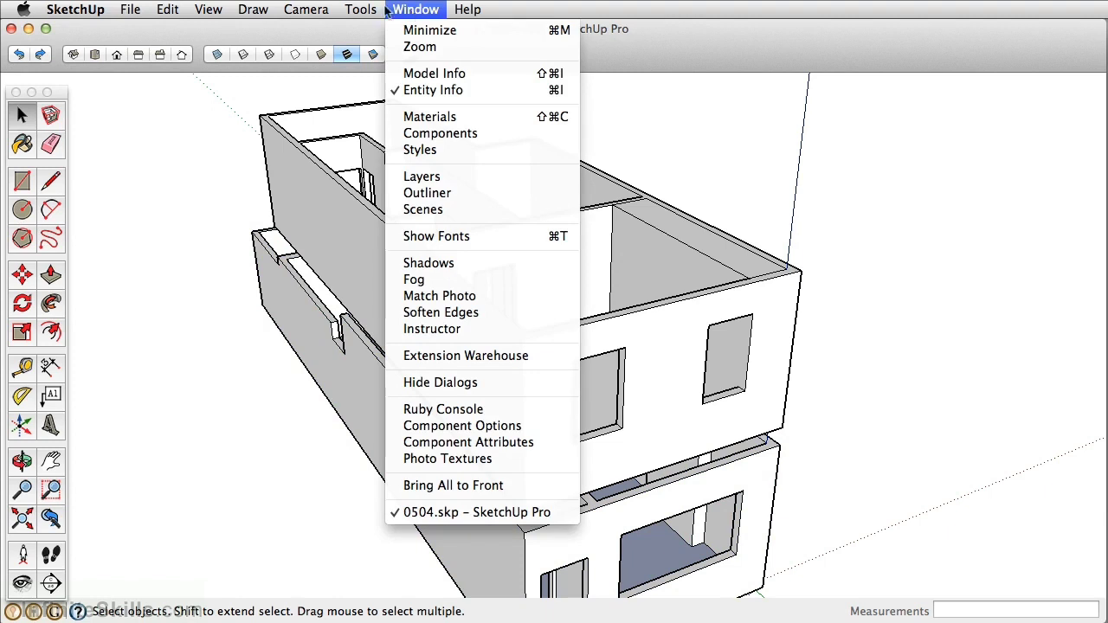
{"action": "mouse_move", "coordinate": [76, 10]}
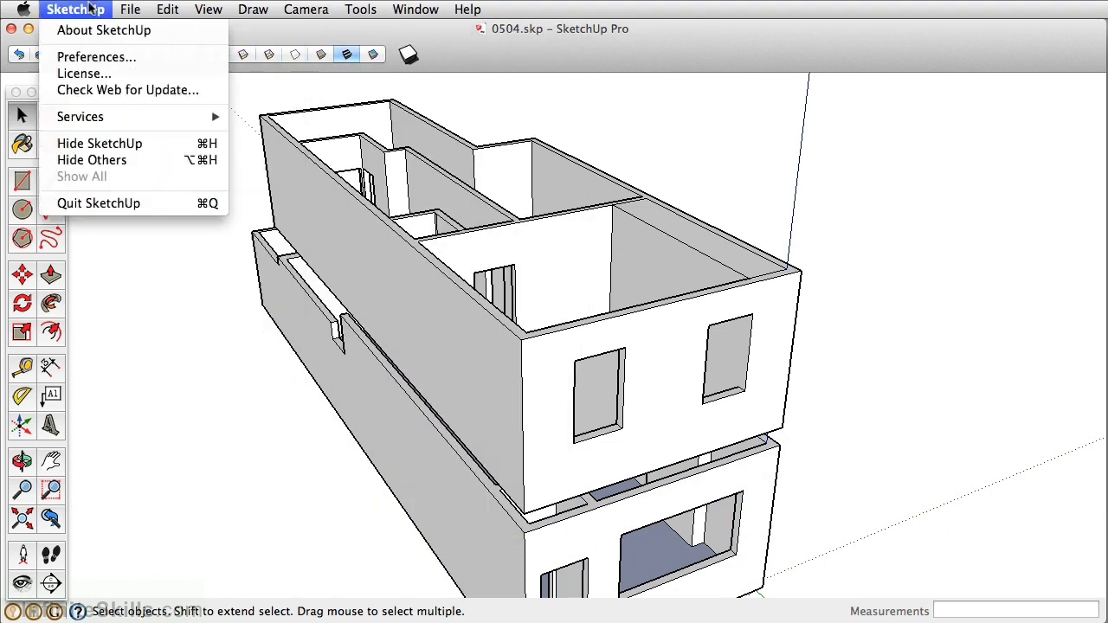
{"action": "left_click", "coordinate": [94, 56]}
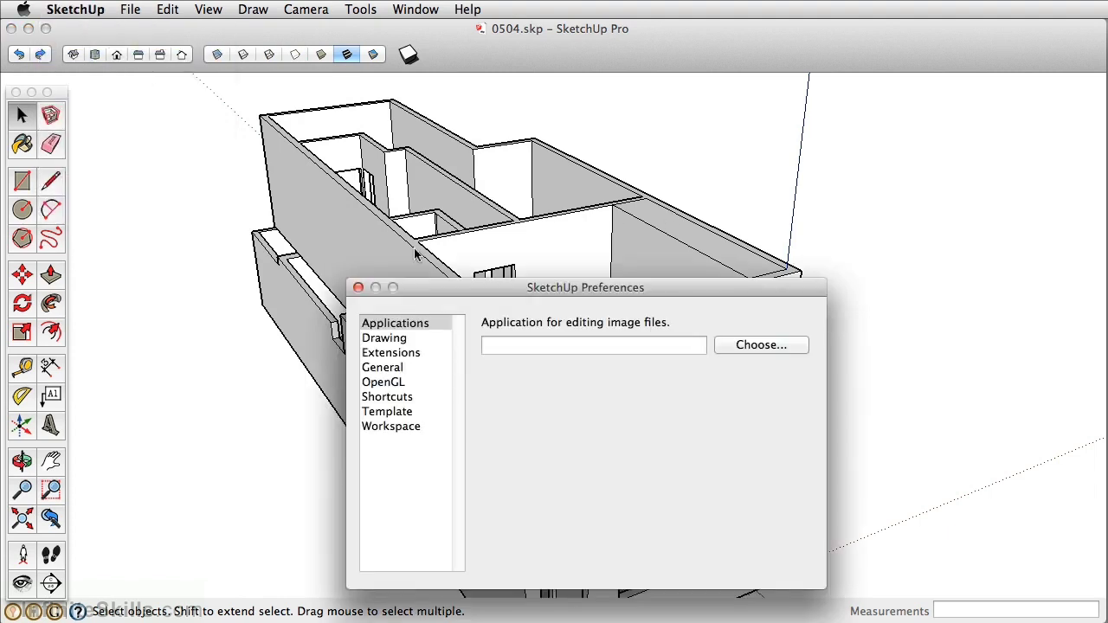
{"action": "left_click", "coordinate": [391, 397]}
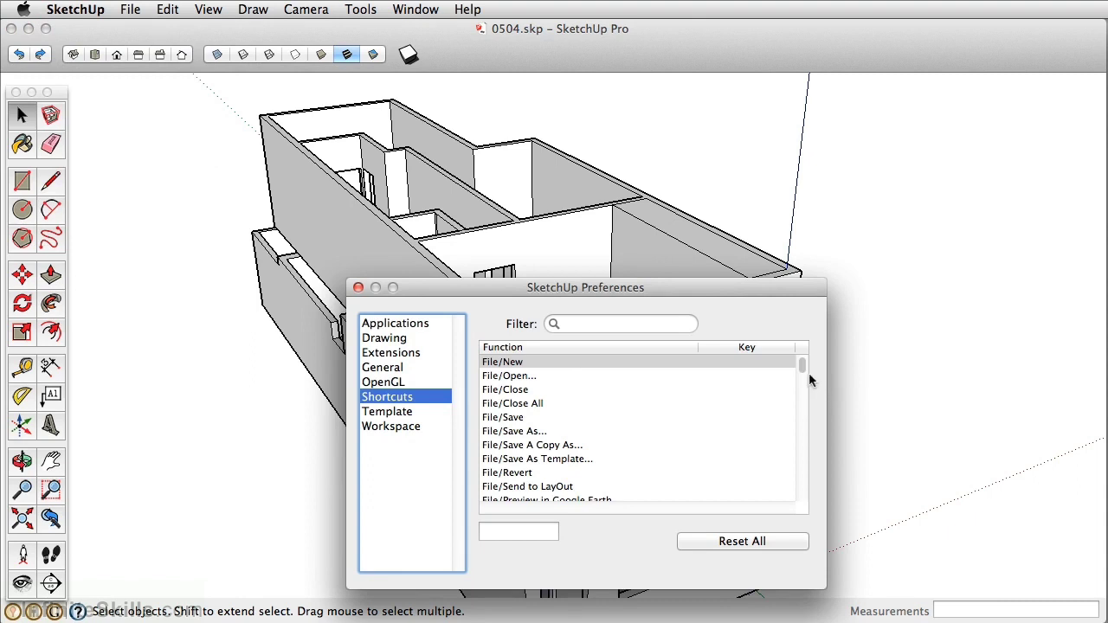
{"action": "mouse_move", "coordinate": [801, 364]}
{"action": "left_mouse_down"}
{"action": "mouse_move", "coordinate": [803, 500]}
{"action": "mouse_move", "coordinate": [800, 345]}
{"action": "left_mouse_up"}
{"action": "left_click", "coordinate": [595, 327]}
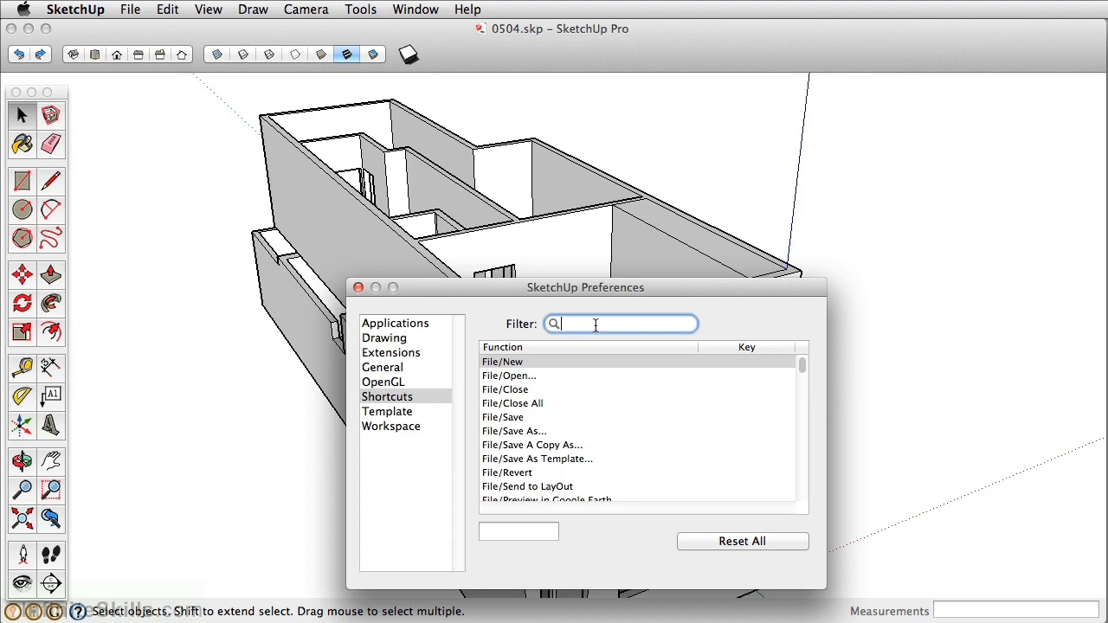
{"action": "type", "text": "hide"}
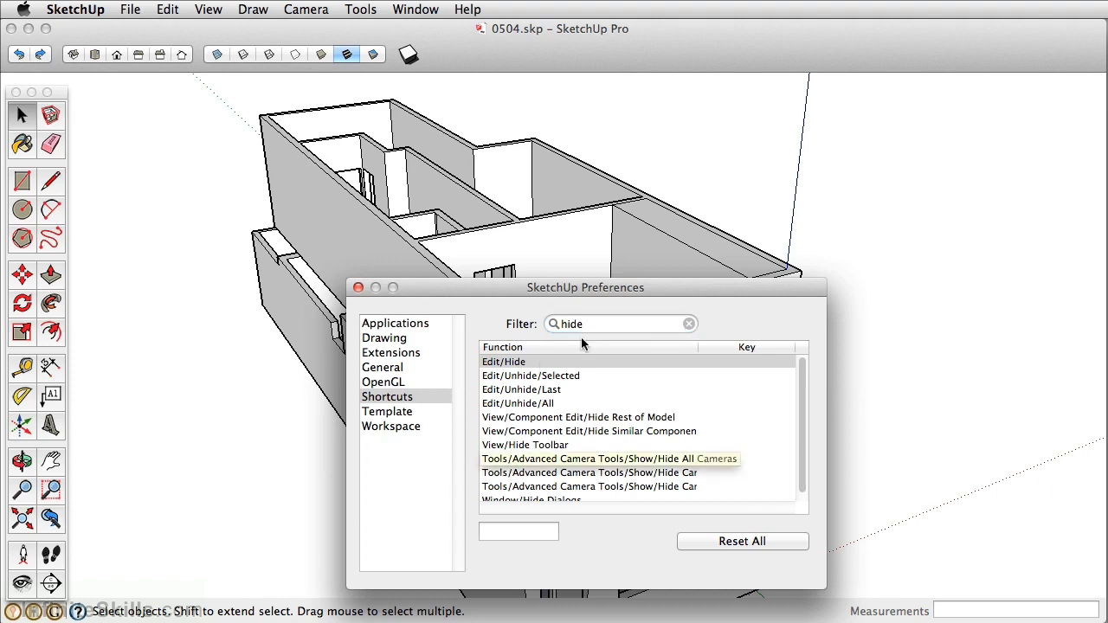
- Assign H as the shortcut for Edit/Hide, replacing its existing assignment to Camera/Pan
{"action": "left_click_drag", "start_coordinate": [543, 292], "coordinate": [534, 282]}
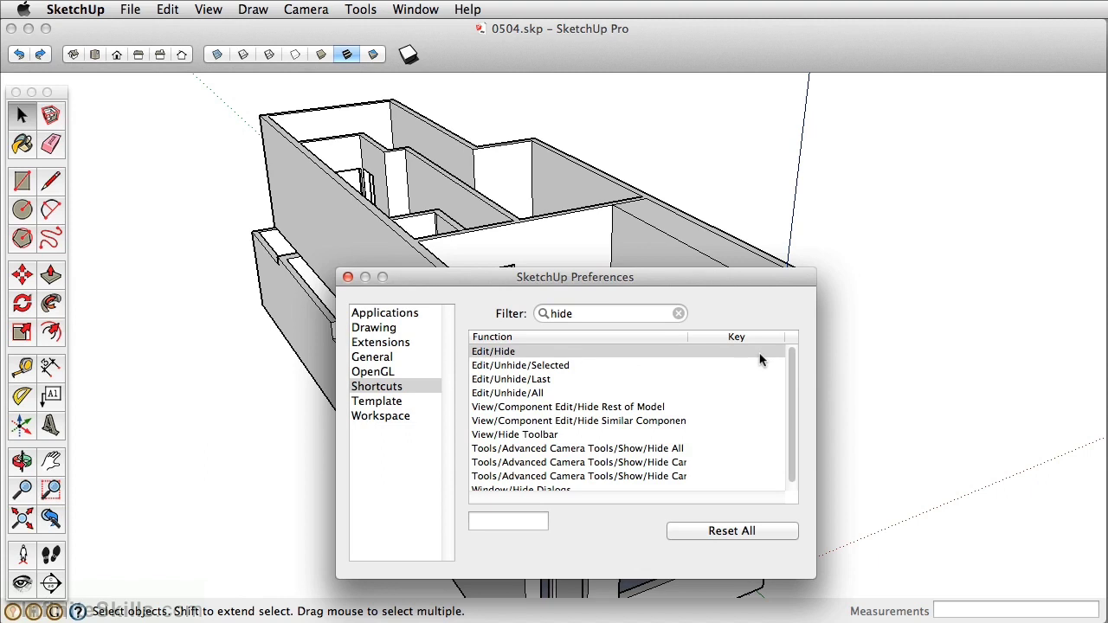
{"action": "left_click", "coordinate": [481, 519]}
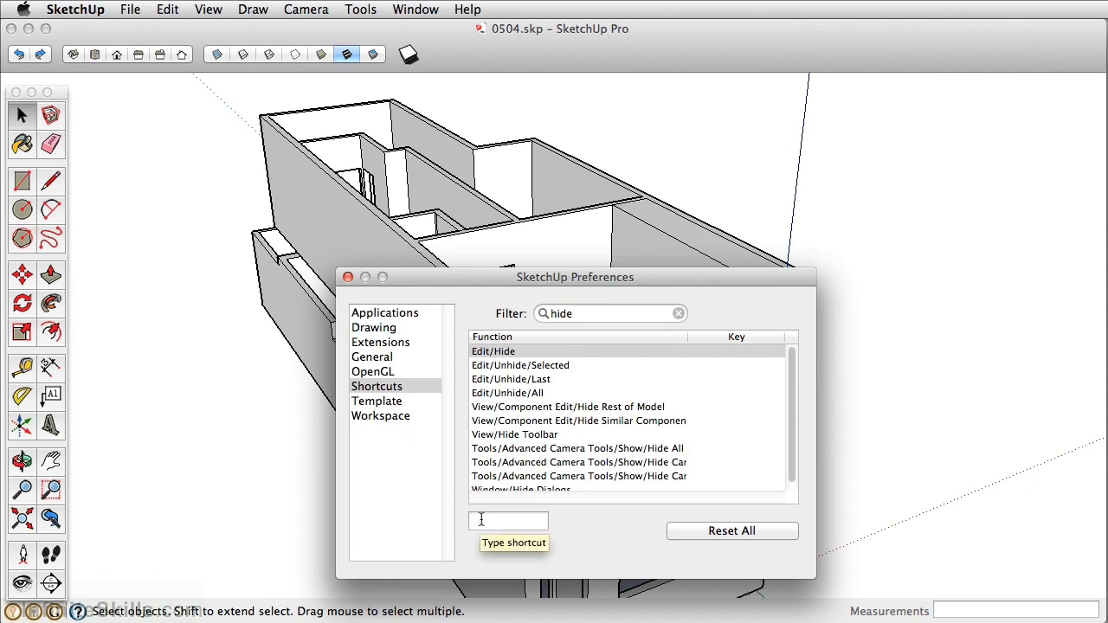
{"action": "key", "text": "h"}
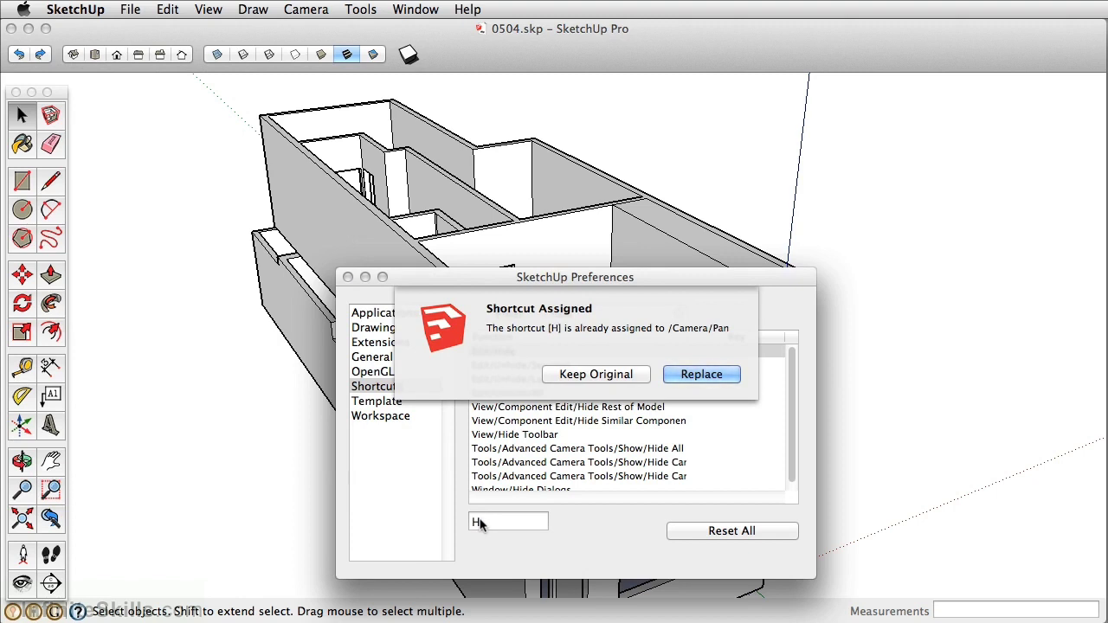
{"action": "left_click", "coordinate": [701, 374]}
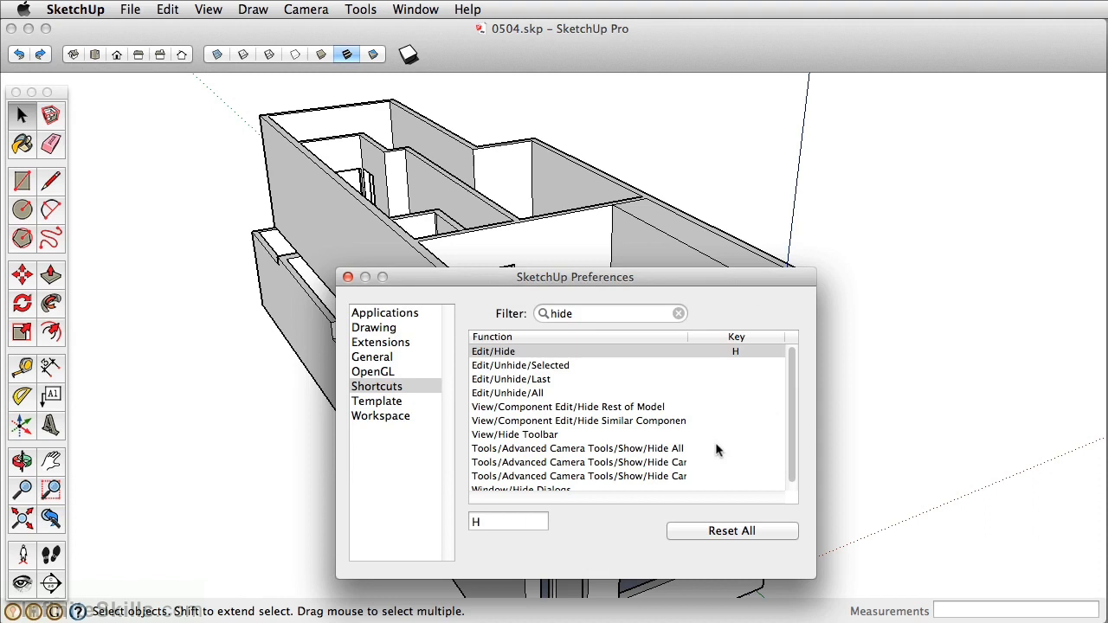
- Assign U as the shortcut for Edit/Unhide/All
{"action": "left_click", "coordinate": [542, 394]}
{"action": "left_click", "coordinate": [523, 523]}
{"action": "type", "text": "U"}
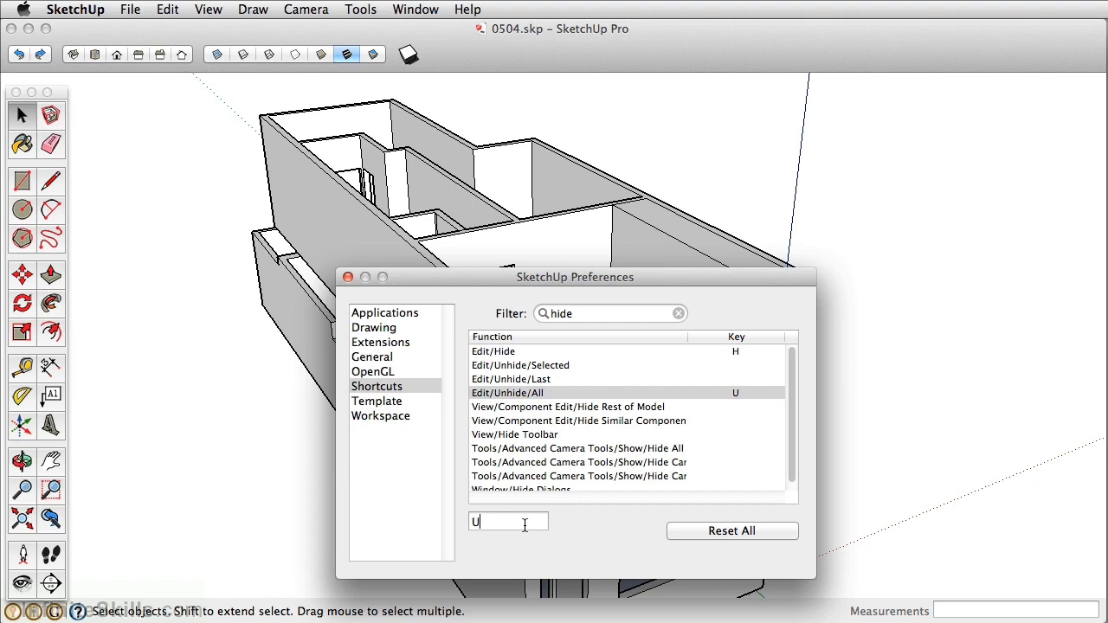
- Assign Ctrl+H as the shortcut for View/Component Edit/Hide Rest of Model and close the preferences
{"action": "left_click", "coordinate": [632, 409]}
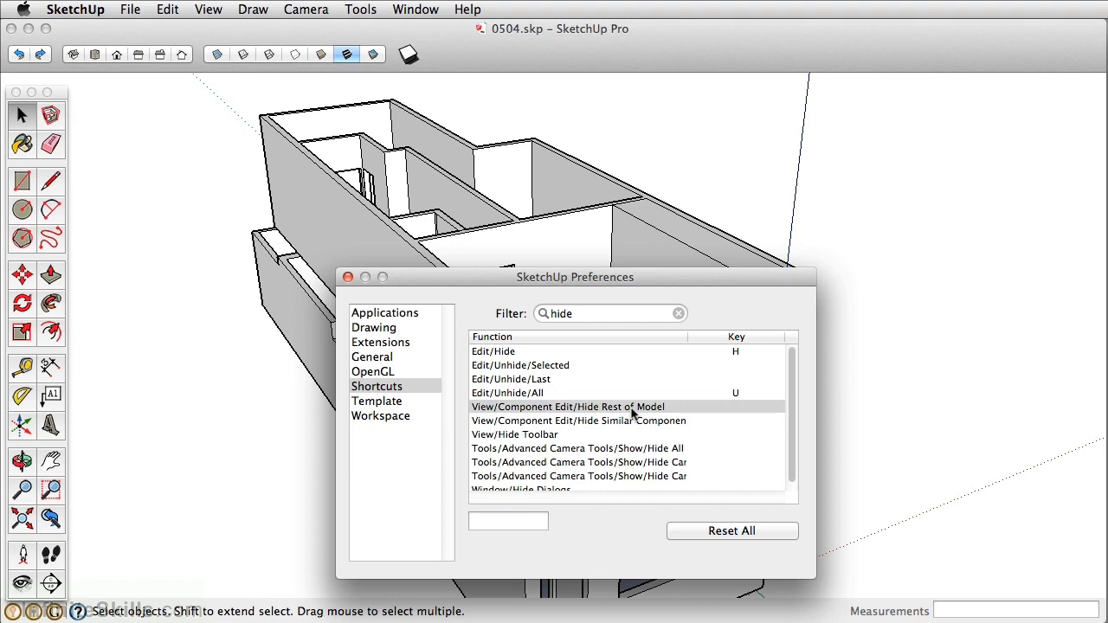
{"action": "key", "text": "ctrl+h"}
{"action": "left_click", "coordinate": [348, 278]}
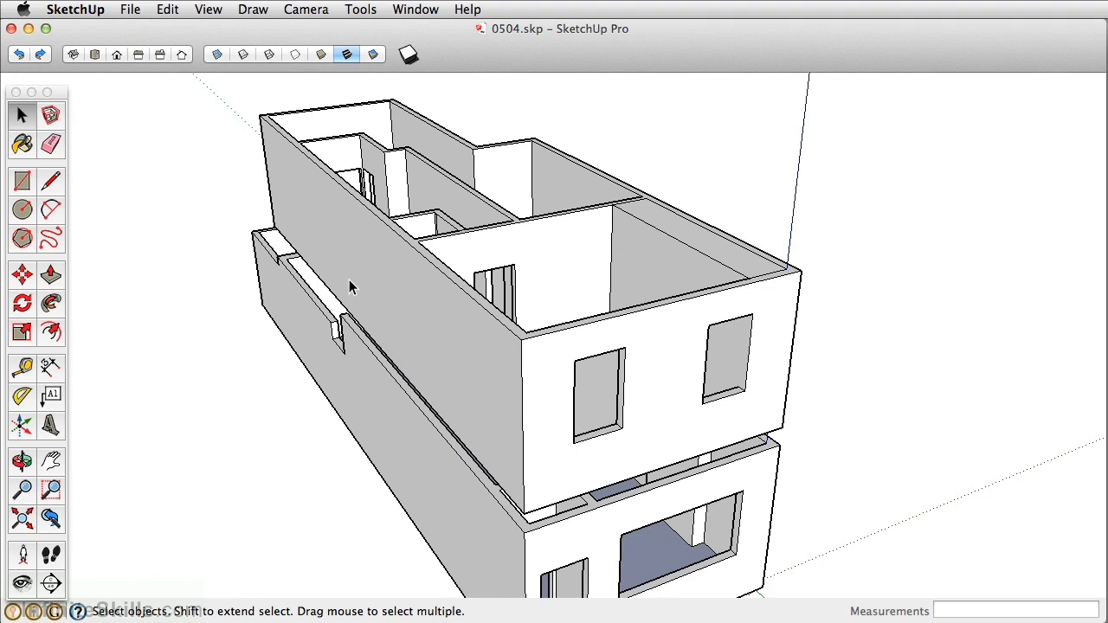
- Hide the grouped first floor beneath the second-floor walls
{"action": "left_click", "coordinate": [362, 397]}
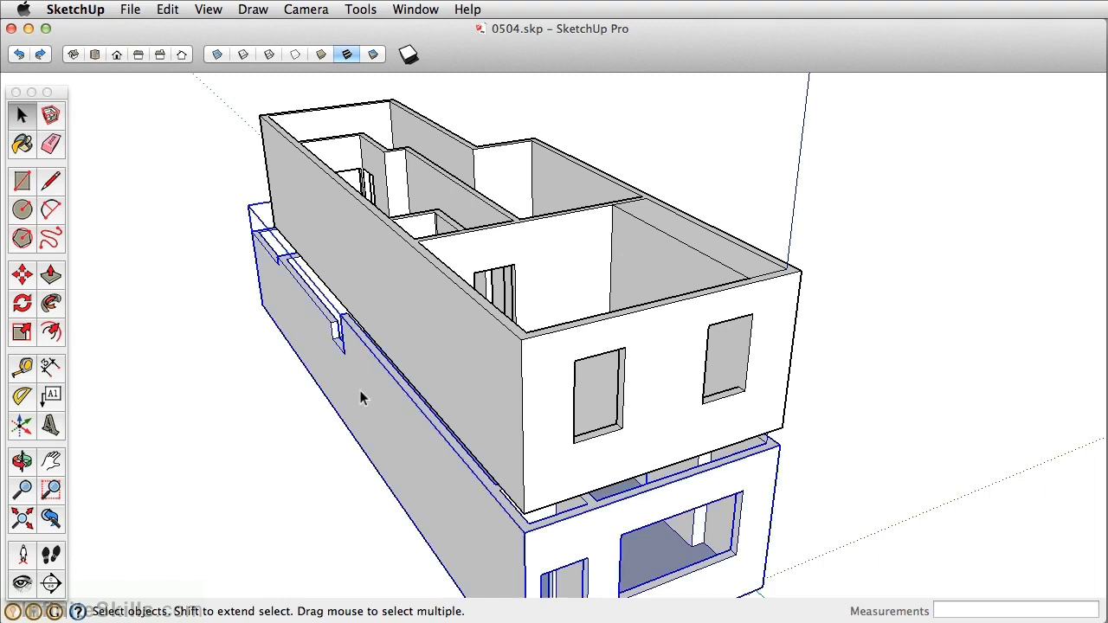
{"action": "key", "text": "Delete"}
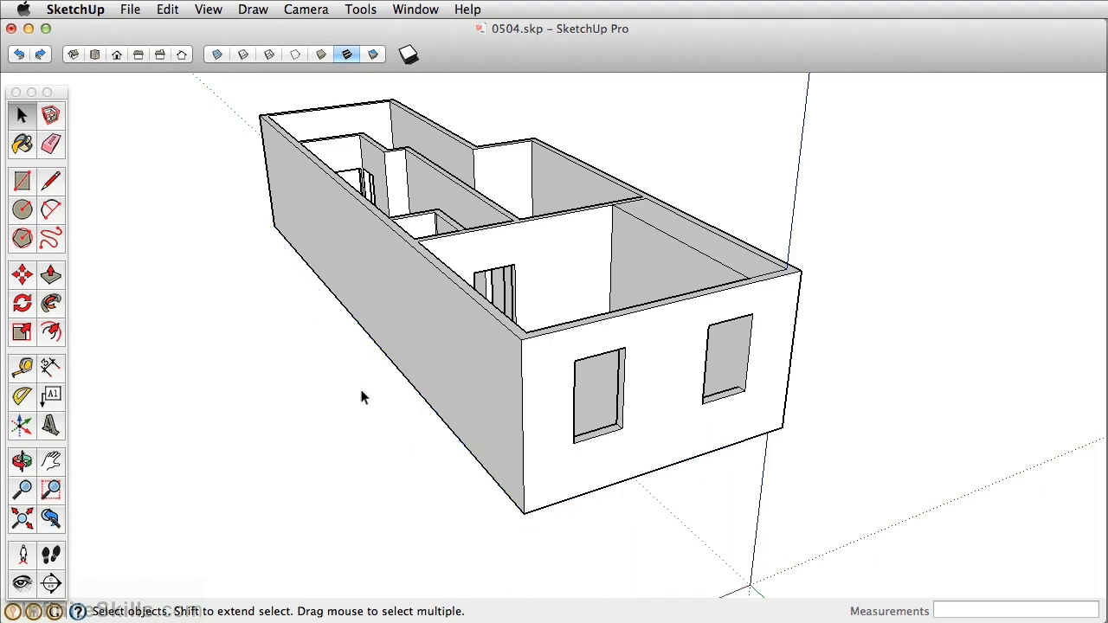
{"action": "key", "text": "o"}
{"action": "left_click_drag", "start_coordinate": [697, 302], "coordinate": [767, 314]}
{"action": "key", "text": "space"}
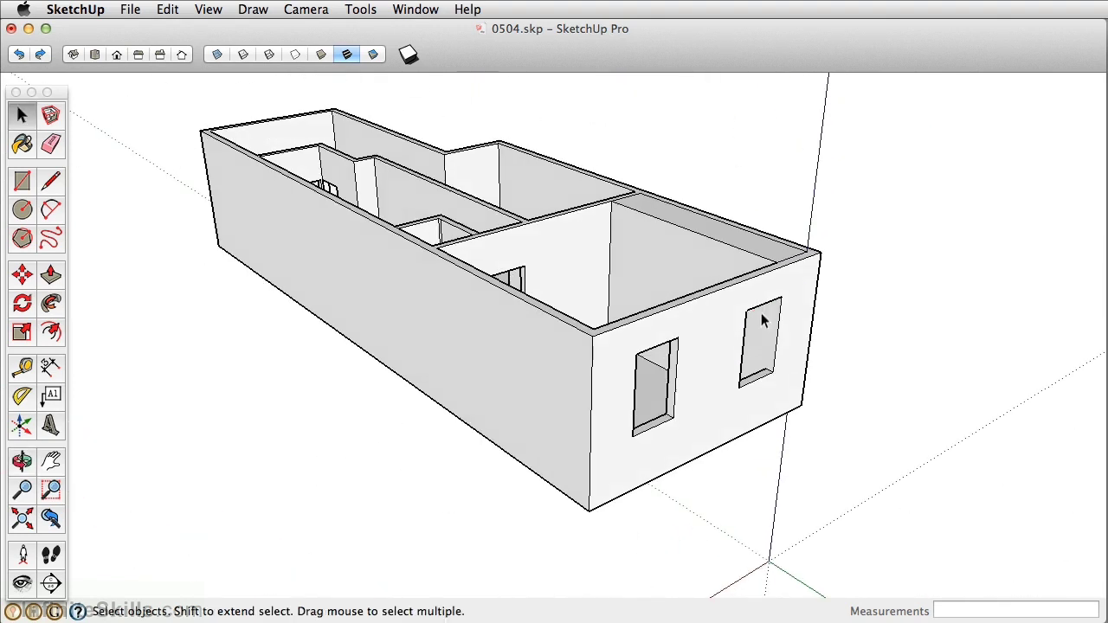
- Unhide all hidden geometry to bring back the first floor beneath the second-floor walls
{"action": "key", "text": "super+z"}
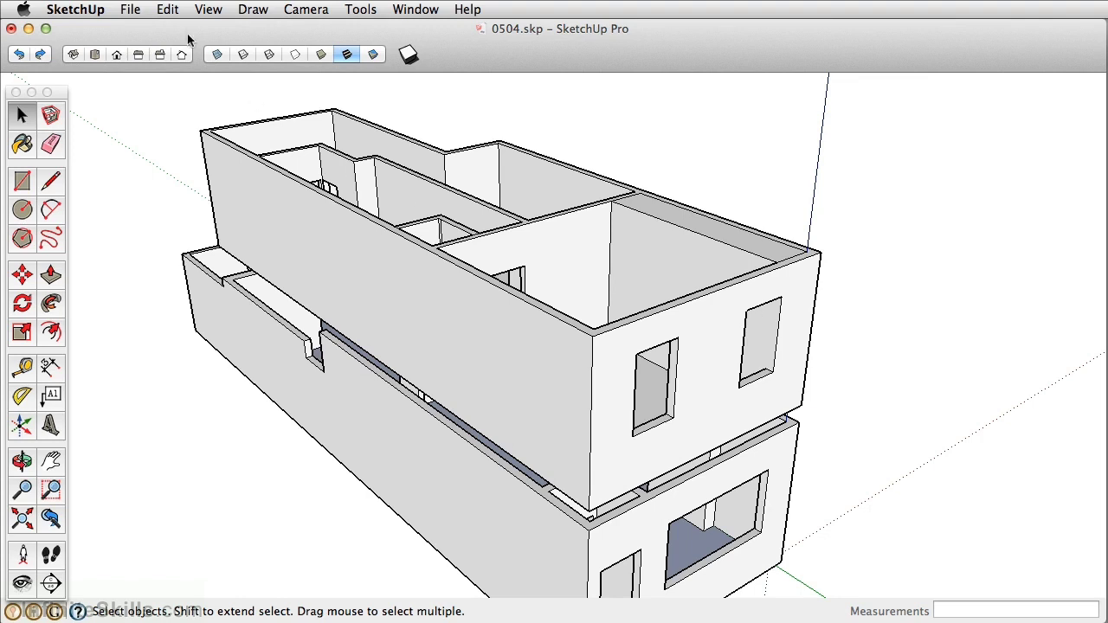
{"action": "left_click", "coordinate": [168, 9]}
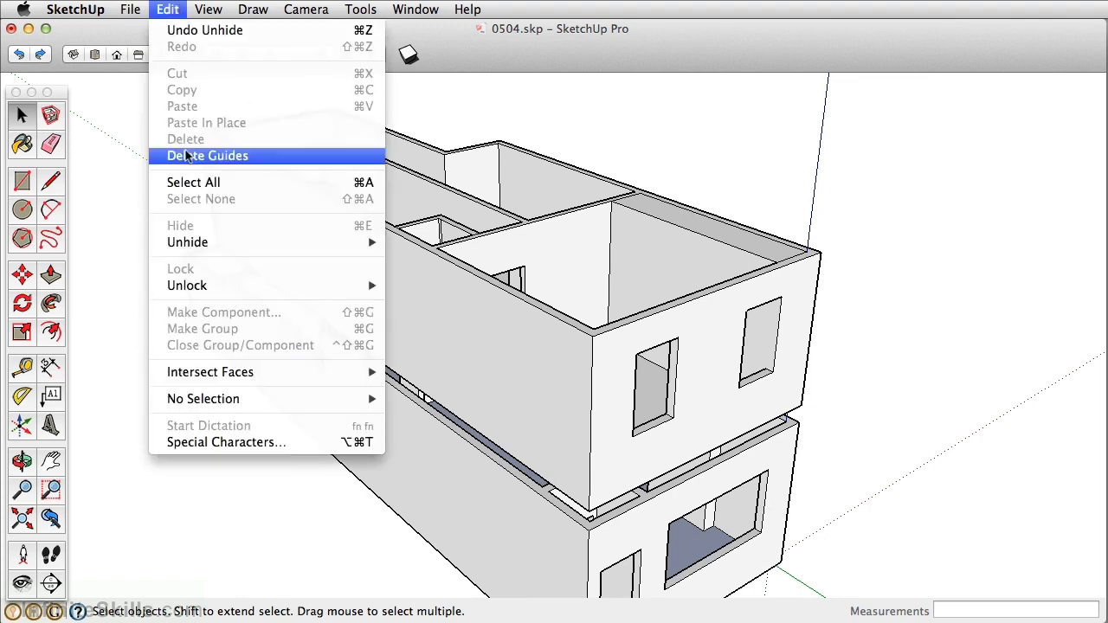
{"action": "mouse_move", "coordinate": [203, 243]}
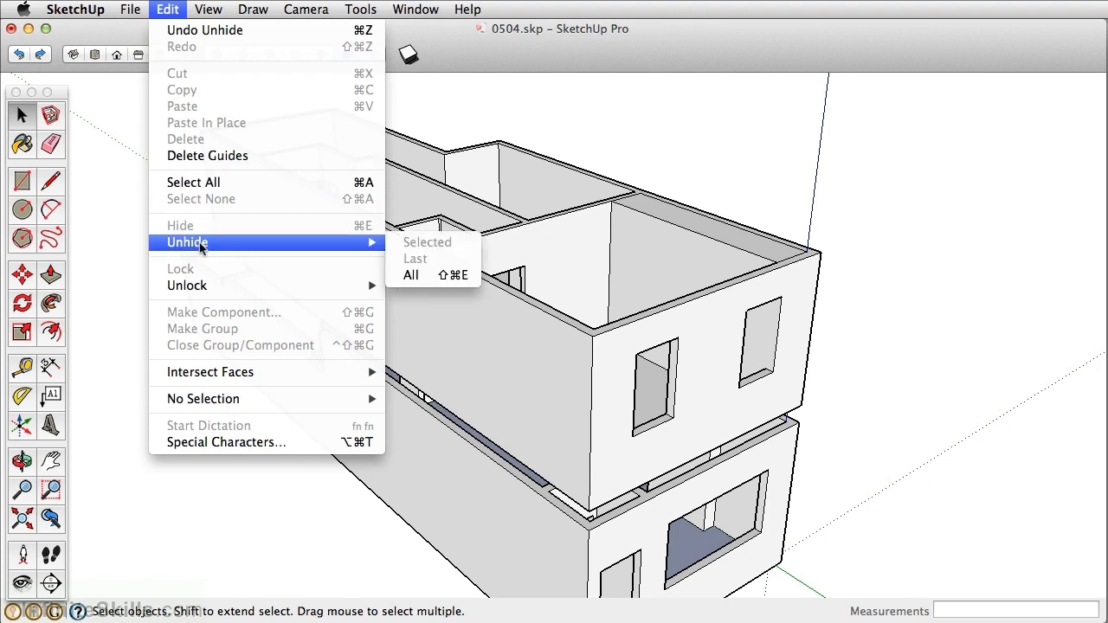
{"action": "key", "text": "shift+super+e"}
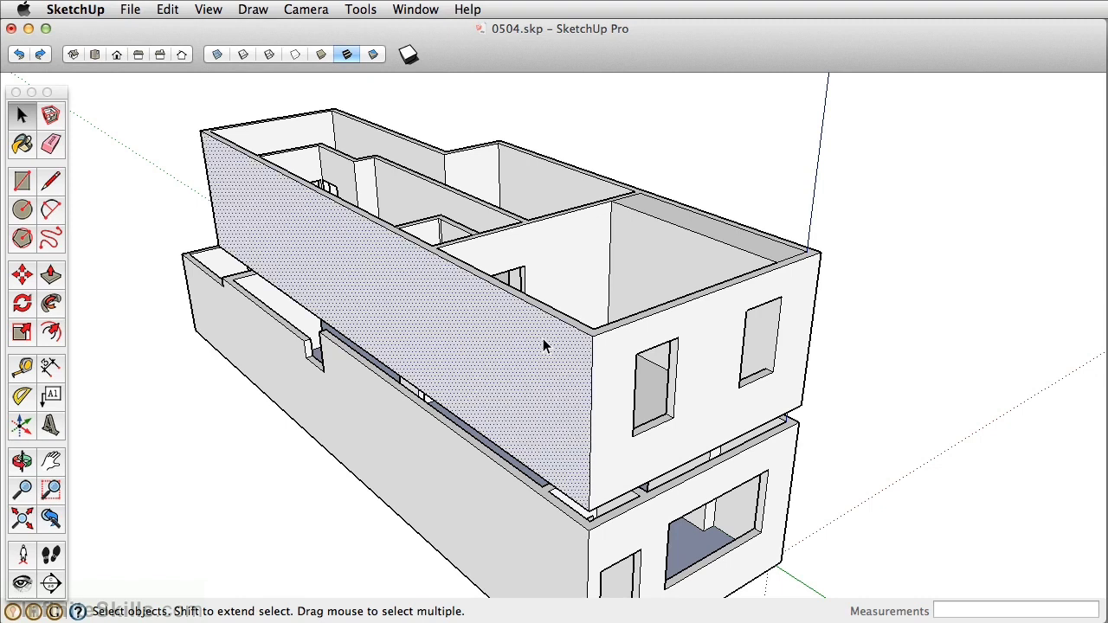
- Select all the connected second-floor walls and make them a group
{"action": "double_click", "coordinate": [543, 345]}
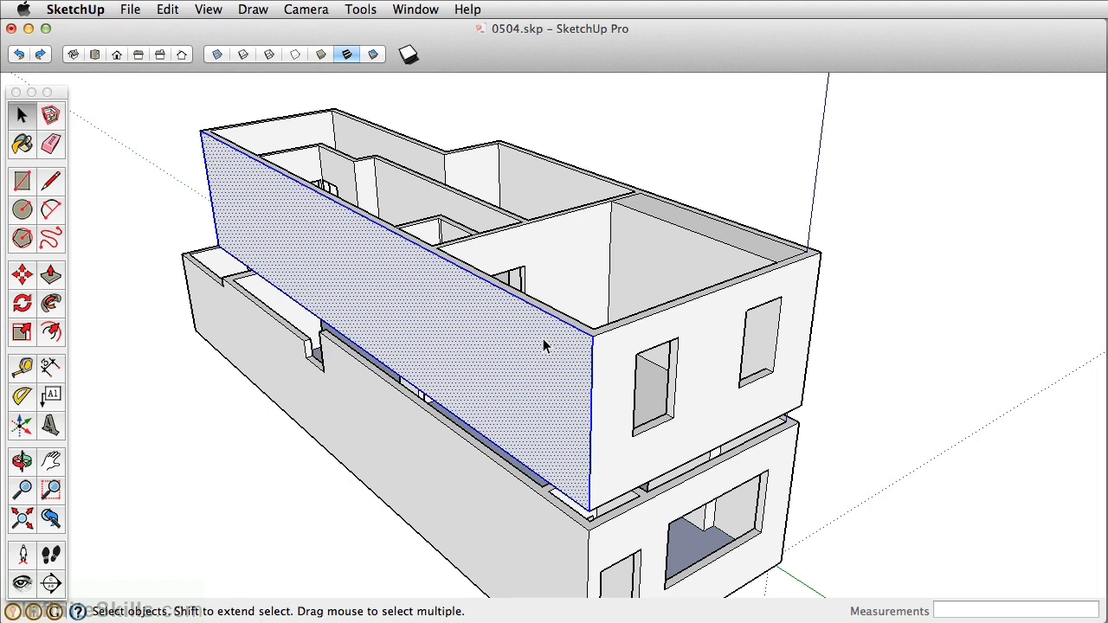
{"action": "triple_click", "coordinate": [543, 345]}
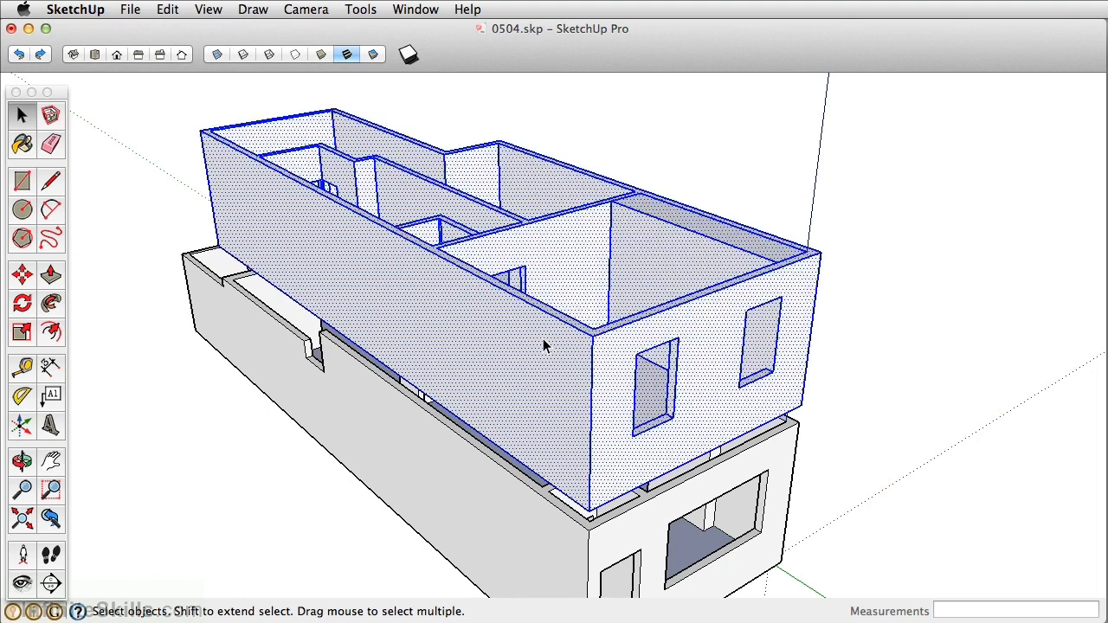
{"action": "middle_click_drag", "start_coordinate": [574, 208], "coordinate": [432, 346]}
{"action": "middle_click_drag", "start_coordinate": [502, 321], "coordinate": [526, 322]}
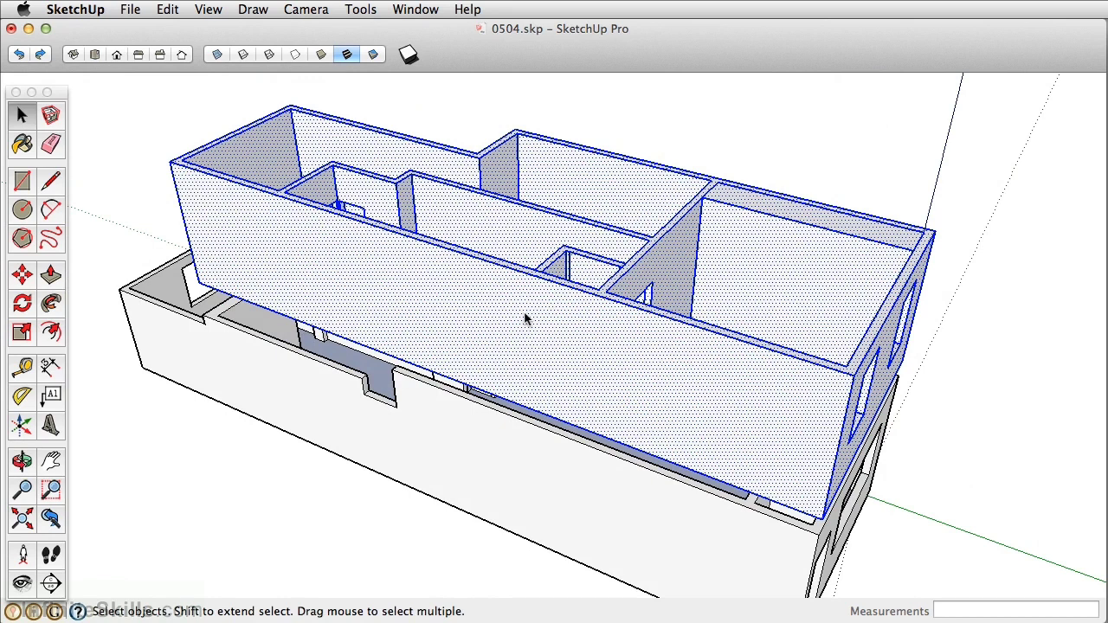
{"action": "right_click", "coordinate": [526, 320]}
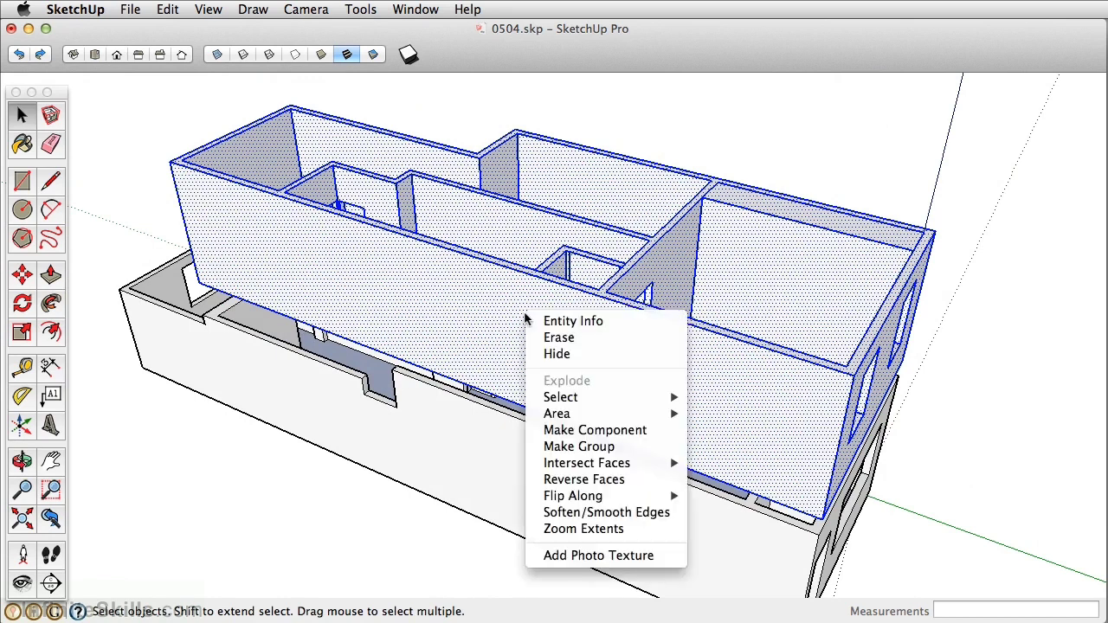
{"action": "left_click", "coordinate": [589, 447]}
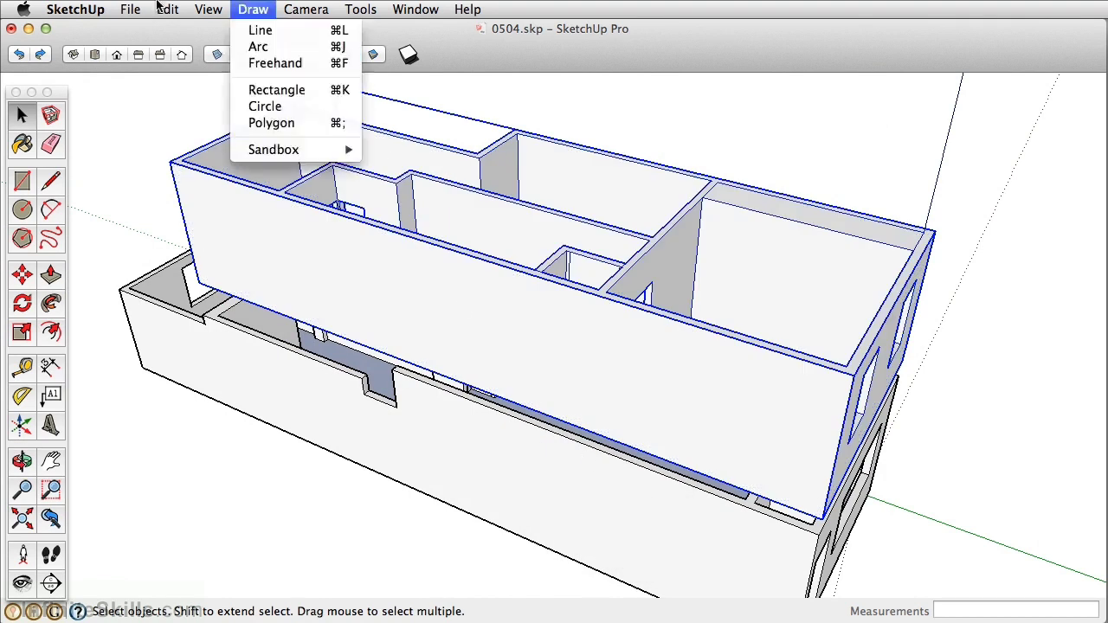
- Assign G as the shortcut for Edit/Make Group, replacing its existing assignment to Edit/Make Component, and close the preferences
{"action": "left_click", "coordinate": [76, 9]}
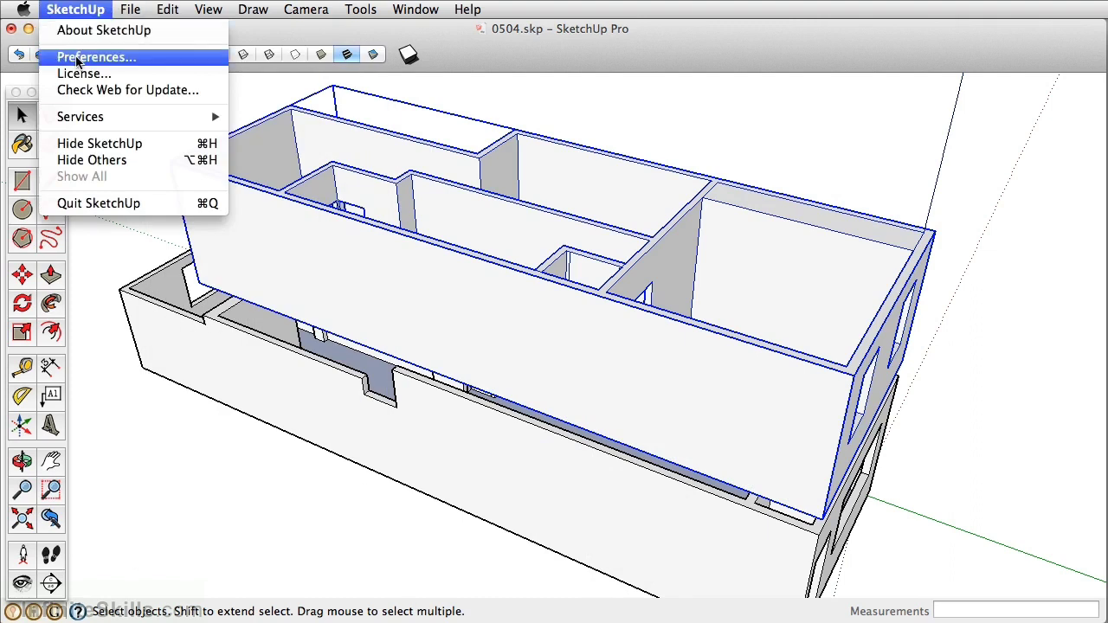
{"action": "left_click", "coordinate": [76, 57]}
{"action": "double_click", "coordinate": [610, 312]}
{"action": "type", "text": "group"}
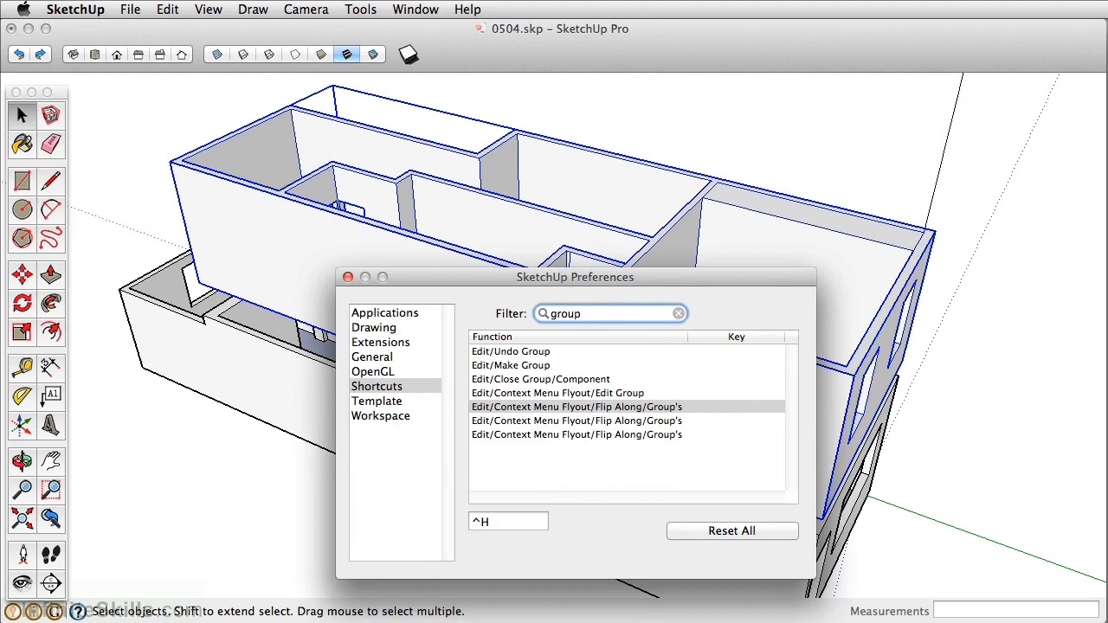
{"action": "left_click", "coordinate": [510, 365]}
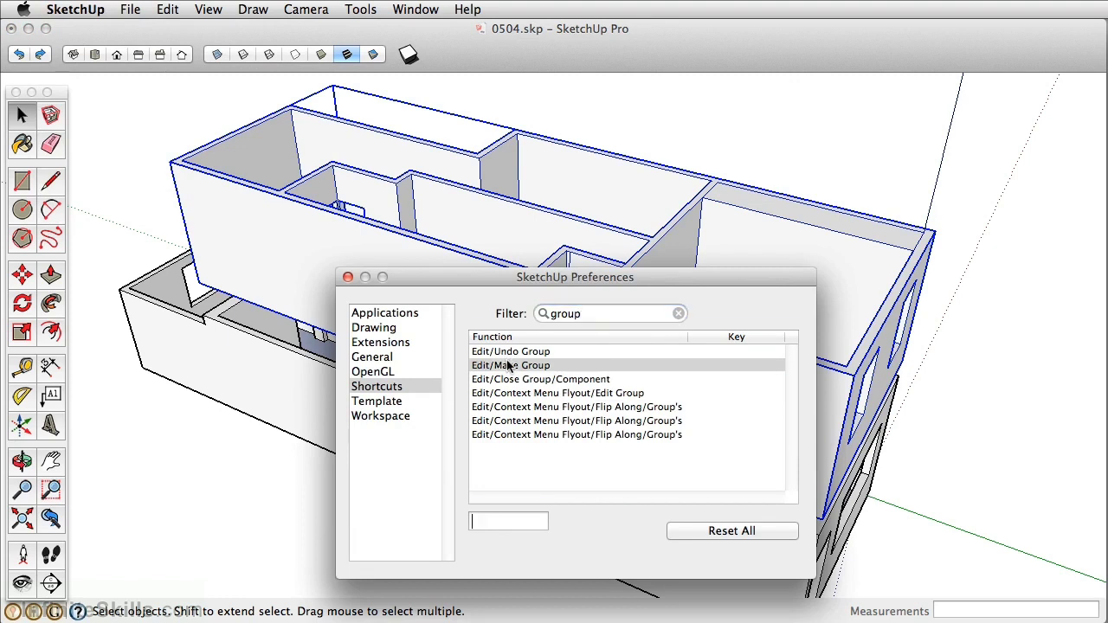
{"action": "key", "text": "g"}
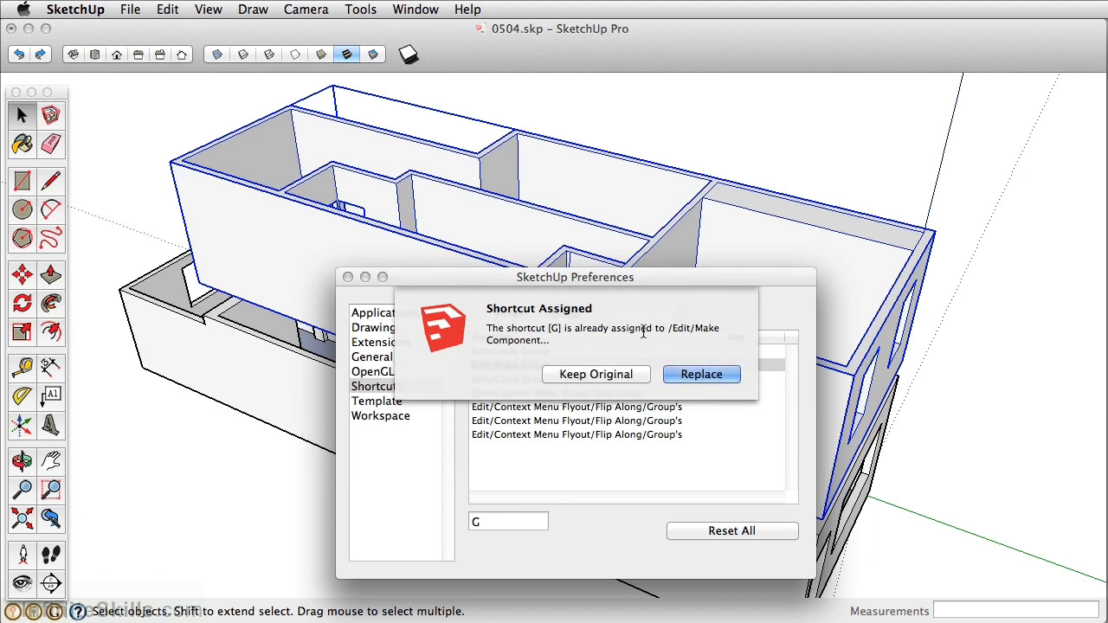
{"action": "left_click", "coordinate": [699, 375]}
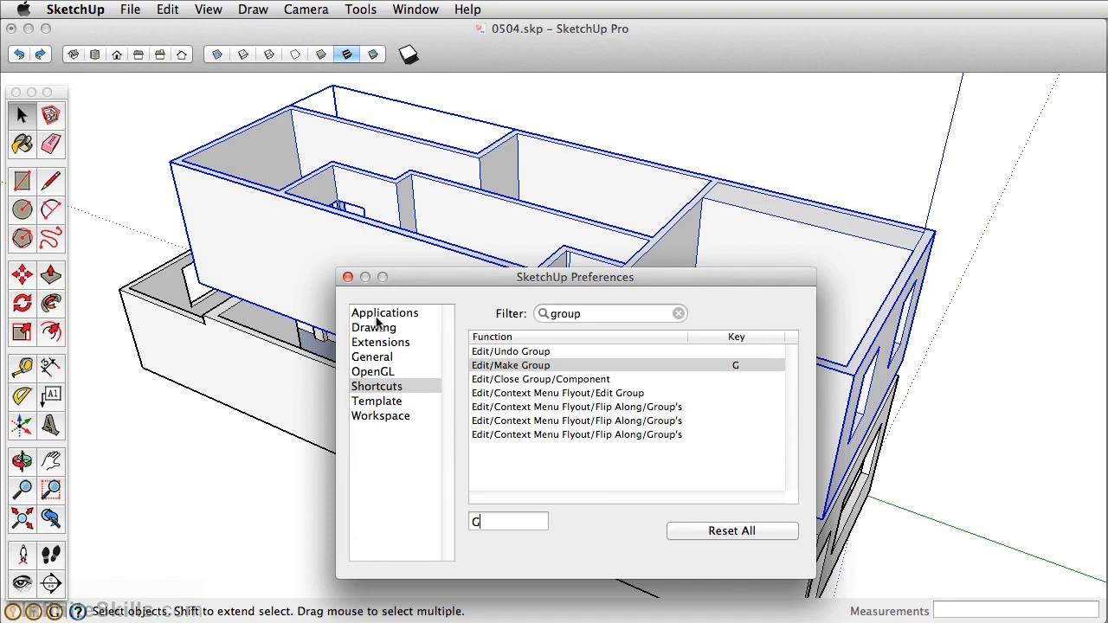
{"action": "left_click", "coordinate": [347, 277]}
- Undo the grouping of the second-floor walls
{"action": "left_click", "coordinate": [724, 178]}
{"action": "left_click", "coordinate": [710, 211]}
{"action": "key", "text": "super+z"}
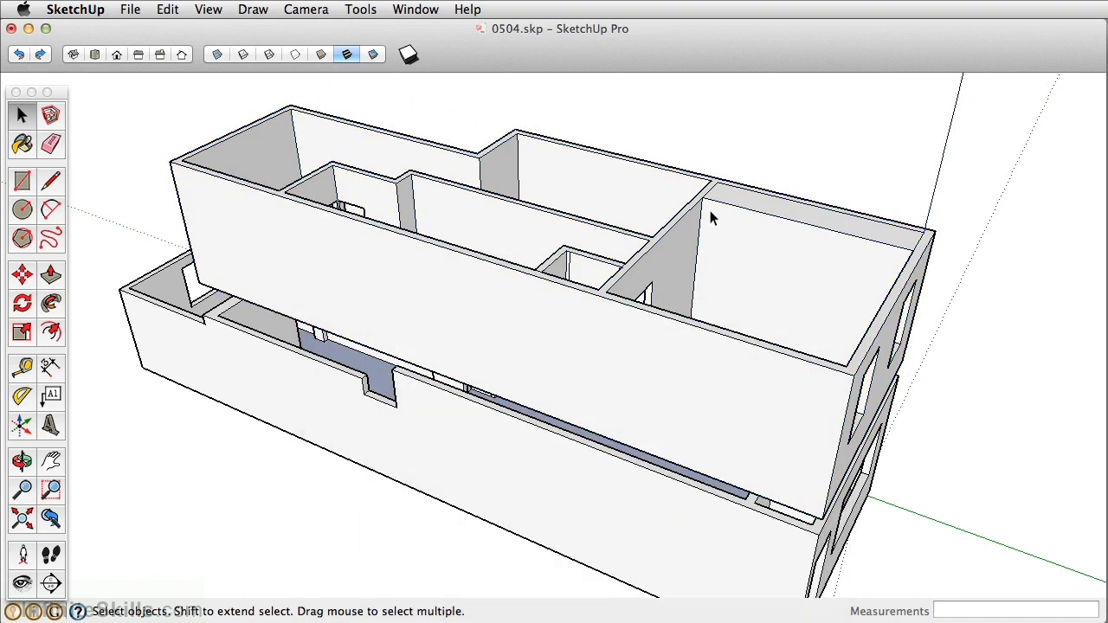
- Reselect all the connected second-floor geometry and group it again with the newly assigned Make Group shortcut
{"action": "triple_click", "coordinate": [748, 253]}
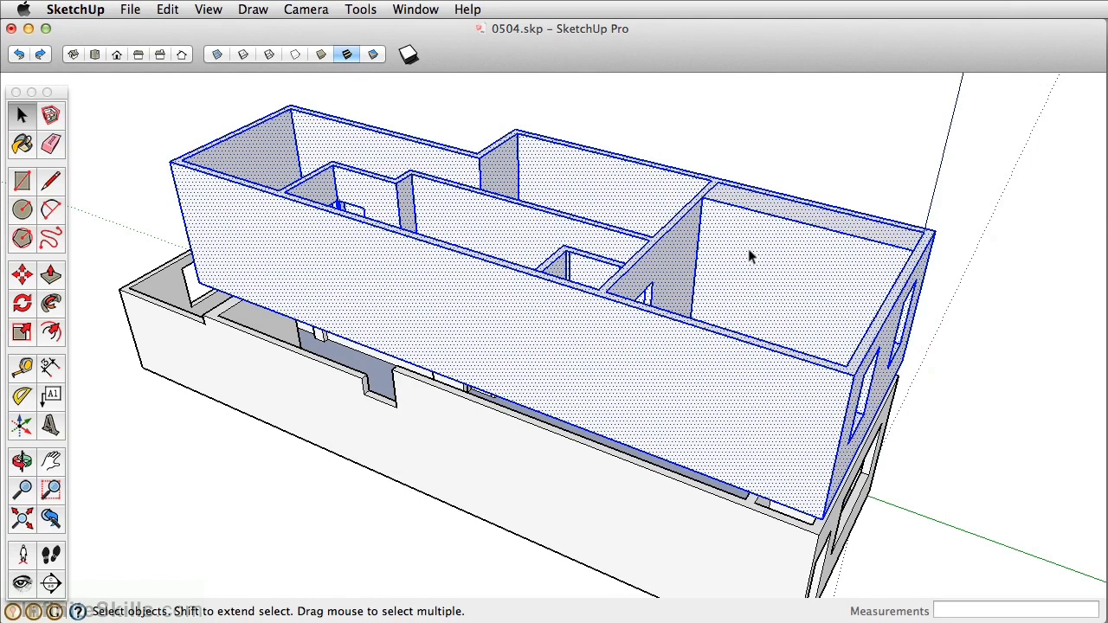
{"action": "left_click", "coordinate": [797, 164]}
{"action": "middle_click_drag", "start_coordinate": [796, 344], "coordinate": [556, 258]}
{"action": "triple_click", "coordinate": [576, 227]}
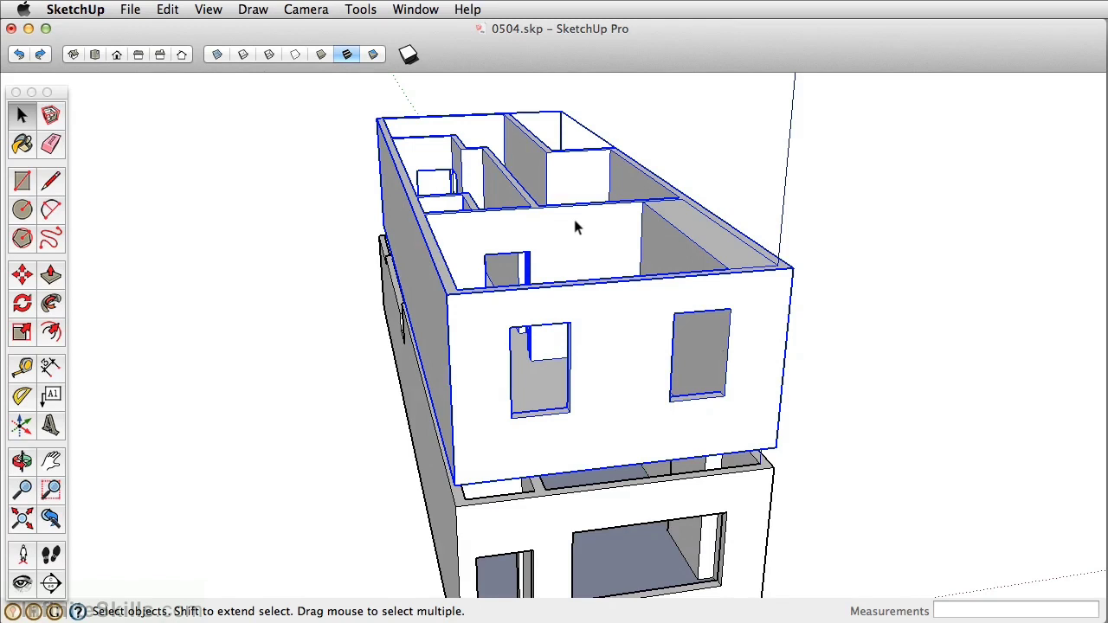
- Open the second-floor group for editing, turn on Hide Rest of Model, and exit the group
{"action": "double_click", "coordinate": [575, 222]}
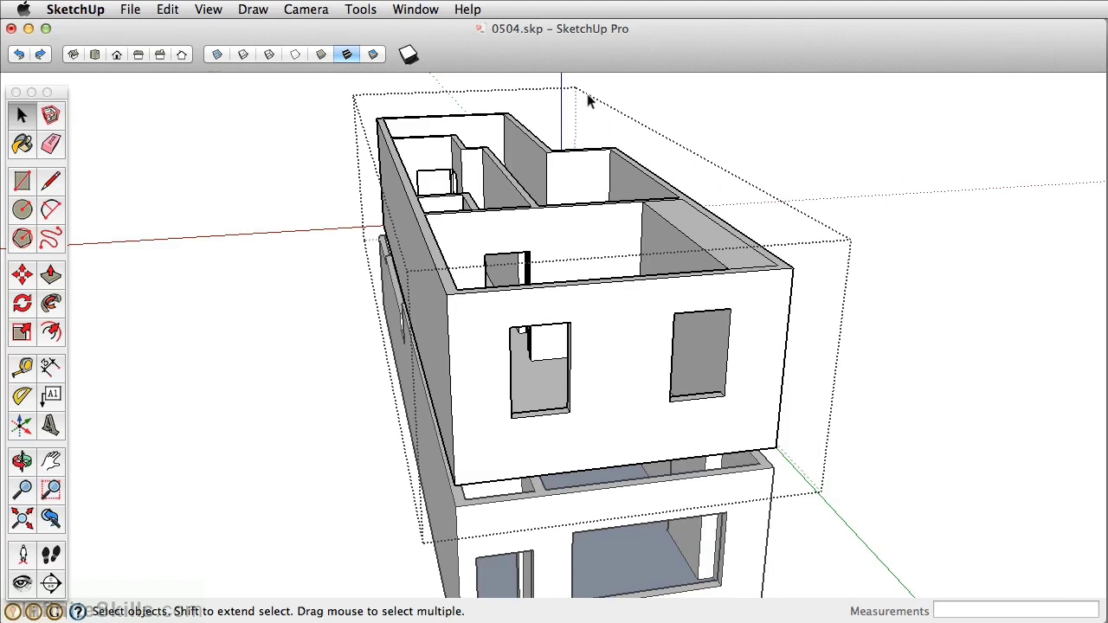
{"action": "middle_click_drag", "start_coordinate": [340, 380], "coordinate": [568, 424]}
{"action": "middle_click_drag", "start_coordinate": [641, 364], "coordinate": [561, 457]}
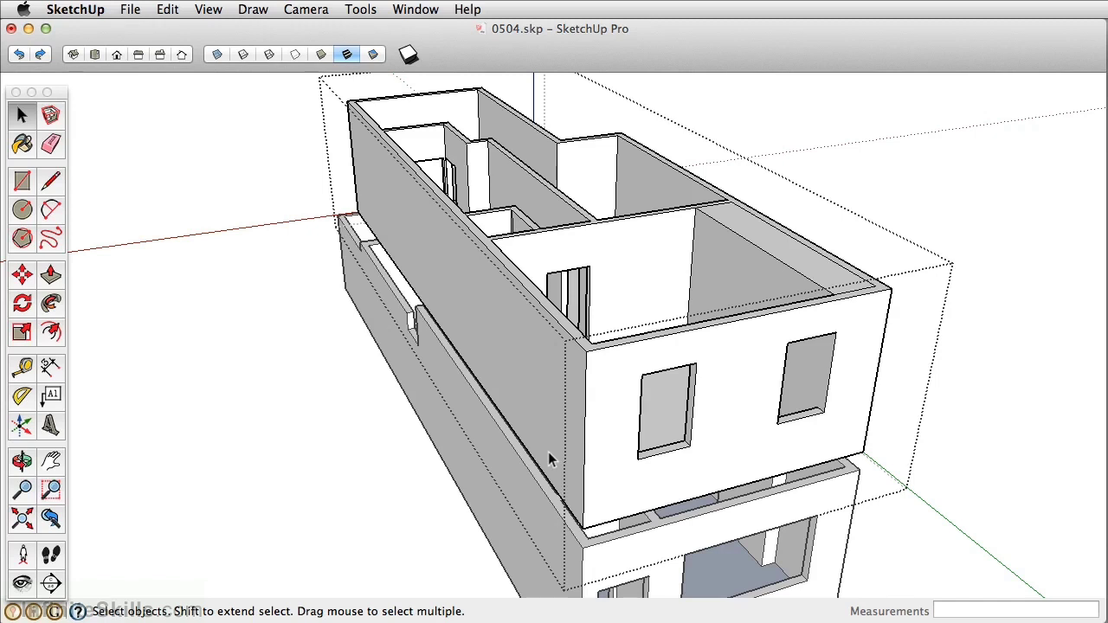
{"action": "key", "text": "i"}
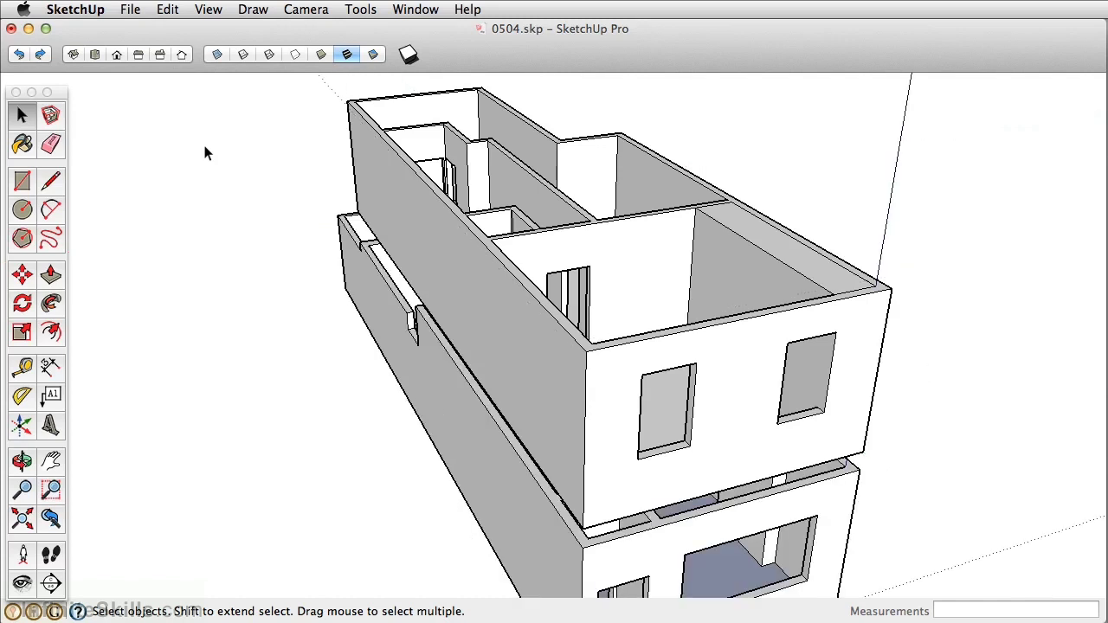
- Open the first-floor group for editing and toggle Hide Rest of Model off and on again
{"action": "double_click", "coordinate": [459, 445]}
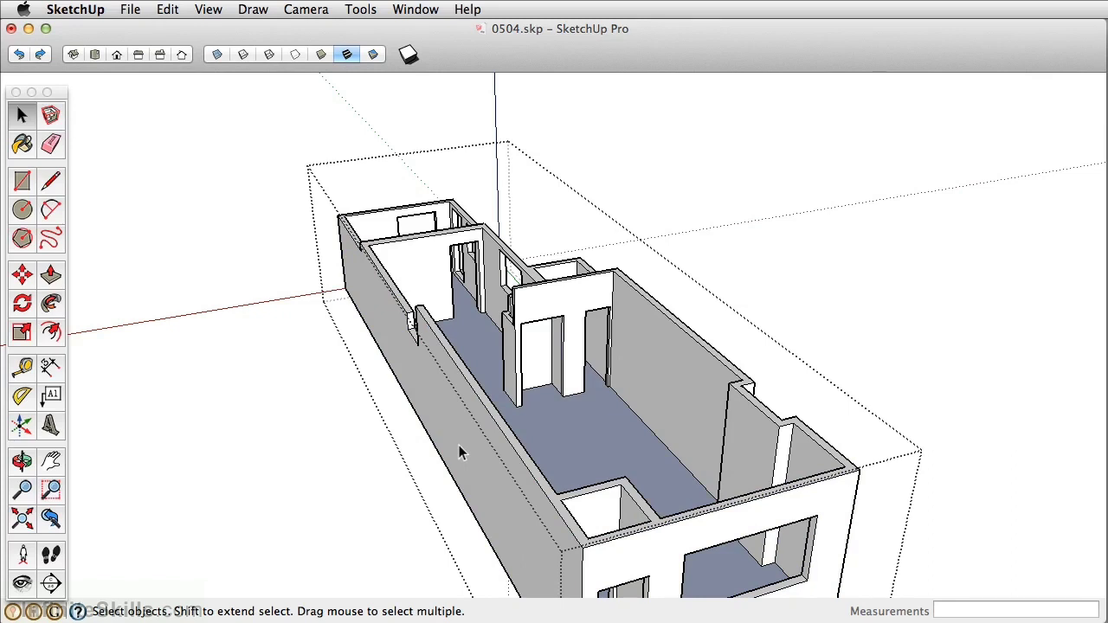
{"action": "key", "text": "h"}
{"action": "key", "text": "h"}
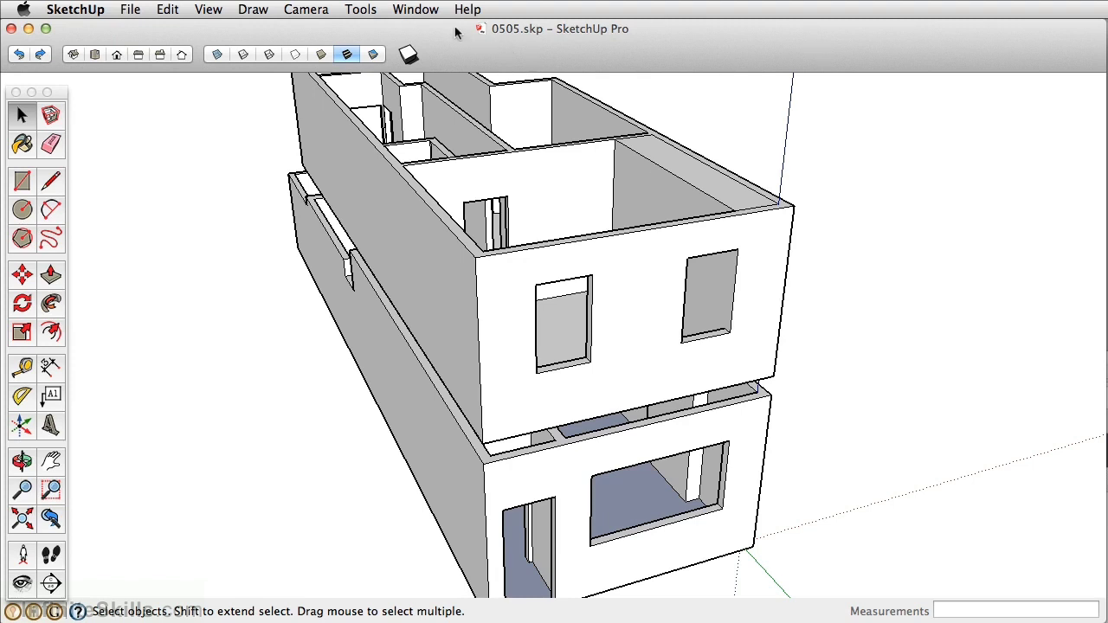
- Show the Outliner and select its two groups in turn to identify which floor each one is
{"action": "left_click", "coordinate": [415, 10]}
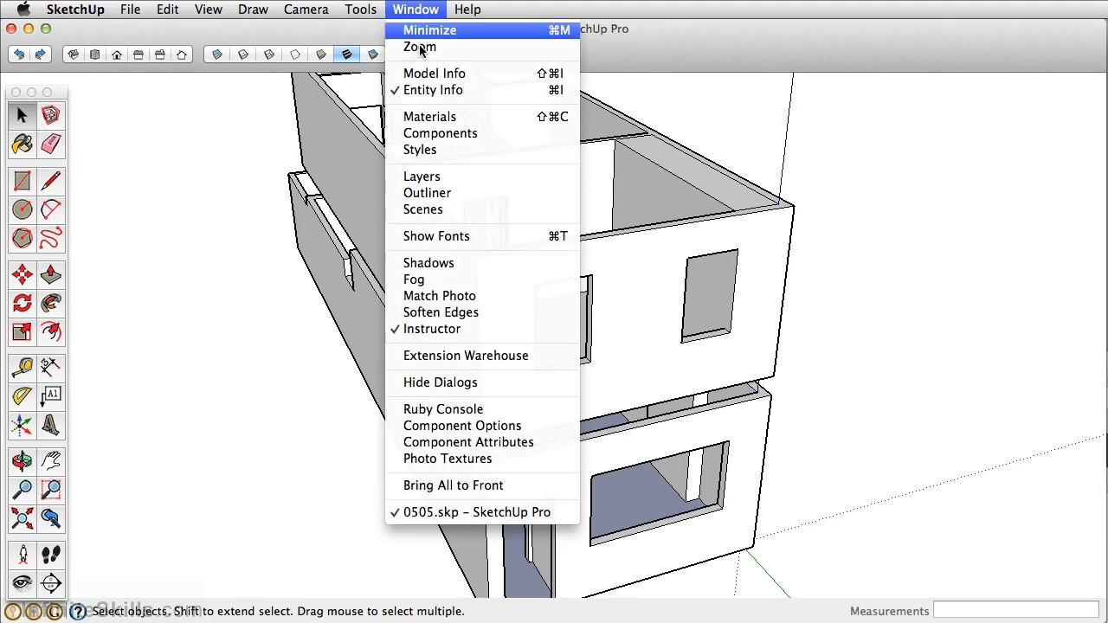
{"action": "left_click", "coordinate": [437, 193]}
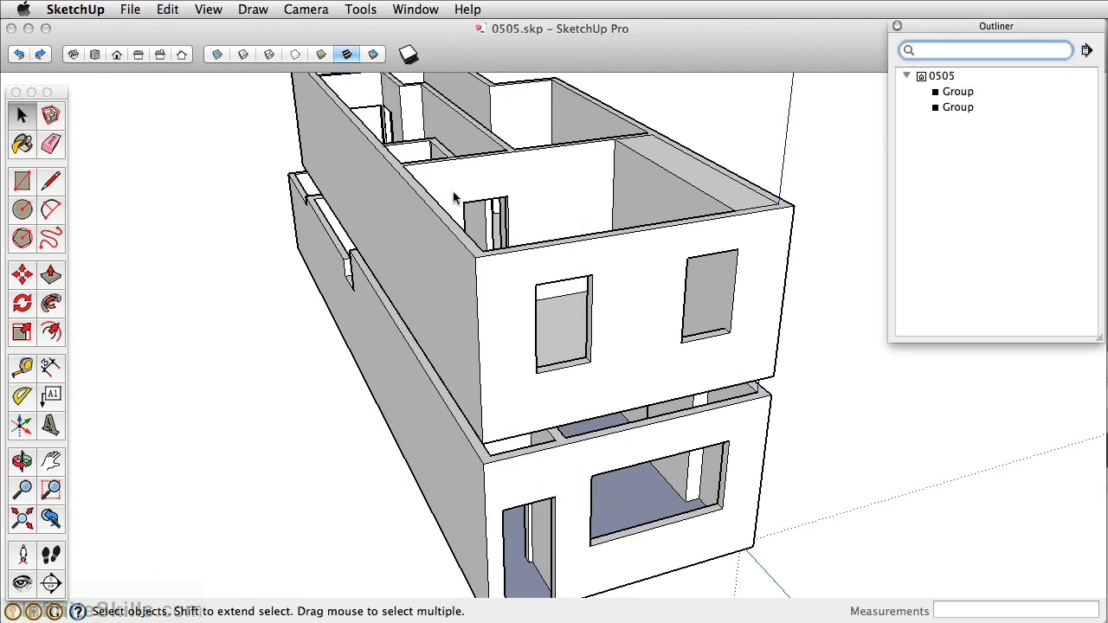
{"action": "left_click", "coordinate": [958, 93]}
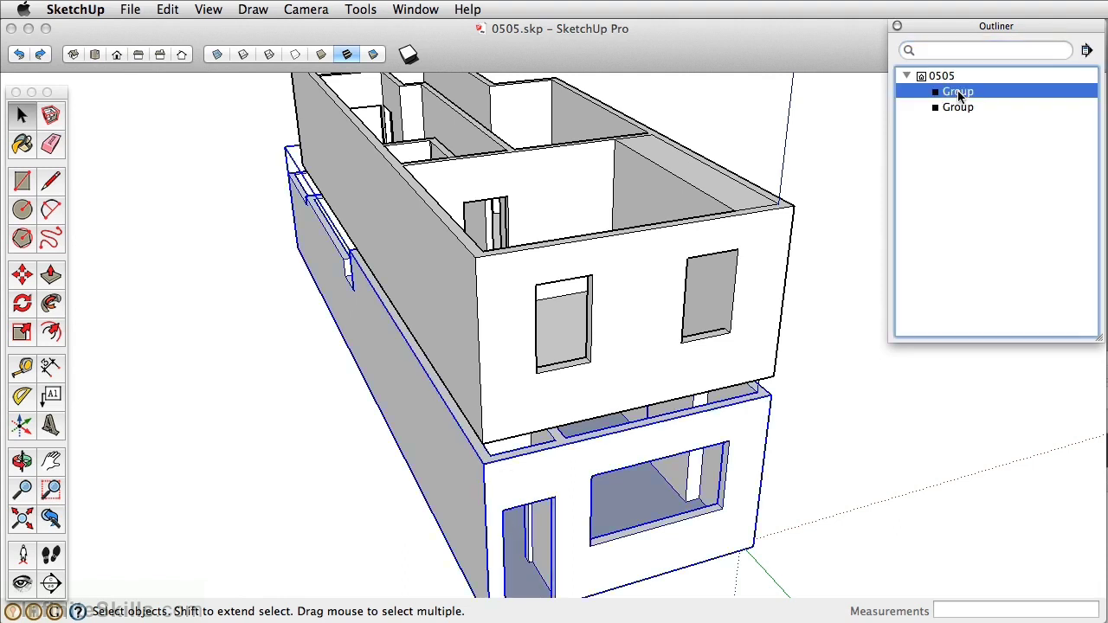
{"action": "left_click", "coordinate": [958, 107]}
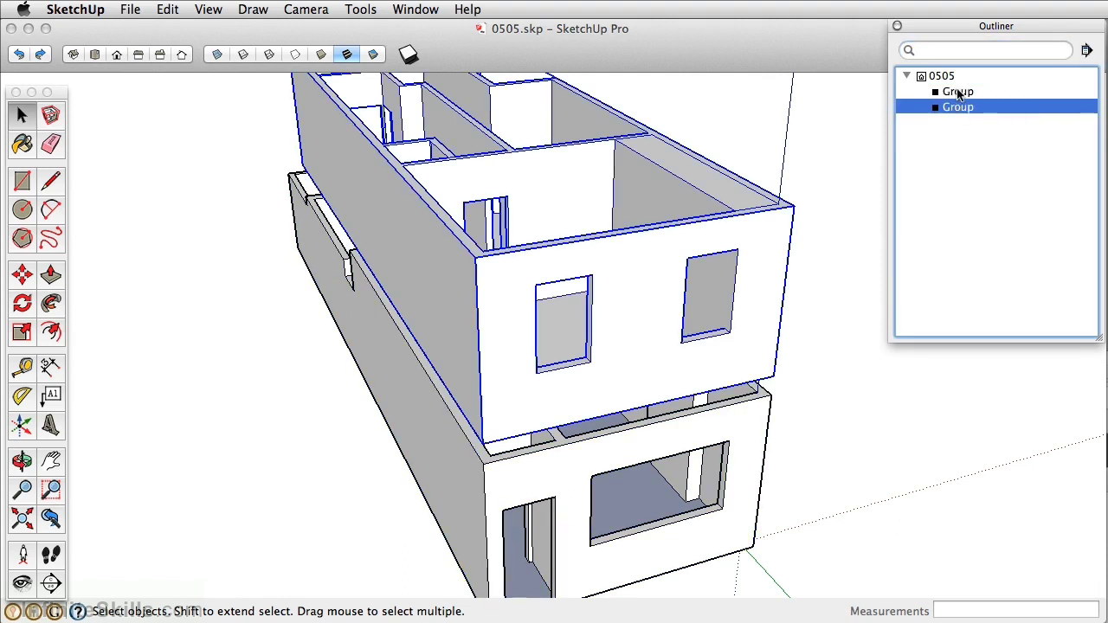
{"action": "left_click", "coordinate": [958, 93]}
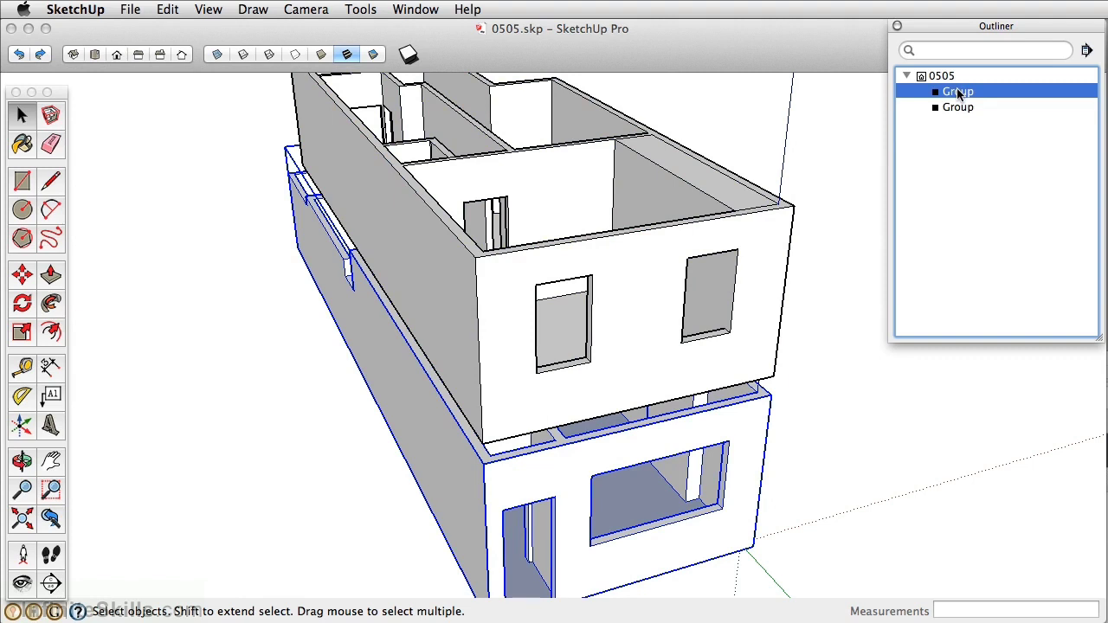
{"action": "left_click", "coordinate": [959, 107]}
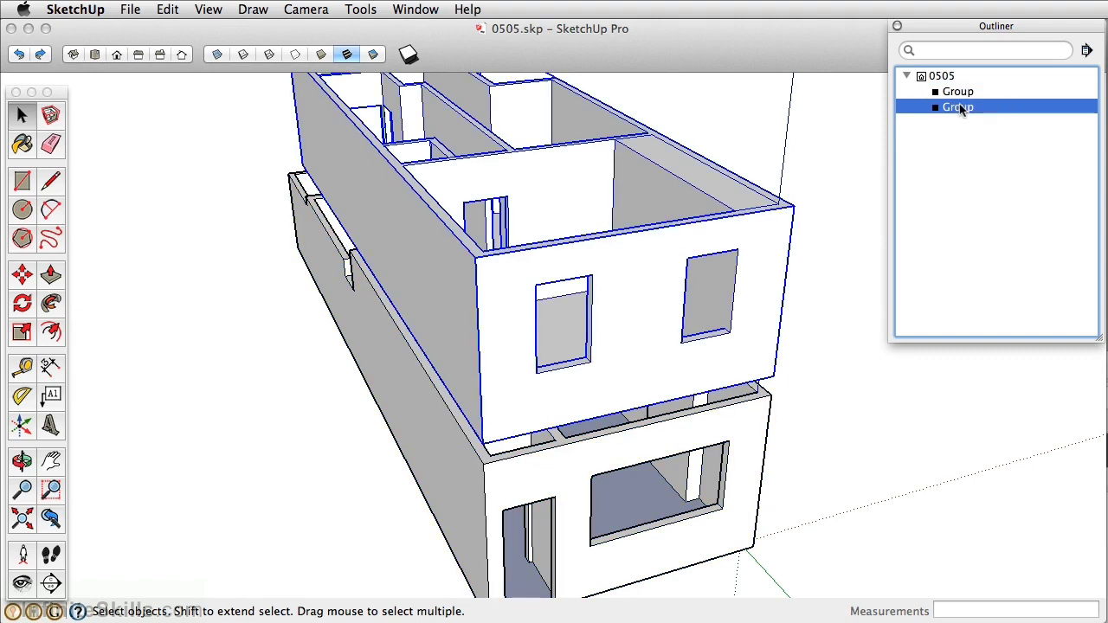
- Rename the upper-storey group as "2nd floor" in the Outliner, moving the Outliner window to make room
{"action": "right_click", "coordinate": [960, 107]}
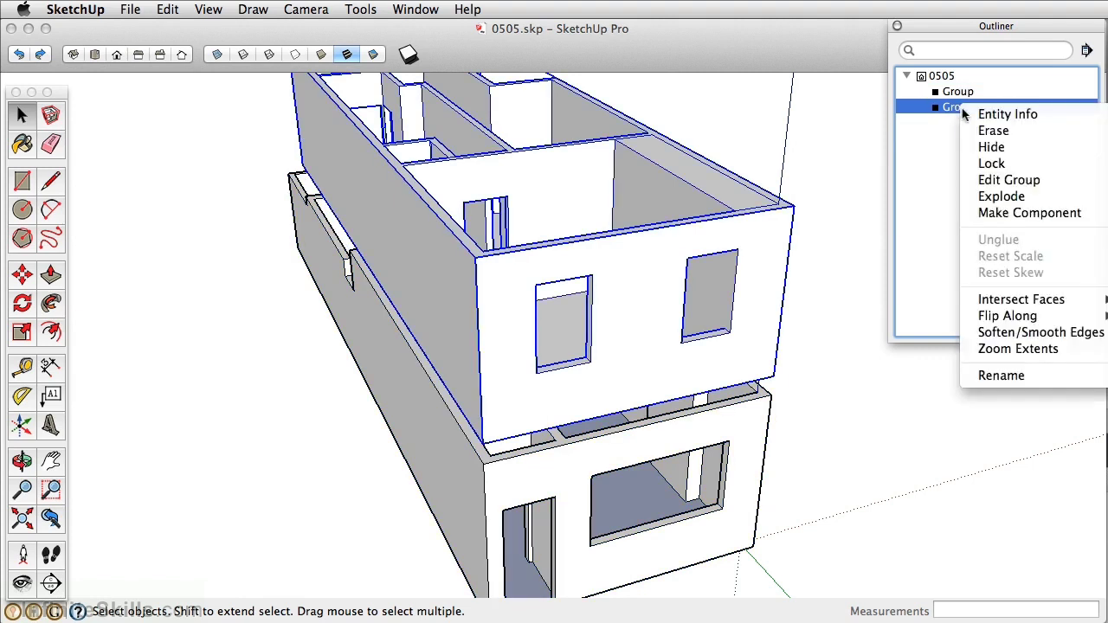
{"action": "left_click", "coordinate": [1009, 375]}
{"action": "left_click_drag", "start_coordinate": [1029, 26], "coordinate": [990, 26]}
{"action": "right_click", "coordinate": [954, 108]}
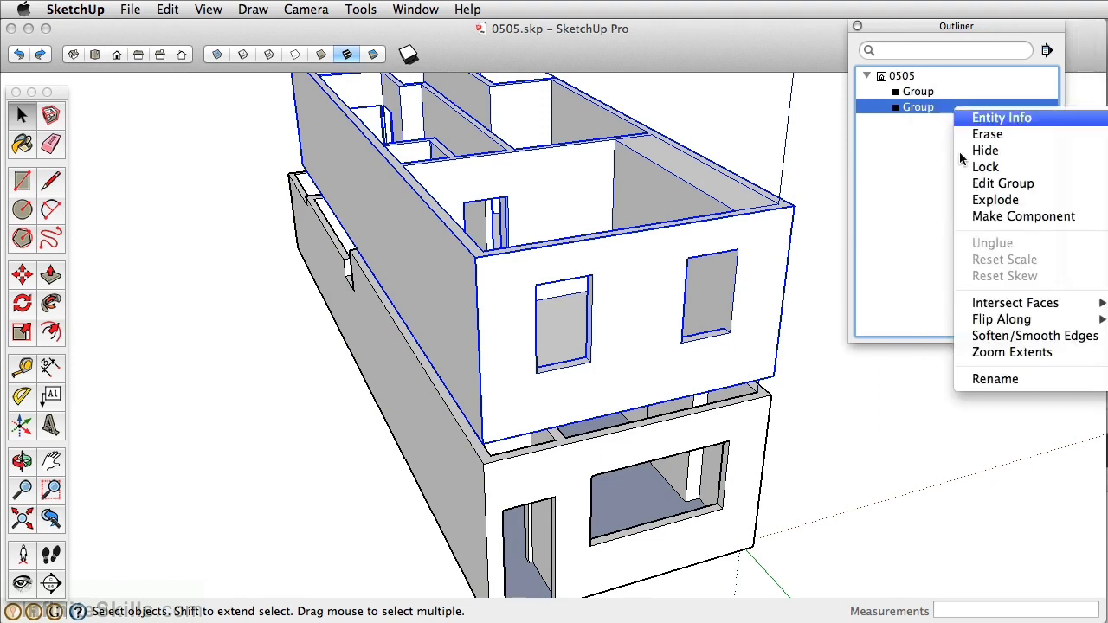
{"action": "type", "text": "2nd floor"}
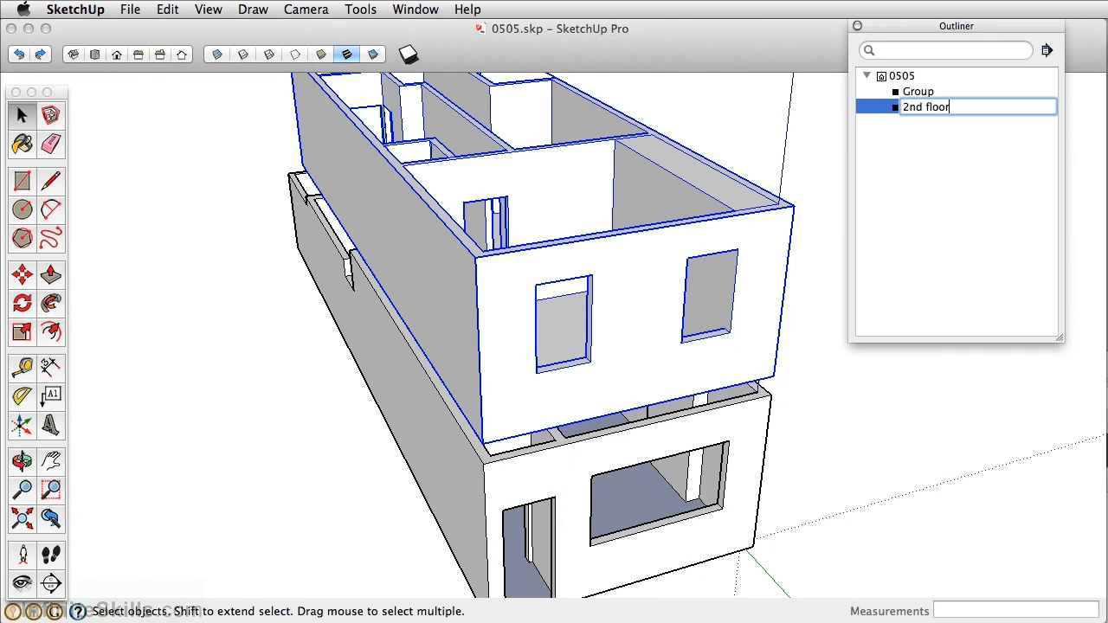
{"action": "key", "text": "Return"}
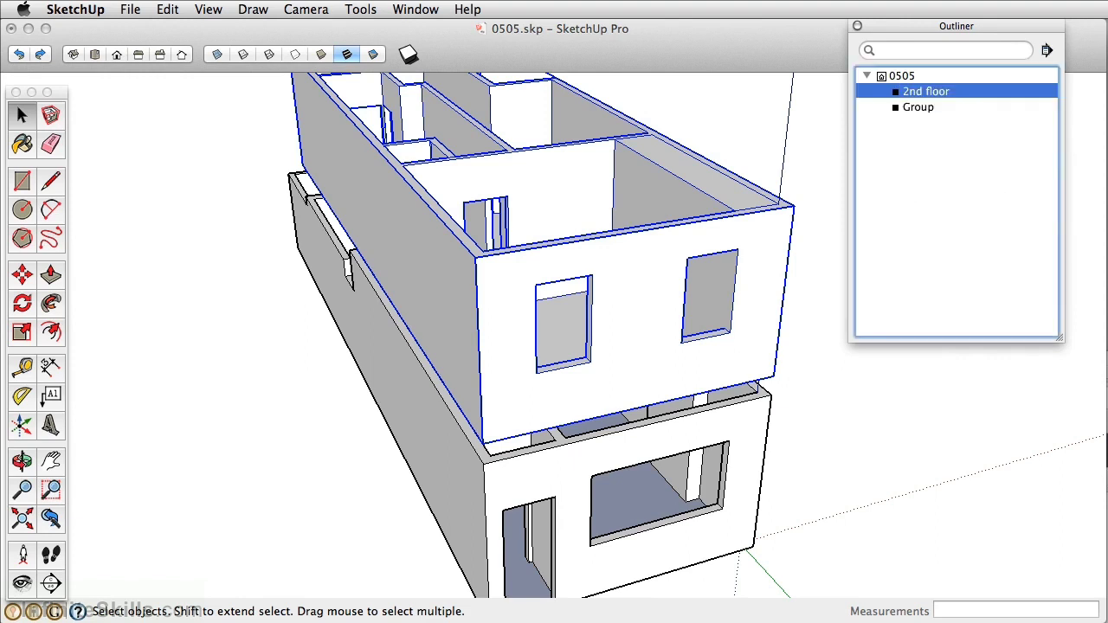
- Rename the remaining lower-storey group as "1st floor" in the Outliner
{"action": "right_click", "coordinate": [914, 107]}
{"action": "left_click", "coordinate": [951, 373]}
{"action": "type", "text": "1st floor"}
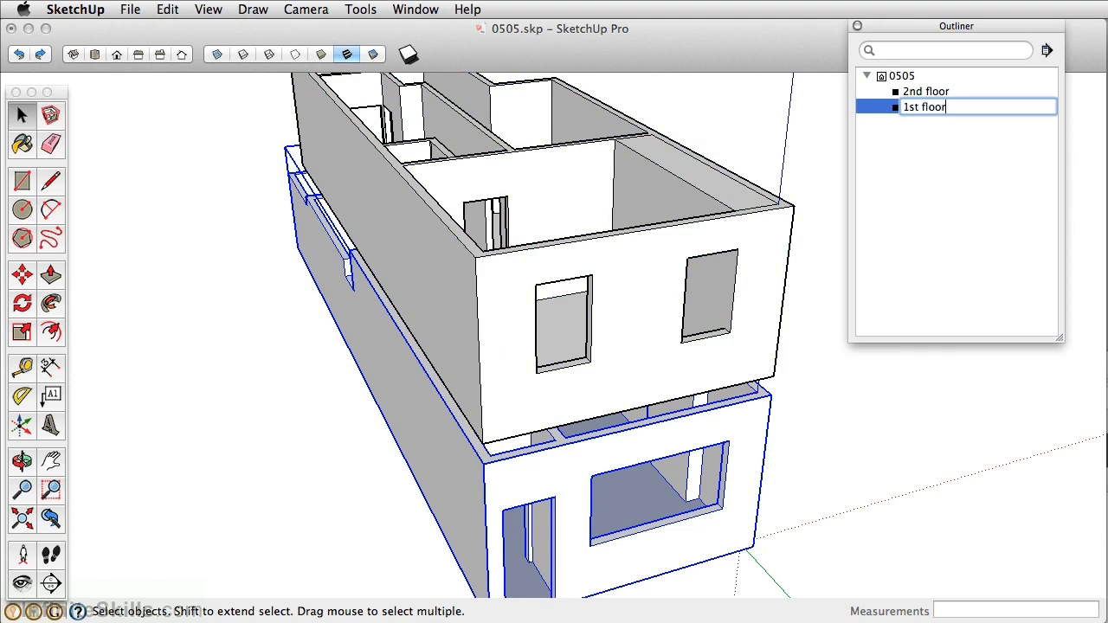
{"action": "key", "text": "Return"}
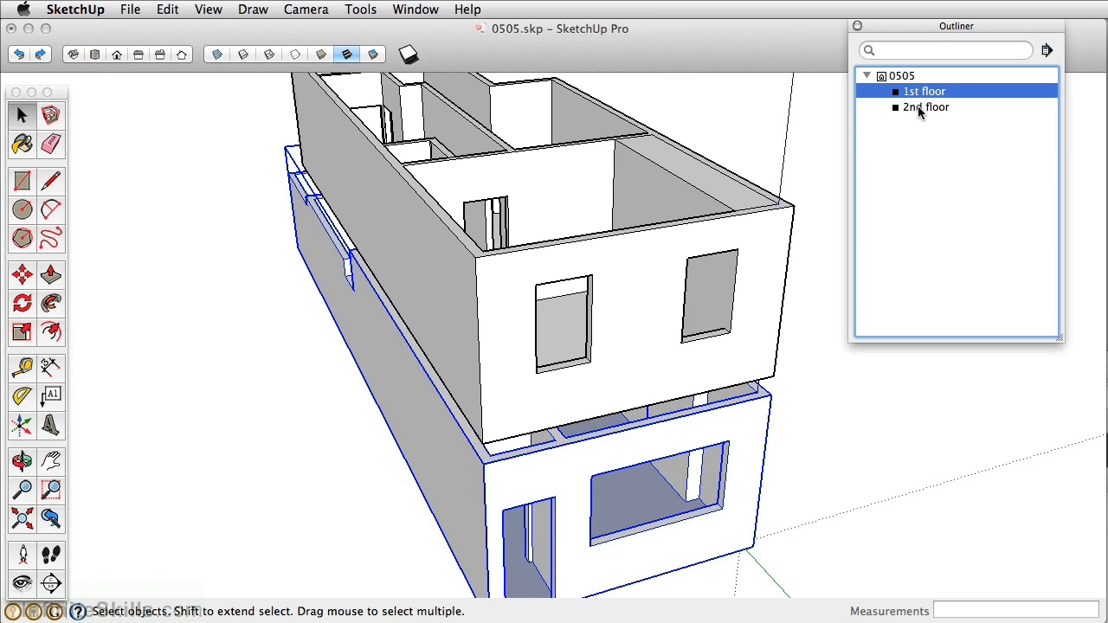
- Open the 2nd floor group for editing from the Outliner
{"action": "double_click", "coordinate": [920, 107]}
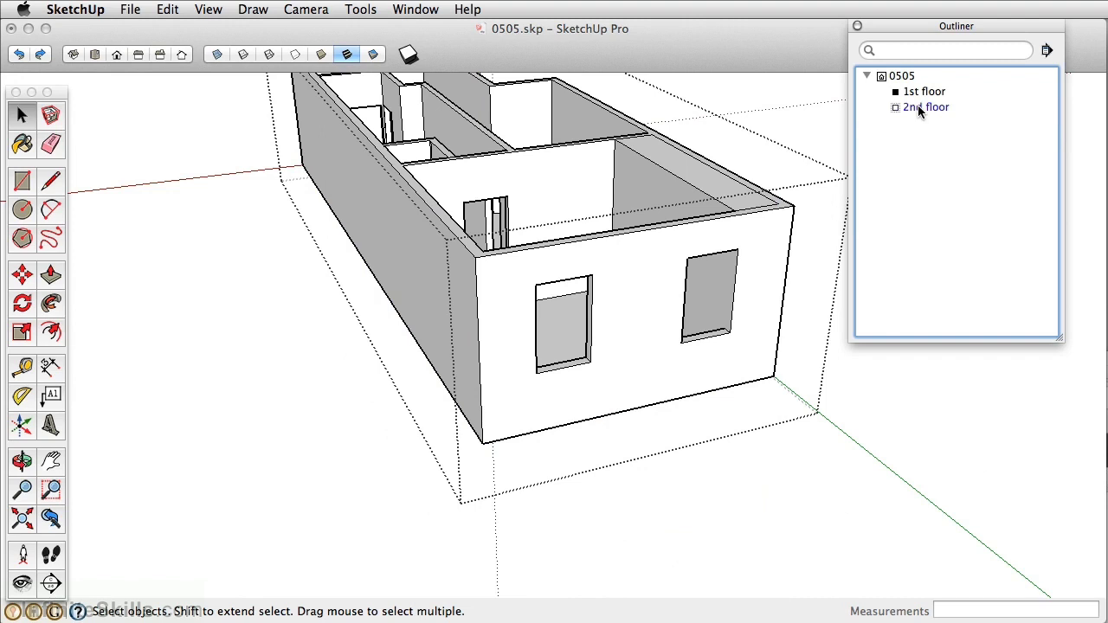
- Open the 1st floor group for editing, and examine the context commands offered for the 2nd floor group in the Outliner and the model
{"action": "double_click", "coordinate": [921, 92]}
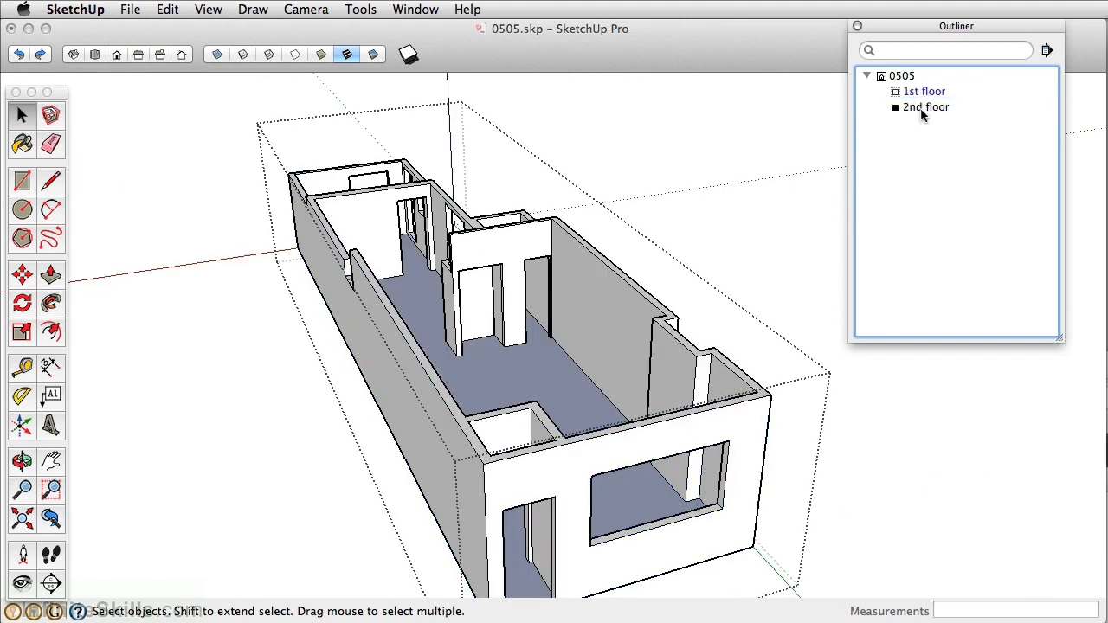
{"action": "right_click", "coordinate": [921, 108]}
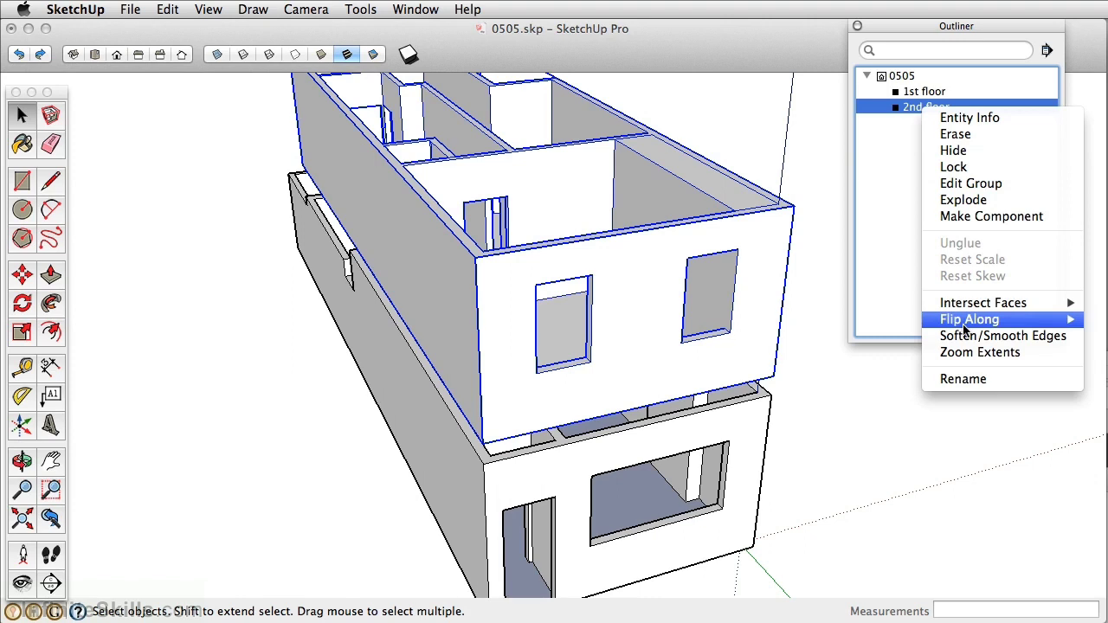
{"action": "right_click", "coordinate": [626, 250]}
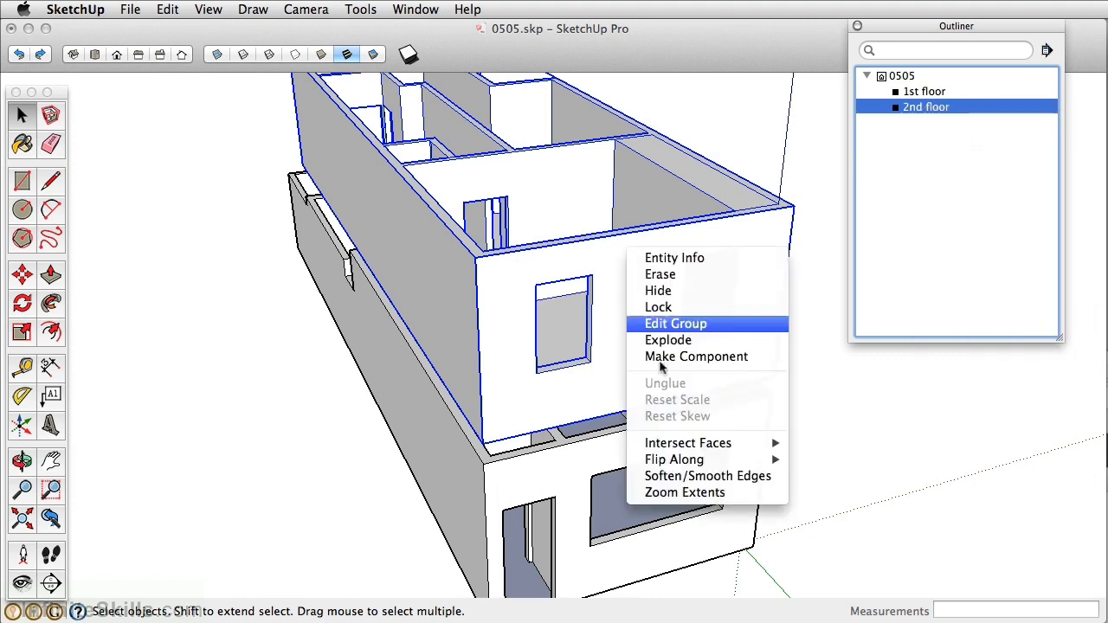
{"action": "right_click", "coordinate": [929, 106]}
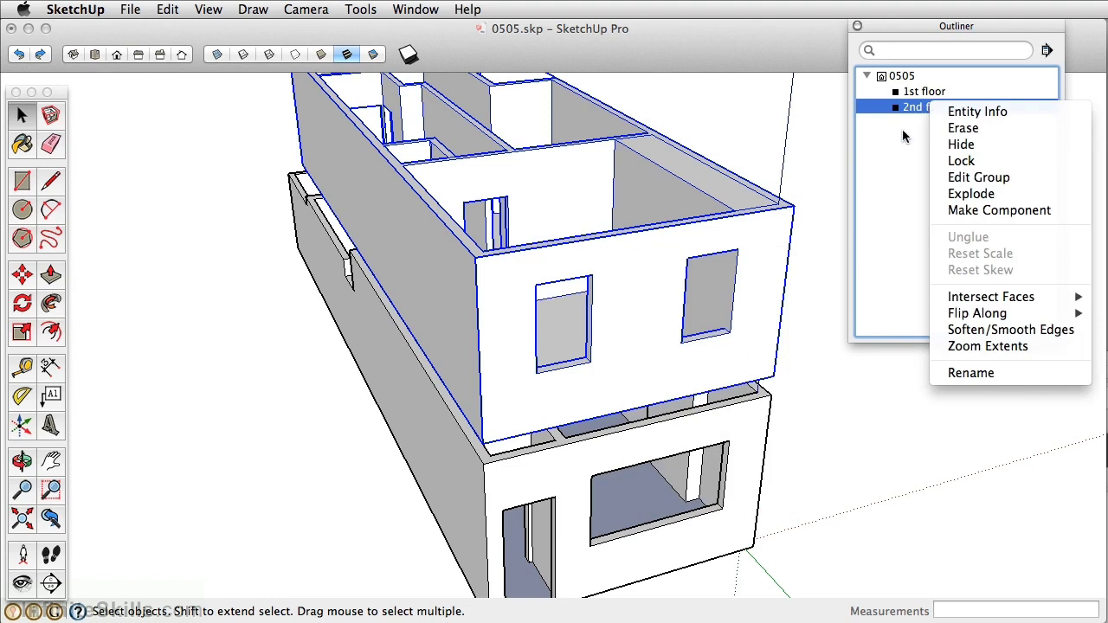
{"action": "left_click", "coordinate": [907, 129]}
- Examine the Outliner's expand, collapse and sorting options, moving its window to make room
{"action": "left_click_drag", "start_coordinate": [932, 26], "coordinate": [800, 15]}
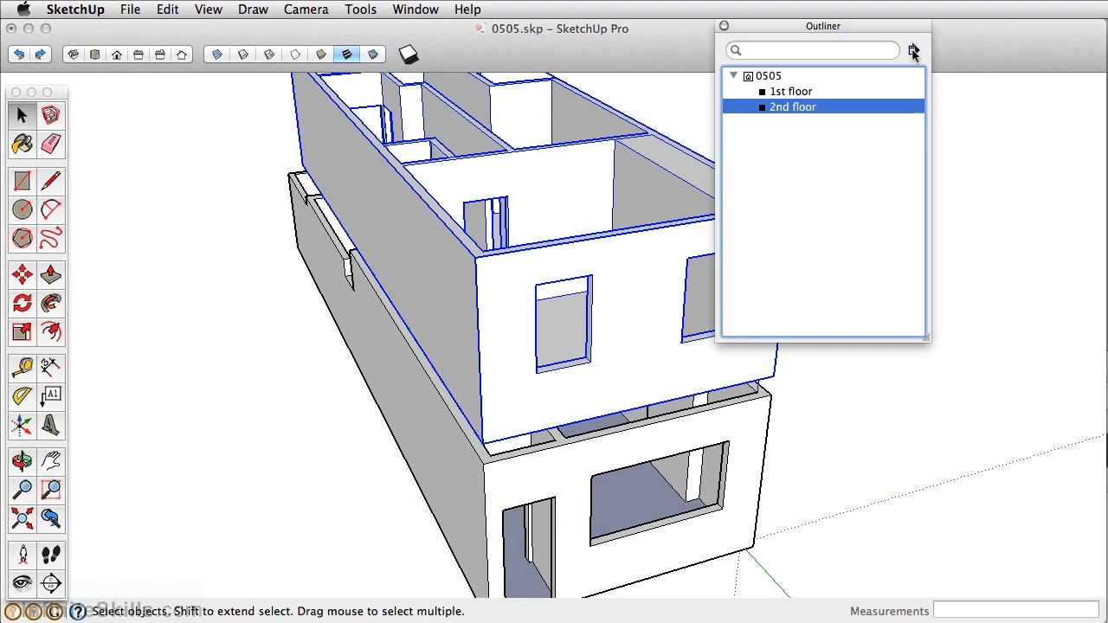
{"action": "left_click", "coordinate": [913, 51]}
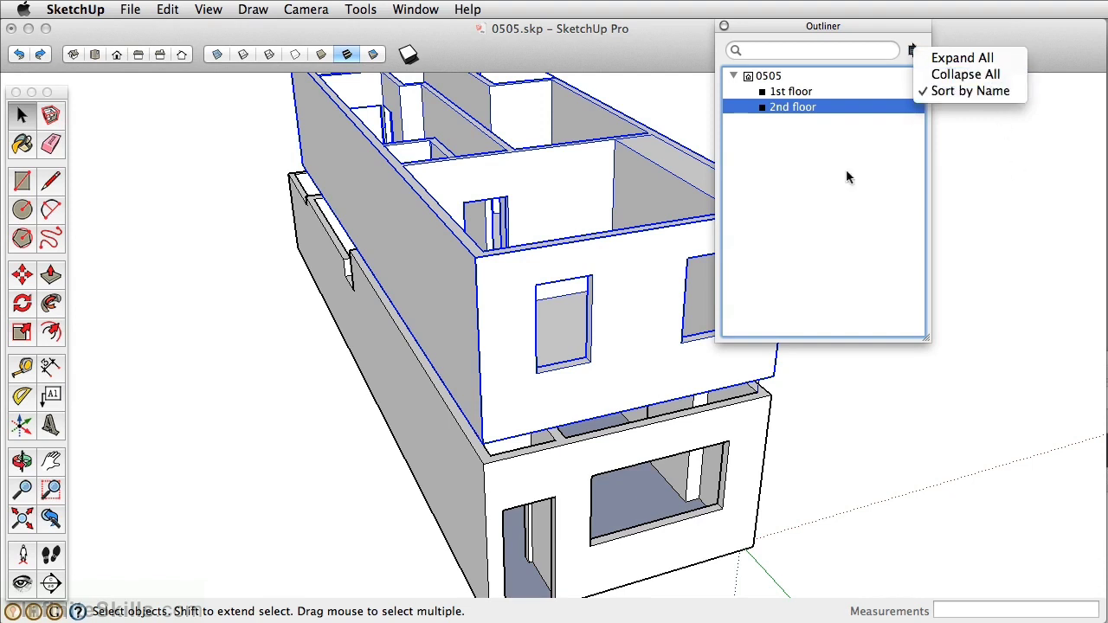
{"action": "left_click", "coordinate": [832, 111]}
{"action": "left_click_drag", "start_coordinate": [827, 26], "coordinate": [877, 29]}
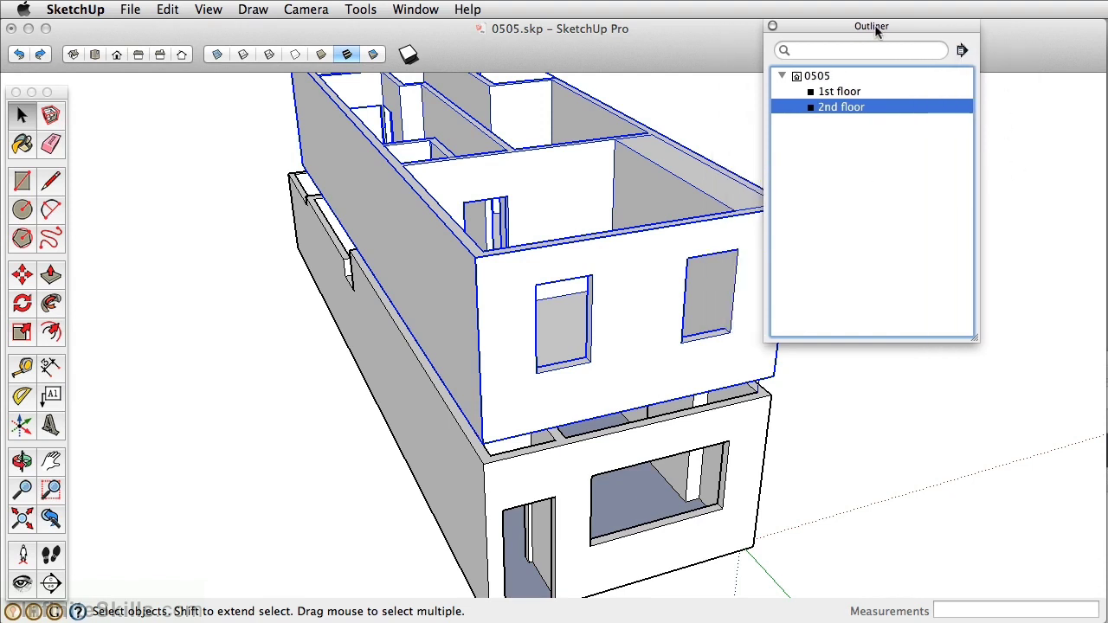
- Open the 1st floor group for editing from the Outliner, leave it, and select the 2nd floor group in the model
{"action": "double_click", "coordinate": [838, 93]}
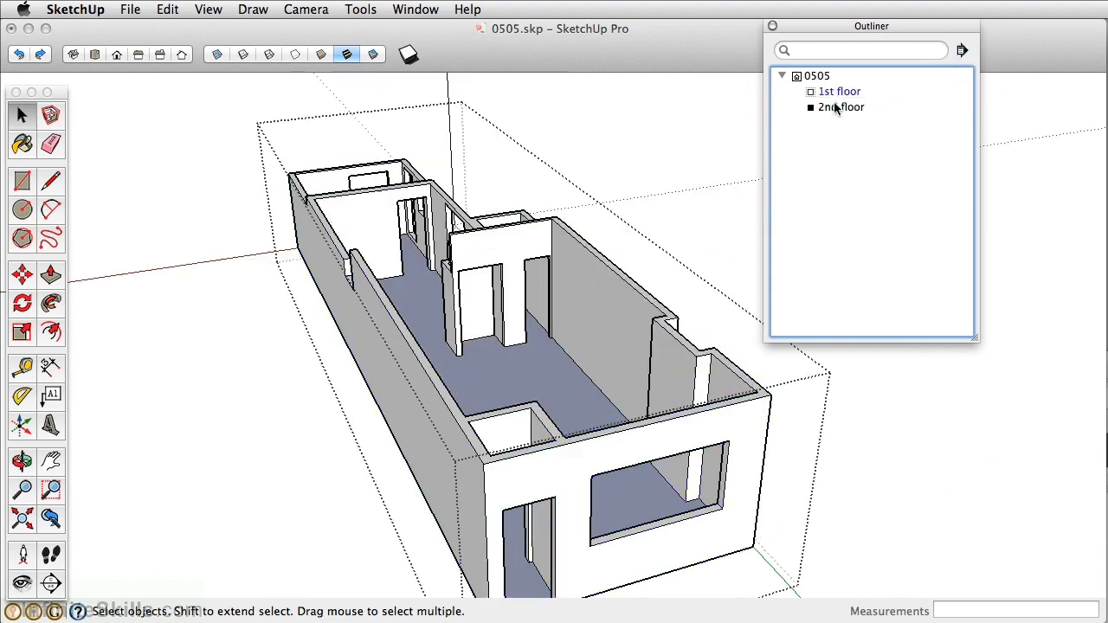
{"action": "left_click", "coordinate": [643, 127]}
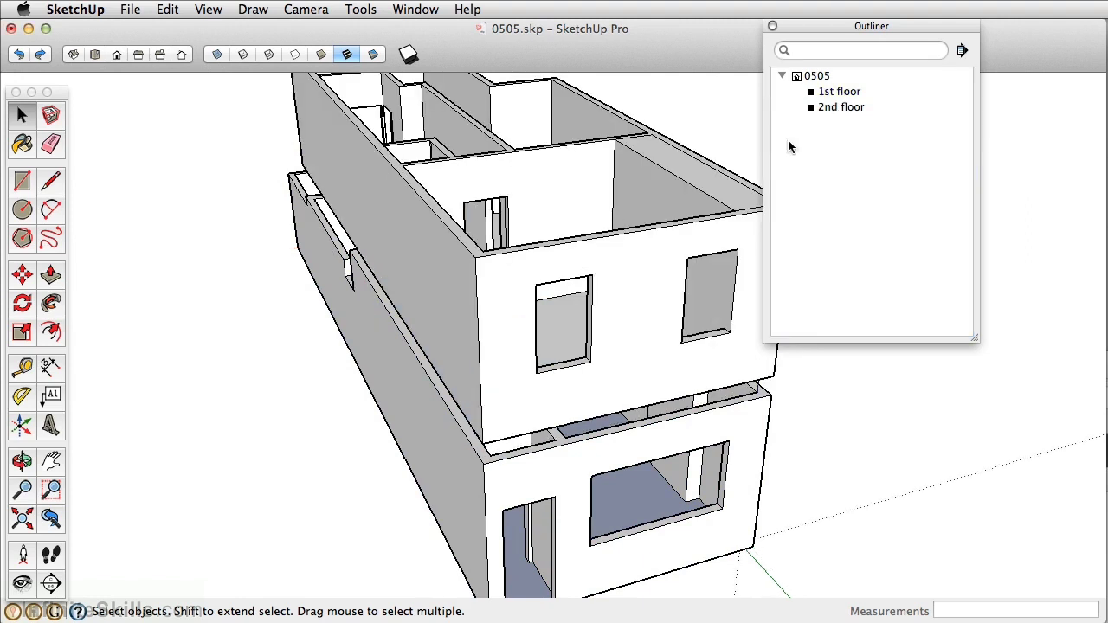
{"action": "left_click", "coordinate": [456, 279]}
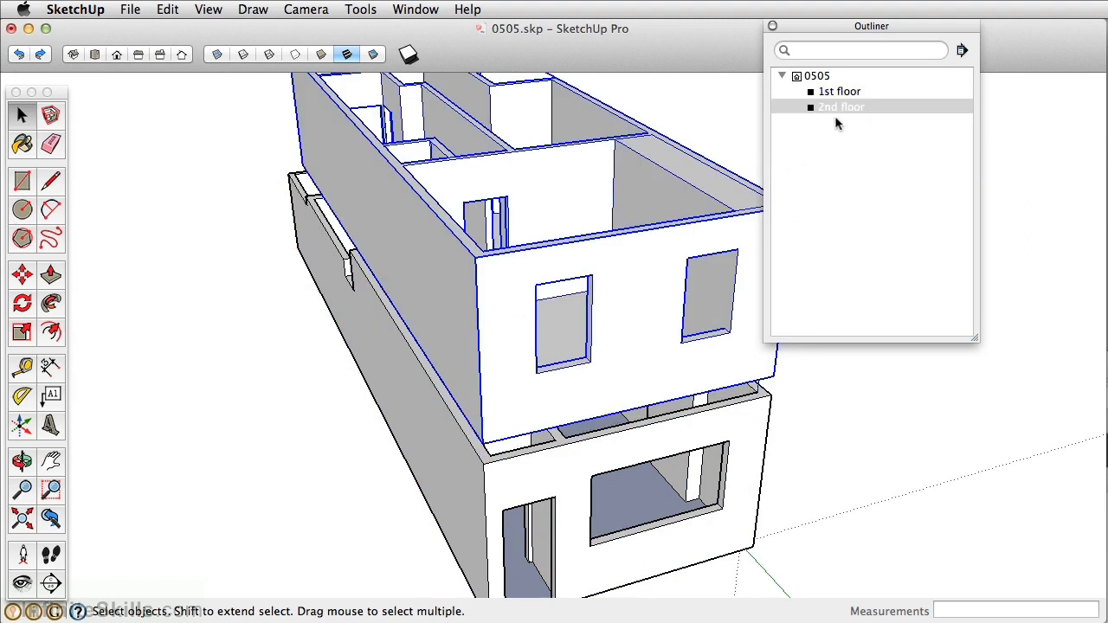
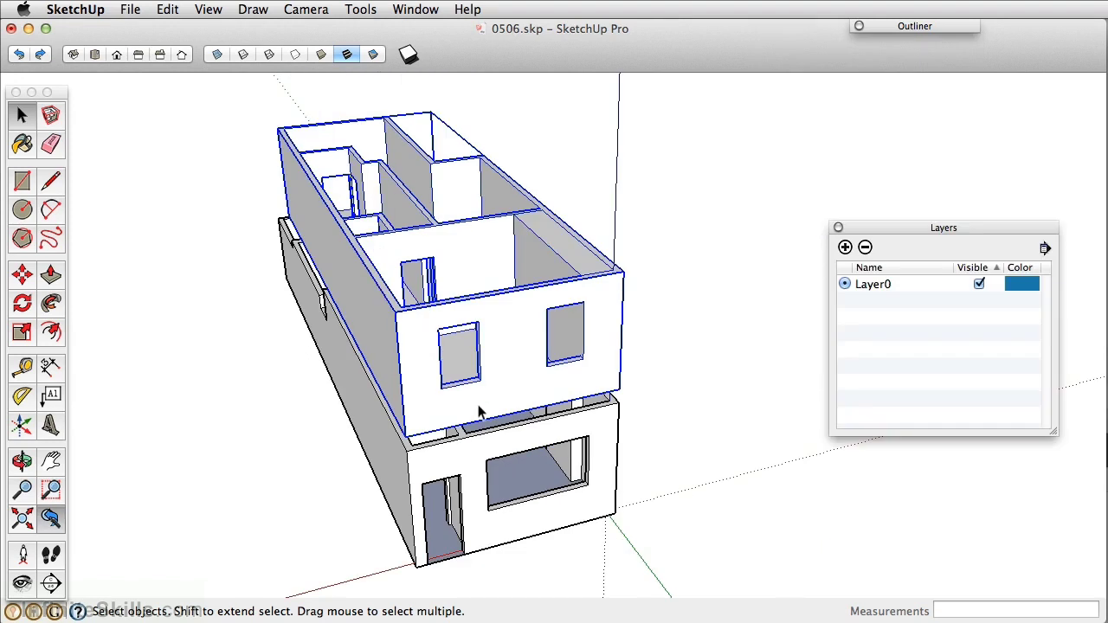
- Draw a large rectangle flat on the ground in the empty area beside the house
{"action": "mouse_move", "coordinate": [480, 412]}
{"action": "middle_mouse_down"}
{"action": "mouse_move", "coordinate": [571, 401]}
{"action": "mouse_move", "coordinate": [450, 401]}
{"action": "mouse_move", "coordinate": [484, 383]}
{"action": "mouse_move", "coordinate": [522, 393]}
{"action": "mouse_move", "coordinate": [491, 409]}
{"action": "middle_mouse_up"}
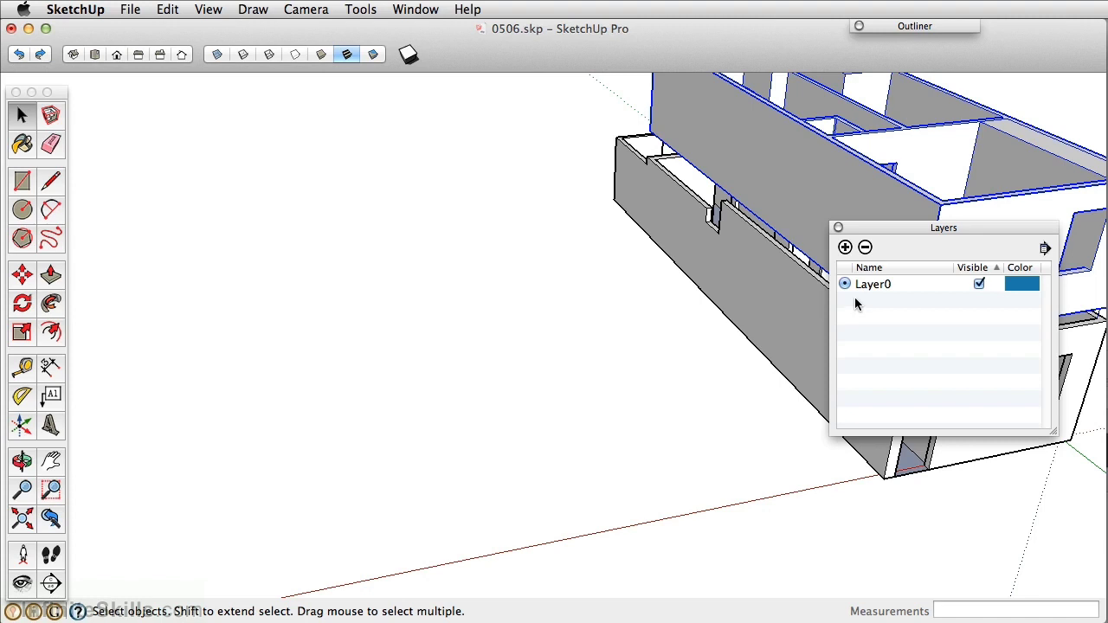
{"action": "left_click", "coordinate": [22, 180]}
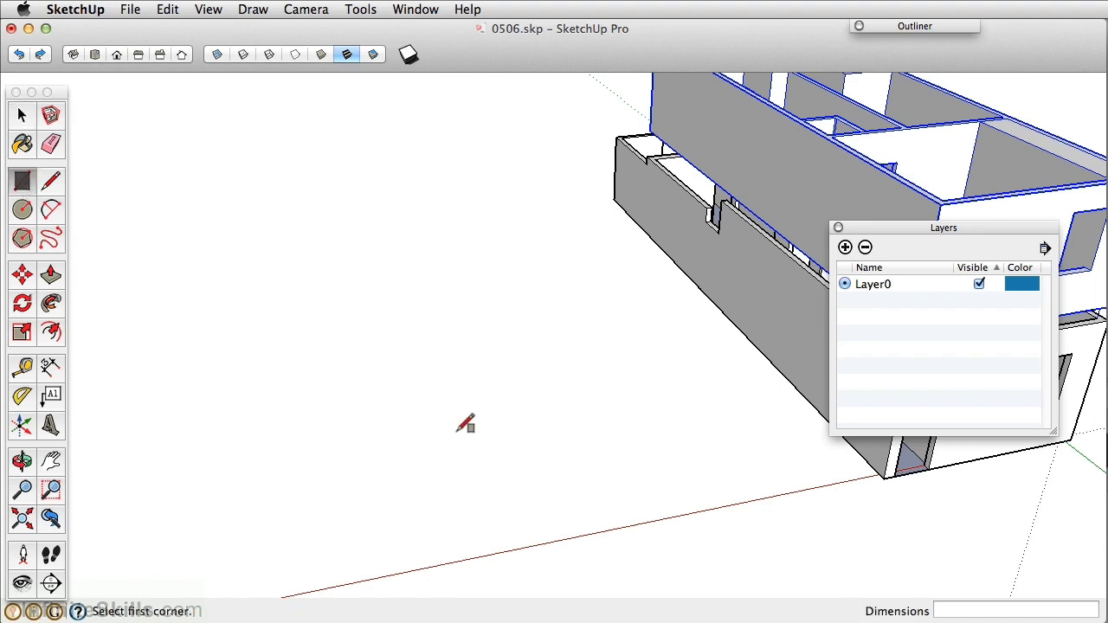
{"action": "left_click", "coordinate": [236, 346]}
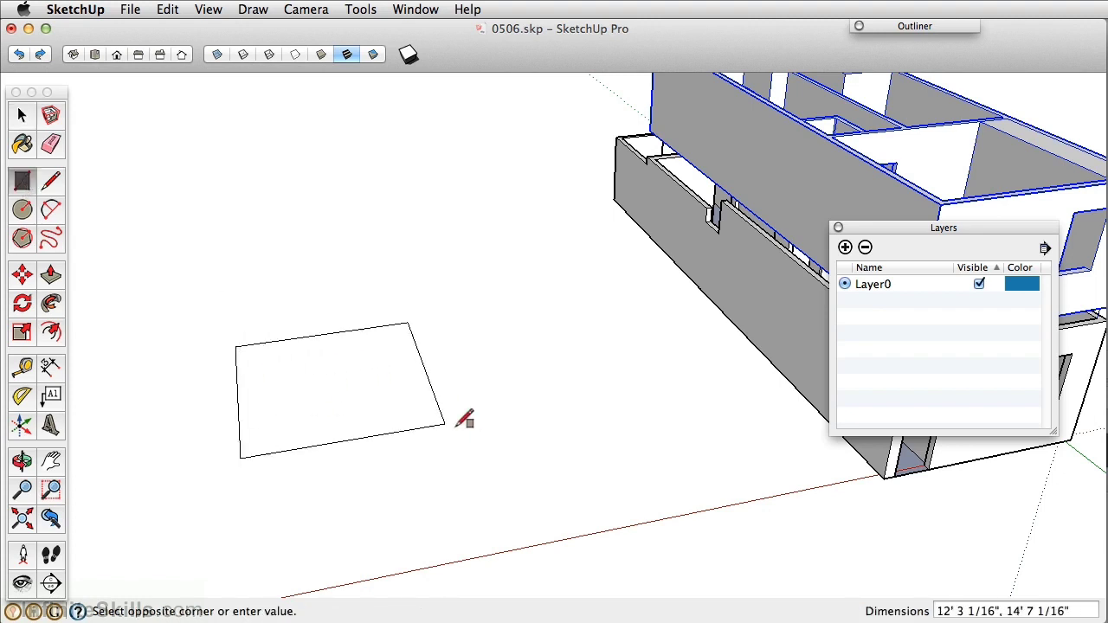
{"action": "left_click", "coordinate": [747, 484]}
- Draw eight circles of varying sizes on the ground rectangle, the one nearest the house with a radius of about 4 ft
{"action": "left_click", "coordinate": [22, 210]}
{"action": "left_click", "coordinate": [287, 381]}
{"action": "left_click", "coordinate": [322, 370]}
{"action": "left_click", "coordinate": [387, 367]}
{"action": "left_click", "coordinate": [415, 342]}
{"action": "left_click", "coordinate": [510, 350]}
{"action": "left_click", "coordinate": [557, 309]}
{"action": "left_click", "coordinate": [571, 371]}
{"action": "left_click", "coordinate": [604, 372]}
{"action": "left_click", "coordinate": [512, 438]}
{"action": "left_click", "coordinate": [578, 438]}
{"action": "left_click", "coordinate": [393, 459]}
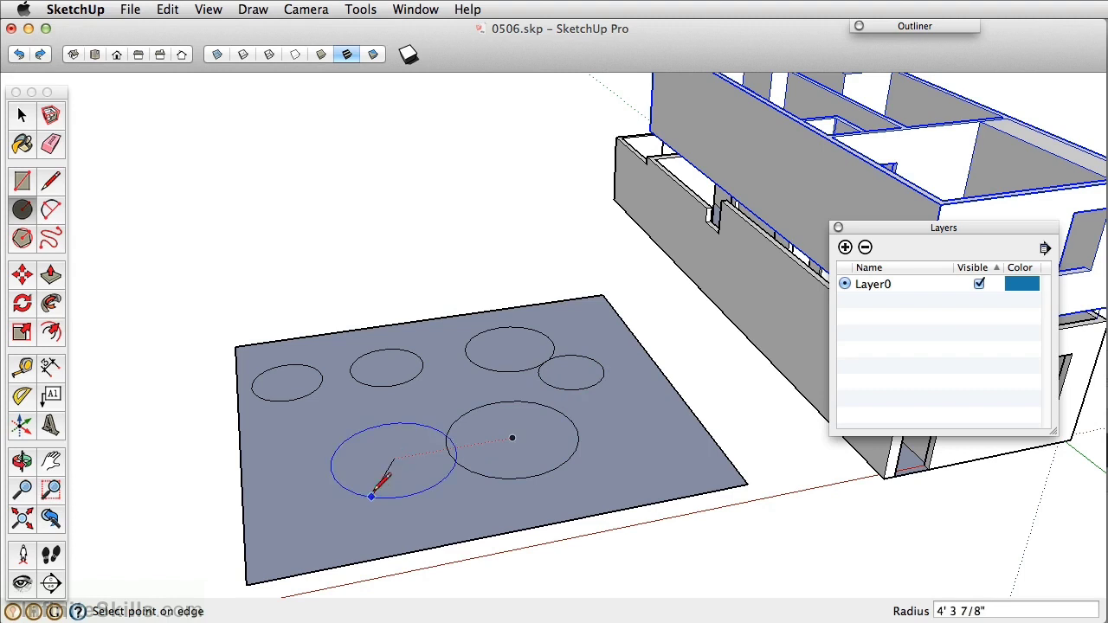
{"action": "left_click", "coordinate": [370, 484]}
{"action": "left_click", "coordinate": [309, 521]}
{"action": "left_click", "coordinate": [317, 499]}
{"action": "left_click", "coordinate": [653, 456]}
{"action": "left_click", "coordinate": [683, 416]}
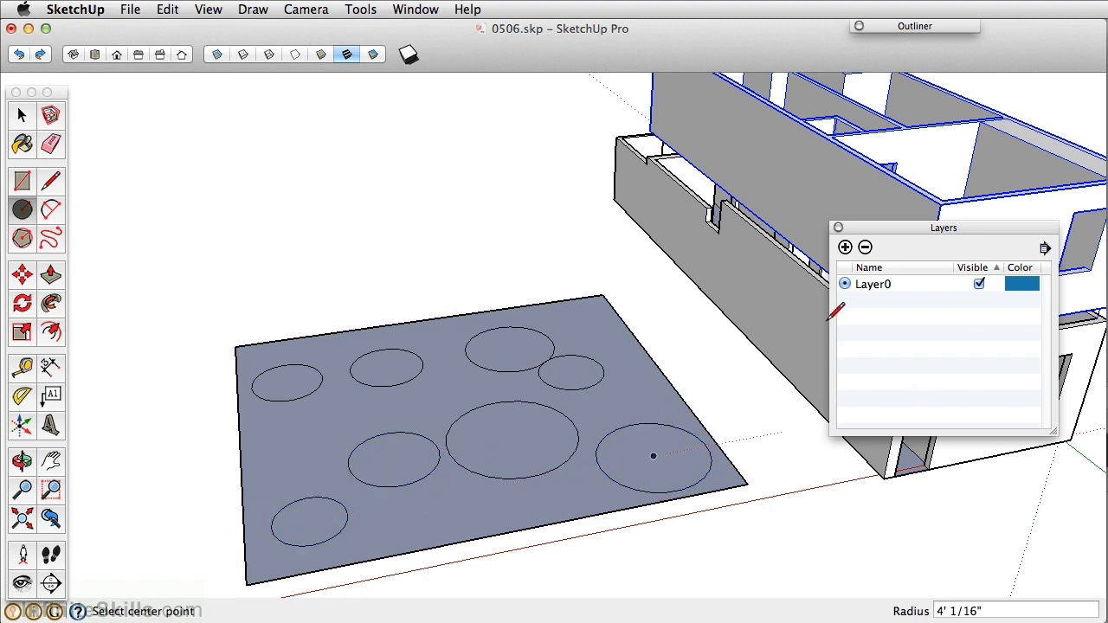
- Add a new layer with the default name Layer1 and leave Layer0 as the active layer
{"action": "left_click", "coordinate": [844, 247]}
{"action": "left_click", "coordinate": [894, 346]}
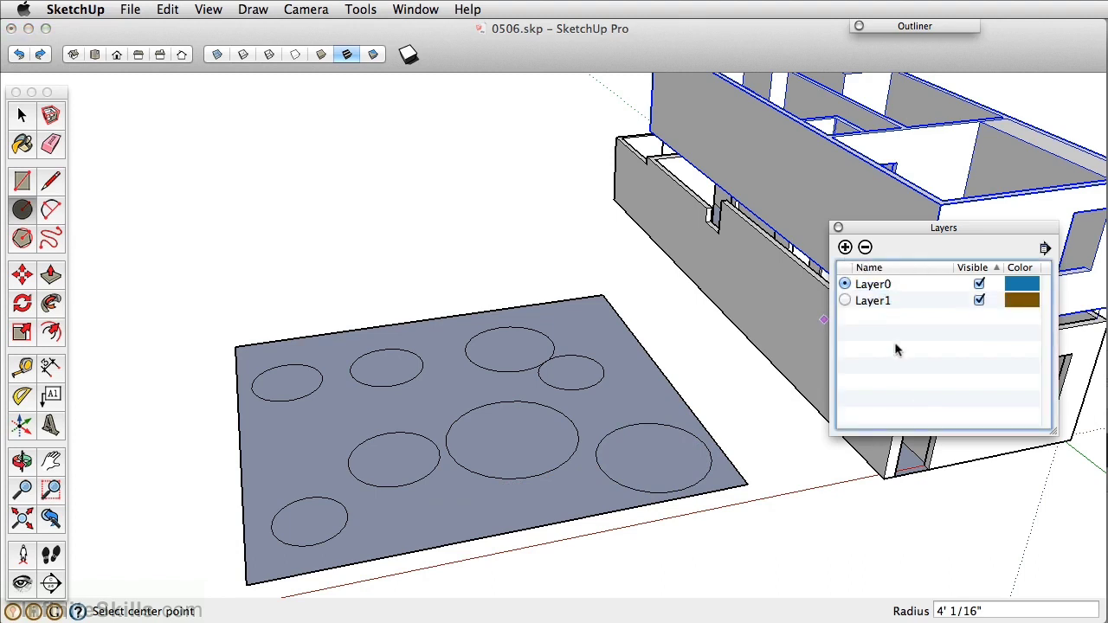
{"action": "left_click", "coordinate": [857, 287]}
{"action": "left_click", "coordinate": [845, 299]}
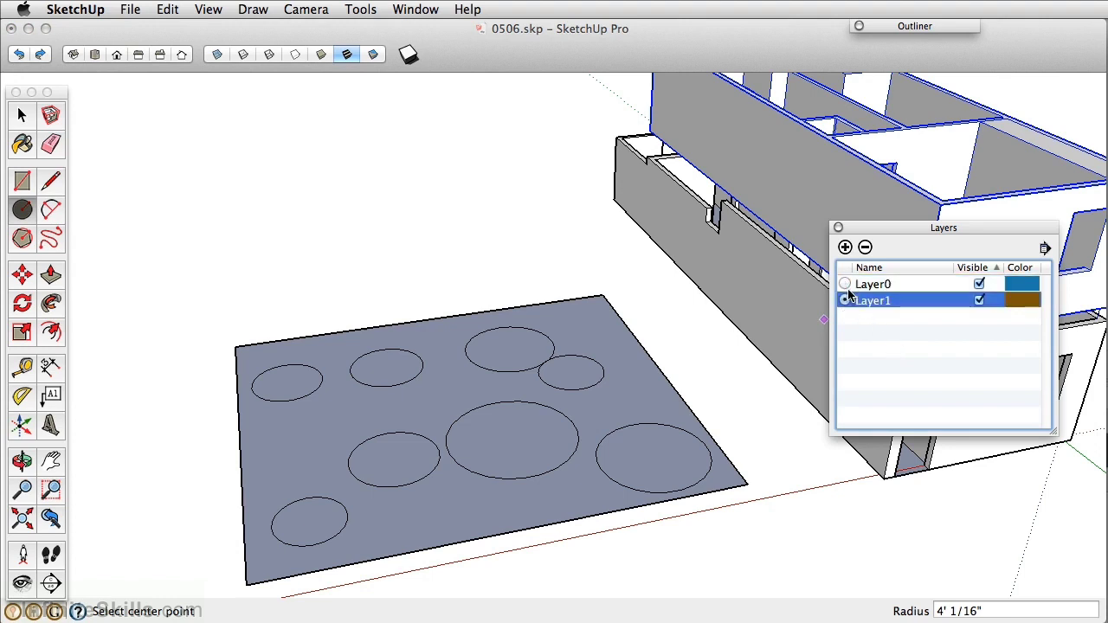
{"action": "left_click", "coordinate": [845, 284]}
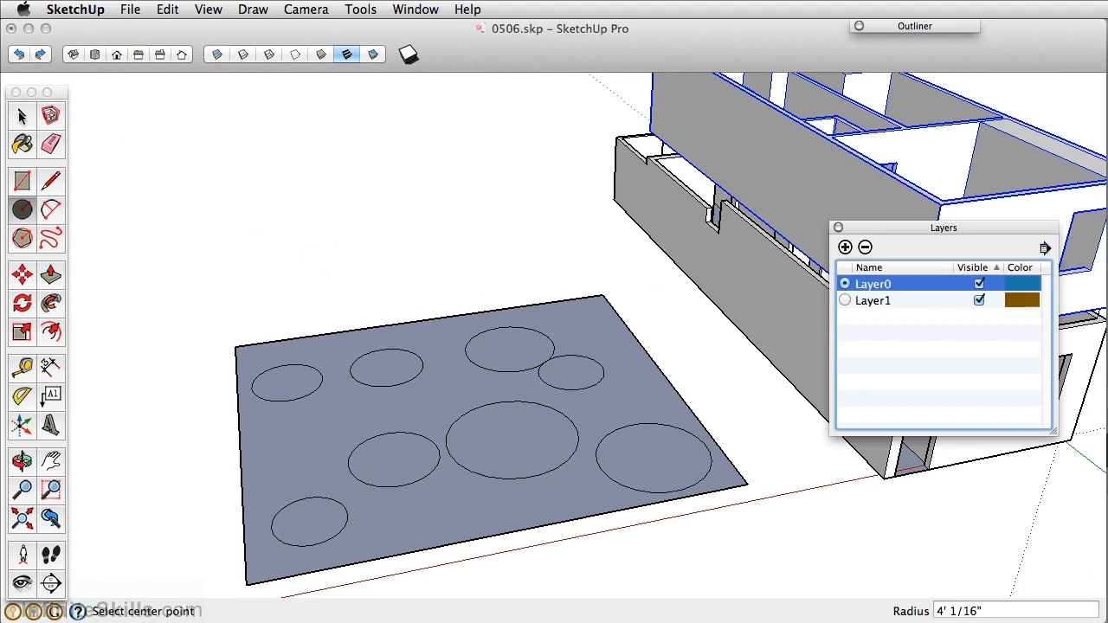
- Select the faces and bounding edges of all eight circles on the ground rectangle
{"action": "left_click", "coordinate": [22, 115]}
{"action": "double_click", "coordinate": [281, 389]}
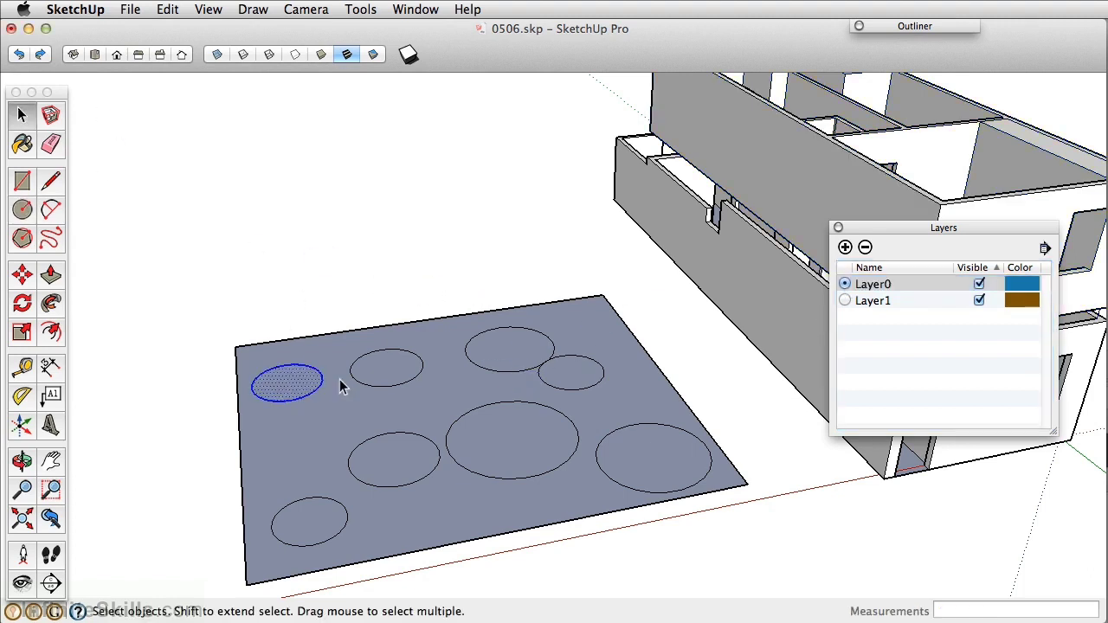
{"action": "double_click", "coordinate": [387, 371], "text": "shift"}
{"action": "double_click", "coordinate": [491, 355], "text": "shift"}
{"action": "double_click", "coordinate": [562, 387], "text": "shift"}
{"action": "double_click", "coordinate": [656, 463], "text": "shift"}
{"action": "double_click", "coordinate": [517, 439], "text": "shift"}
{"action": "double_click", "coordinate": [395, 461], "text": "shift"}
{"action": "double_click", "coordinate": [318, 526], "text": "shift"}
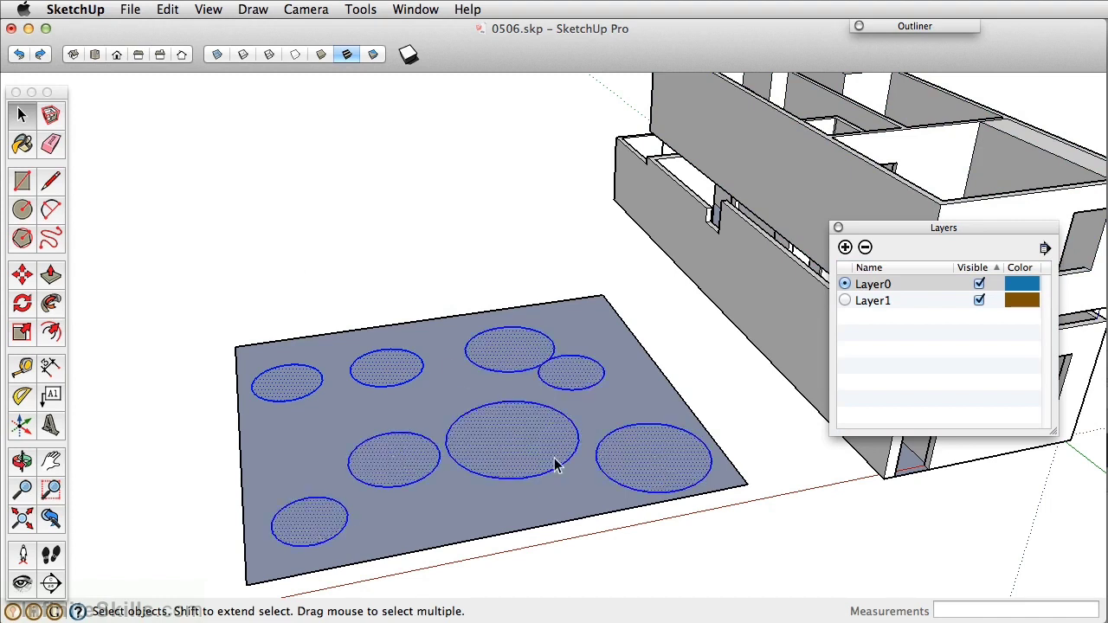
- Show Entity Info for the selected circles and place its window directly below the Layers window
{"action": "left_click", "coordinate": [415, 10]}
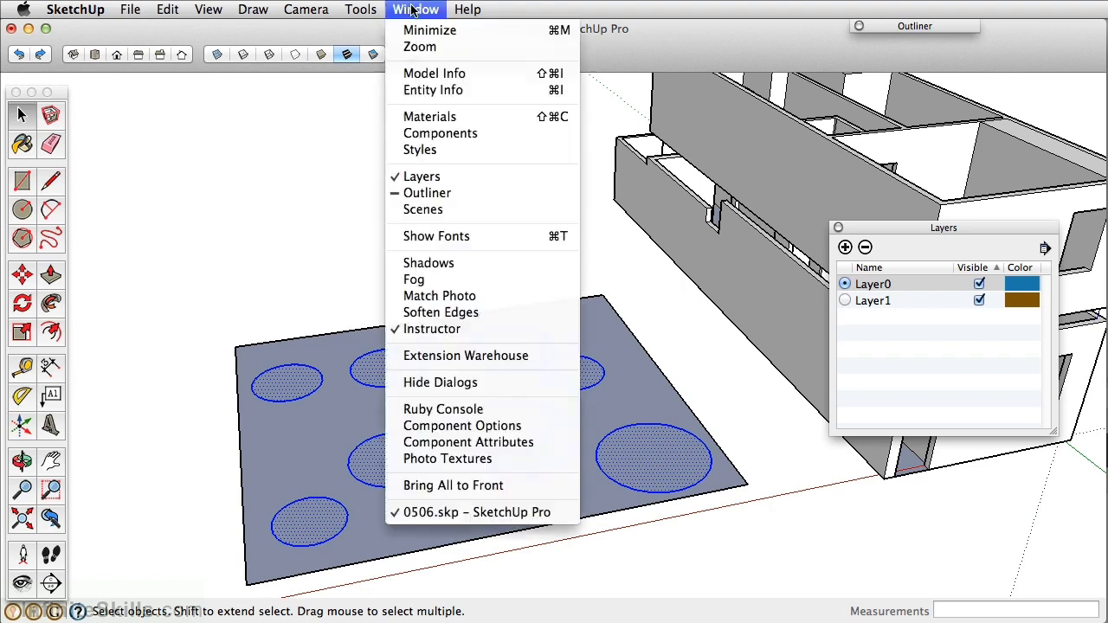
{"action": "left_click", "coordinate": [423, 92]}
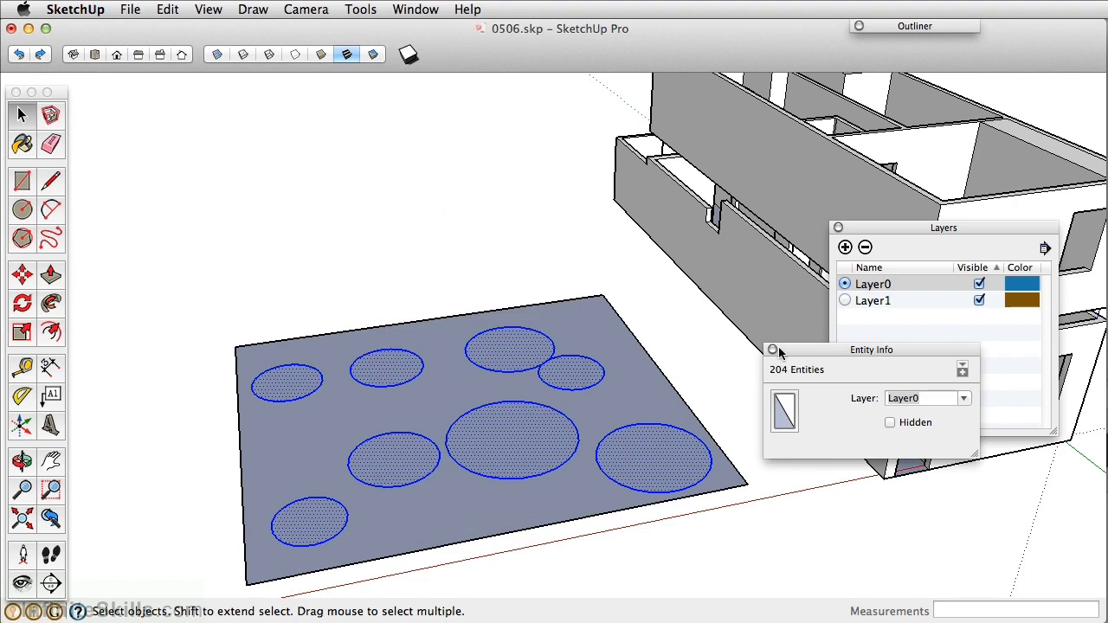
{"action": "left_click_drag", "start_coordinate": [809, 355], "coordinate": [875, 448]}
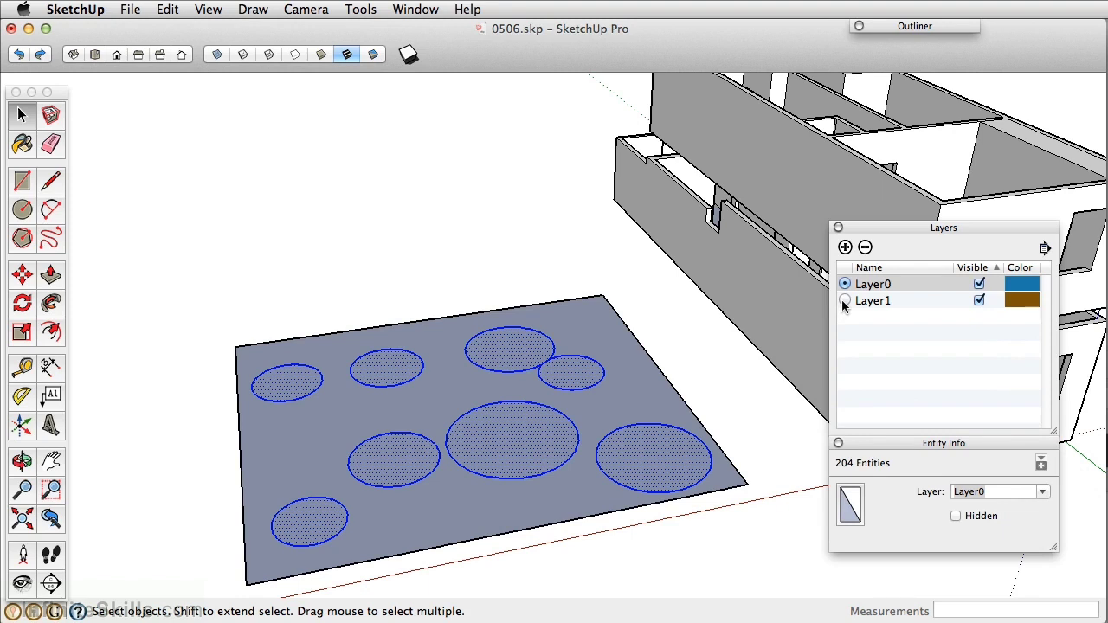
- Assign the selected circles to Layer1 with Layer0 as the active layer, and turn off the visibility of Layer1
{"action": "left_click", "coordinate": [844, 301]}
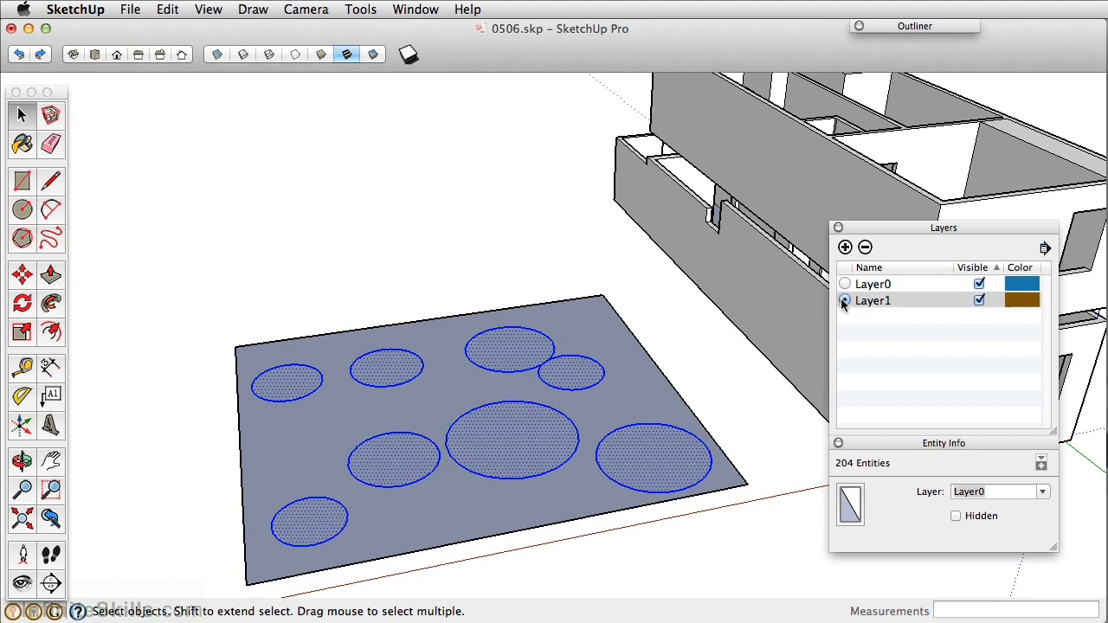
{"action": "left_click", "coordinate": [843, 284]}
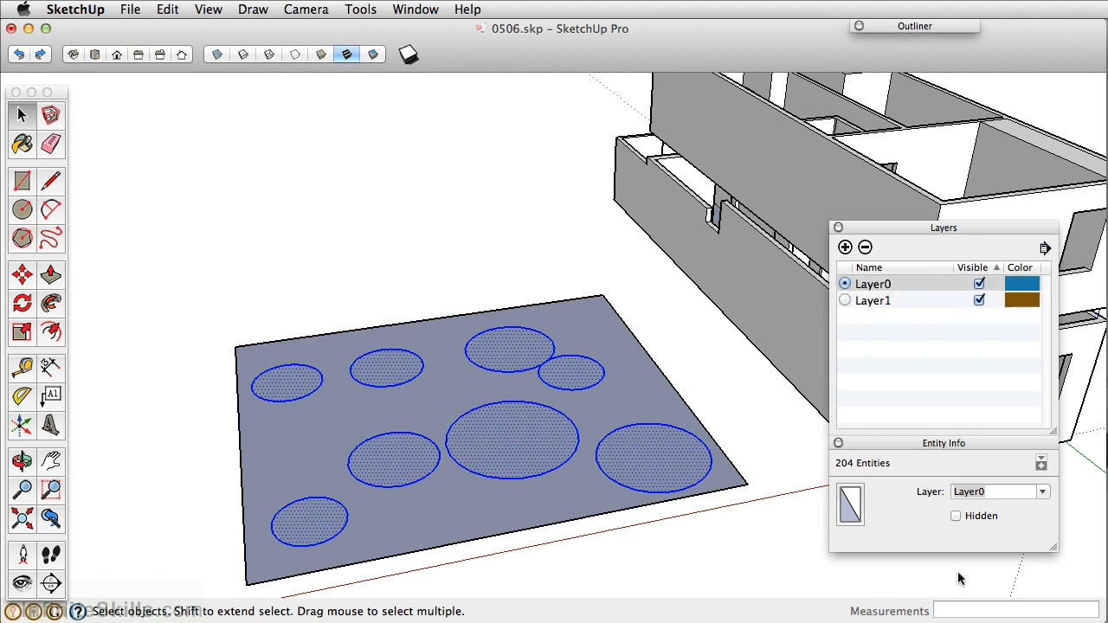
{"action": "left_click", "coordinate": [1042, 492]}
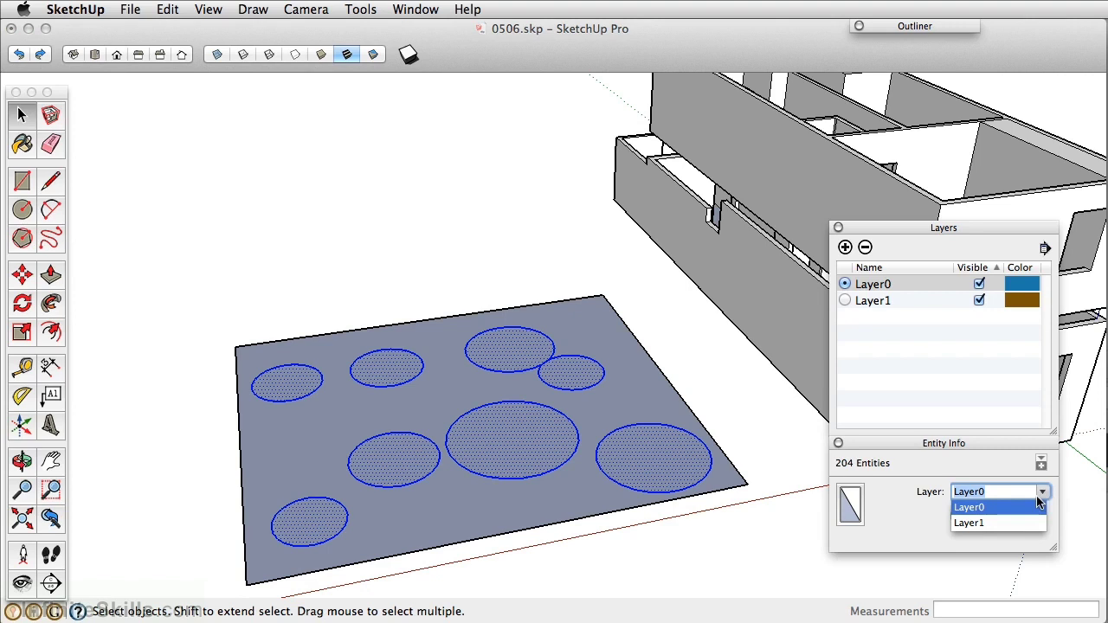
{"action": "left_click", "coordinate": [997, 523]}
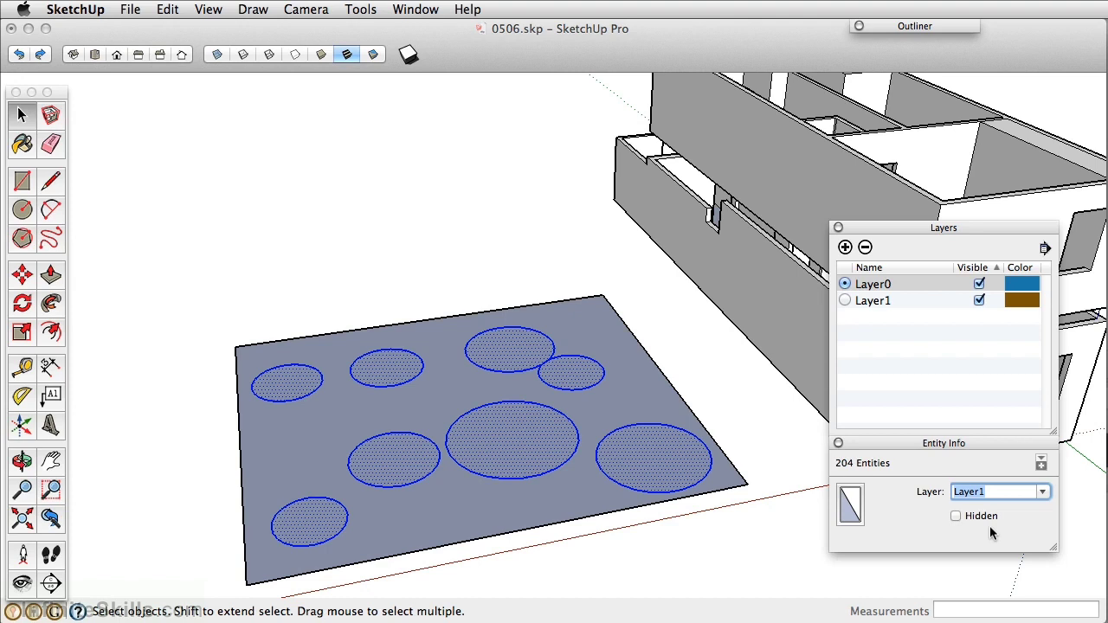
{"action": "left_click", "coordinate": [978, 301]}
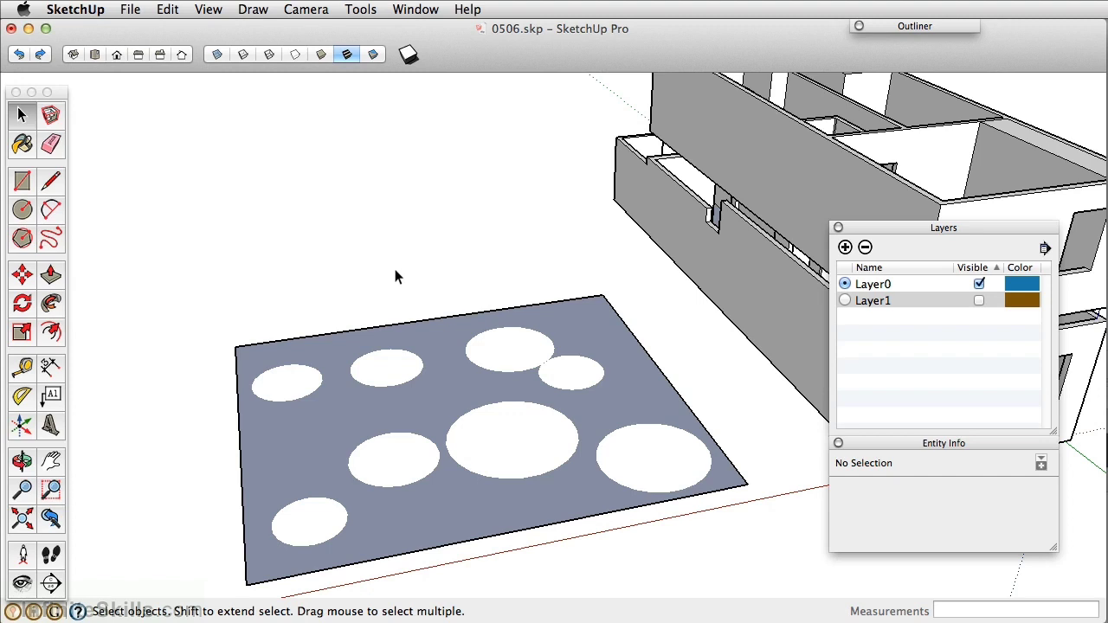
- Draw a rectangle about 11 ft 10 in by 28 ft 11 in overlapping the hidden circles, dismiss the warning, and undo it
{"action": "left_click", "coordinate": [23, 181]}
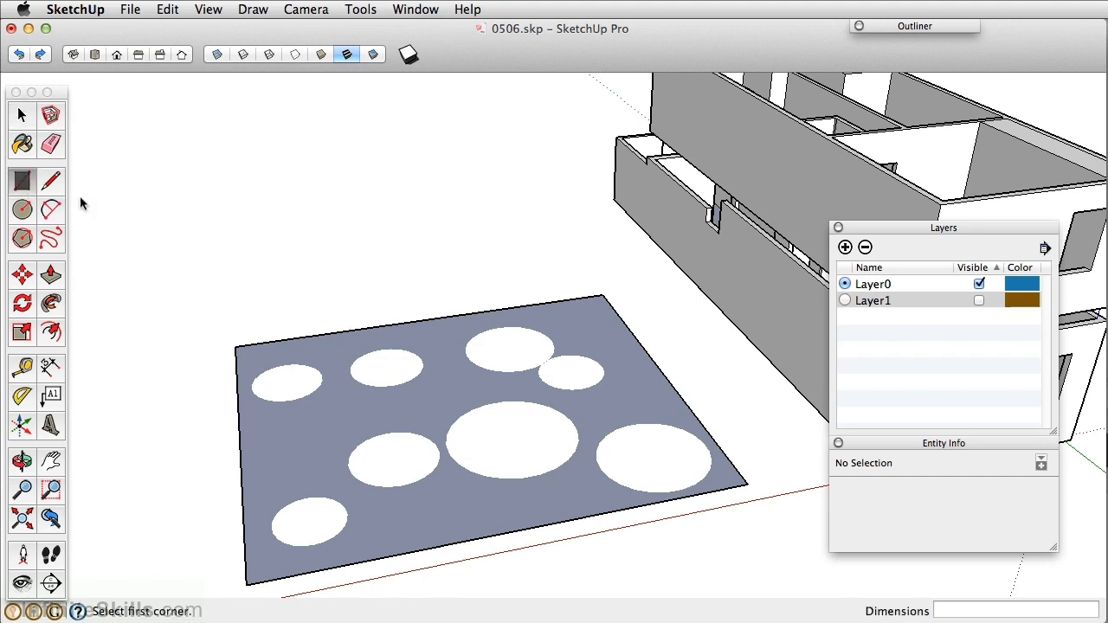
{"action": "left_click", "coordinate": [334, 268]}
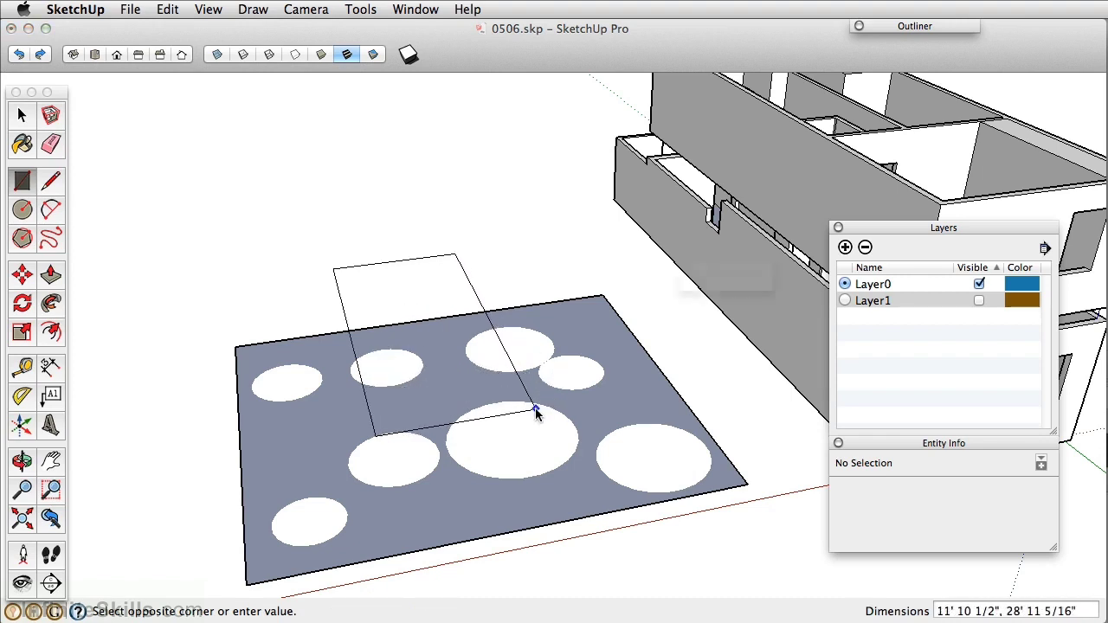
{"action": "left_click", "coordinate": [536, 408]}
{"action": "left_click_drag", "start_coordinate": [626, 215], "coordinate": [409, 158]}
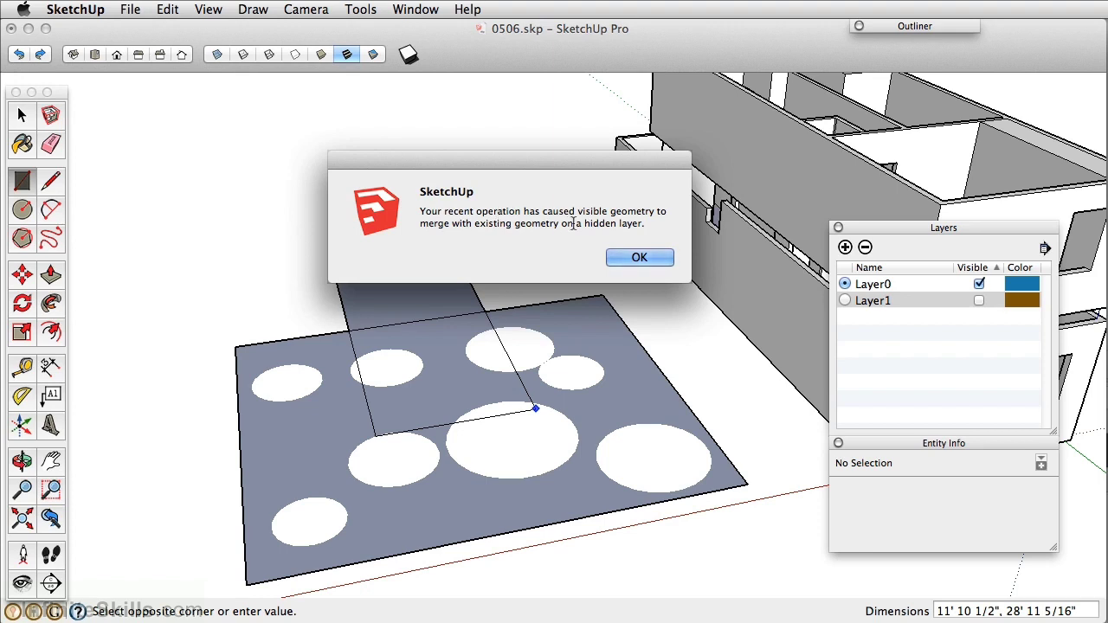
{"action": "left_click", "coordinate": [638, 258]}
{"action": "key", "text": "space"}
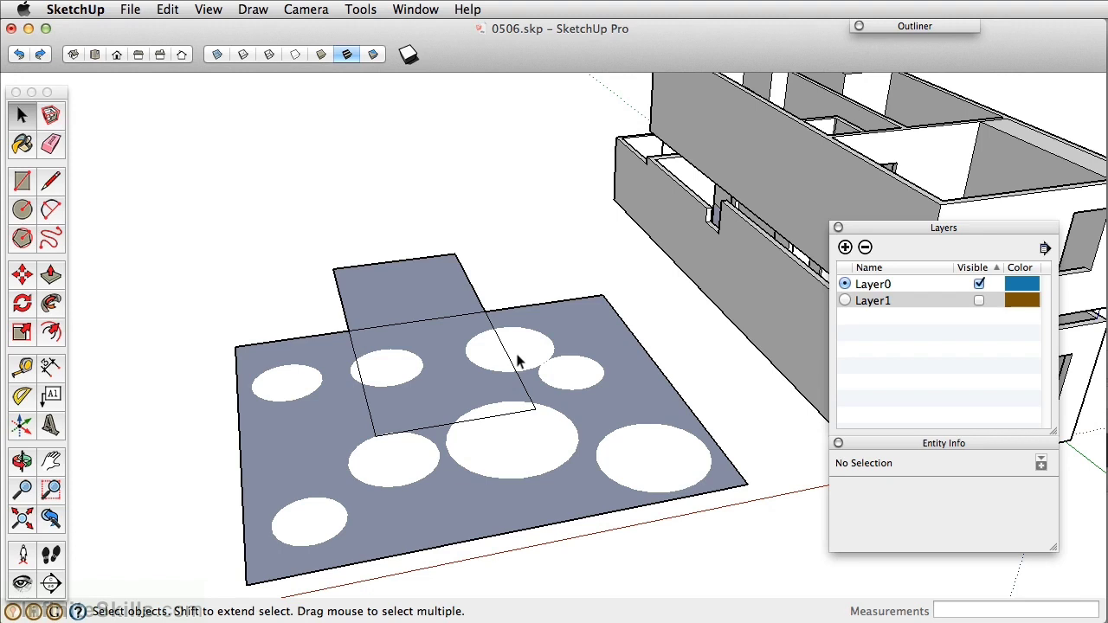
{"action": "key", "text": "super+z"}
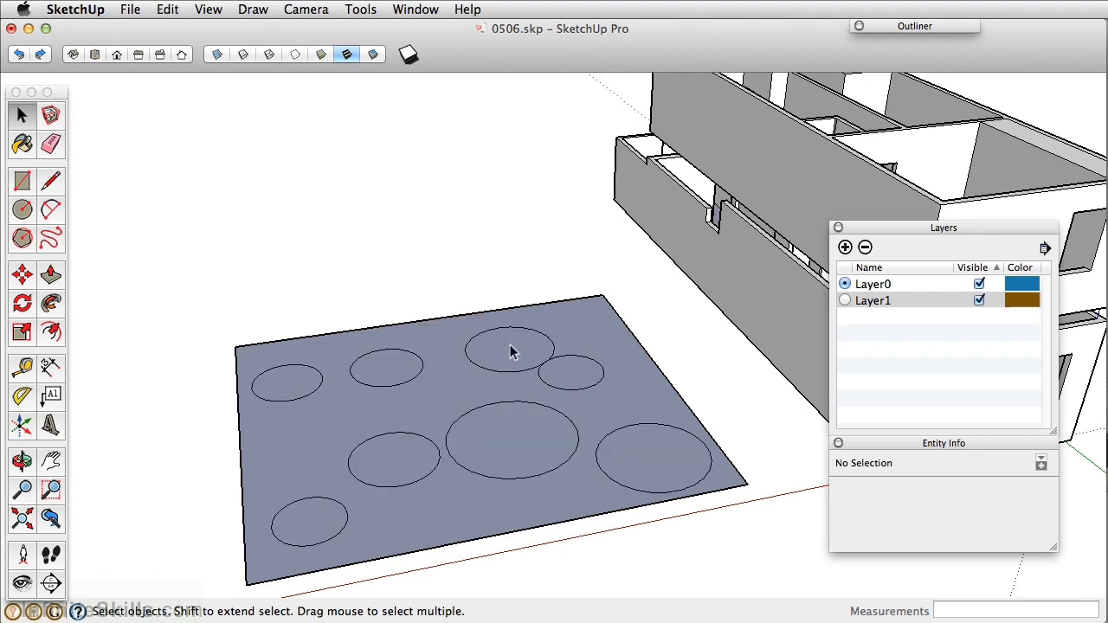
- Reselect the eight circles, including their faces and edges, following the undo
{"action": "double_click", "coordinate": [277, 384]}
{"action": "double_click", "coordinate": [403, 373], "text": "shift"}
{"action": "double_click", "coordinate": [518, 353], "text": "shift"}
{"action": "double_click", "coordinate": [580, 372], "text": "shift"}
{"action": "left_click", "coordinate": [651, 459], "text": "shift"}
{"action": "double_click", "coordinate": [651, 459], "text": "shift"}
{"action": "double_click", "coordinate": [537, 447], "text": "shift"}
{"action": "double_click", "coordinate": [383, 460], "text": "shift"}
{"action": "double_click", "coordinate": [329, 521], "text": "shift"}
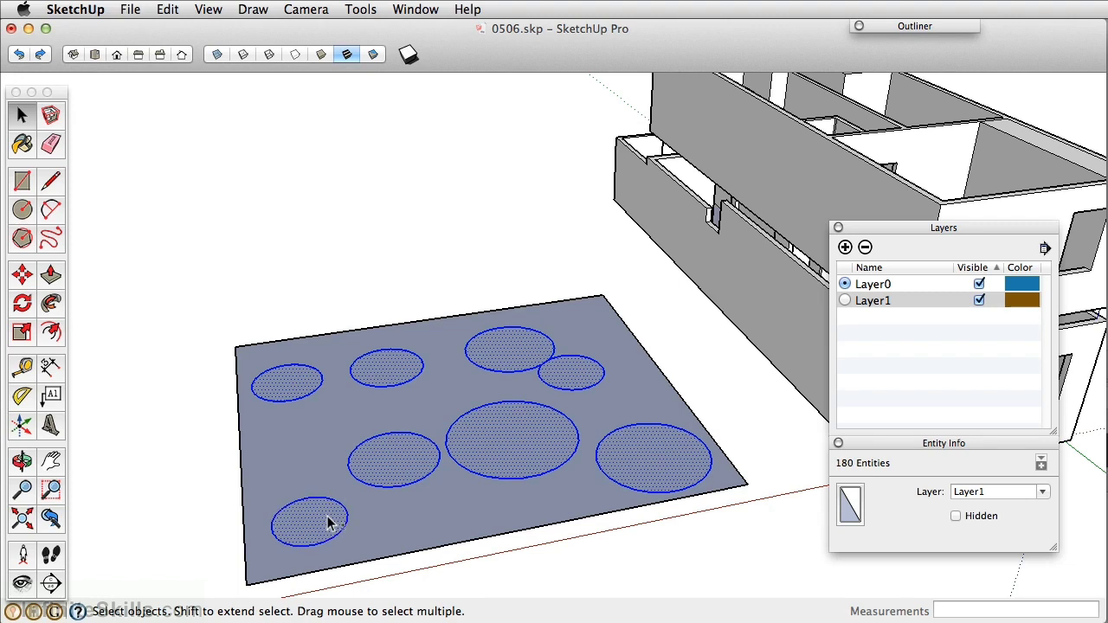
- Make a group from the selected circles and assign the group to Layer1
{"action": "right_click", "coordinate": [274, 389]}
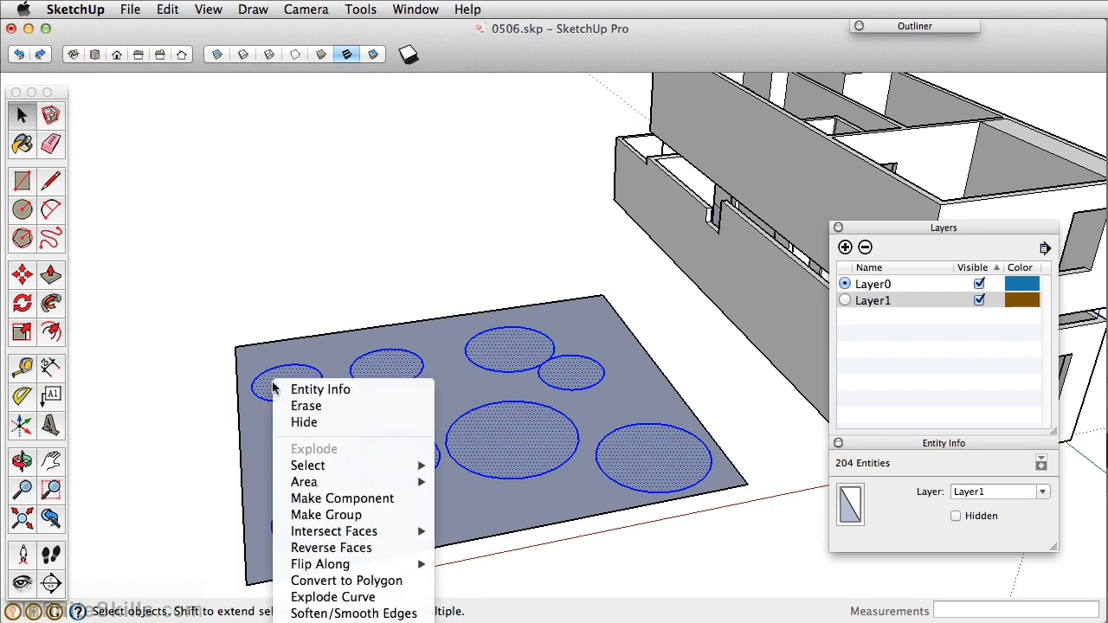
{"action": "left_click", "coordinate": [343, 522]}
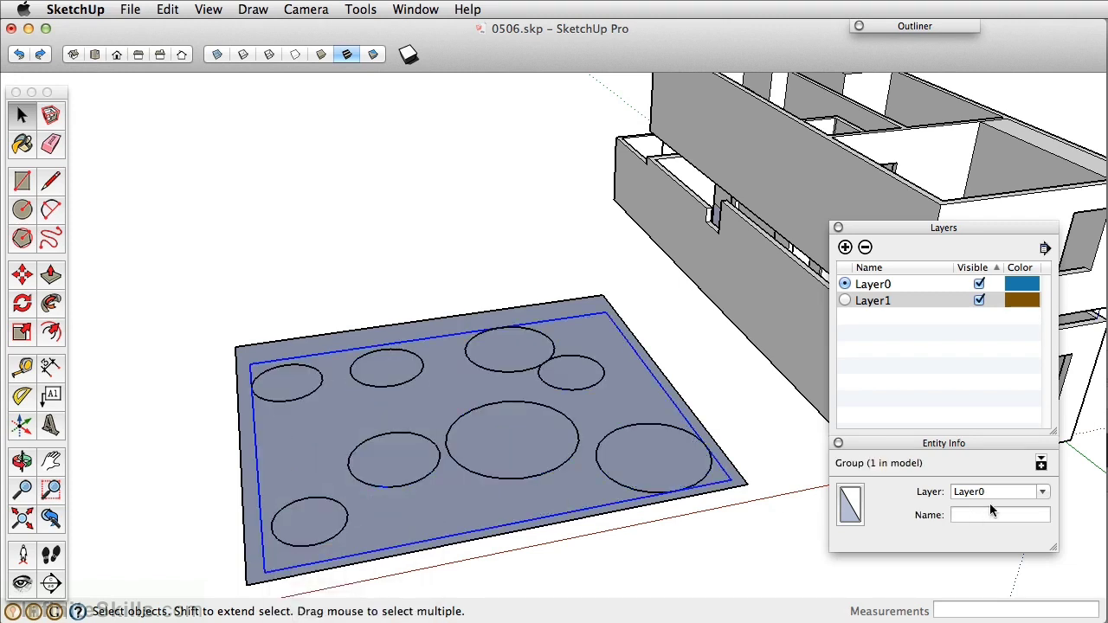
{"action": "left_click", "coordinate": [1043, 491]}
{"action": "left_click", "coordinate": [1002, 522]}
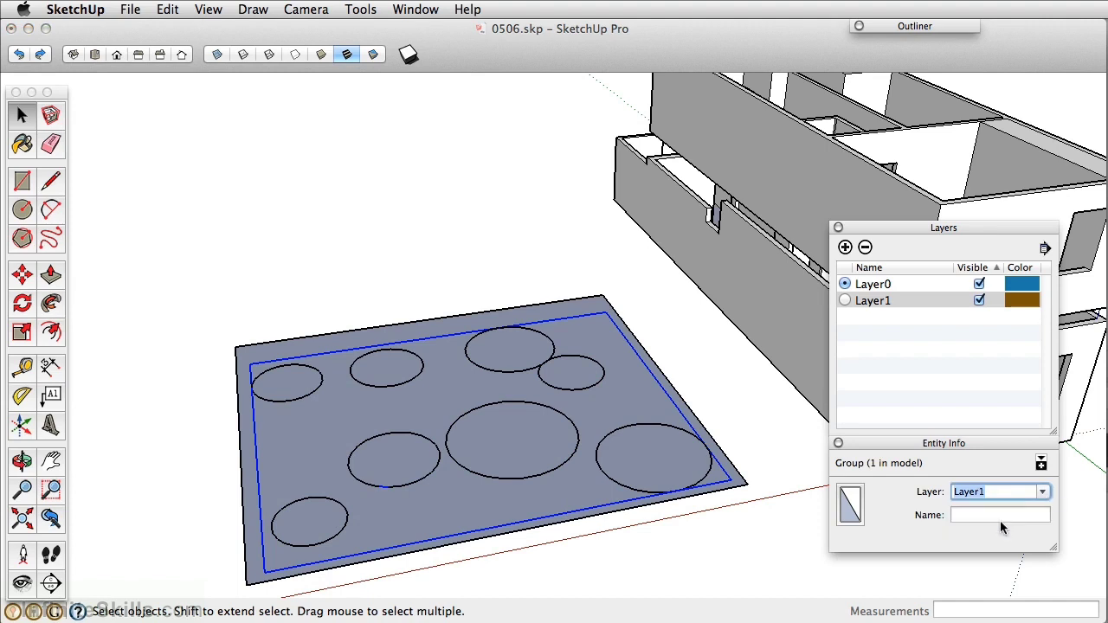
{"action": "left_click", "coordinate": [505, 200]}
- Turn off the visibility of Layer1 and draw a rectangle overlapping the far edge of the plane and the hidden circles
{"action": "left_click", "coordinate": [978, 300]}
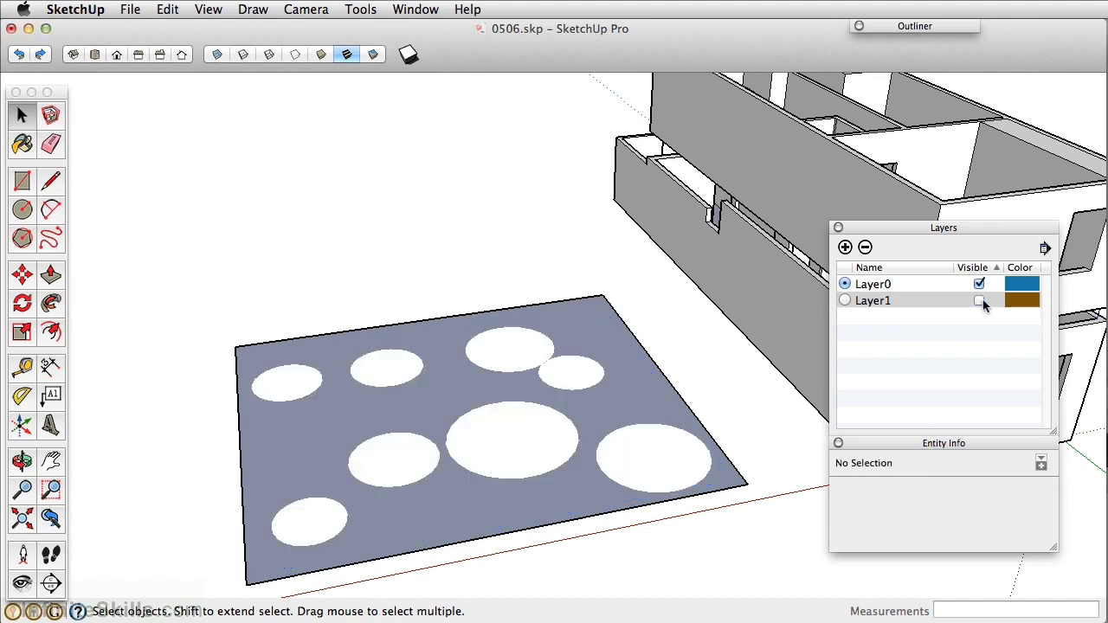
{"action": "key", "text": "r"}
{"action": "left_click", "coordinate": [278, 253]}
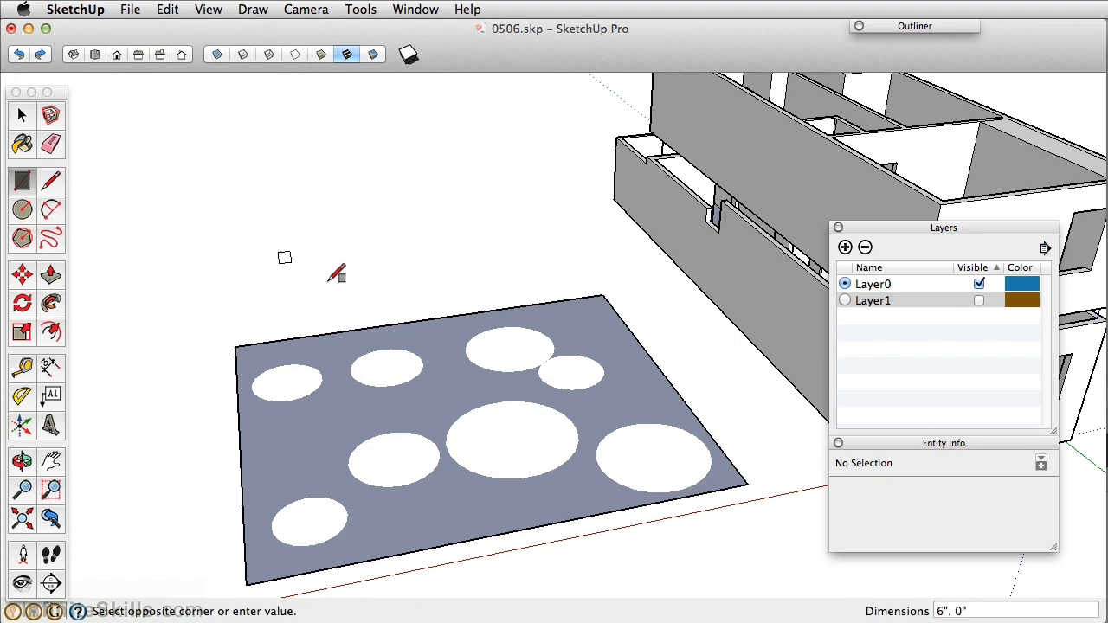
{"action": "left_click", "coordinate": [513, 379]}
{"action": "key", "text": "space"}
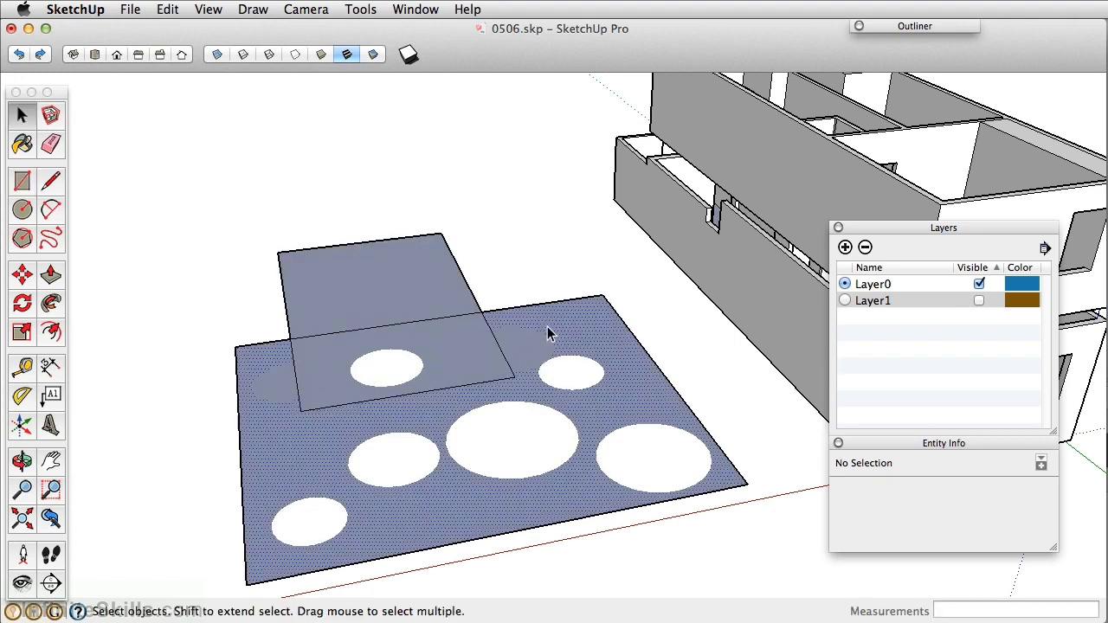
- Turn Layer1 visible again and try to move the grouped circles, then cancel the move
{"action": "left_click", "coordinate": [573, 327]}
{"action": "left_click", "coordinate": [395, 279]}
{"action": "left_click", "coordinate": [979, 301]}
{"action": "left_click", "coordinate": [674, 448]}
{"action": "key", "text": "m"}
{"action": "left_click", "coordinate": [671, 453]}
{"action": "key", "text": "Escape"}
{"action": "key", "text": "space"}
- Delete the test plane with its overlapping rectangle, and the grouped circles
{"action": "triple_click", "coordinate": [386, 321]}
{"action": "key", "text": "Delete"}
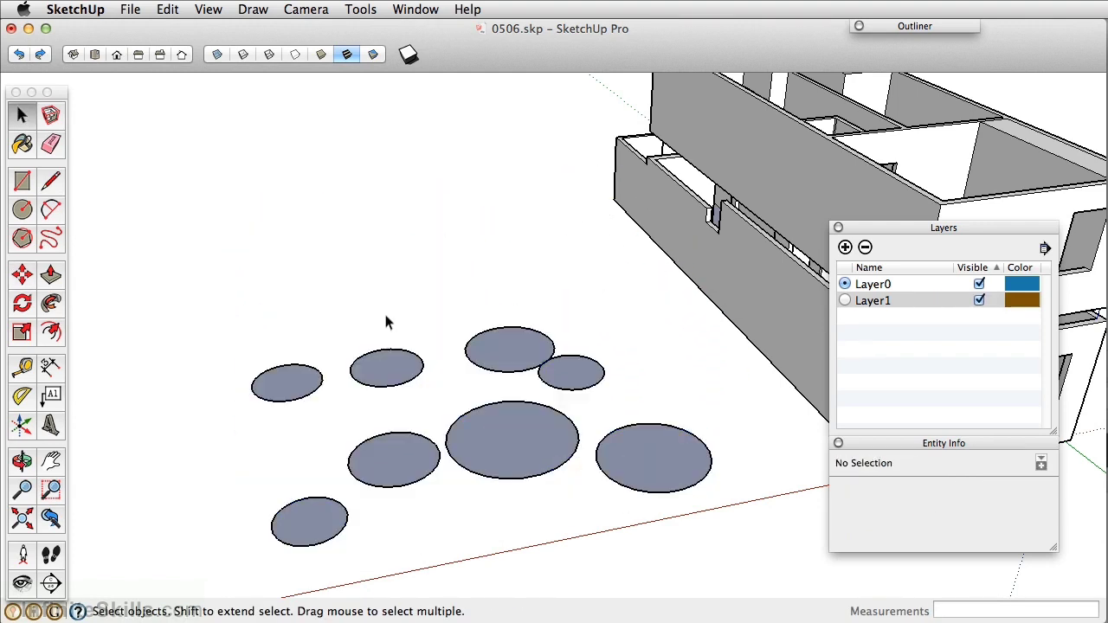
{"action": "left_click", "coordinate": [538, 346]}
{"action": "key", "text": "Delete"}
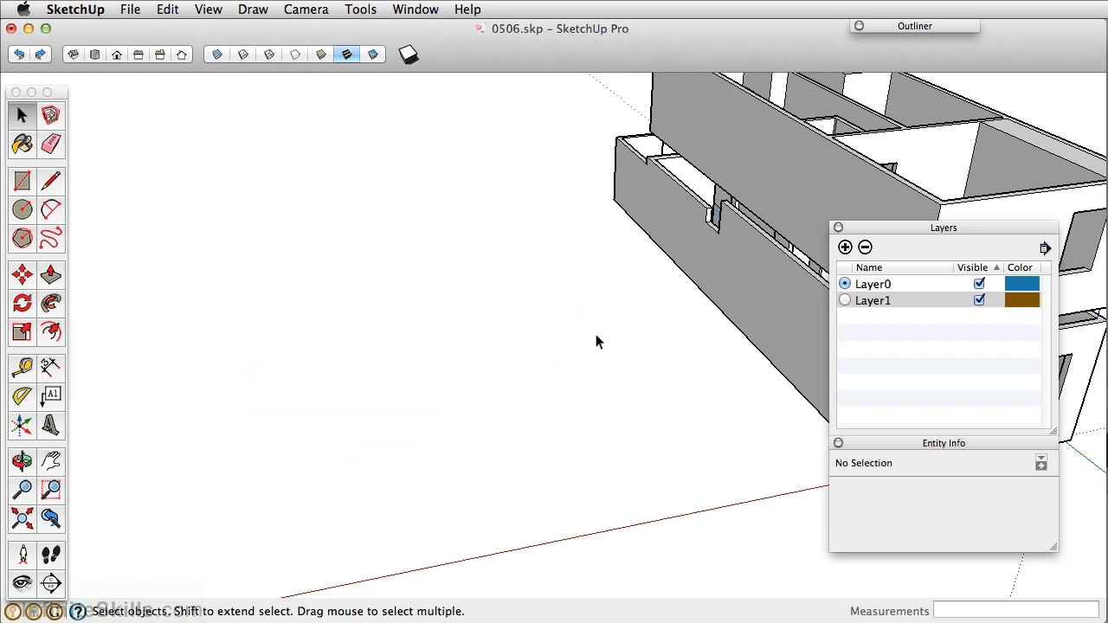
- Rename Layer1 as "1st floor" and add a new layer named "2nd floor"
{"action": "middle_click_drag", "start_coordinate": [655, 321], "coordinate": [389, 358]}
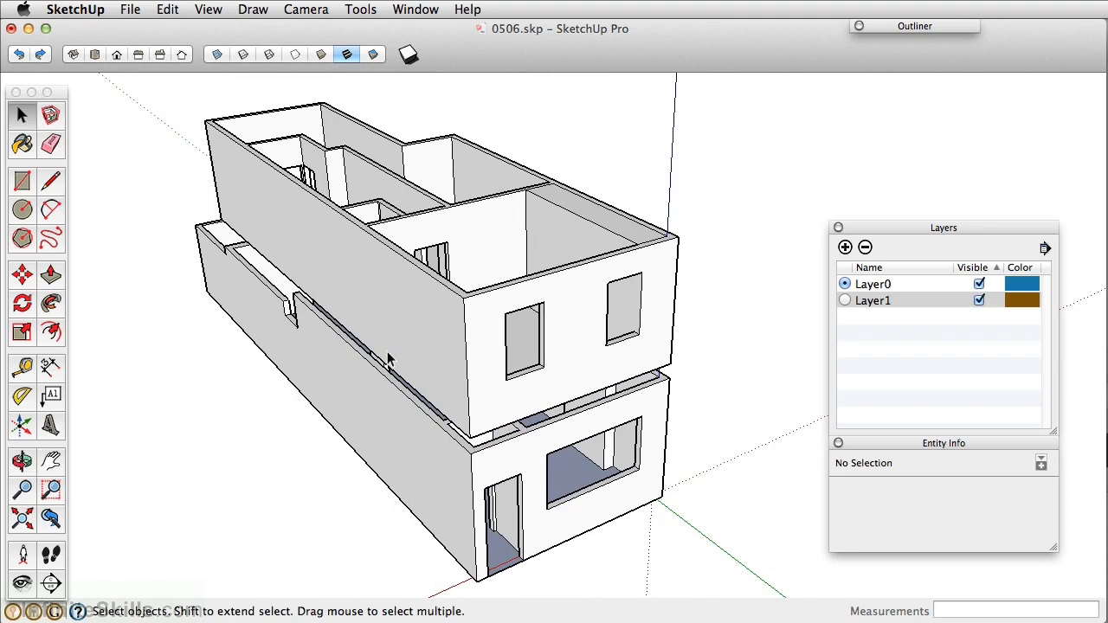
{"action": "double_click", "coordinate": [877, 302]}
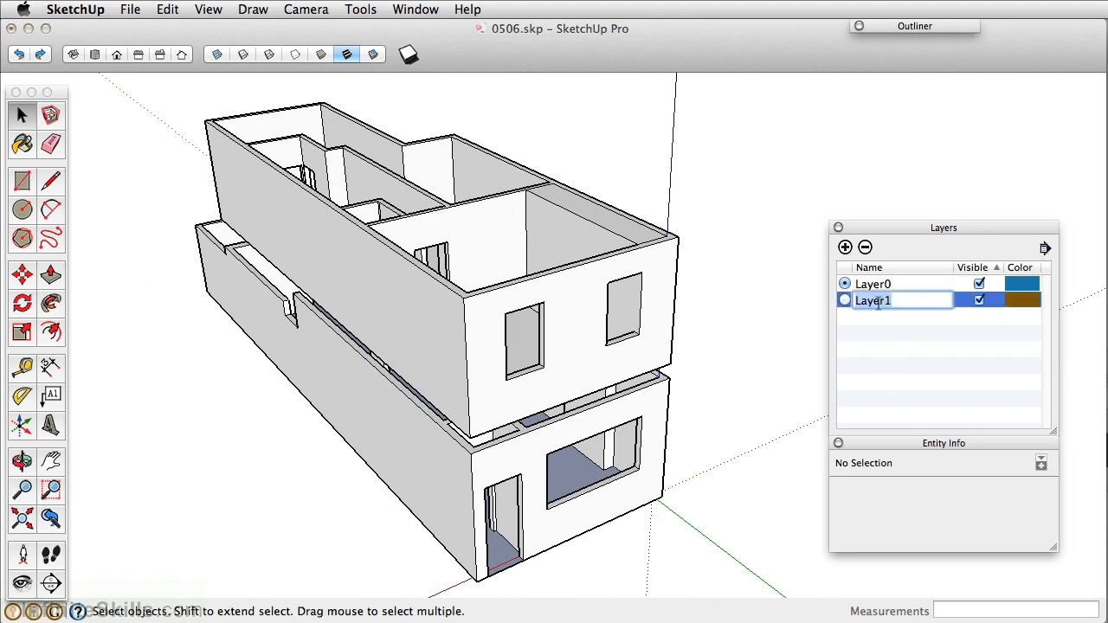
{"action": "type", "text": "1st floor"}
{"action": "key", "text": "Return"}
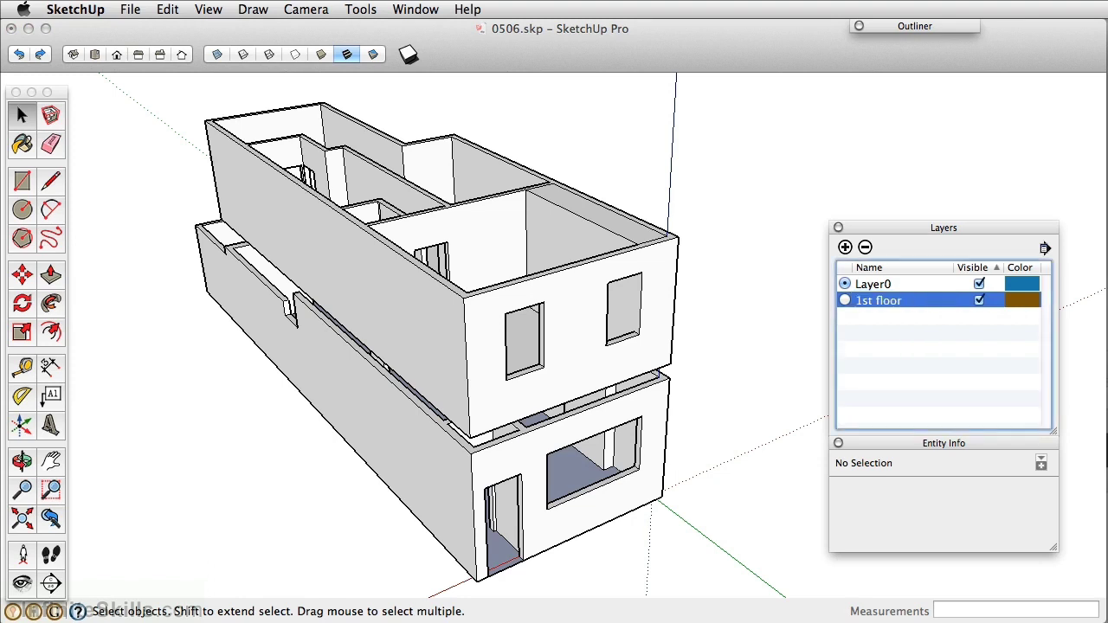
{"action": "left_click", "coordinate": [844, 246]}
{"action": "type", "text": "2nd floor"}
{"action": "key", "text": "Return"}
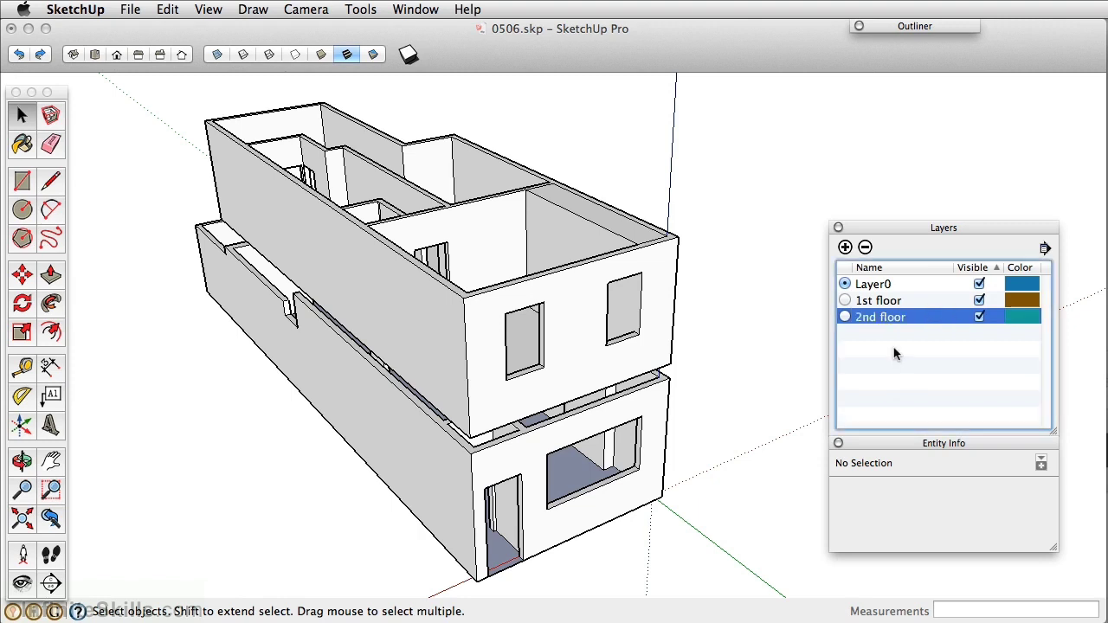
- Assign the upper floor group of the house to the 2nd floor layer
{"action": "left_click", "coordinate": [769, 243]}
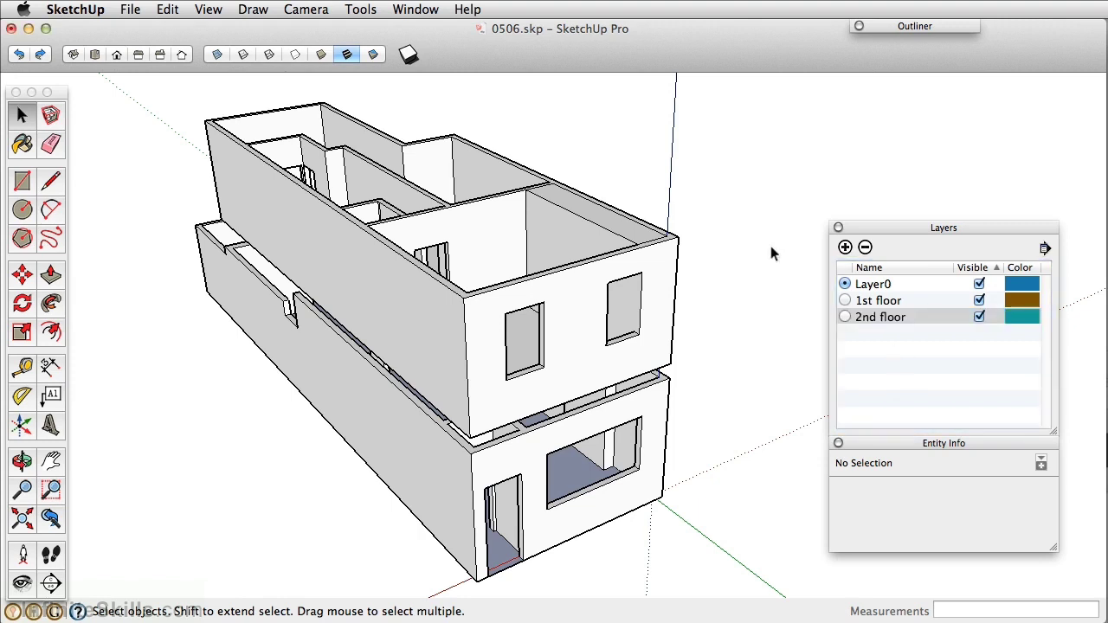
{"action": "left_click", "coordinate": [575, 283]}
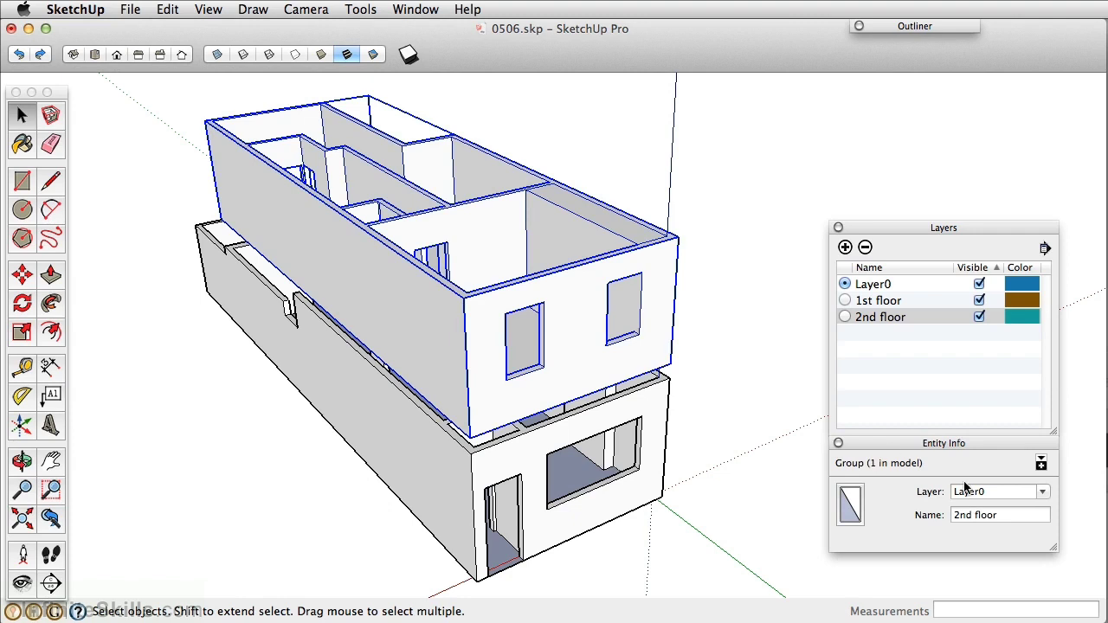
{"action": "left_click", "coordinate": [1043, 493]}
{"action": "left_click", "coordinate": [1002, 523]}
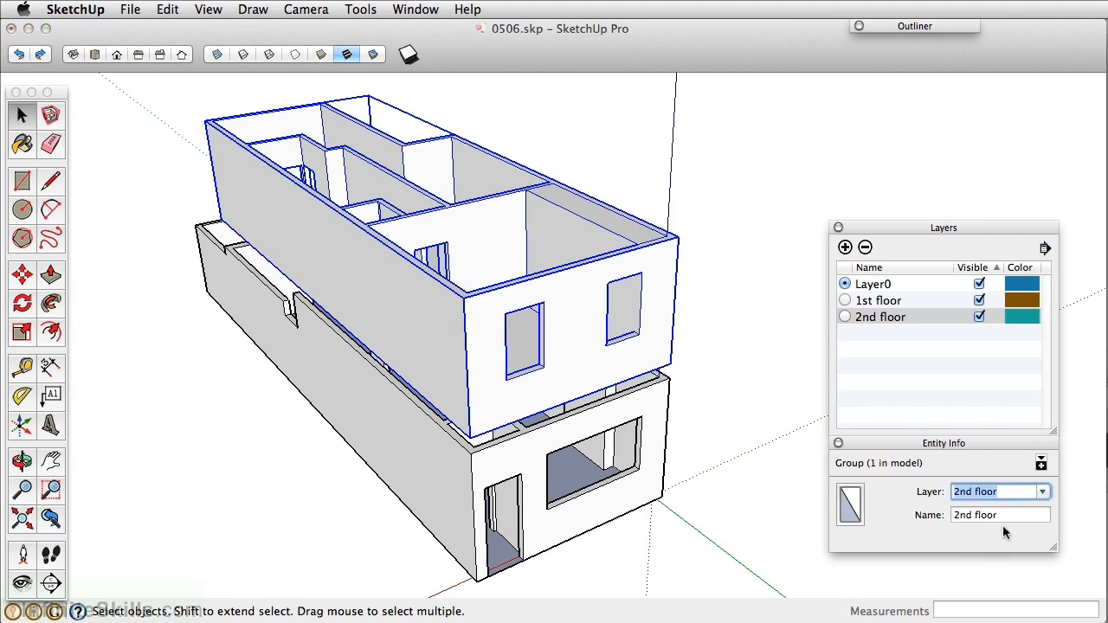
- Assign the lower floor group of the house to the 1st floor layer and clear the selection
{"action": "left_click", "coordinate": [651, 407]}
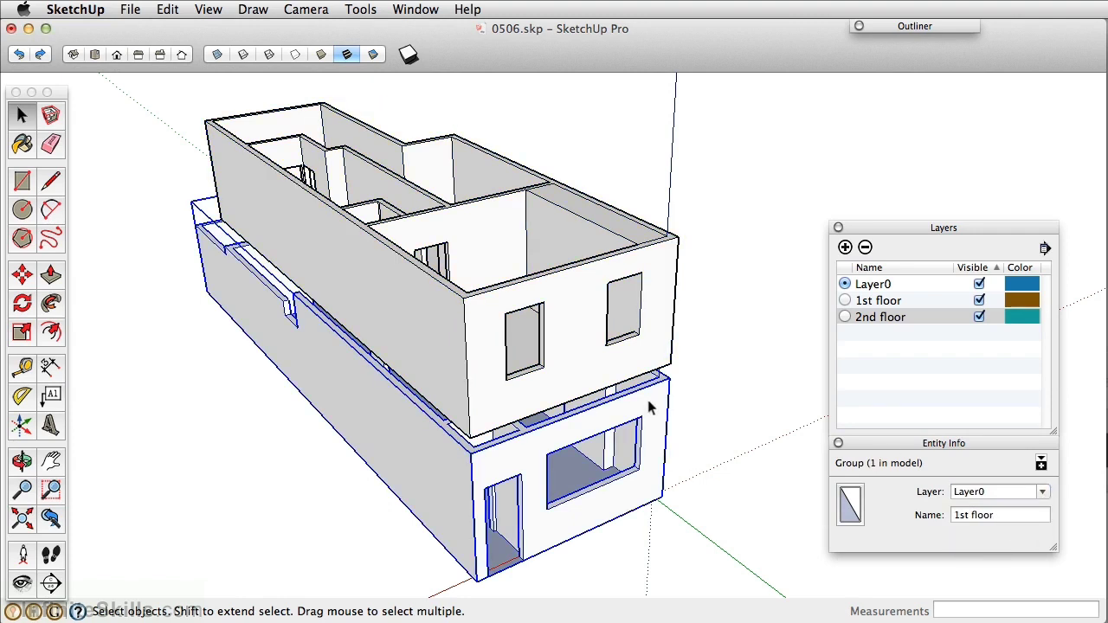
{"action": "left_click", "coordinate": [1042, 492]}
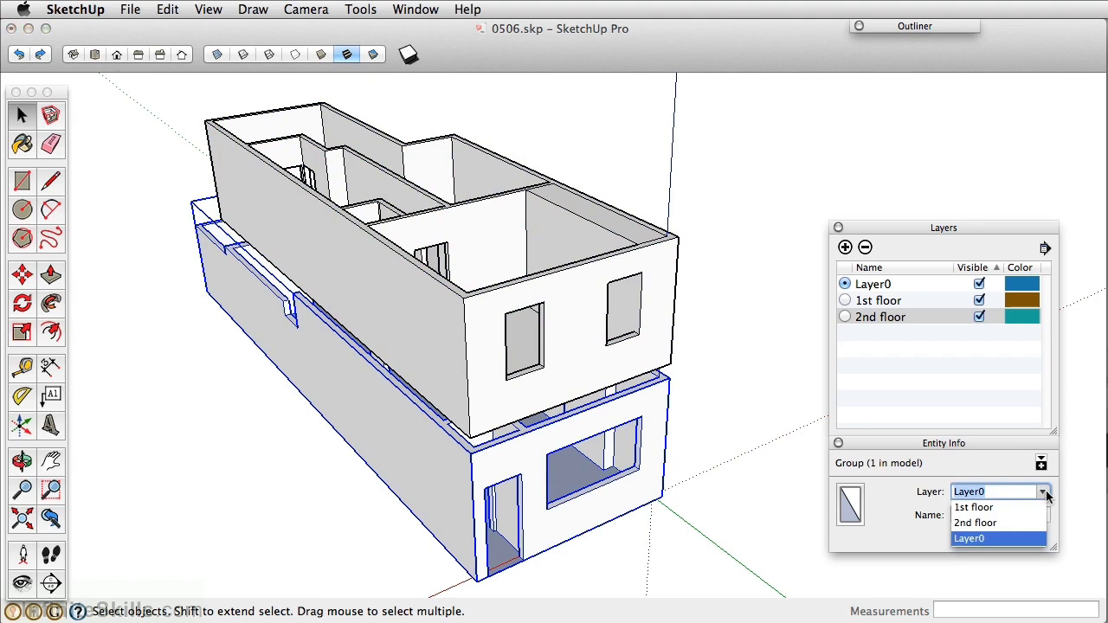
{"action": "left_click", "coordinate": [983, 508]}
{"action": "left_click", "coordinate": [826, 327]}
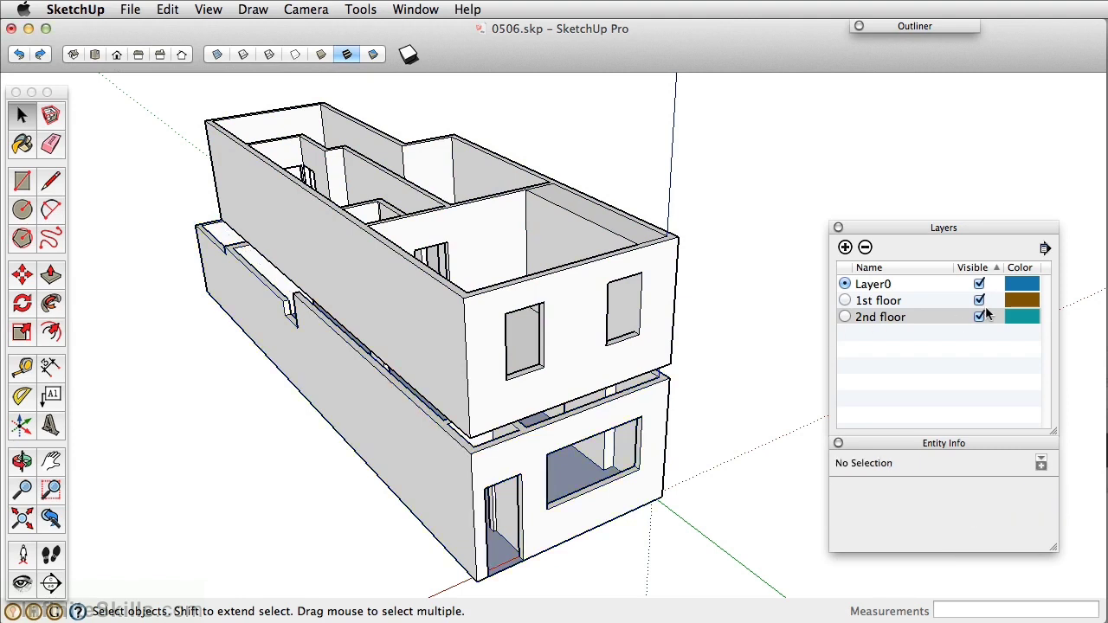
- Check the floor layers by turning the visibility of 1st floor and 2nd floor off and back on
{"action": "left_click", "coordinate": [979, 301]}
{"action": "left_click", "coordinate": [980, 301]}
{"action": "left_click", "coordinate": [980, 317]}
{"action": "left_click", "coordinate": [981, 317]}
{"action": "left_click", "coordinate": [980, 301]}
{"action": "left_click", "coordinate": [980, 301]}
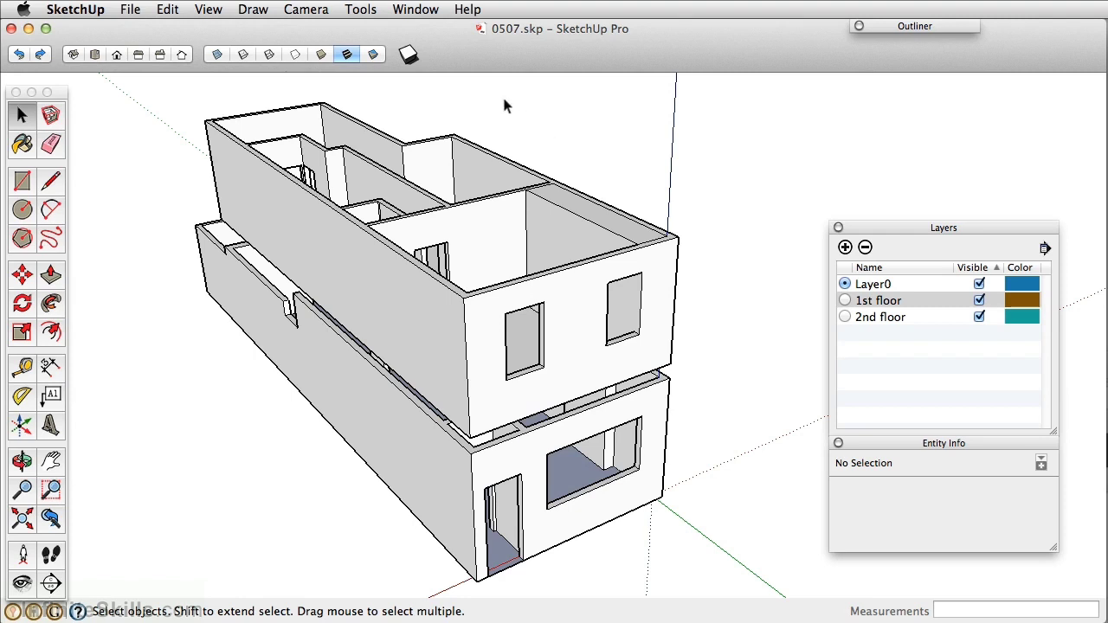
- Show the Scenes window, collapse Layers and Entity Info, and stack all of them beneath the Outliner
{"action": "left_click", "coordinate": [415, 10]}
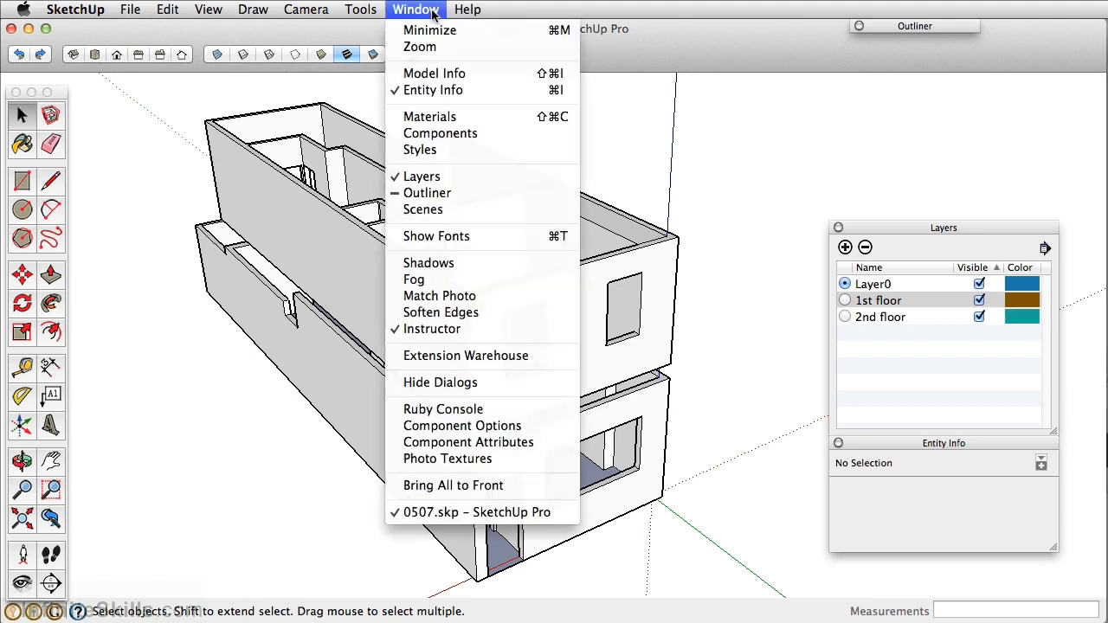
{"action": "left_click", "coordinate": [457, 210]}
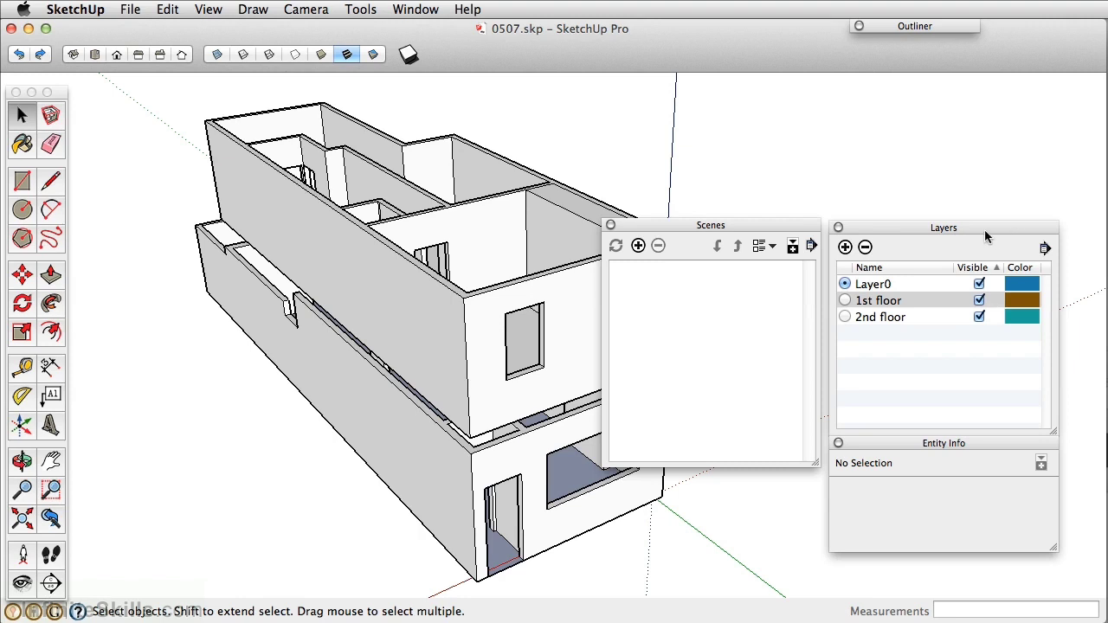
{"action": "left_click", "coordinate": [902, 232]}
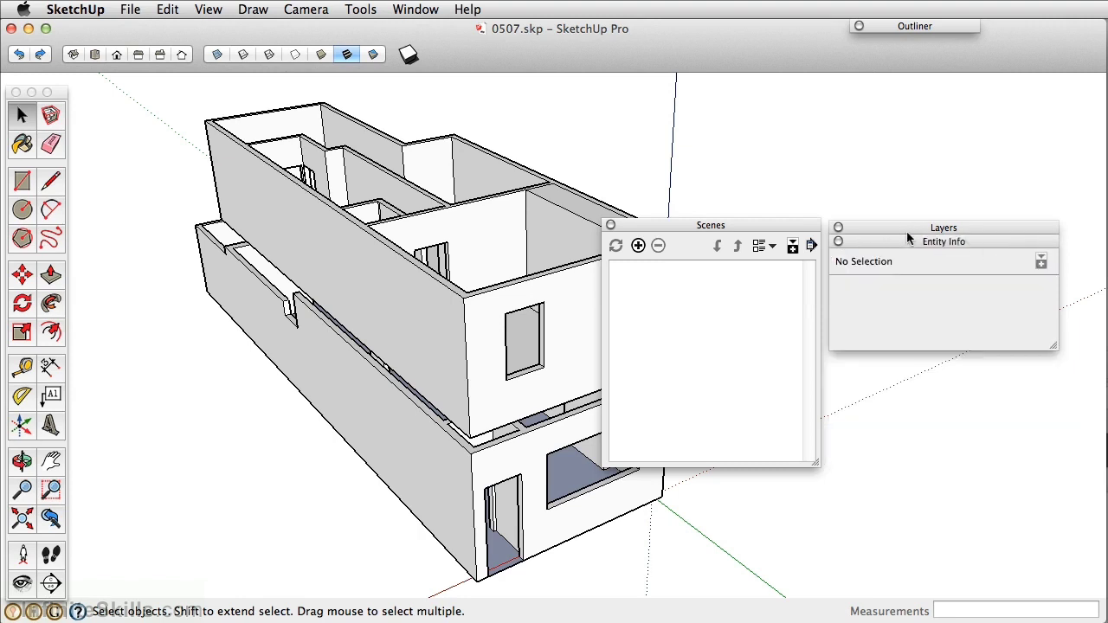
{"action": "left_click", "coordinate": [901, 242]}
{"action": "left_click_drag", "start_coordinate": [952, 227], "coordinate": [891, 45]}
{"action": "left_click_drag", "start_coordinate": [732, 228], "coordinate": [985, 74]}
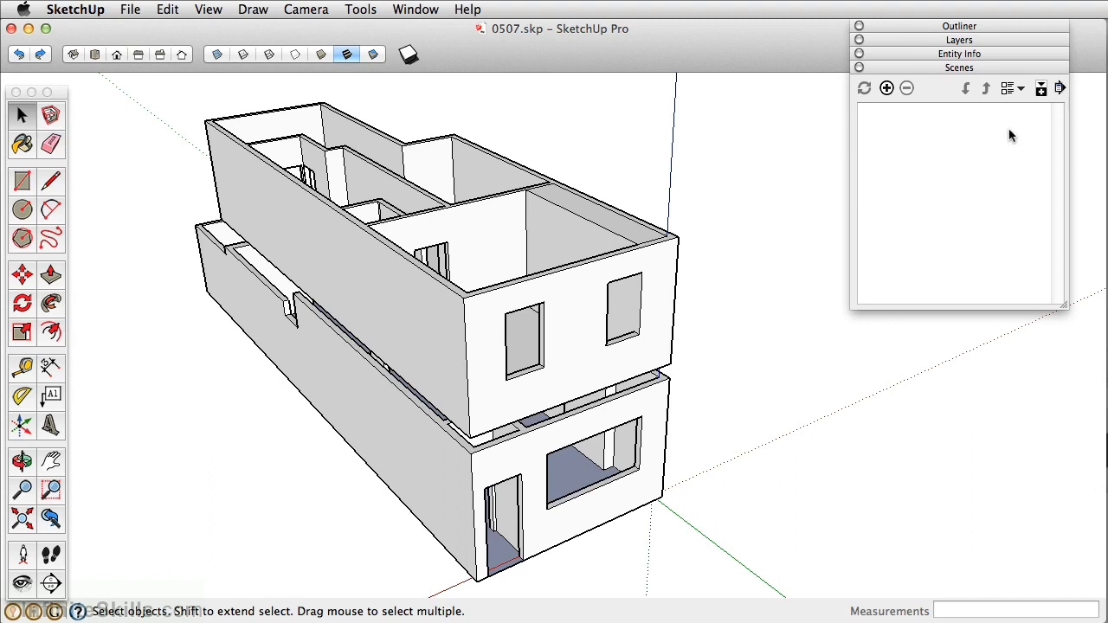
- Expand the scene details and add a scene showing the whole house at an angle from above
{"action": "left_click", "coordinate": [1042, 89]}
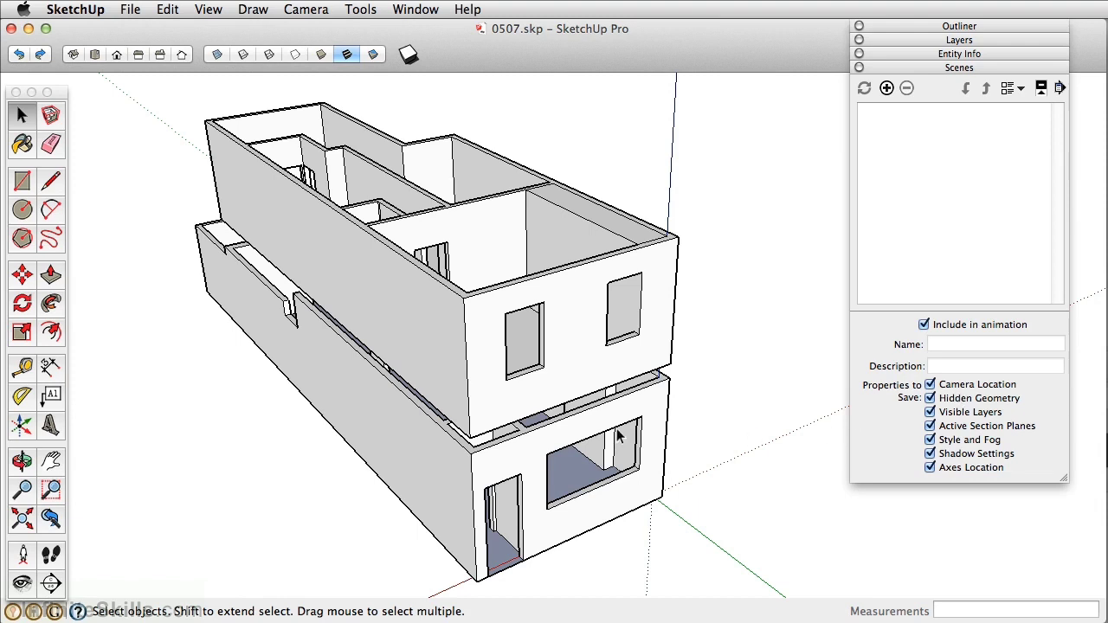
{"action": "left_click", "coordinate": [72, 55]}
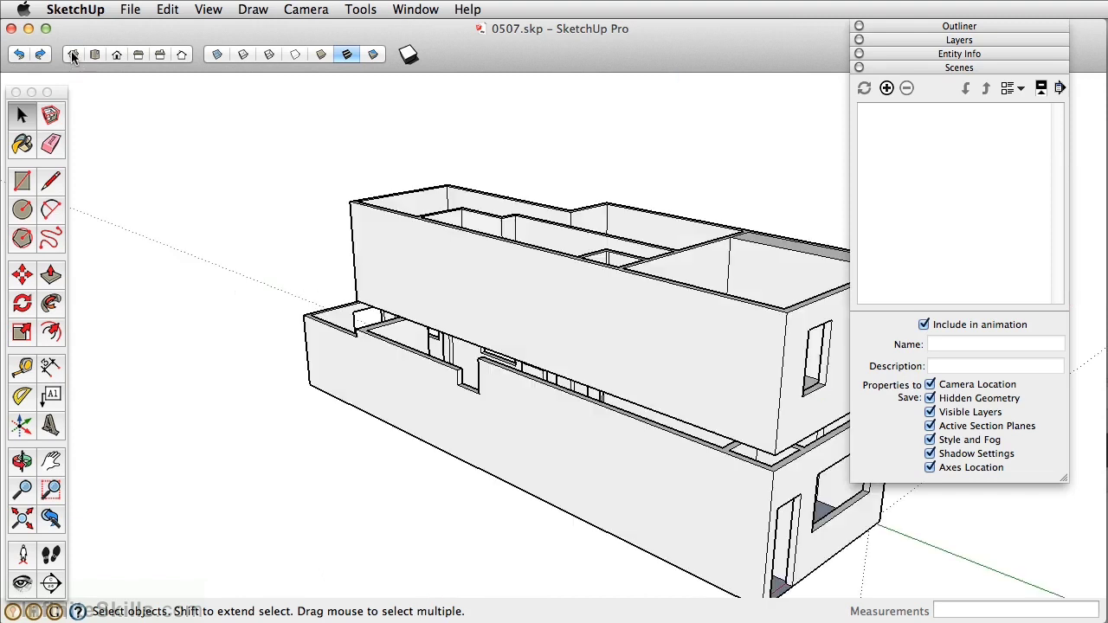
{"action": "middle_click_drag", "start_coordinate": [736, 361], "coordinate": [565, 309]}
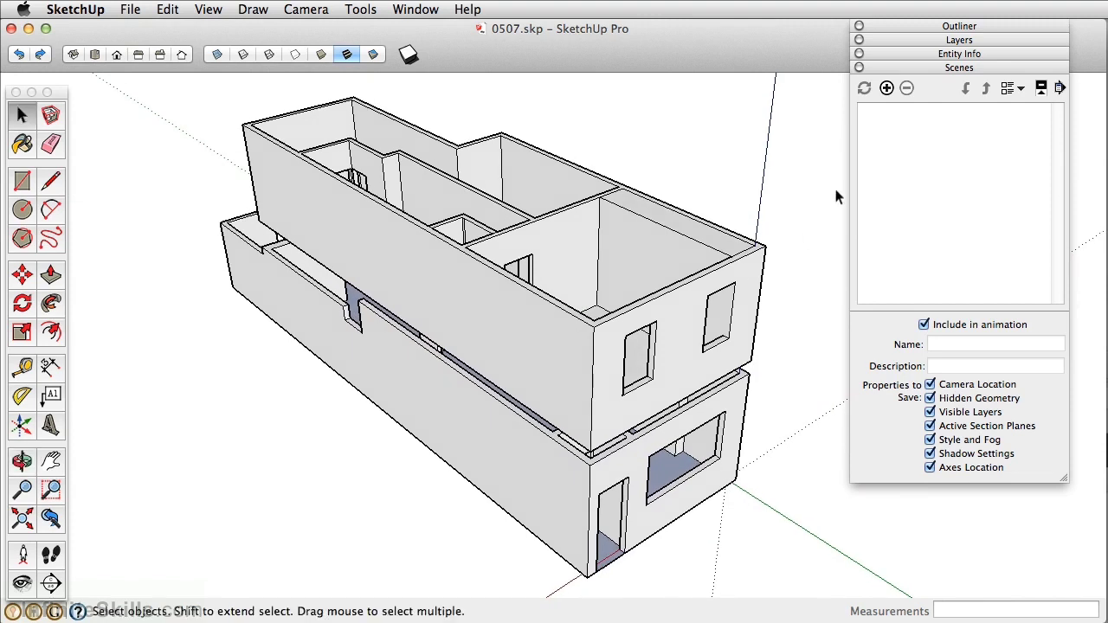
{"action": "left_click", "coordinate": [887, 88]}
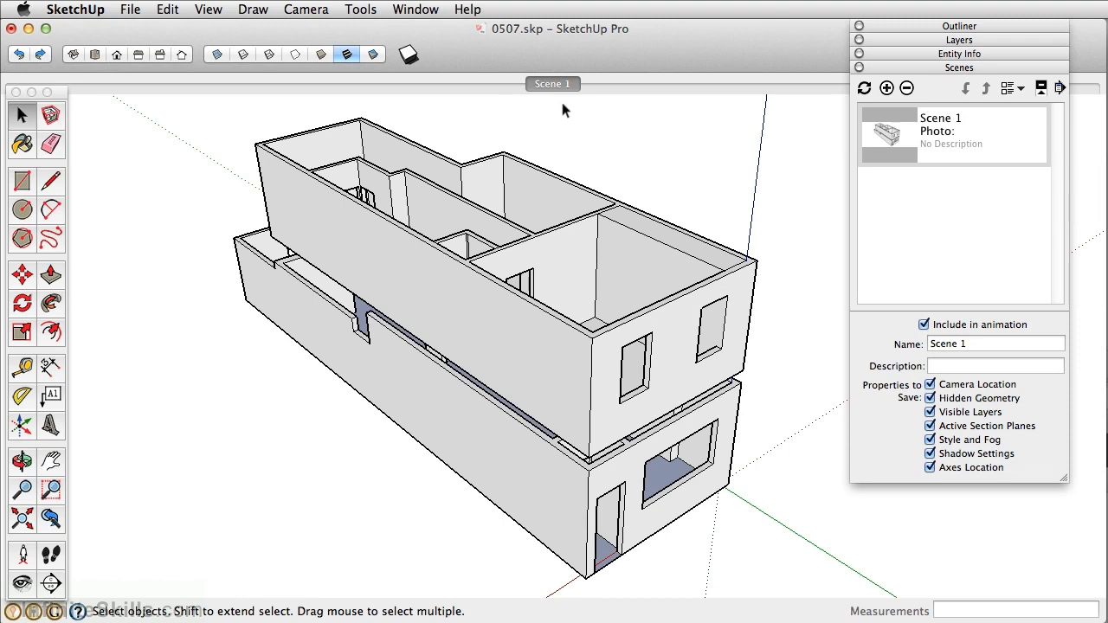
- Display the scenes as a plain list and rename the new scene as "overall"
{"action": "left_click", "coordinate": [1011, 89]}
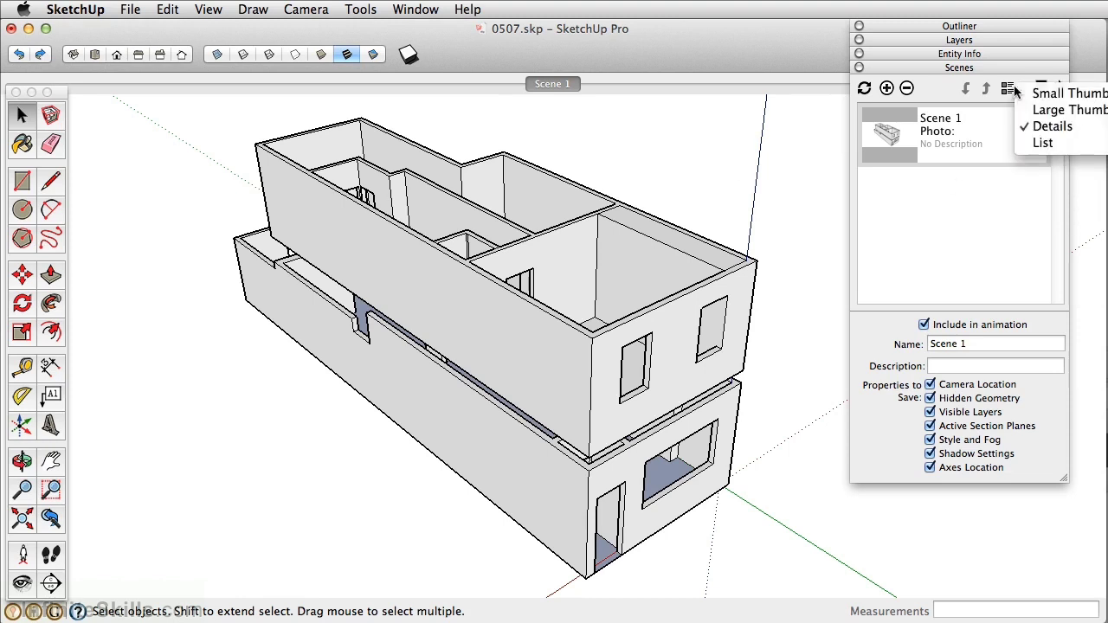
{"action": "left_click", "coordinate": [1046, 143]}
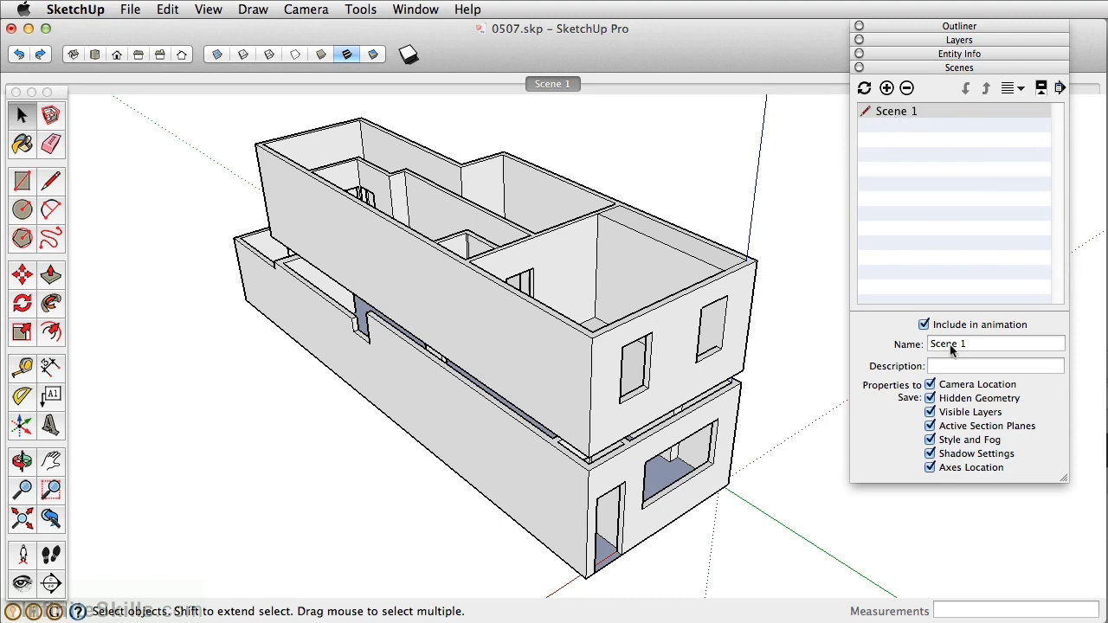
{"action": "left_click", "coordinate": [990, 343]}
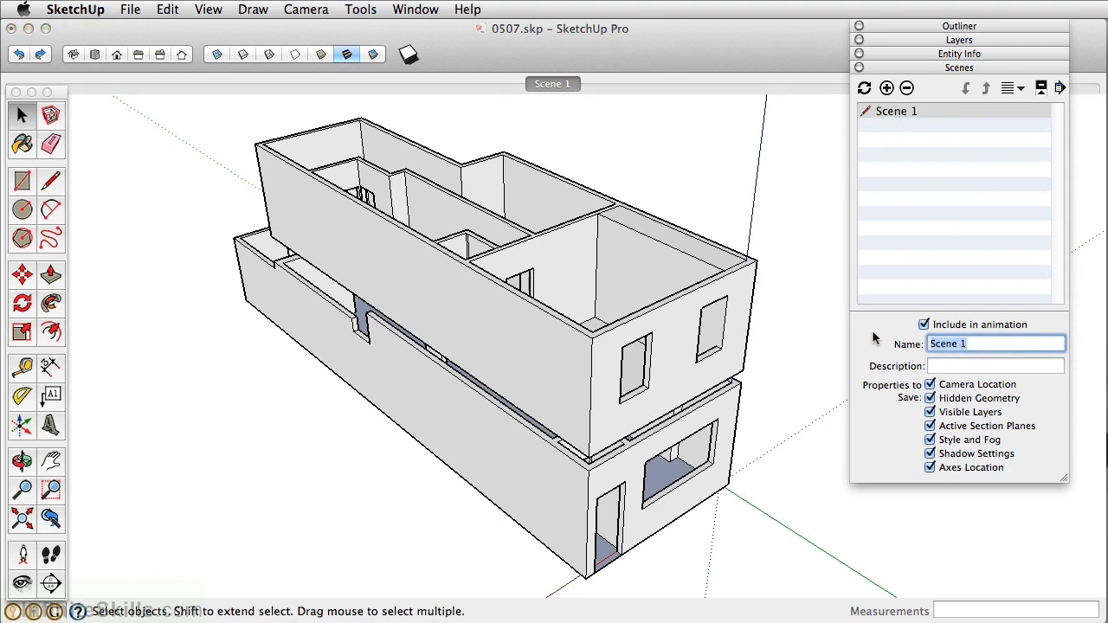
{"action": "type", "text": "overall"}
{"action": "key", "text": "Return"}
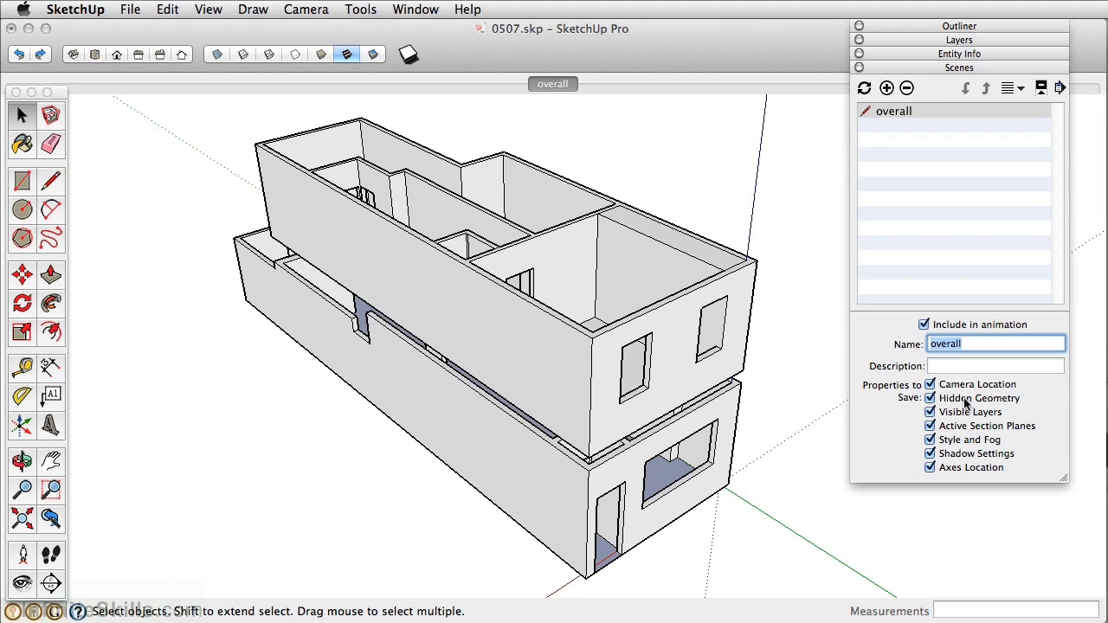
- Expand the layer list, hide the 2nd floor layer, and view the entire first floor from directly above
{"action": "left_click", "coordinate": [599, 374]}
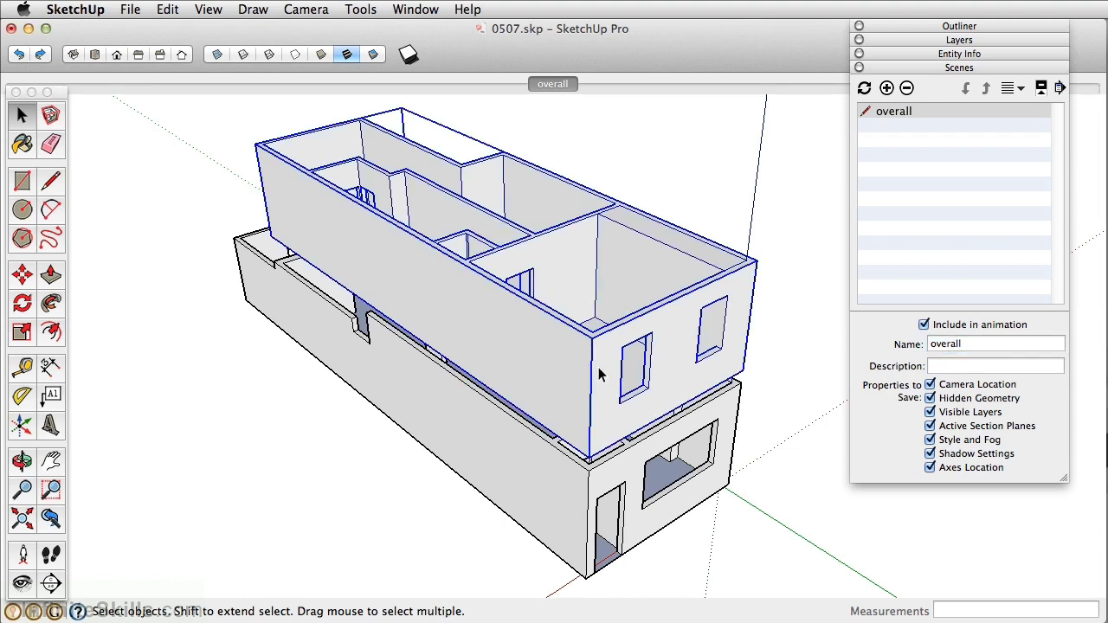
{"action": "left_click", "coordinate": [957, 41]}
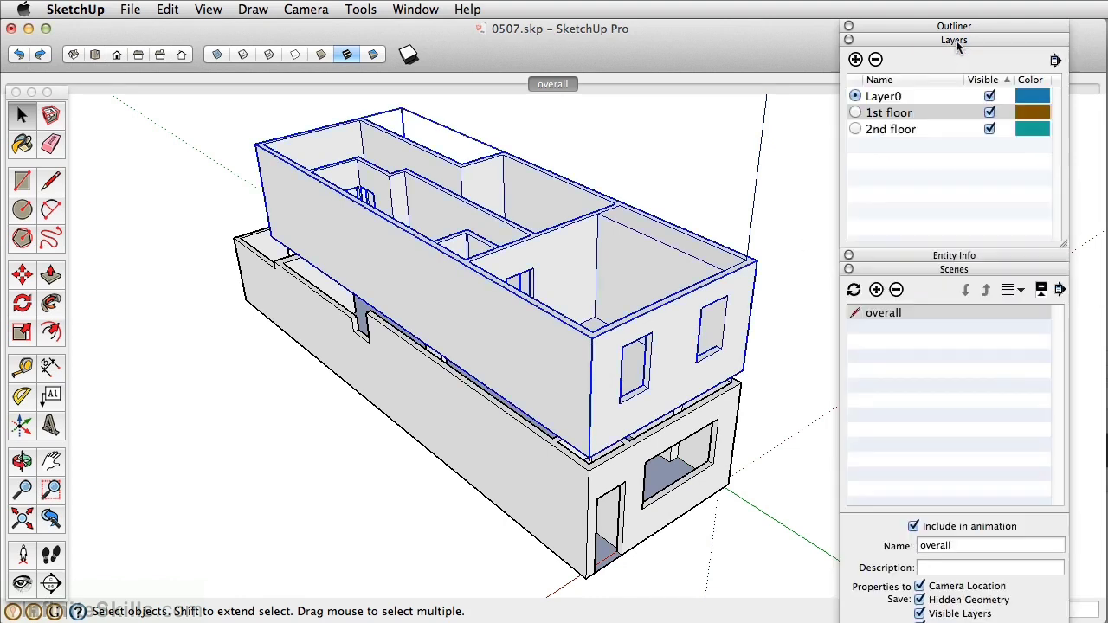
{"action": "left_click", "coordinate": [999, 130]}
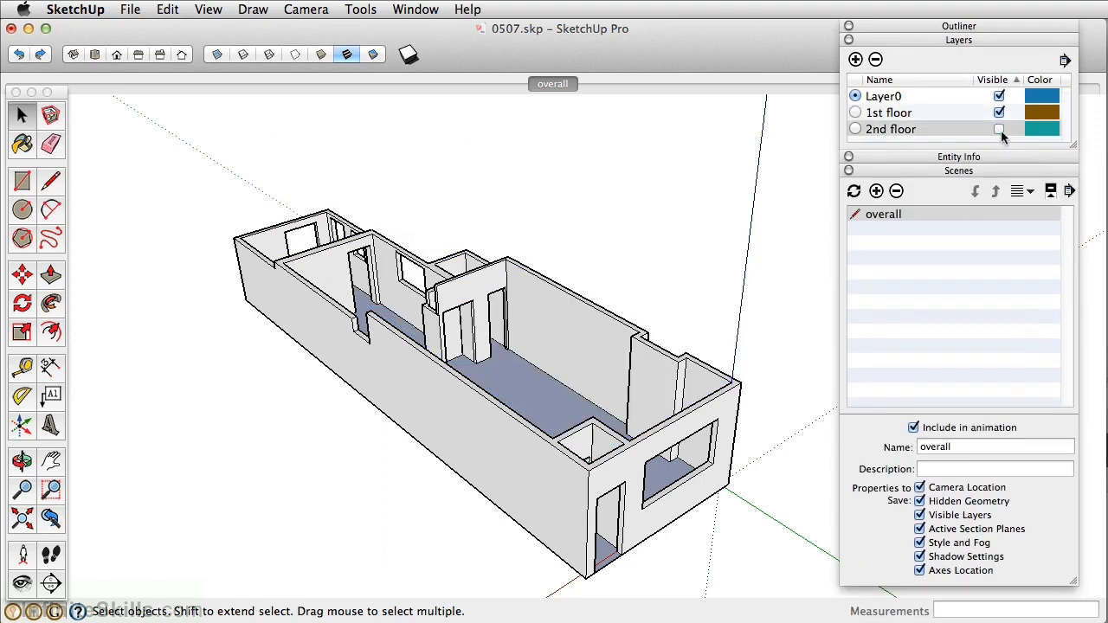
{"action": "middle_click_drag", "start_coordinate": [600, 247], "coordinate": [381, 391]}
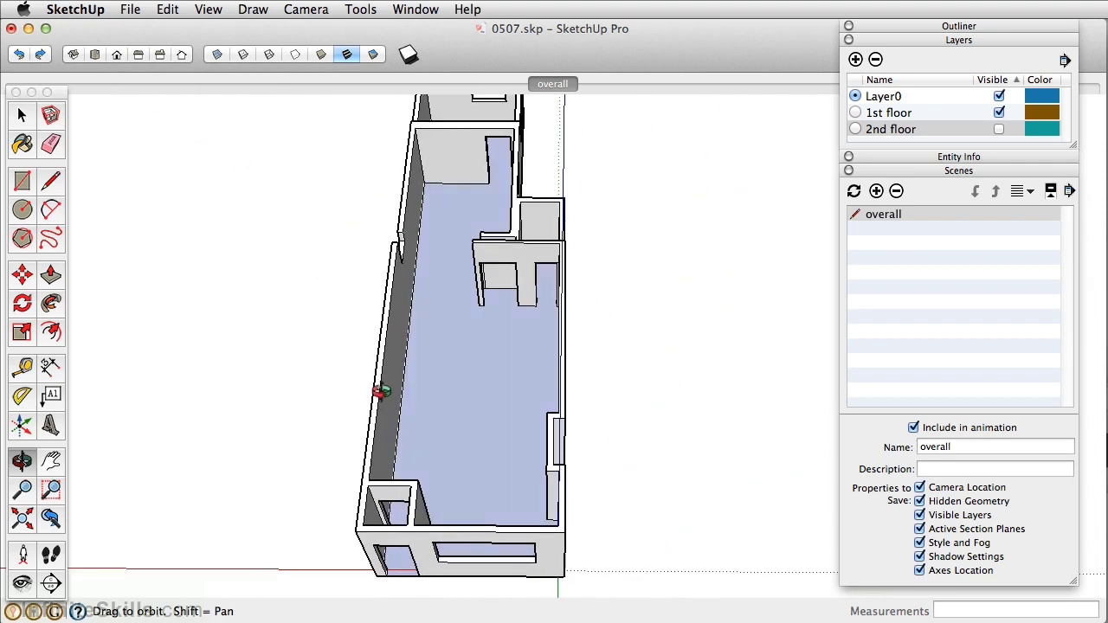
{"action": "left_click", "coordinate": [96, 55]}
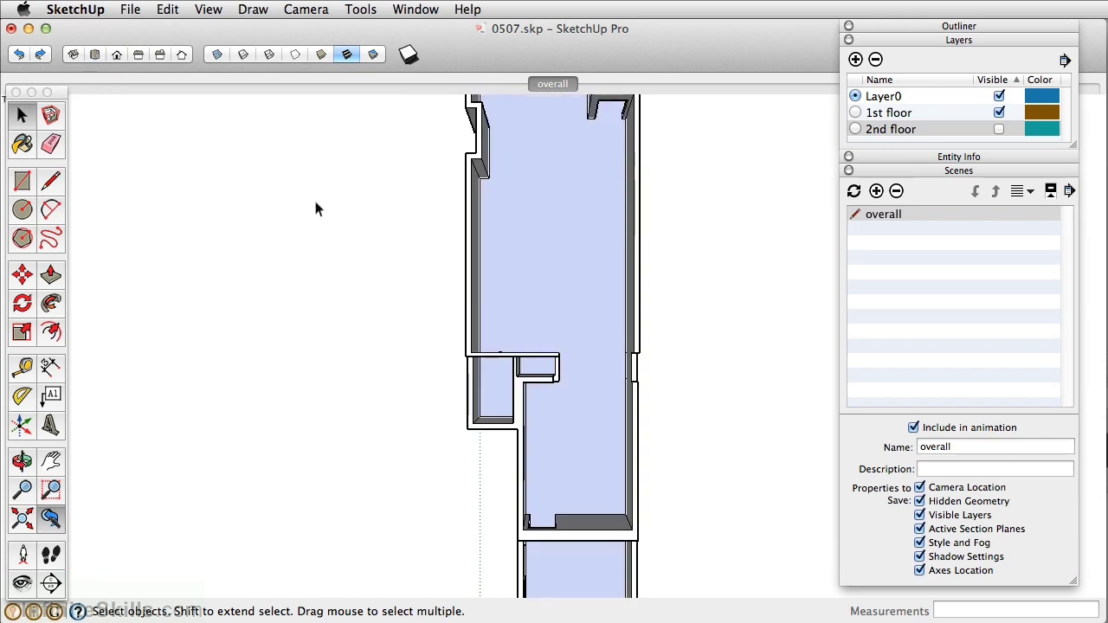
{"action": "scroll", "coordinate": [516, 290], "scroll_direction": "down", "scroll_amount": 2}
{"action": "middle_click_drag", "start_coordinate": [518, 291], "coordinate": [522, 291]}
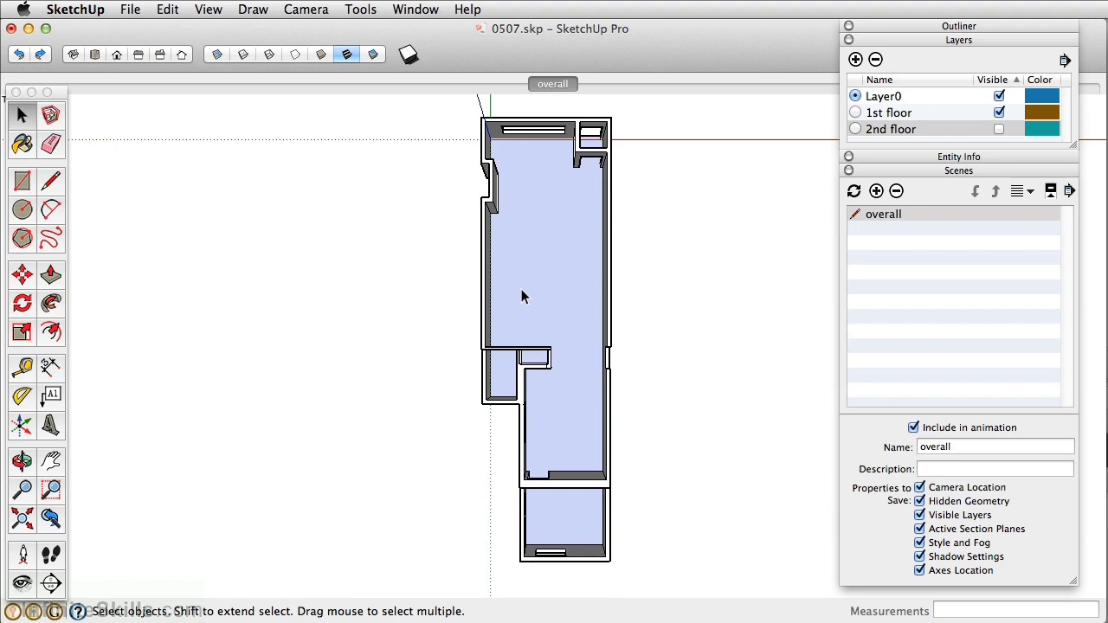
- Try parallel projection on the first floor from above and at an angle, and switch back to perspective
{"action": "left_click", "coordinate": [310, 11]}
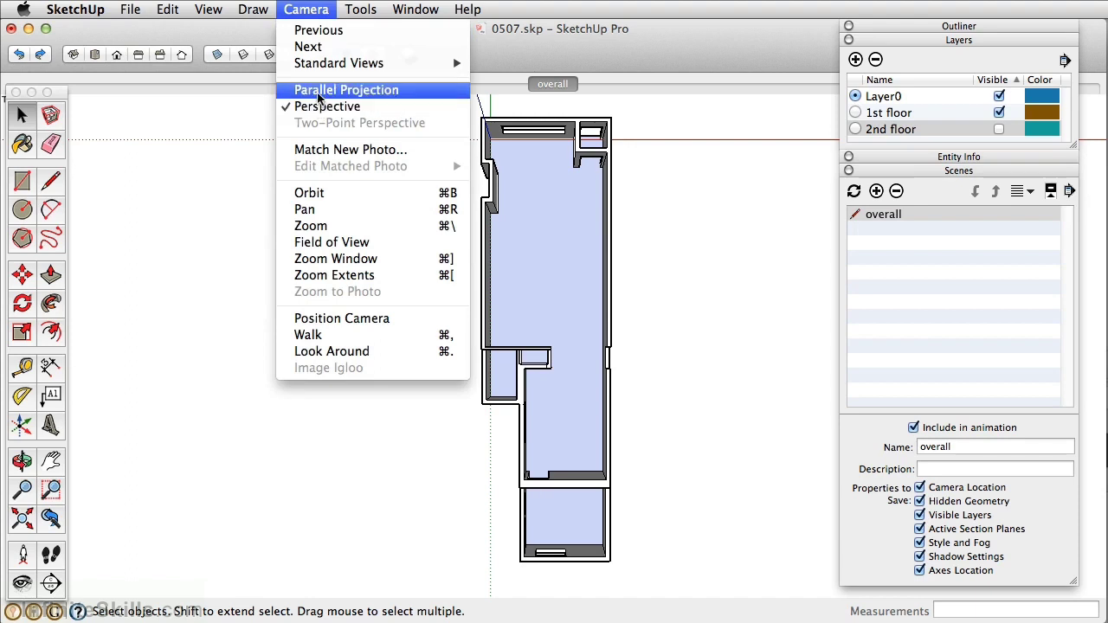
{"action": "left_click", "coordinate": [317, 91]}
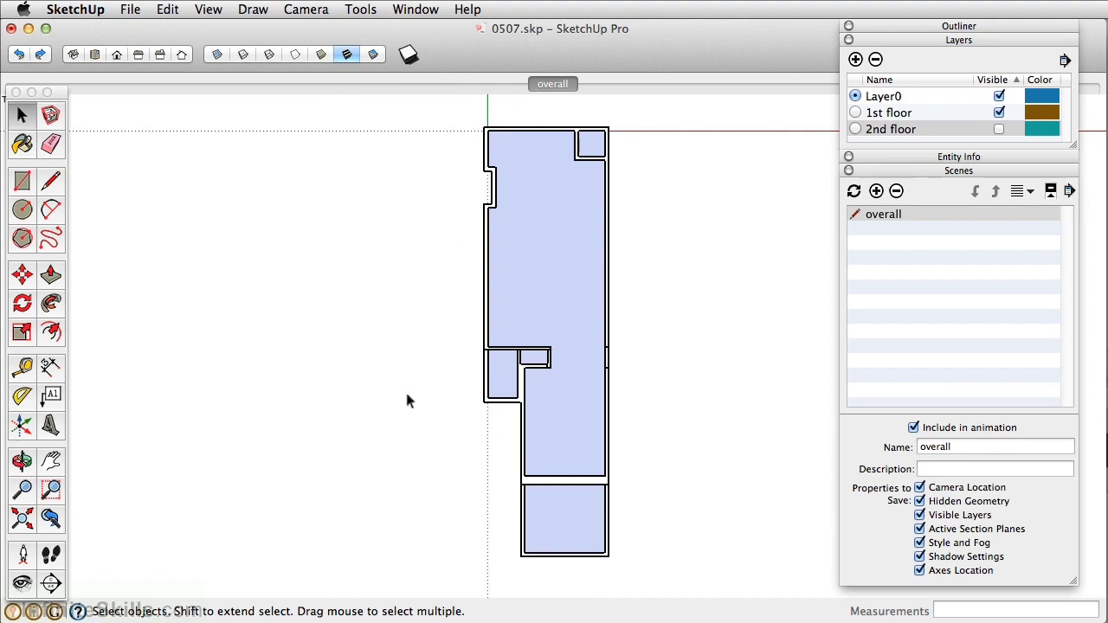
{"action": "middle_click_drag", "start_coordinate": [394, 463], "coordinate": [578, 282]}
{"action": "middle_click_drag", "start_coordinate": [467, 474], "coordinate": [522, 362]}
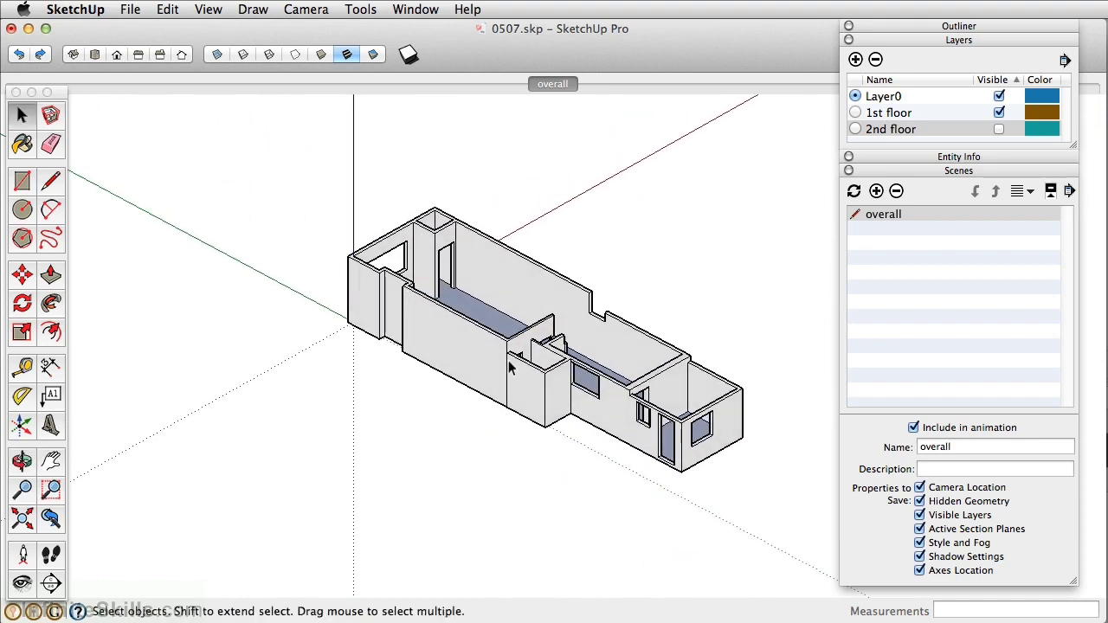
{"action": "left_click", "coordinate": [302, 10]}
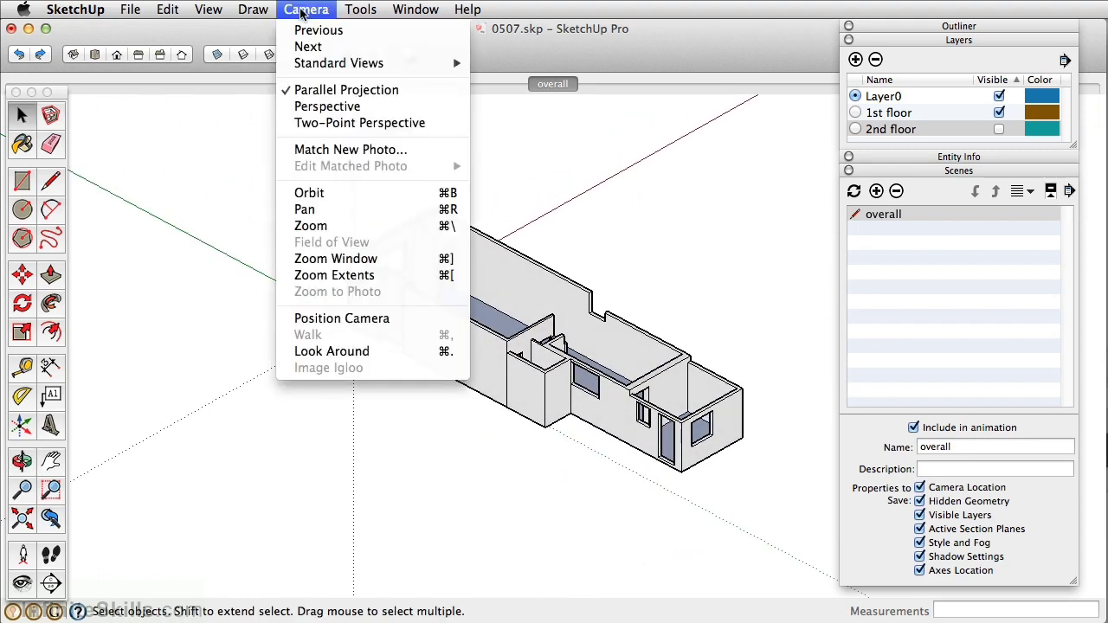
{"action": "left_click", "coordinate": [327, 106]}
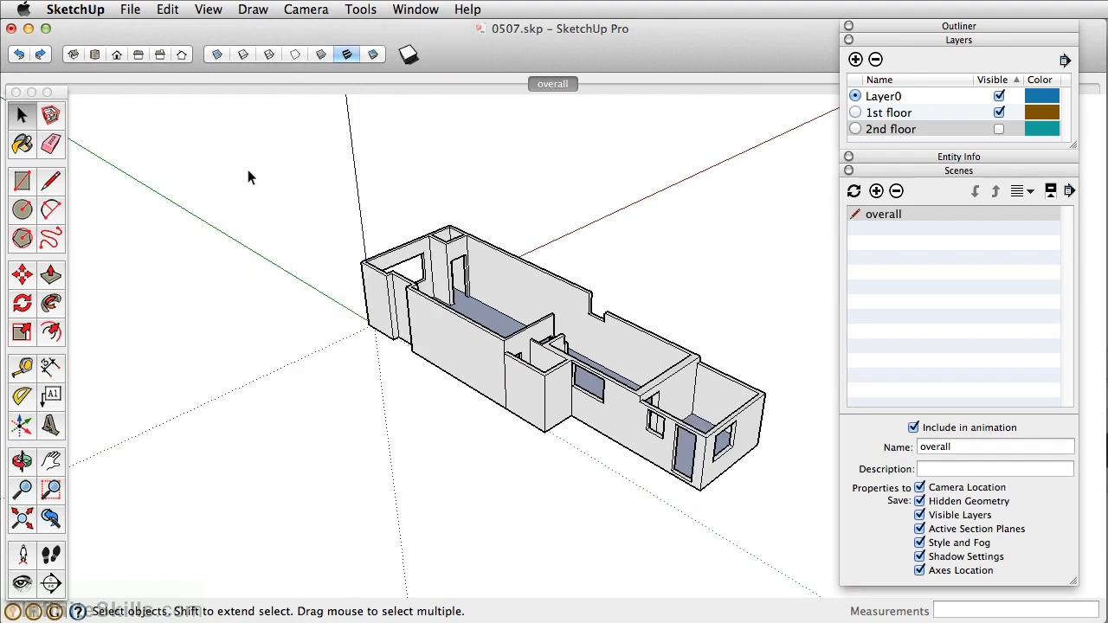
- Center the first floor in a perspective top view and add a scene named "1st floor"
{"action": "left_click", "coordinate": [96, 54]}
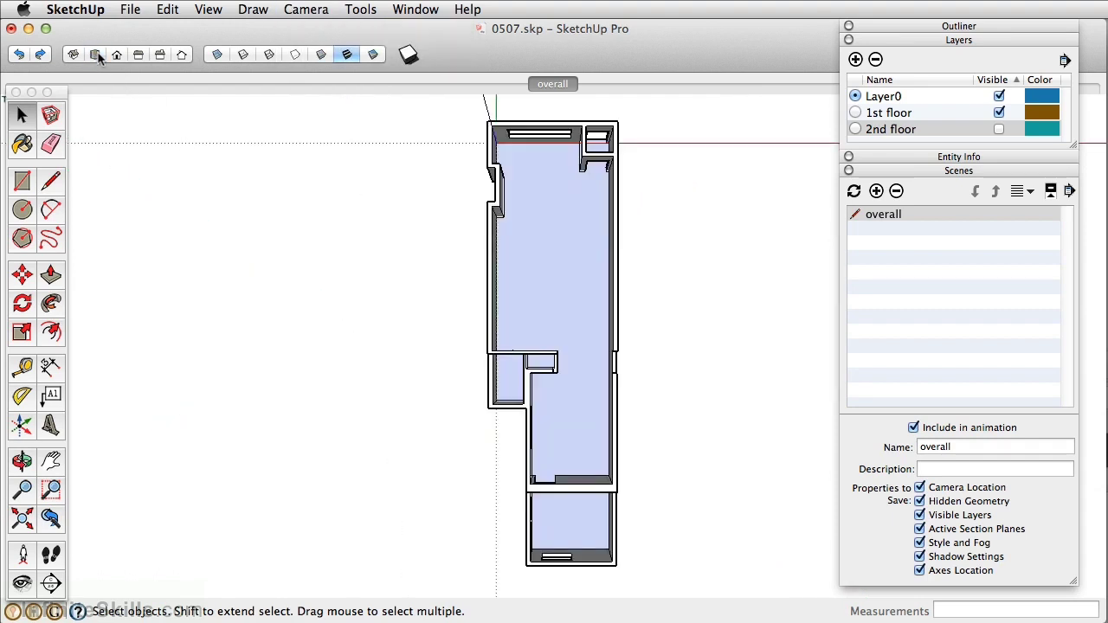
{"action": "middle_click_drag", "start_coordinate": [515, 270], "coordinate": [475, 279], "text": "shift"}
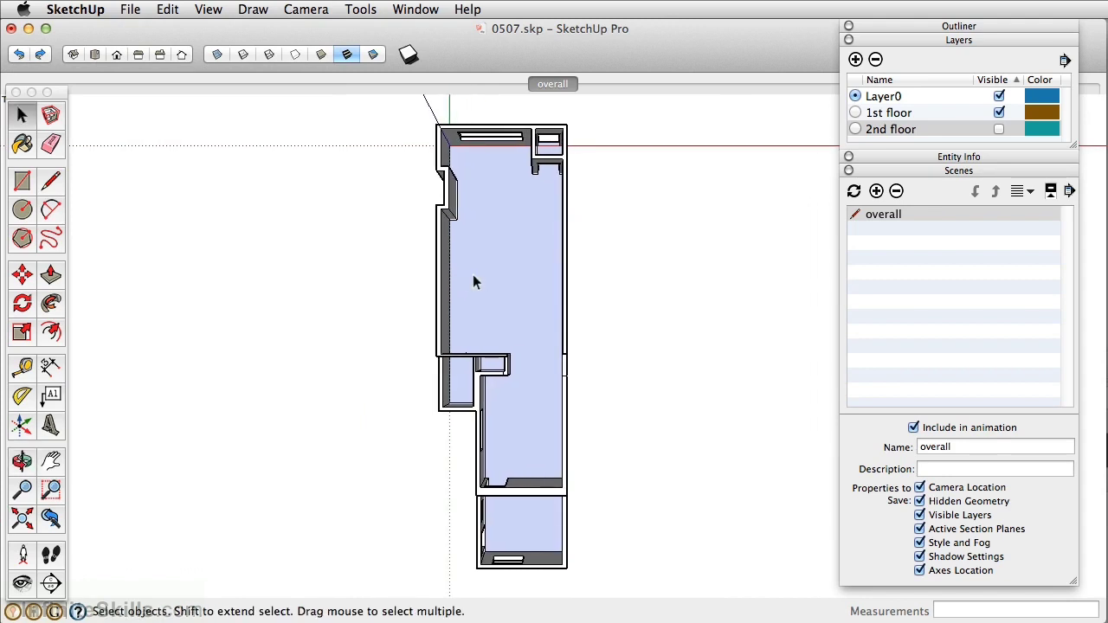
{"action": "left_click", "coordinate": [876, 191]}
{"action": "triple_click", "coordinate": [970, 446]}
{"action": "type", "text": "1st floor"}
{"action": "key", "text": "Return"}
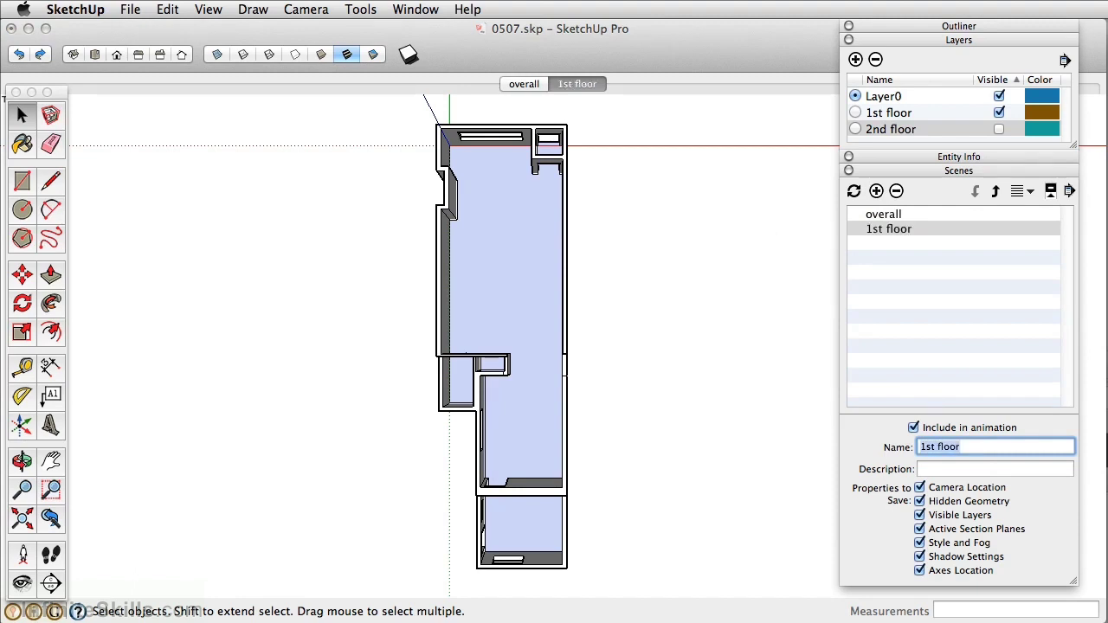
- Show the 2nd floor layer, hide the 1st floor layer, and add a scene named "2nd floor"
{"action": "left_click", "coordinate": [998, 129]}
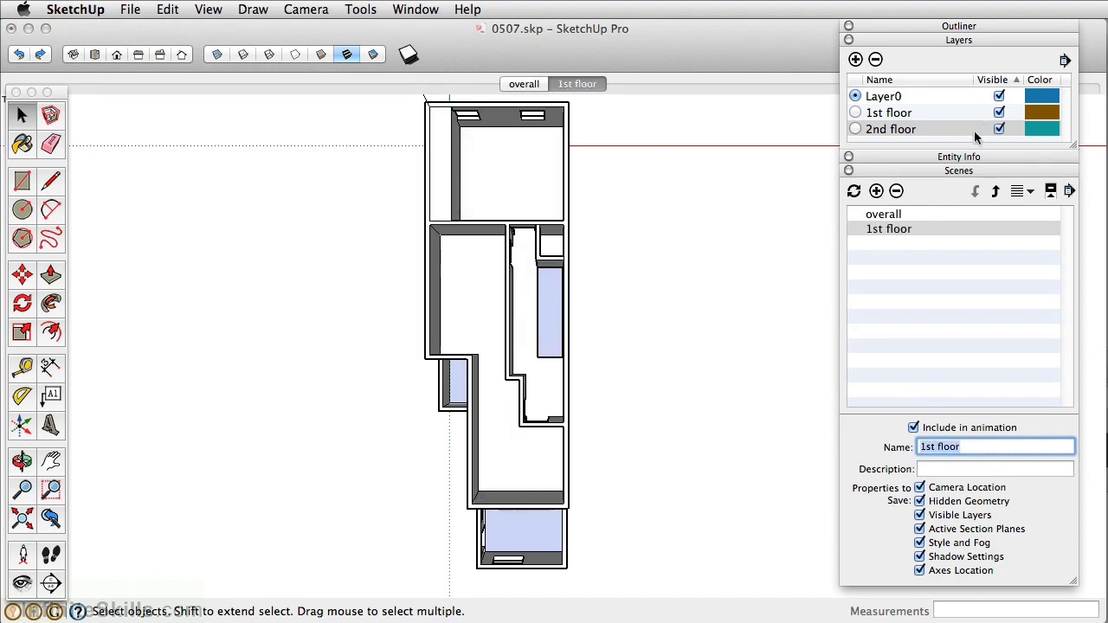
{"action": "left_click", "coordinate": [999, 113]}
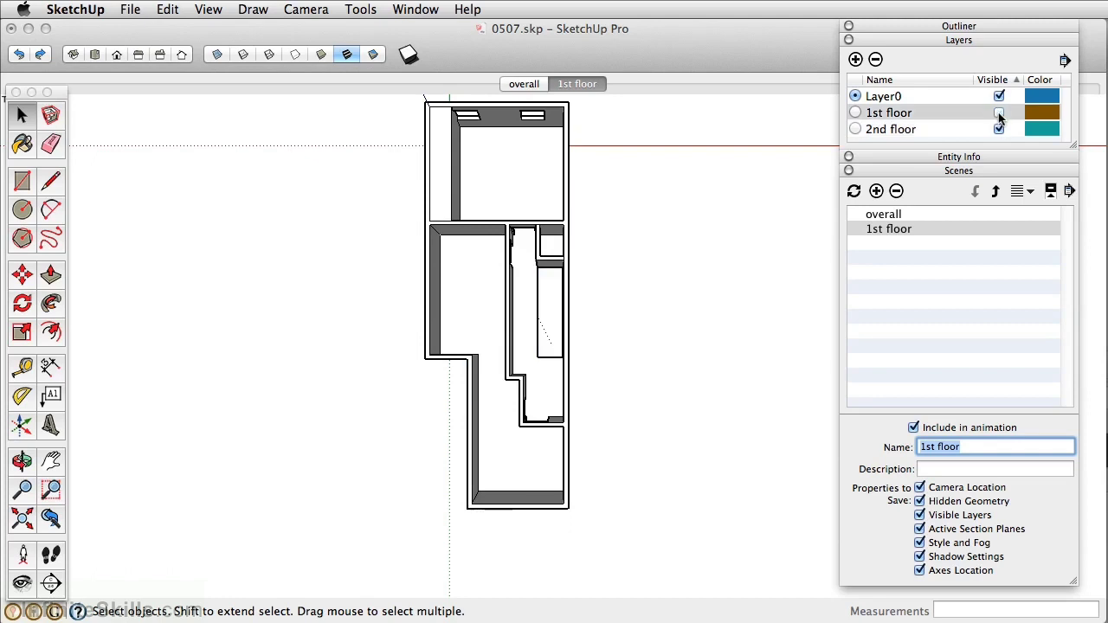
{"action": "left_click", "coordinate": [876, 192]}
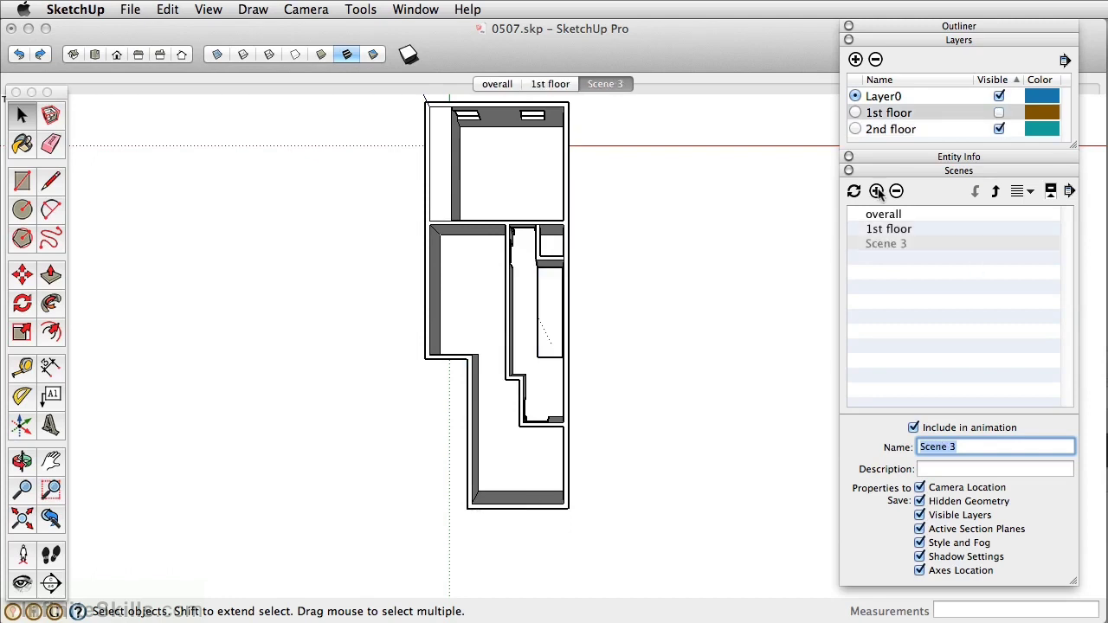
{"action": "type", "text": "2"}
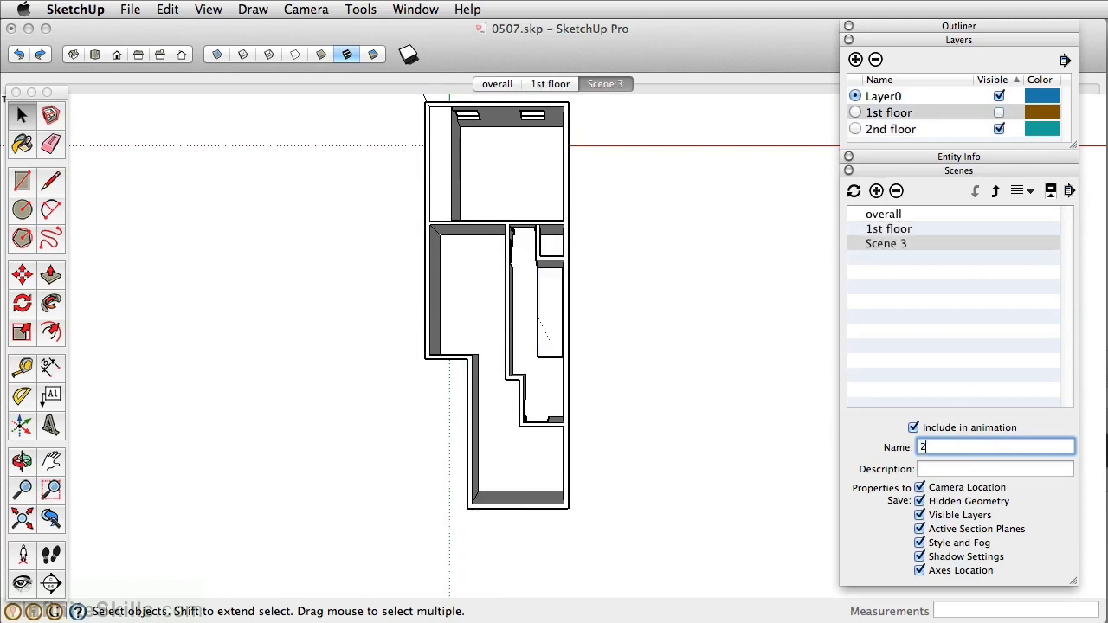
{"action": "type", "text": "nd floor"}
{"action": "key", "text": "Return"}
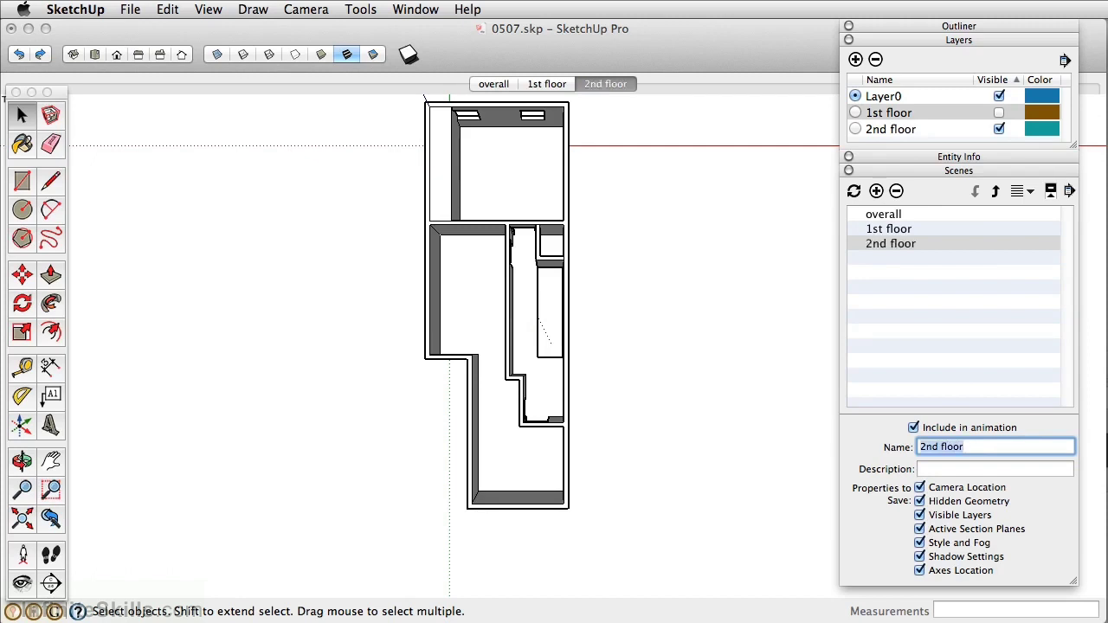
- Check the saved scenes by activating 1st floor, 2nd floor, and overall in turn
{"action": "left_click", "coordinate": [546, 84]}
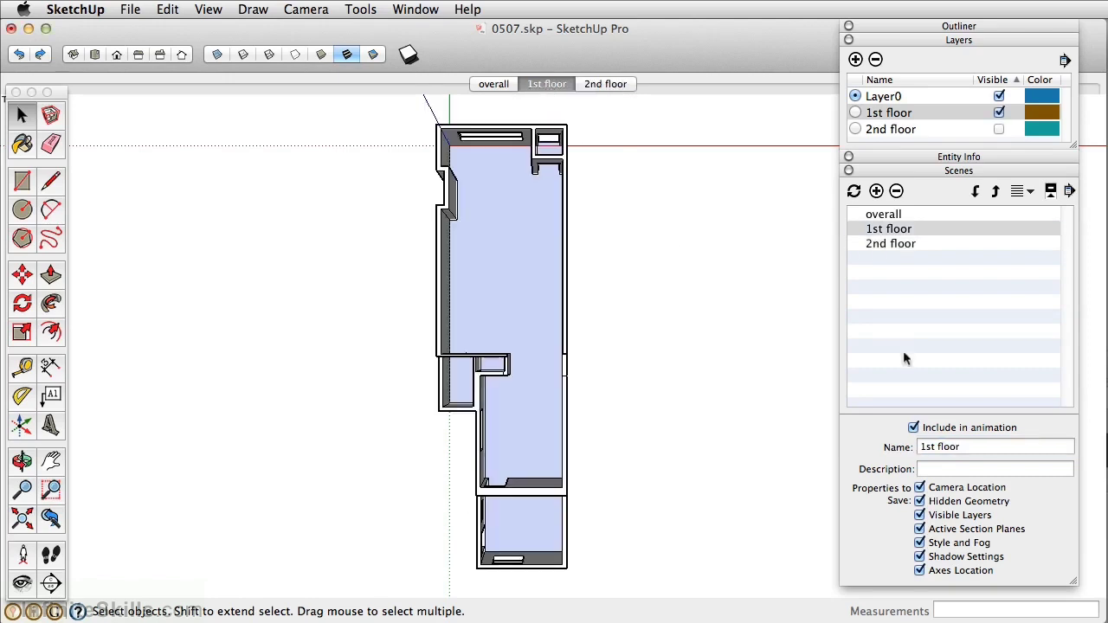
{"action": "double_click", "coordinate": [892, 246]}
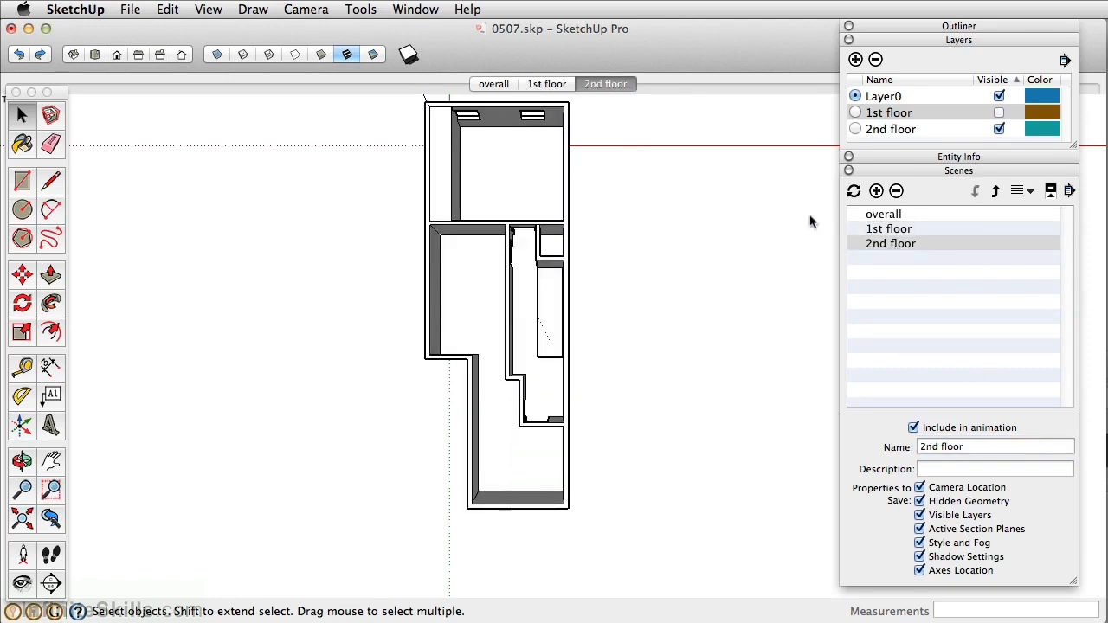
{"action": "left_click", "coordinate": [495, 84]}
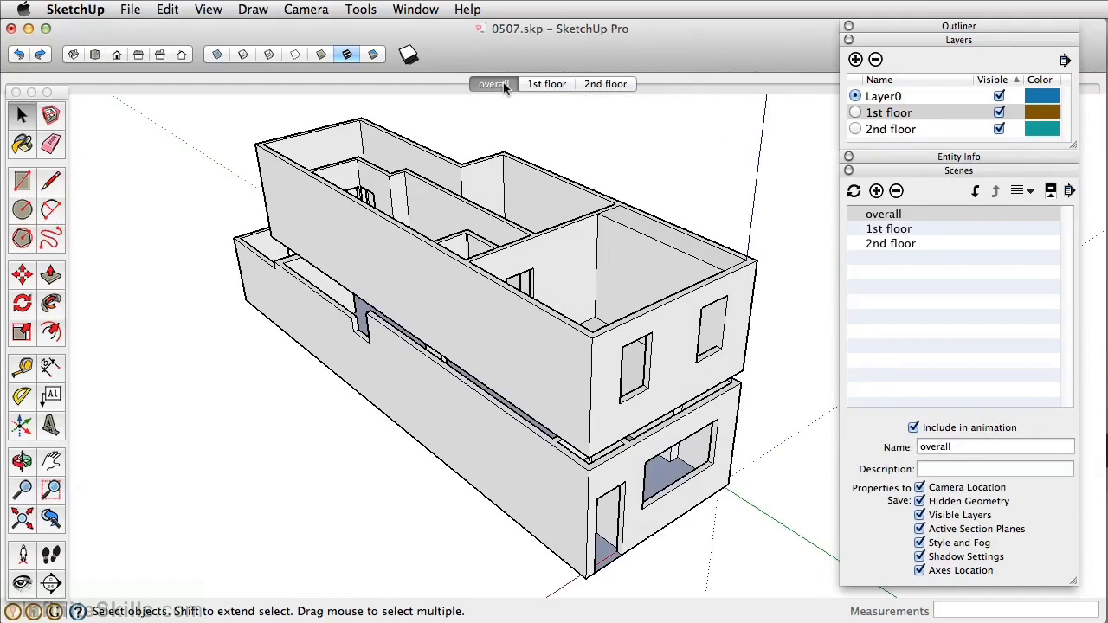
- Orbit to face the front of the house more directly and update the overall scene with that view
{"action": "key", "text": "o"}
{"action": "left_click_drag", "start_coordinate": [648, 470], "coordinate": [507, 369]}
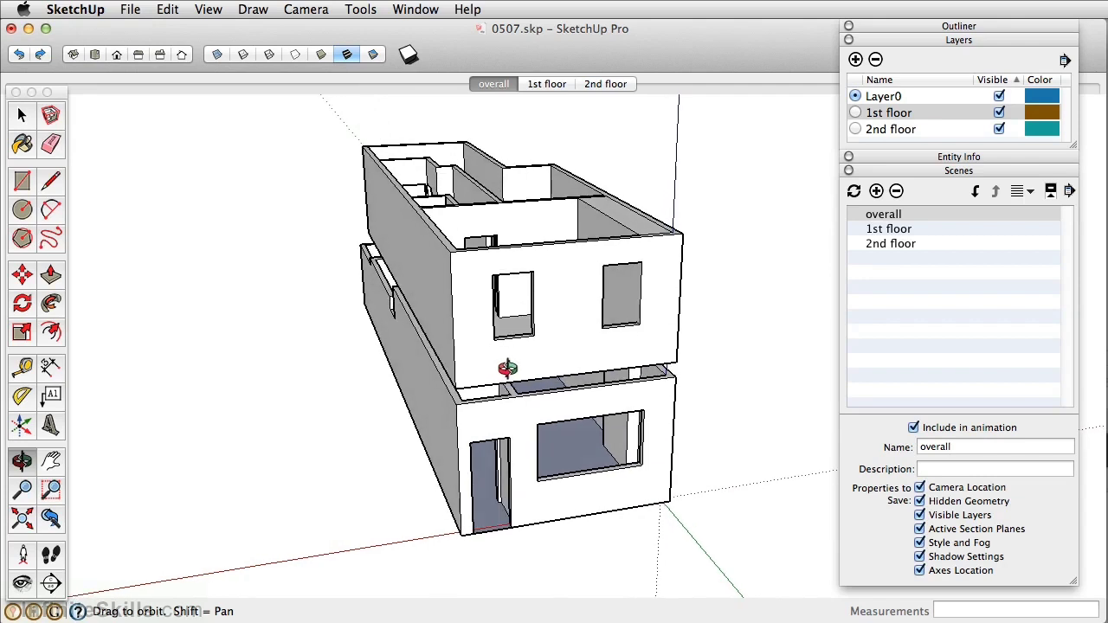
{"action": "key", "text": "space"}
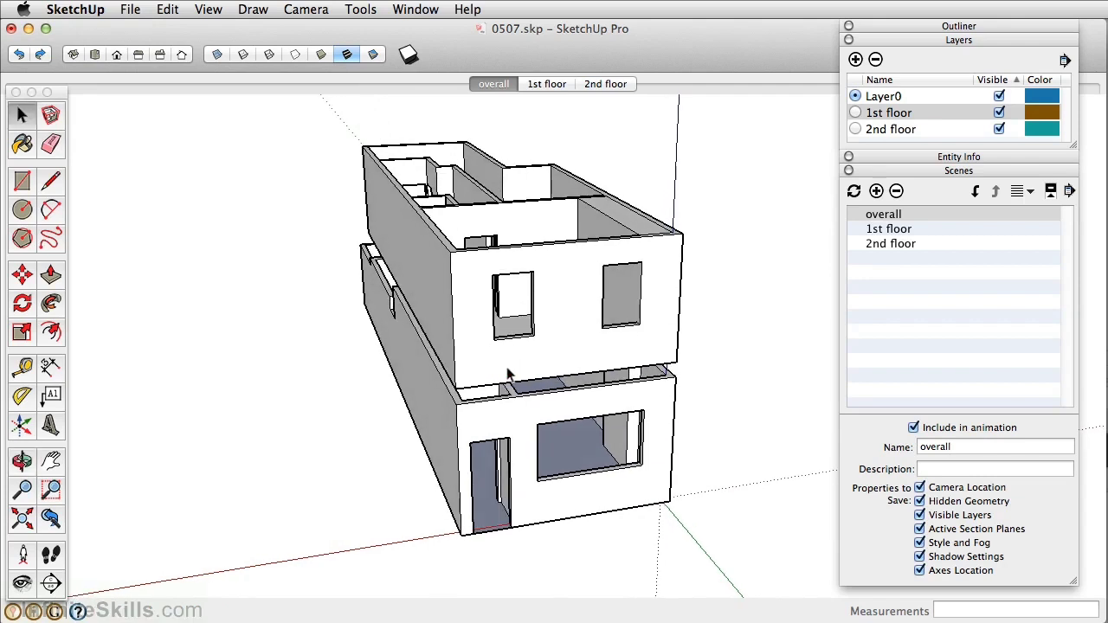
{"action": "left_click", "coordinate": [853, 192]}
{"action": "left_click", "coordinate": [1010, 329]}
- Orbit around the front corner to reveal the other long side wall and update the overall scene with this angle
{"action": "key", "text": "o"}
{"action": "left_click_drag", "start_coordinate": [539, 324], "coordinate": [424, 358]}
{"action": "key", "text": "space"}
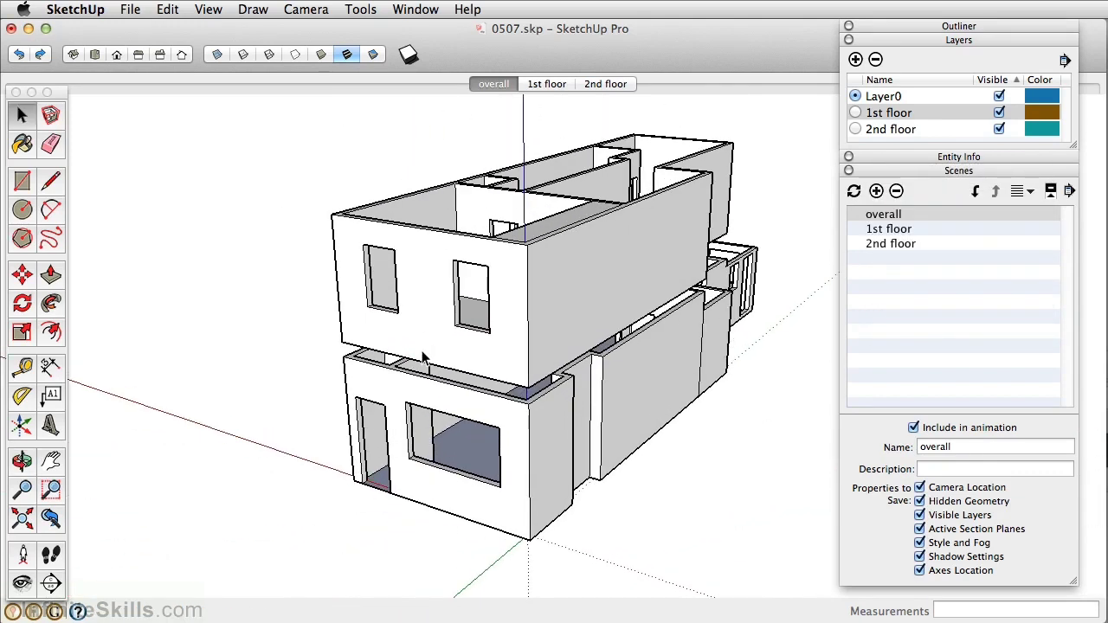
{"action": "right_click", "coordinate": [491, 86]}
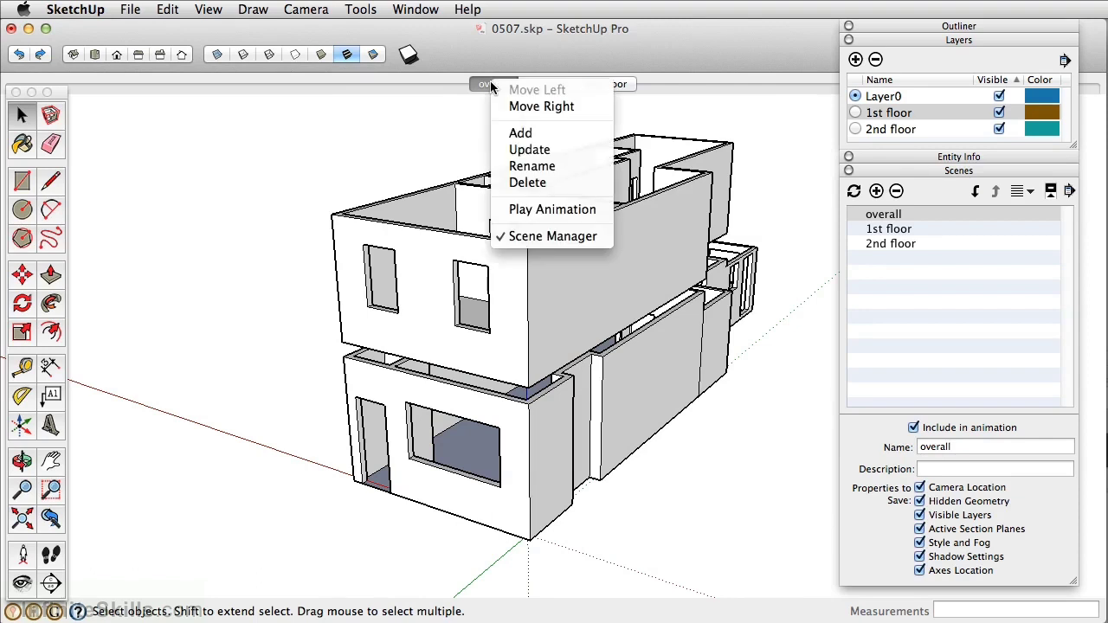
{"action": "left_click", "coordinate": [524, 150]}
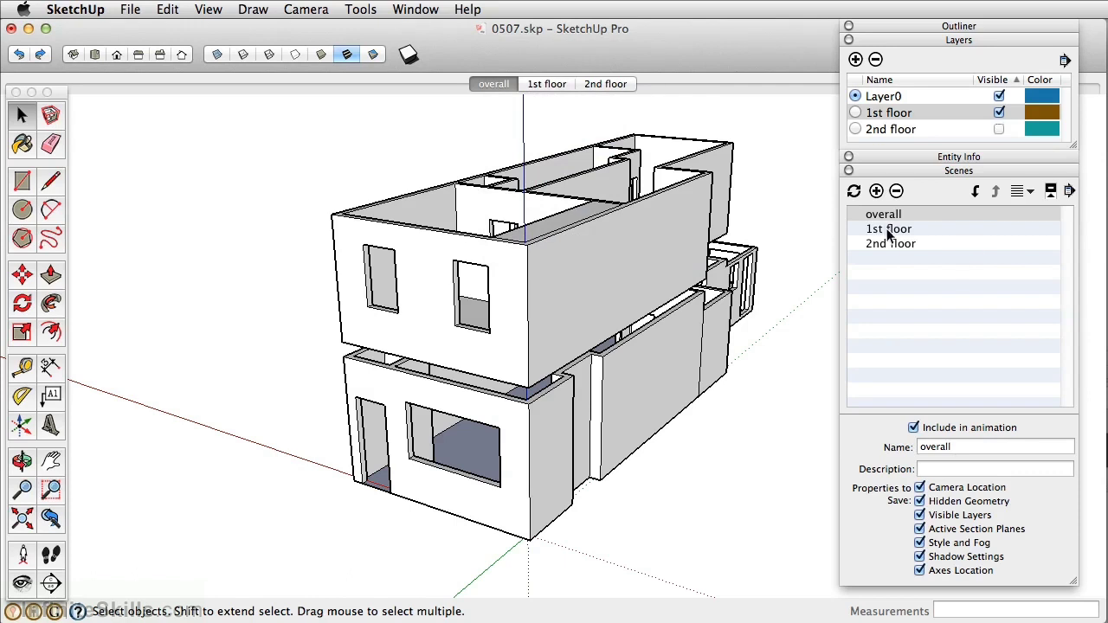
- Check how scene changes affect the camera by switching to 1st floor and 2nd floor, orbiting, and returning to 1st floor
{"action": "left_click", "coordinate": [888, 230]}
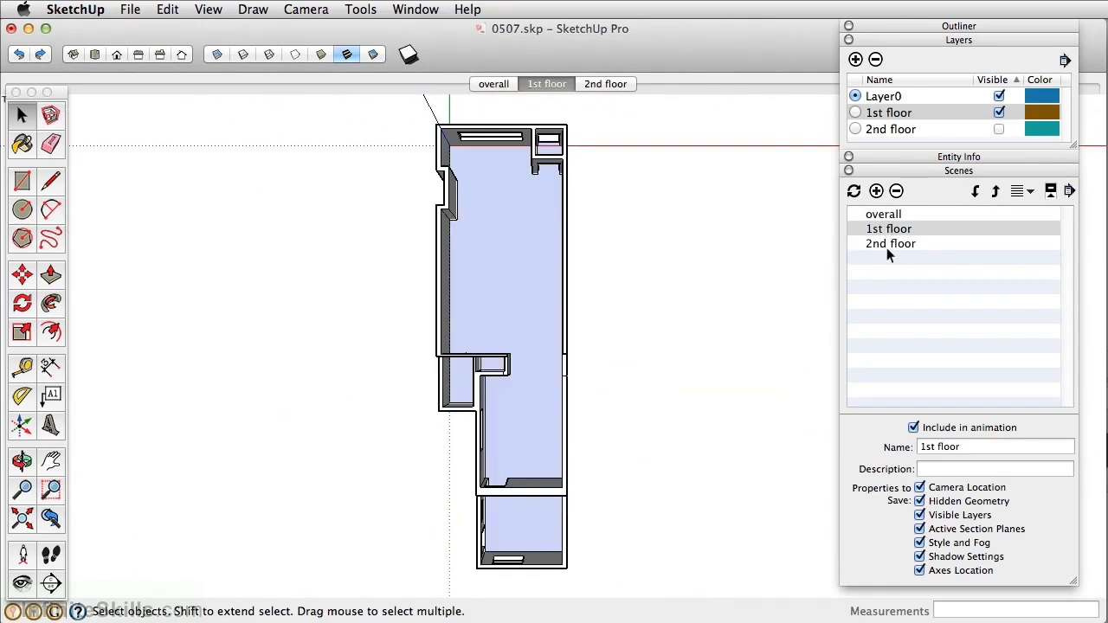
{"action": "left_click", "coordinate": [888, 244]}
{"action": "middle_click_drag", "start_coordinate": [545, 380], "coordinate": [761, 294]}
{"action": "middle_click_drag", "start_coordinate": [417, 379], "coordinate": [817, 274]}
{"action": "middle_click_drag", "start_coordinate": [471, 376], "coordinate": [658, 307]}
{"action": "left_click", "coordinate": [519, 206]}
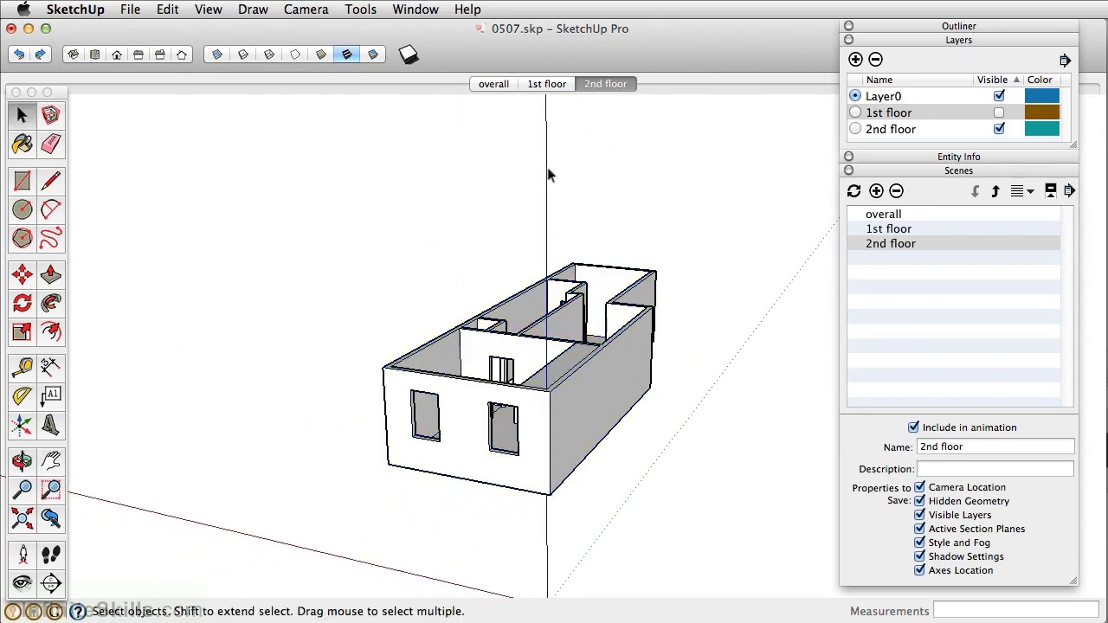
{"action": "left_click", "coordinate": [547, 84]}
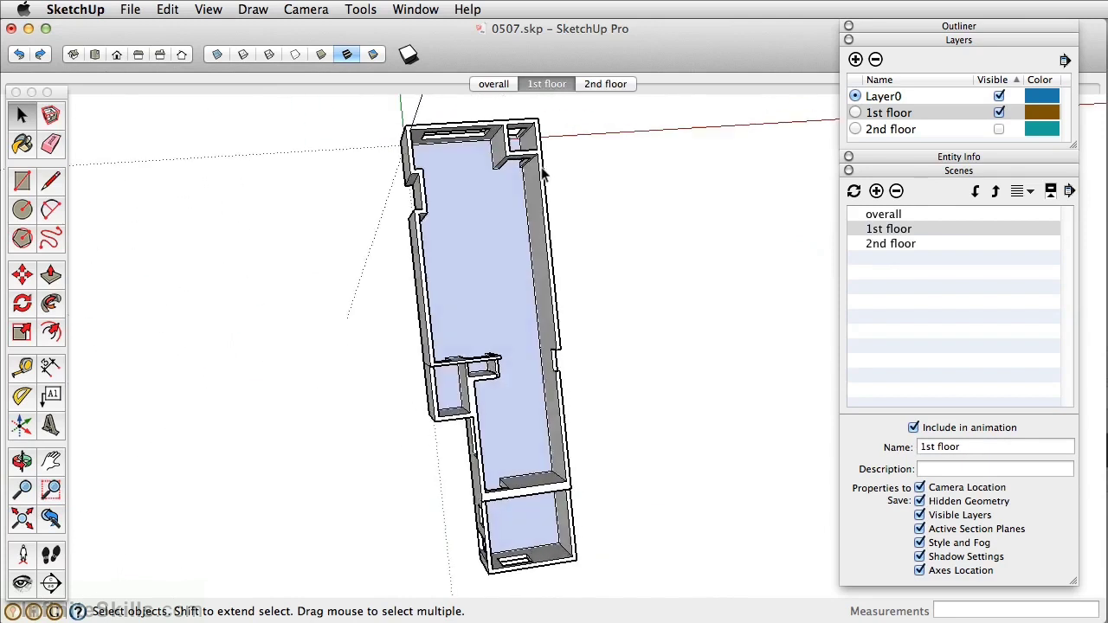
- Orbit the first floor to an angled view and update the 1st floor scene with Camera Location excluded from its saved properties
{"action": "middle_click_drag", "start_coordinate": [655, 477], "coordinate": [354, 339]}
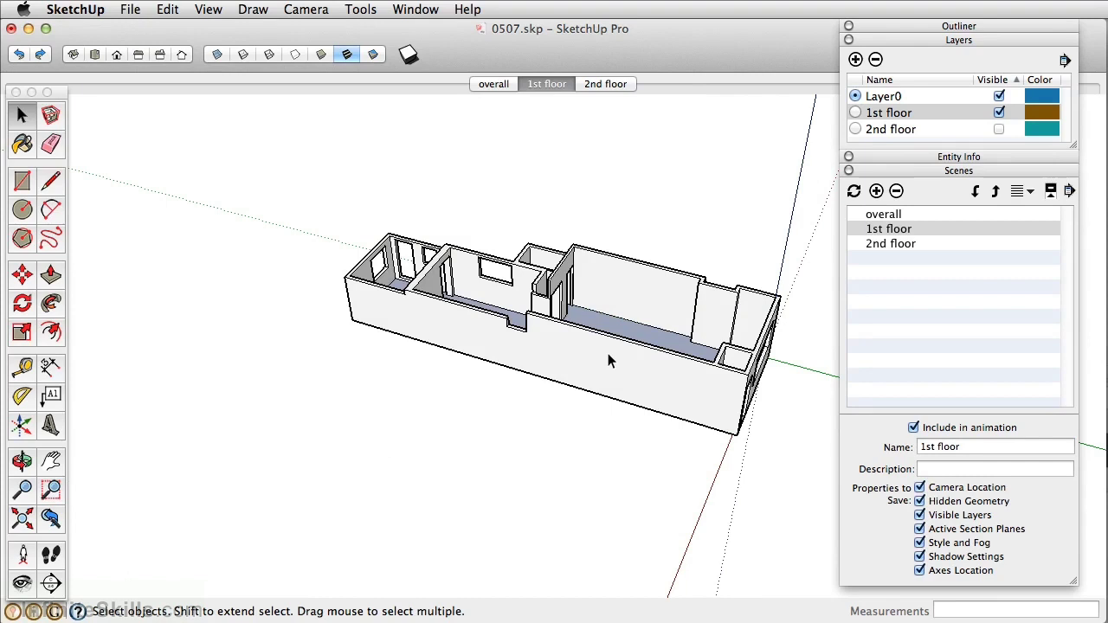
{"action": "left_click", "coordinate": [920, 488]}
{"action": "left_click", "coordinate": [853, 192]}
{"action": "left_click", "coordinate": [997, 326]}
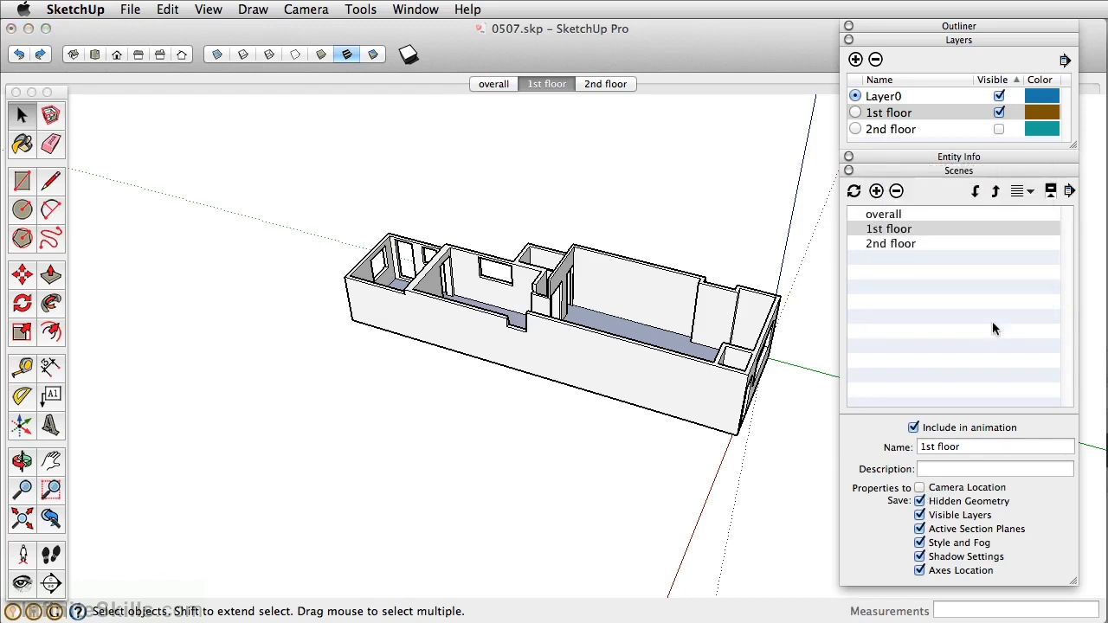
- Activate the 2nd floor scene and update it with Camera Location excluded from its saved properties
{"action": "left_click", "coordinate": [607, 84]}
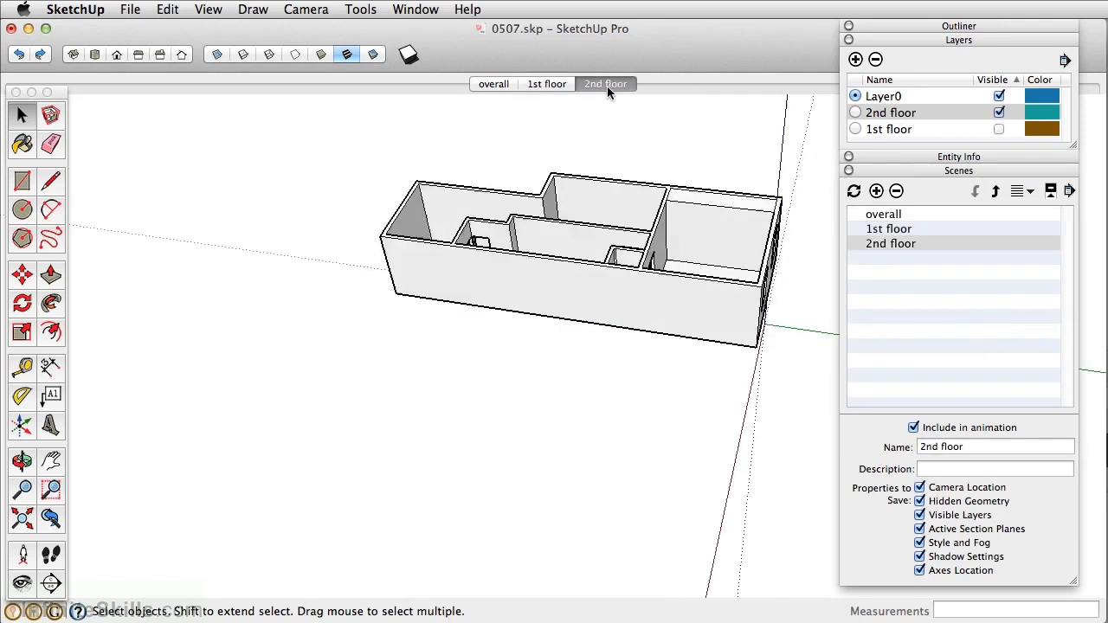
{"action": "left_click", "coordinate": [919, 487]}
{"action": "left_click", "coordinate": [854, 193]}
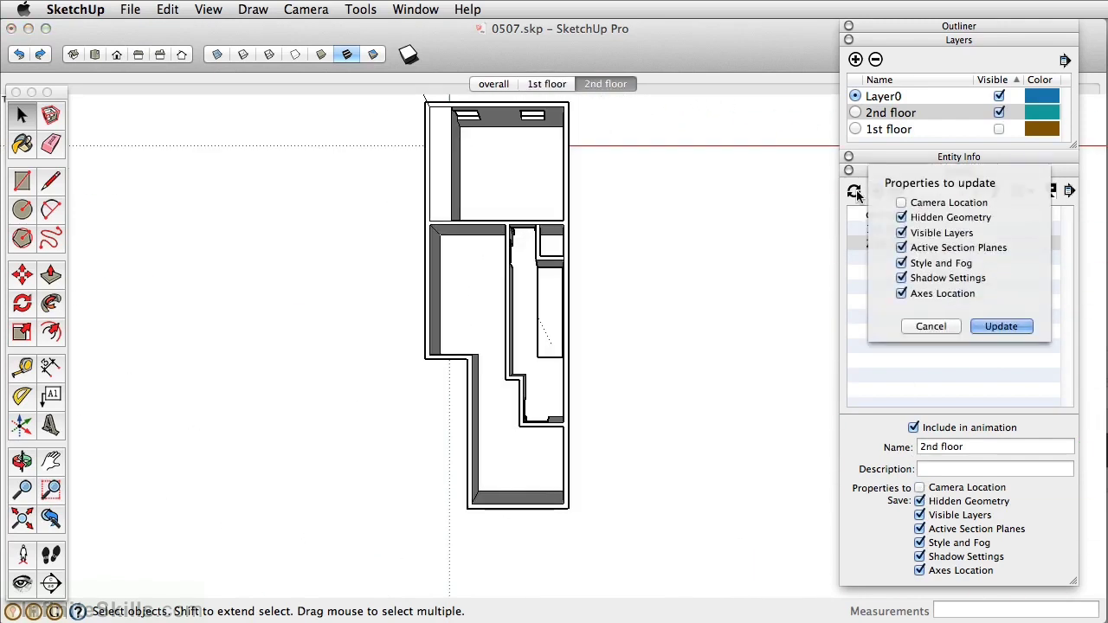
{"action": "left_click", "coordinate": [997, 326]}
- Orbit to a front view of the upper floor and activate the 1st floor scene to check the camera behavior
{"action": "middle_click_drag", "start_coordinate": [358, 383], "coordinate": [565, 72]}
{"action": "left_click", "coordinate": [547, 86]}
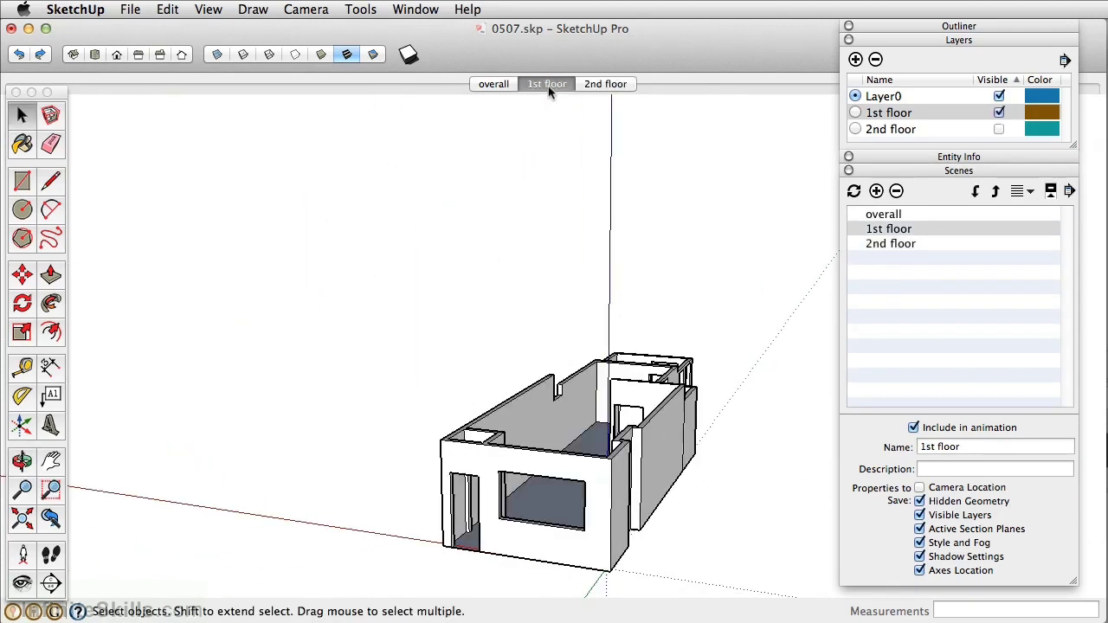
- Orbit to several angles while alternating between the 1st floor and 2nd floor scenes to check that the camera stays put
{"action": "middle_click_drag", "start_coordinate": [378, 440], "coordinate": [492, 391]}
{"action": "left_click", "coordinate": [605, 84]}
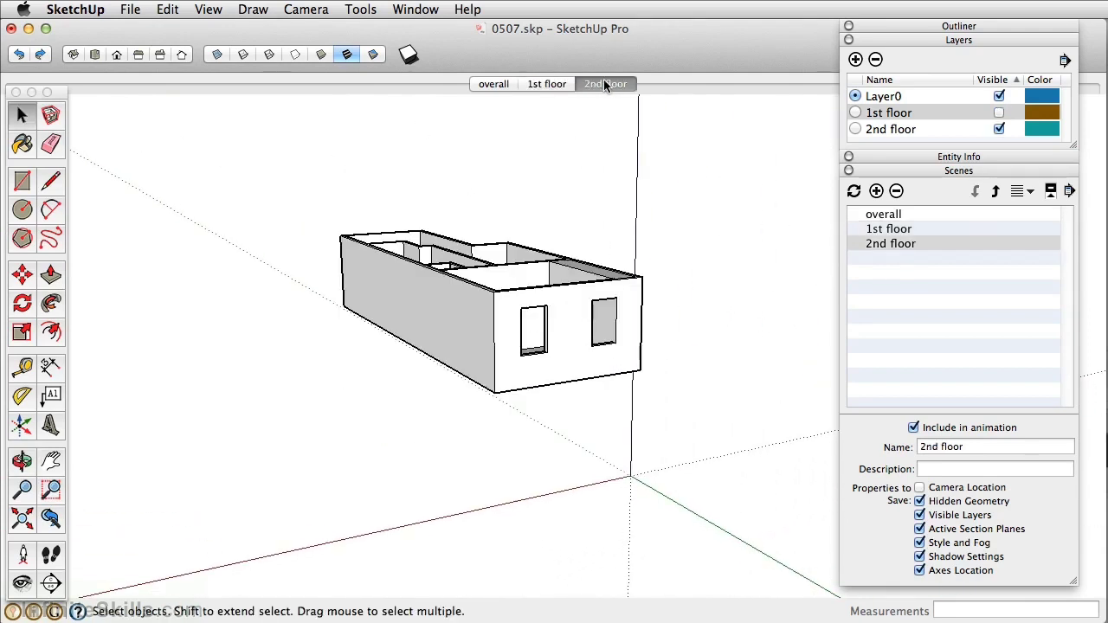
{"action": "left_click", "coordinate": [547, 84]}
{"action": "middle_click_drag", "start_coordinate": [557, 446], "coordinate": [278, 424]}
{"action": "left_click", "coordinate": [603, 85]}
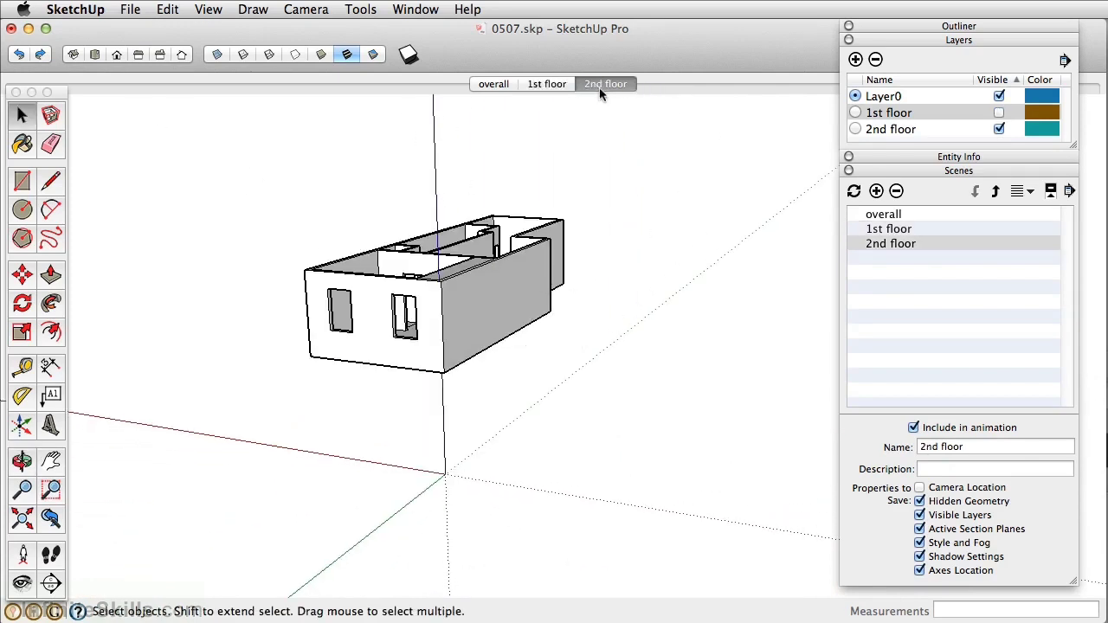
{"action": "left_click", "coordinate": [557, 85]}
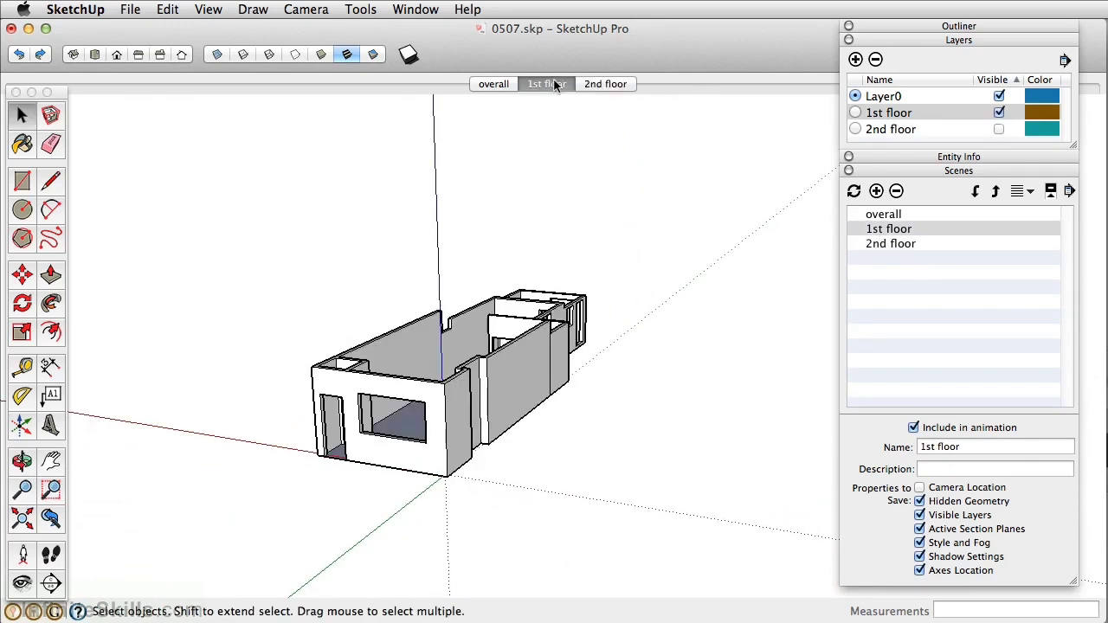
{"action": "middle_click_drag", "start_coordinate": [406, 403], "coordinate": [553, 381]}
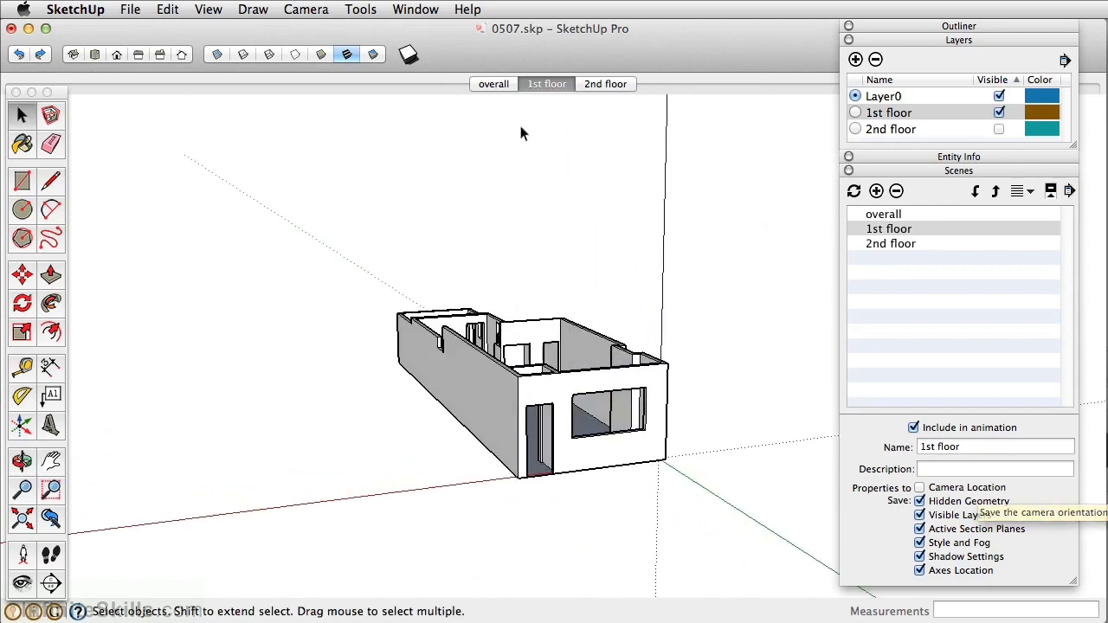
- Cycle through the overall, 1st floor and 2nd floor scenes and return to the overall scene
{"action": "left_click", "coordinate": [491, 84]}
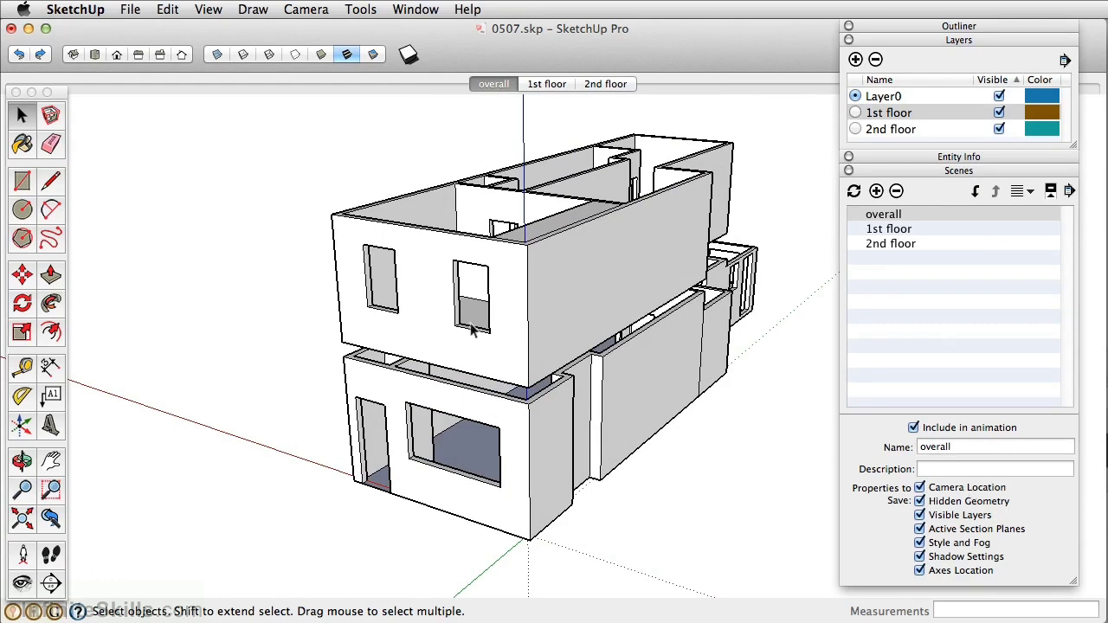
{"action": "left_click", "coordinate": [542, 83]}
{"action": "left_click", "coordinate": [616, 83]}
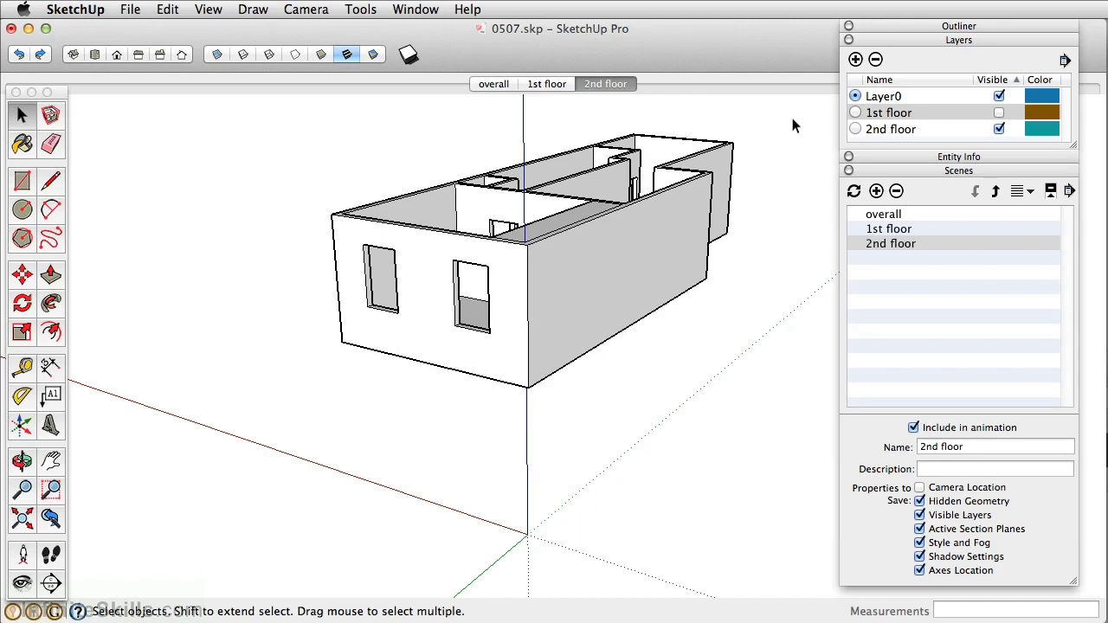
{"action": "key", "text": "Page_Down"}
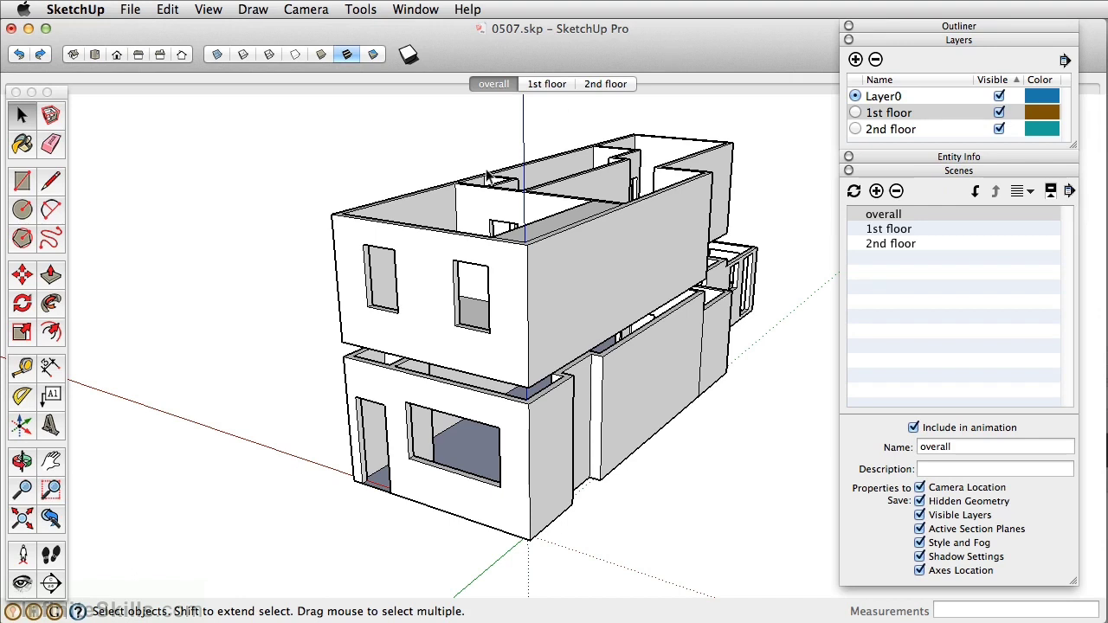
- Examine the upper-floor interior through its doorway and hallway using the Zoom tool with the 30-degree field of view
{"action": "left_click", "coordinate": [22, 490]}
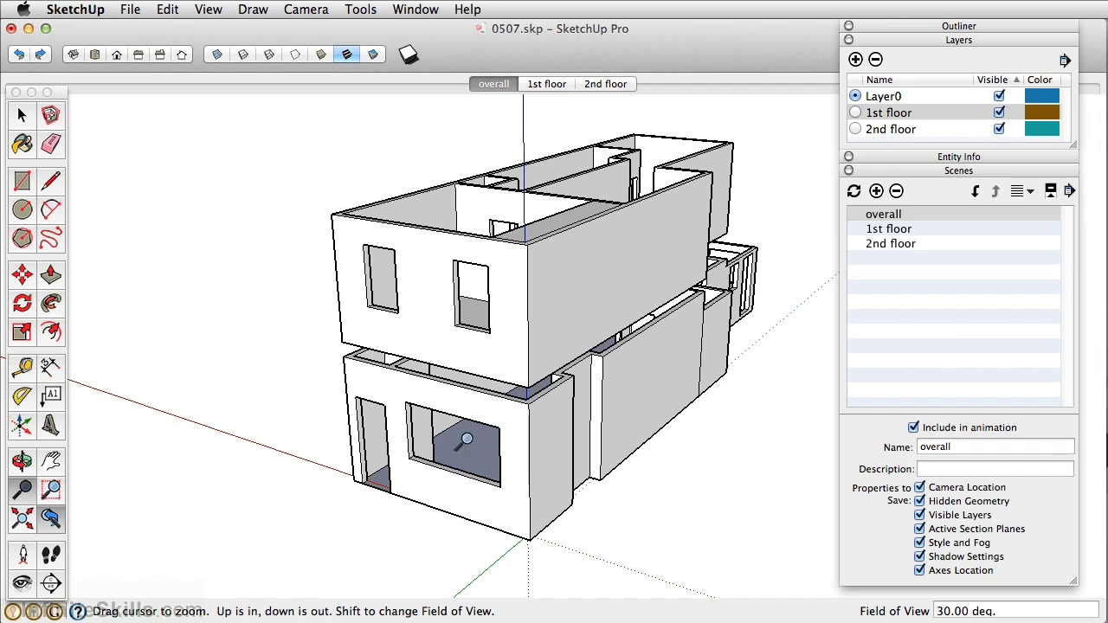
{"action": "middle_click_drag", "start_coordinate": [467, 260], "coordinate": [522, 337]}
{"action": "scroll", "coordinate": [597, 256], "scroll_direction": "up", "scroll_amount": 5}
{"action": "scroll", "coordinate": [598, 257], "scroll_direction": "up", "scroll_amount": 5}
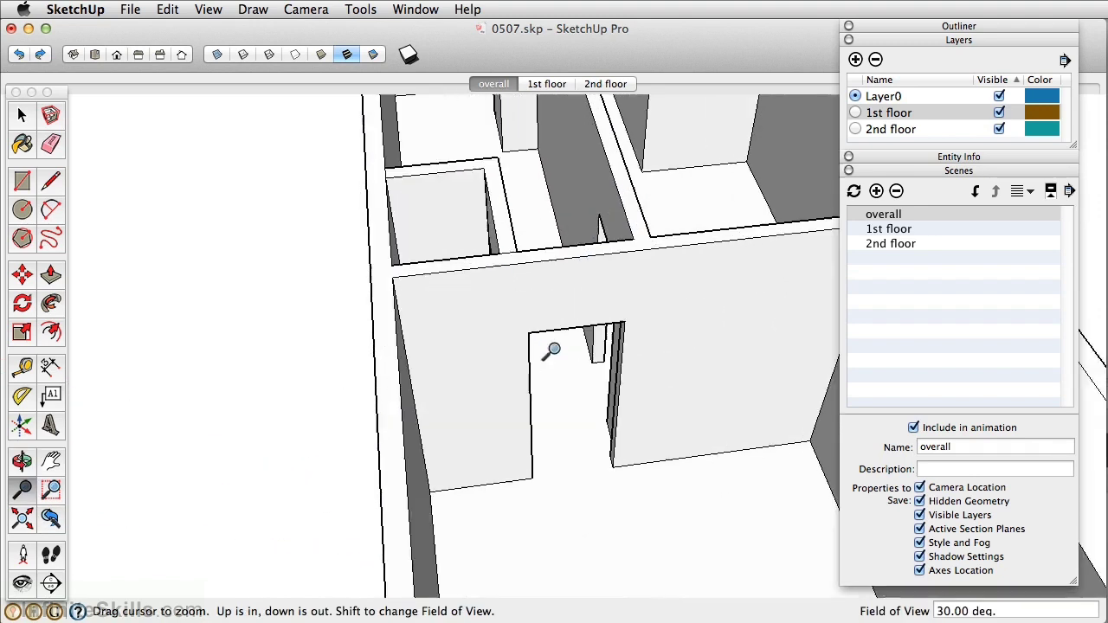
{"action": "middle_click_drag", "start_coordinate": [609, 459], "coordinate": [537, 289]}
{"action": "scroll", "coordinate": [554, 288], "scroll_direction": "up", "scroll_amount": 5}
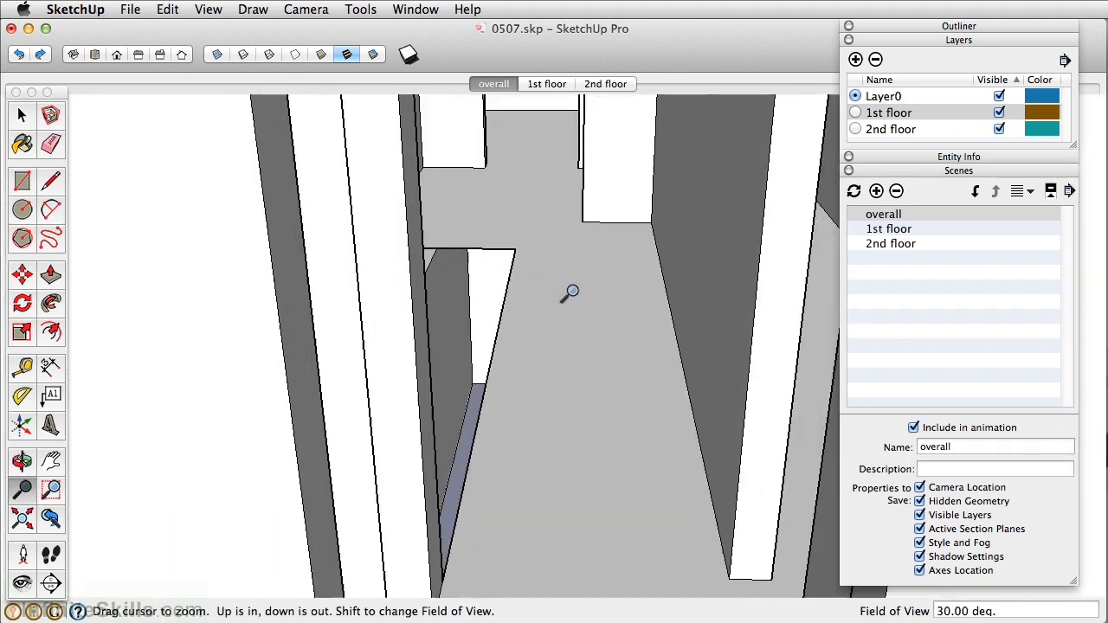
{"action": "middle_click_drag", "start_coordinate": [588, 376], "coordinate": [557, 413]}
{"action": "scroll", "coordinate": [559, 424], "scroll_direction": "down", "scroll_amount": 3}
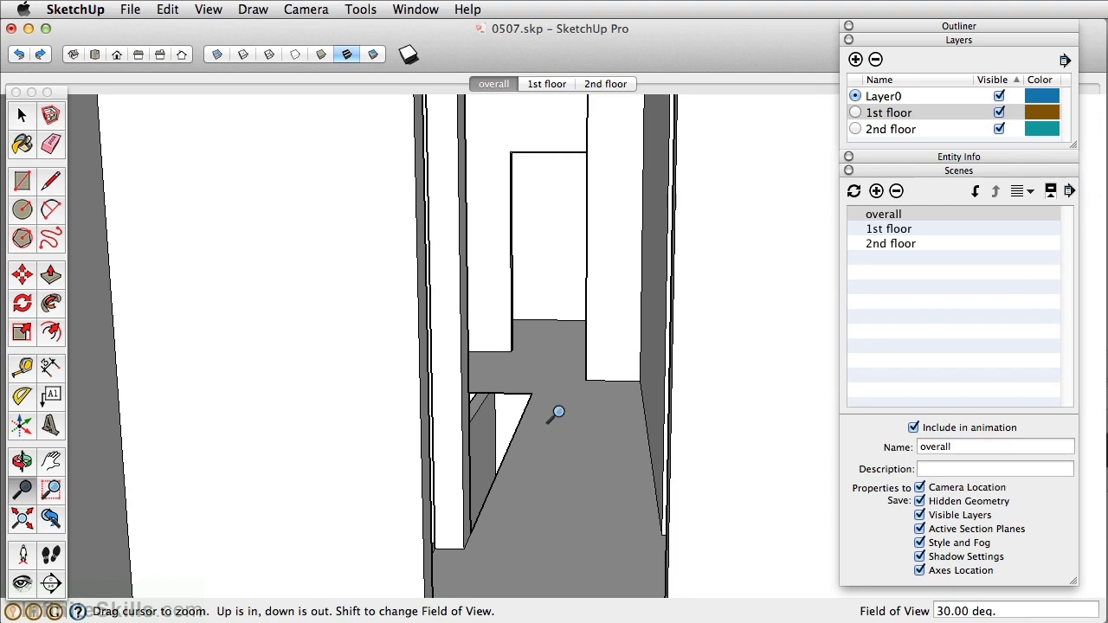
- Set the camera's field of view to 60 degrees and collapse the layer and scene settings to clear the view
{"action": "left_click", "coordinate": [22, 488]}
{"action": "type", "text": "60"}
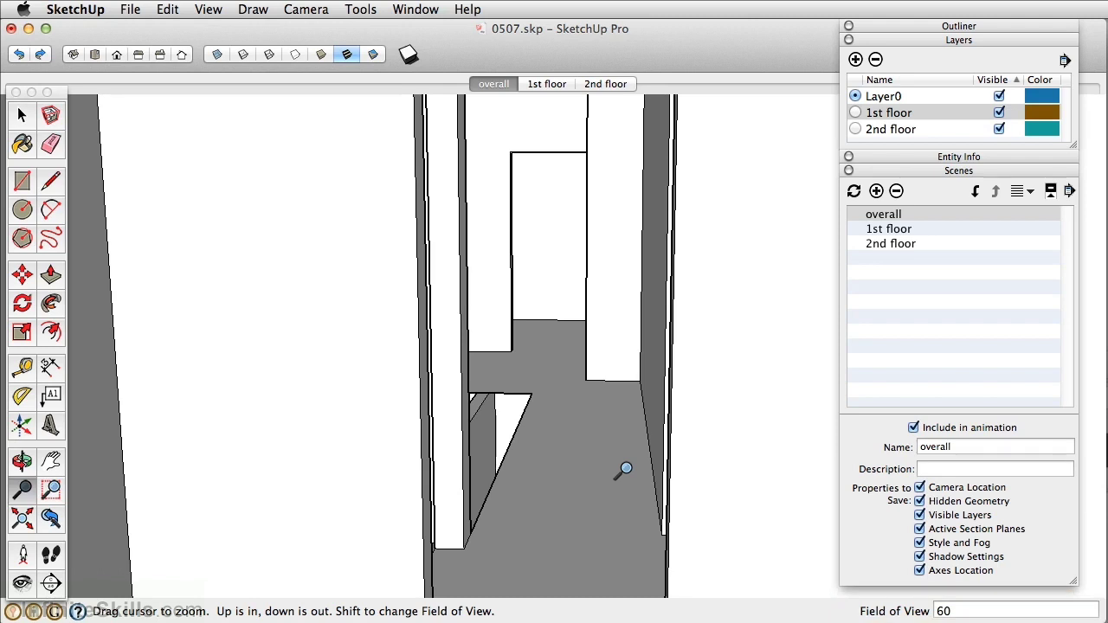
{"action": "key", "text": "Return"}
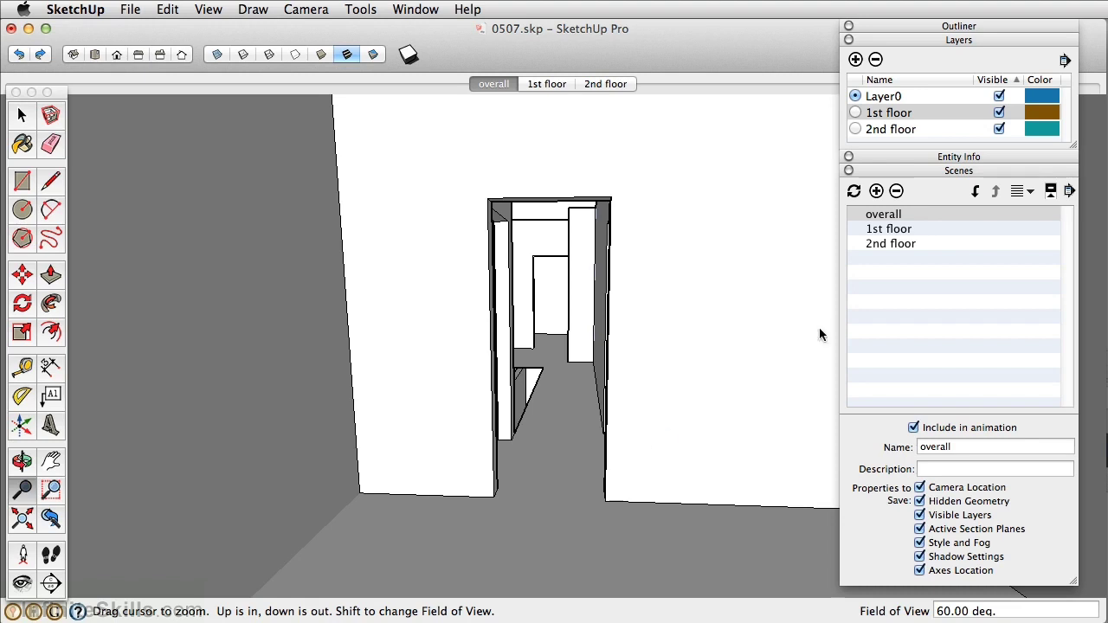
{"action": "left_click", "coordinate": [983, 39]}
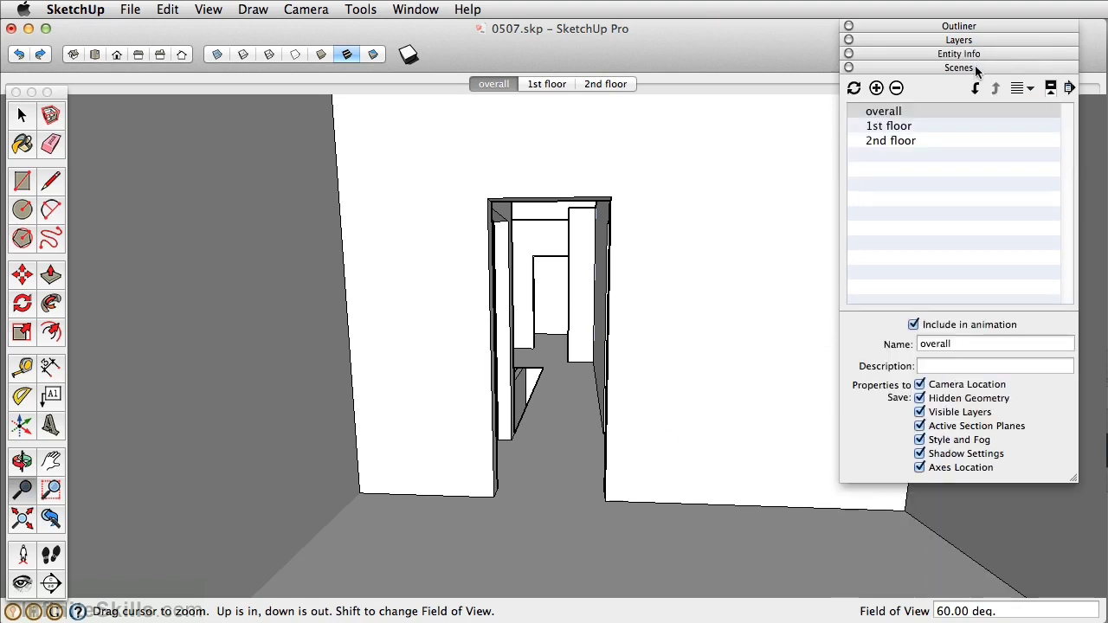
{"action": "left_click", "coordinate": [975, 67]}
- Examine the upper-floor hallway with the 60-degree field of view and return to an exterior view of the house front
{"action": "middle_click_drag", "start_coordinate": [568, 397], "coordinate": [555, 390]}
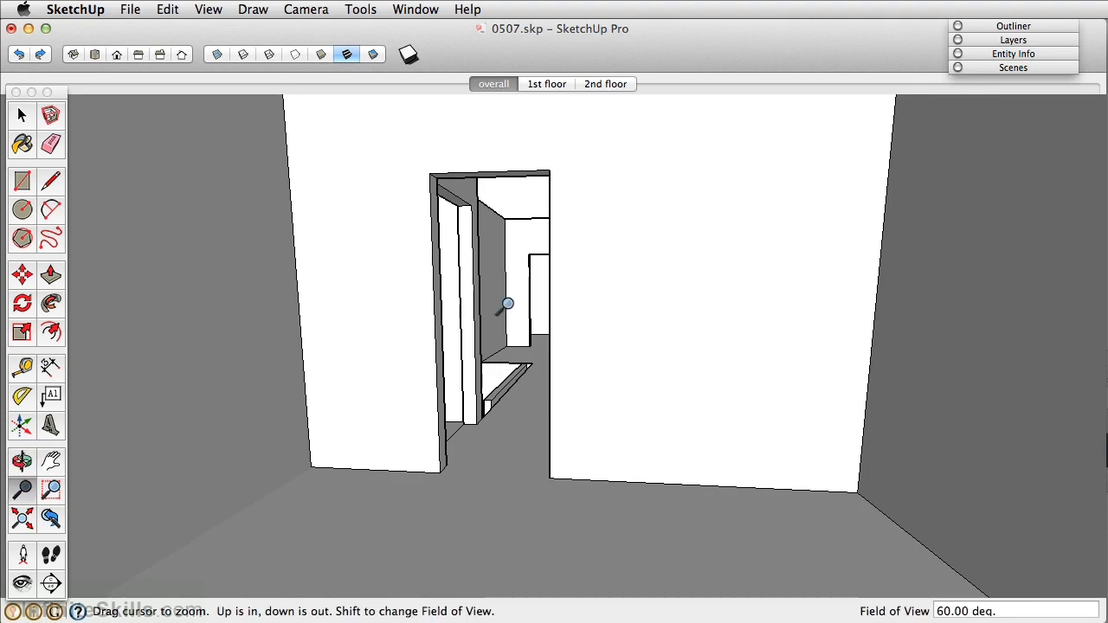
{"action": "scroll", "coordinate": [491, 301], "scroll_direction": "up", "scroll_amount": 6}
{"action": "scroll", "coordinate": [490, 300], "scroll_direction": "up", "scroll_amount": 3}
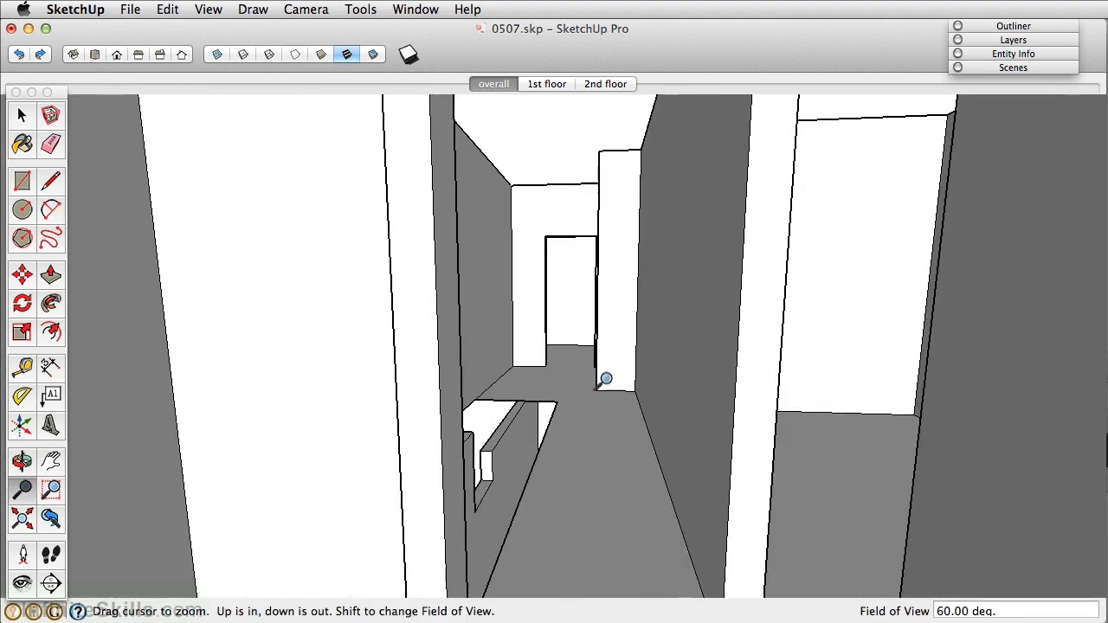
{"action": "scroll", "coordinate": [552, 422], "scroll_direction": "up", "scroll_amount": 3}
{"action": "middle_click_drag", "start_coordinate": [559, 440], "coordinate": [604, 382]}
{"action": "scroll", "coordinate": [610, 327], "scroll_direction": "down", "scroll_amount": 15}
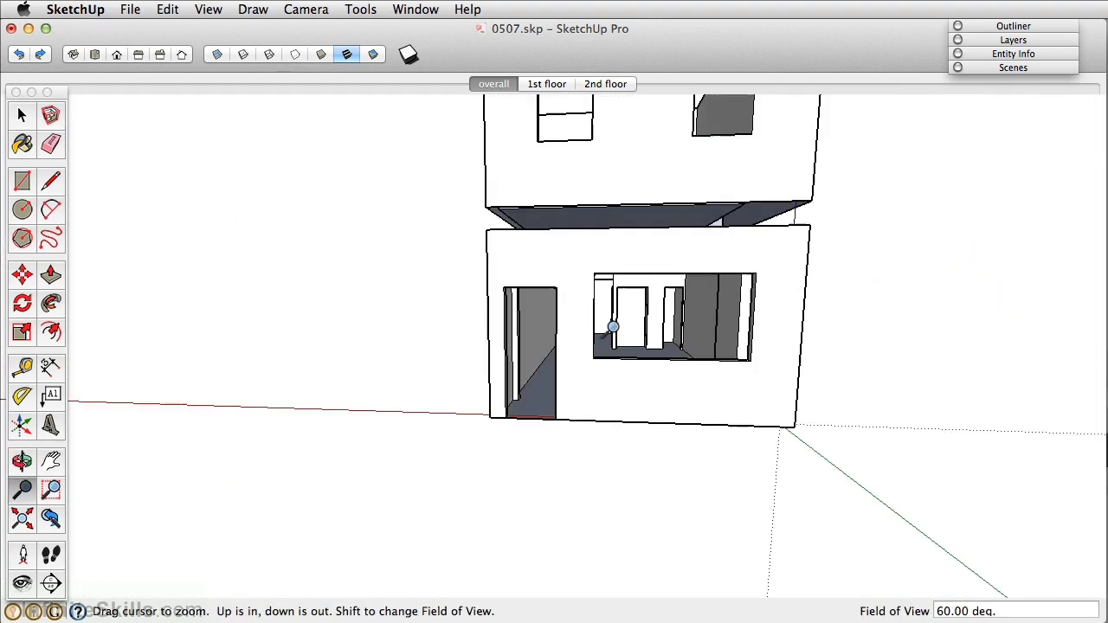
{"action": "middle_click_drag", "start_coordinate": [593, 338], "coordinate": [458, 430], "text": "shift"}
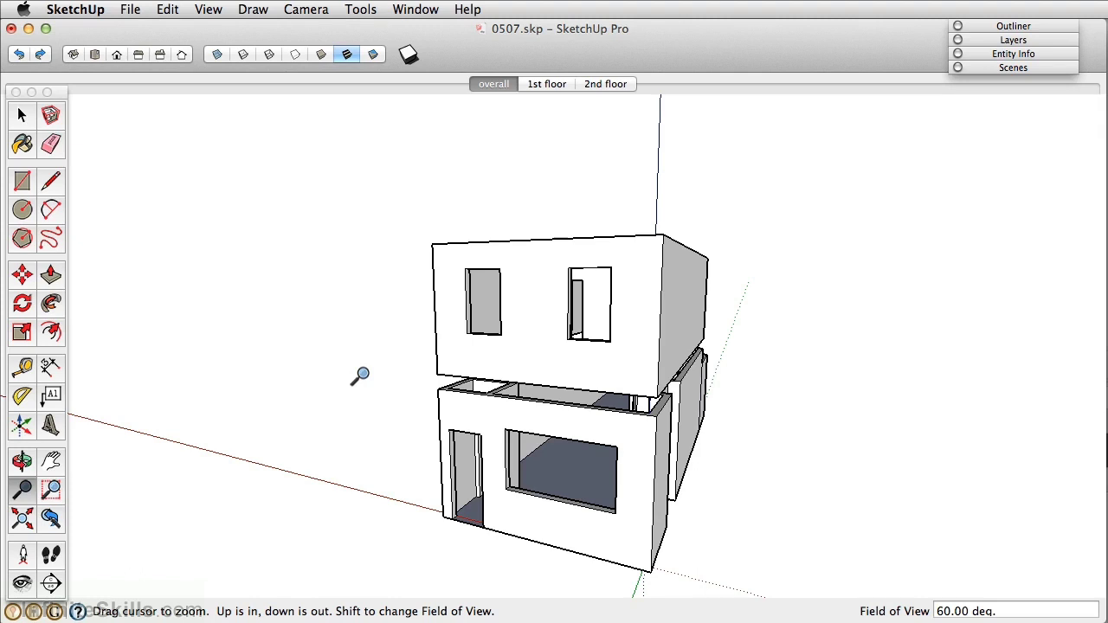
- Try camera focal lengths of 35 mm and 10 mm and inspect the first-floor interior with the wide-angle lens
{"action": "type", "text": "35mm"}
{"action": "key", "text": "Return"}
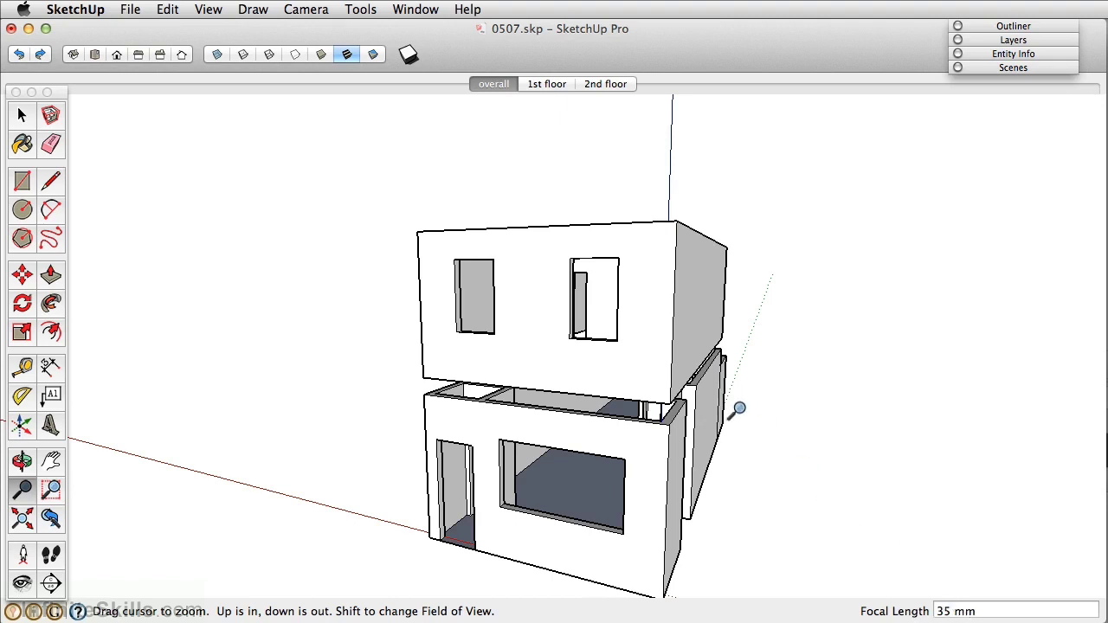
{"action": "type", "text": "10"}
{"action": "key", "text": "Return"}
{"action": "scroll", "coordinate": [556, 377], "scroll_direction": "up", "scroll_amount": 6}
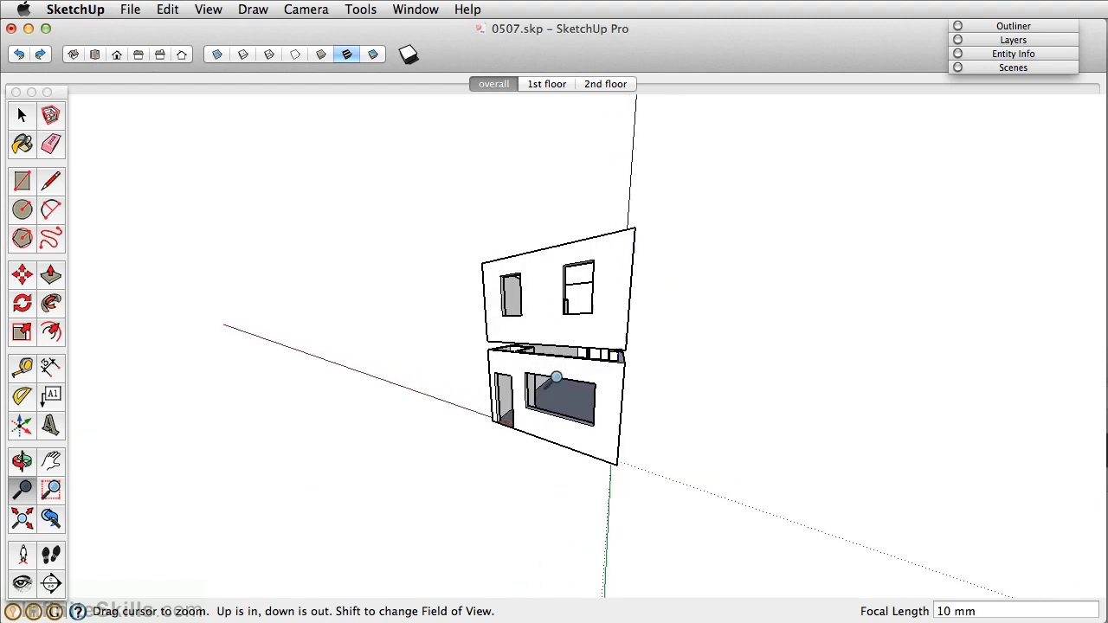
{"action": "scroll", "coordinate": [556, 378], "scroll_direction": "up", "scroll_amount": 5}
{"action": "scroll", "coordinate": [571, 398], "scroll_direction": "down", "scroll_amount": 2}
{"action": "scroll", "coordinate": [575, 394], "scroll_direction": "up", "scroll_amount": 6}
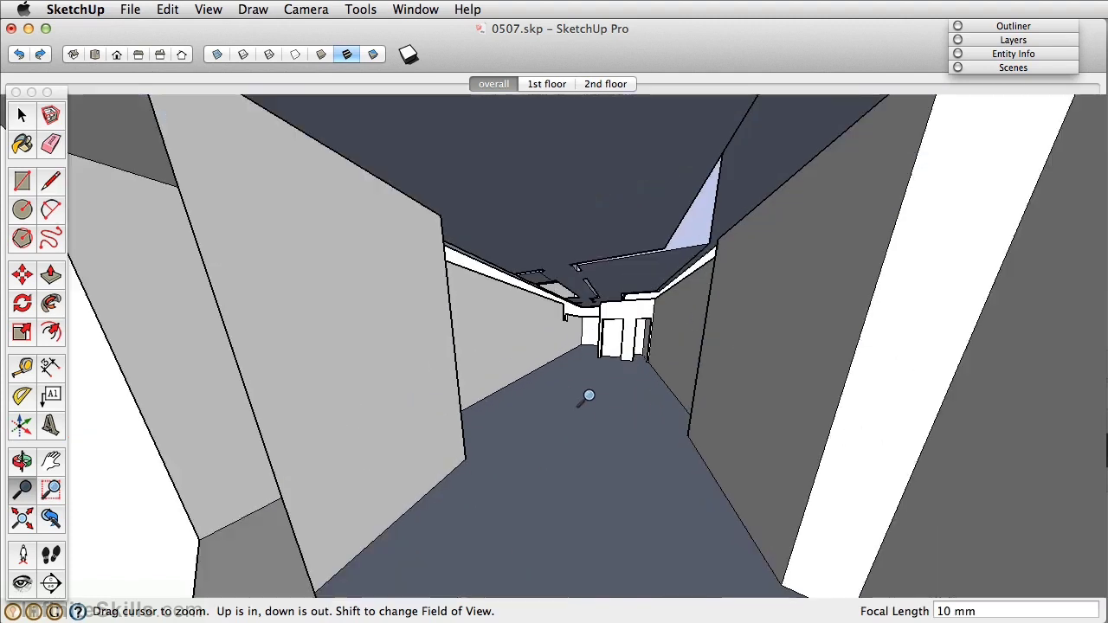
{"action": "scroll", "coordinate": [567, 342], "scroll_direction": "up", "scroll_amount": 3}
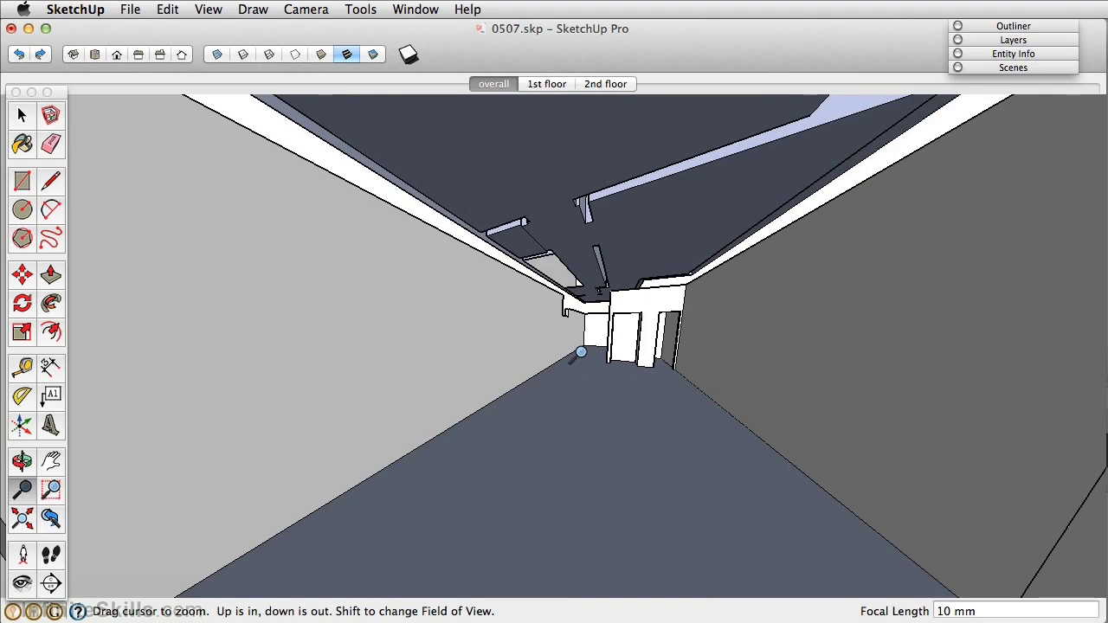
{"action": "scroll", "coordinate": [578, 350], "scroll_direction": "down", "scroll_amount": 10}
- Set the focal length back to 35 mm and view the front of the house
{"action": "type", "text": "35"}
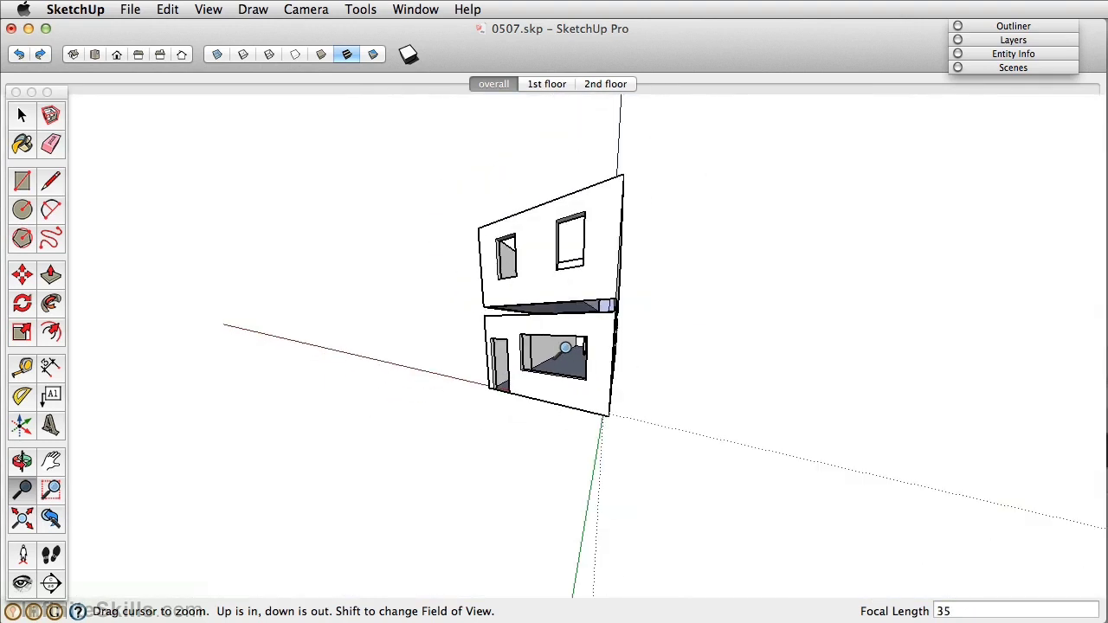
{"action": "key", "text": "Return"}
{"action": "scroll", "coordinate": [565, 347], "scroll_direction": "up", "scroll_amount": 5}
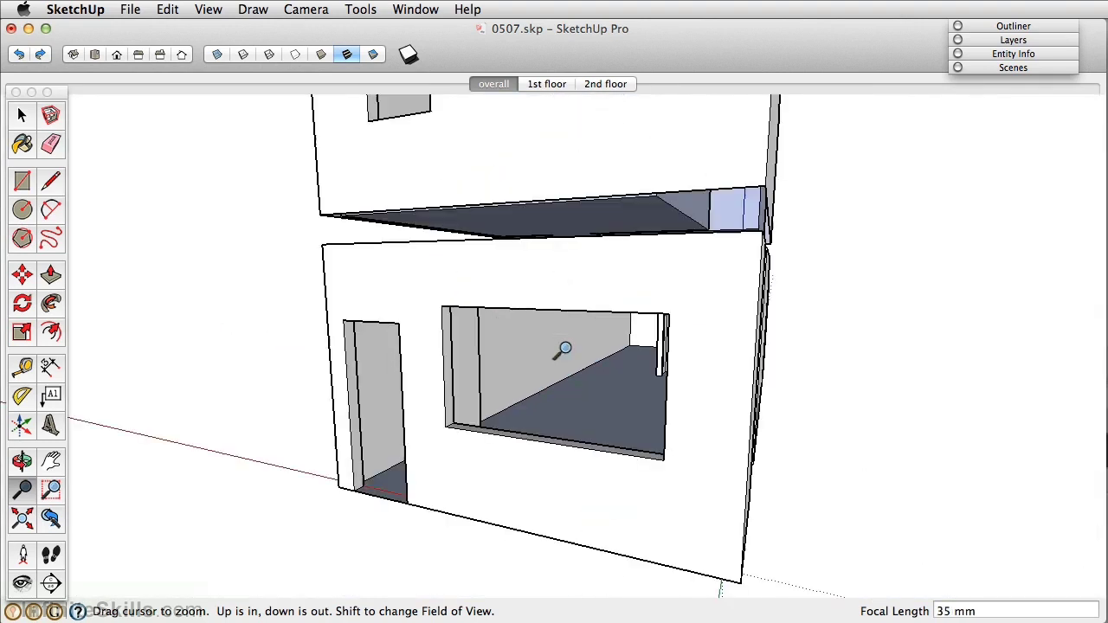
{"action": "middle_click_drag", "start_coordinate": [566, 351], "coordinate": [499, 437]}
{"action": "scroll", "coordinate": [642, 361], "scroll_direction": "up", "scroll_amount": 2}
{"action": "scroll", "coordinate": [643, 361], "scroll_direction": "down", "scroll_amount": 3}
- Try focal lengths of 50 mm and 100 mm and reframe the whole house from the front
{"action": "type", "text": "50"}
{"action": "key", "text": "Return"}
{"action": "type", "text": "100"}
{"action": "key", "text": "Return"}
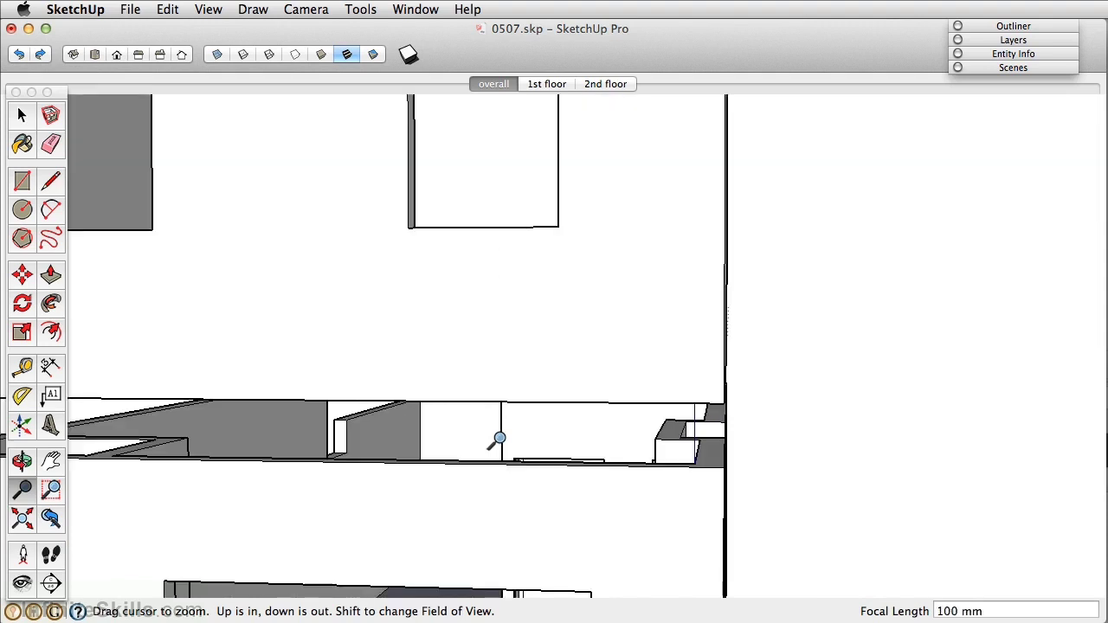
{"action": "scroll", "coordinate": [499, 438], "scroll_direction": "down", "scroll_amount": 5}
{"action": "middle_click_drag", "start_coordinate": [569, 383], "coordinate": [415, 428]}
{"action": "key", "text": "z"}
{"action": "middle_click_drag", "start_coordinate": [486, 386], "coordinate": [684, 375]}
{"action": "middle_click_drag", "start_coordinate": [648, 449], "coordinate": [578, 450]}
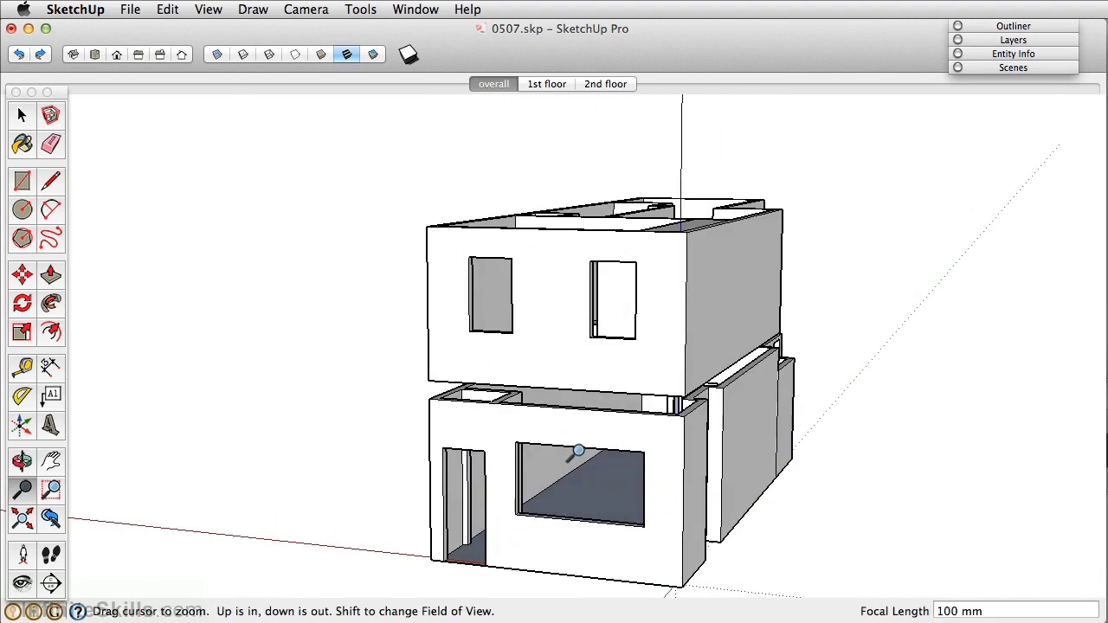
- Set the field of view to 60deg and bring the house closer in the view
{"action": "type", "text": "60deg"}
{"action": "key", "text": "Return"}
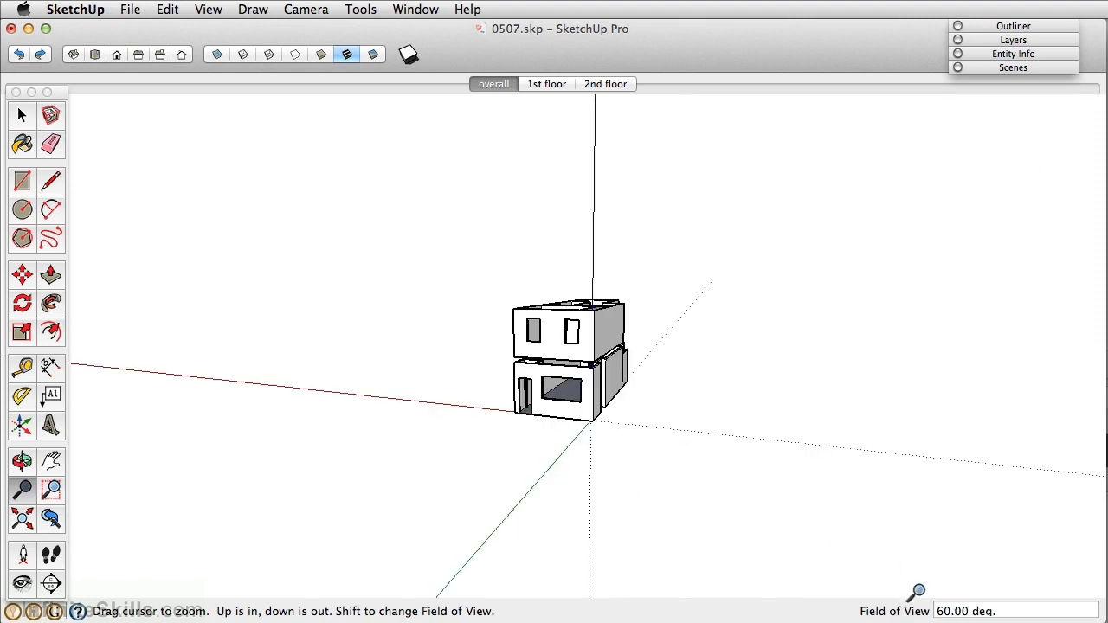
{"action": "scroll", "coordinate": [561, 356], "scroll_direction": "up", "scroll_amount": 5}
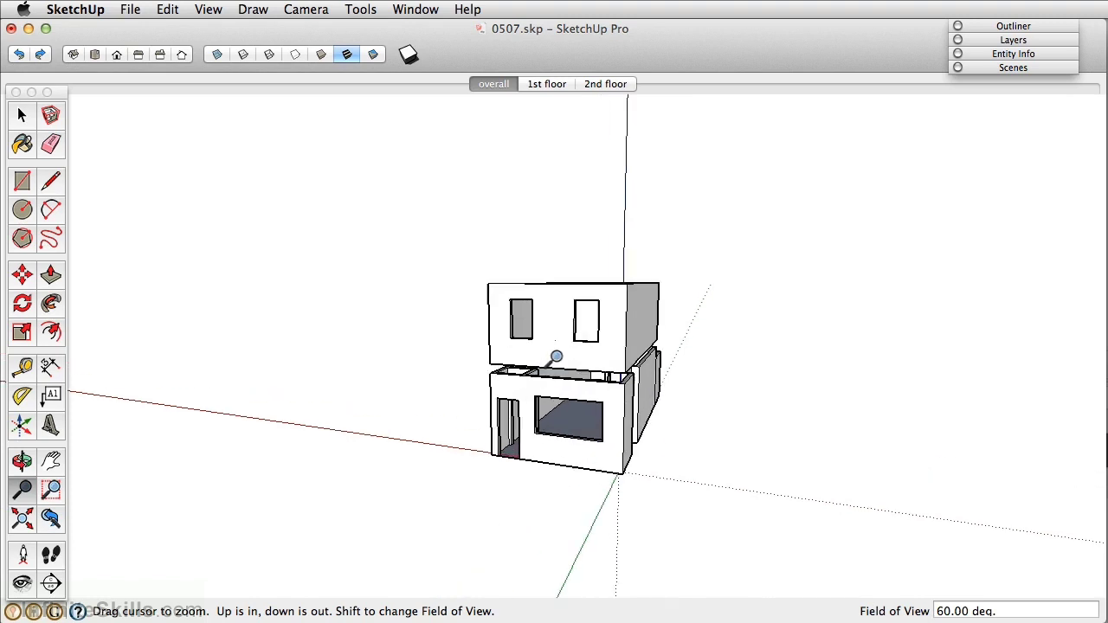
- Add a scene named 60deg from the current view and switch between the overall and 60deg scenes to compare them
{"action": "left_click", "coordinate": [1019, 43]}
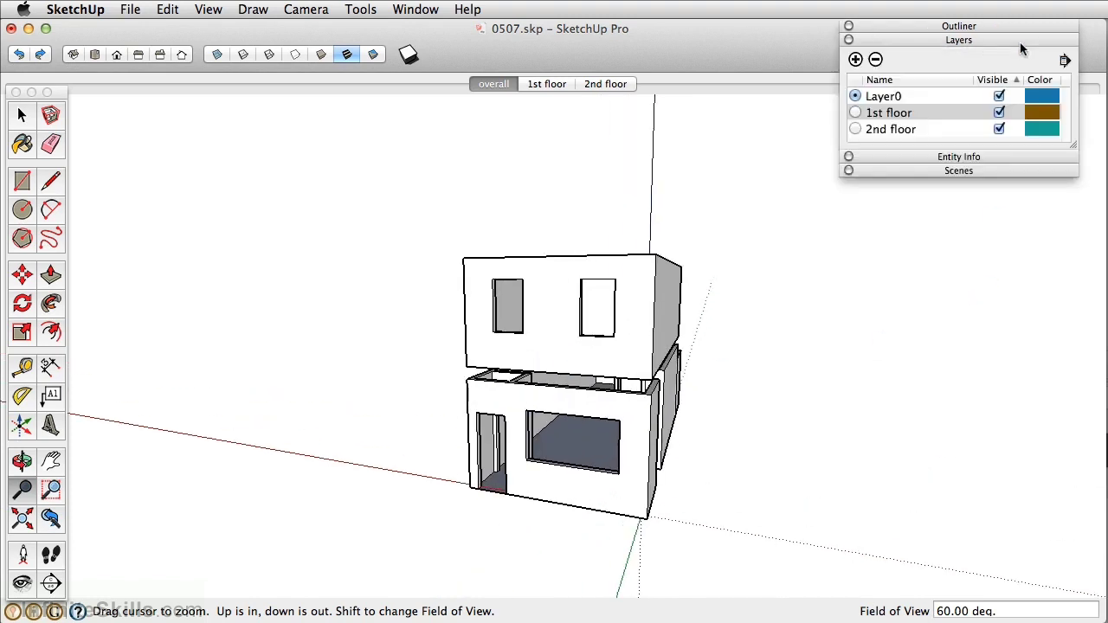
{"action": "left_click", "coordinate": [1001, 170]}
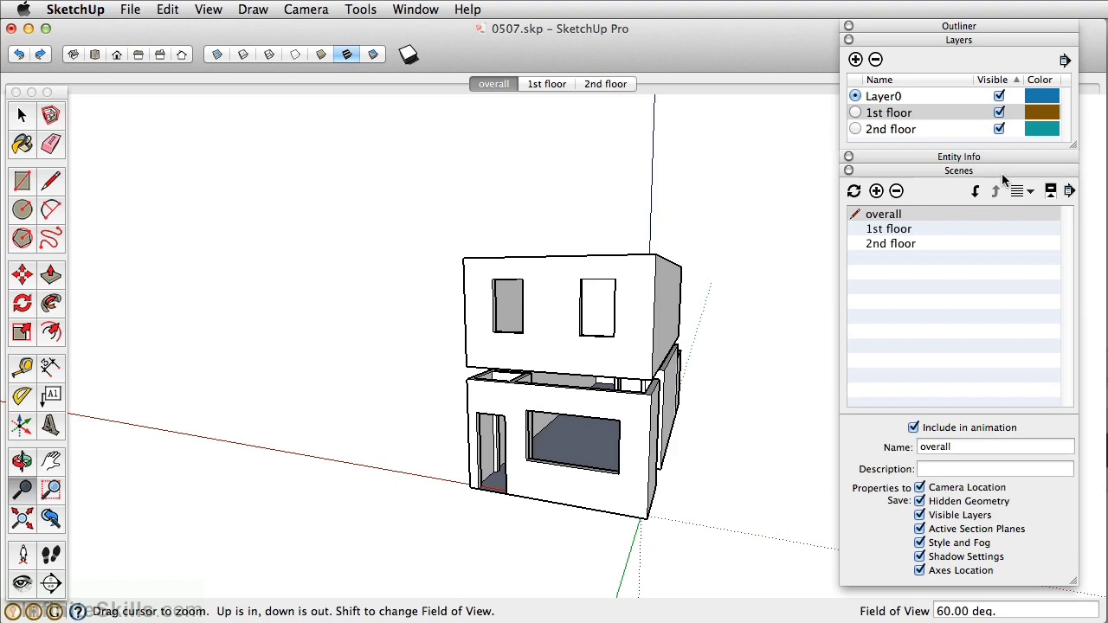
{"action": "left_click", "coordinate": [877, 191]}
{"action": "triple_click", "coordinate": [966, 446]}
{"action": "type", "text": "60deg"}
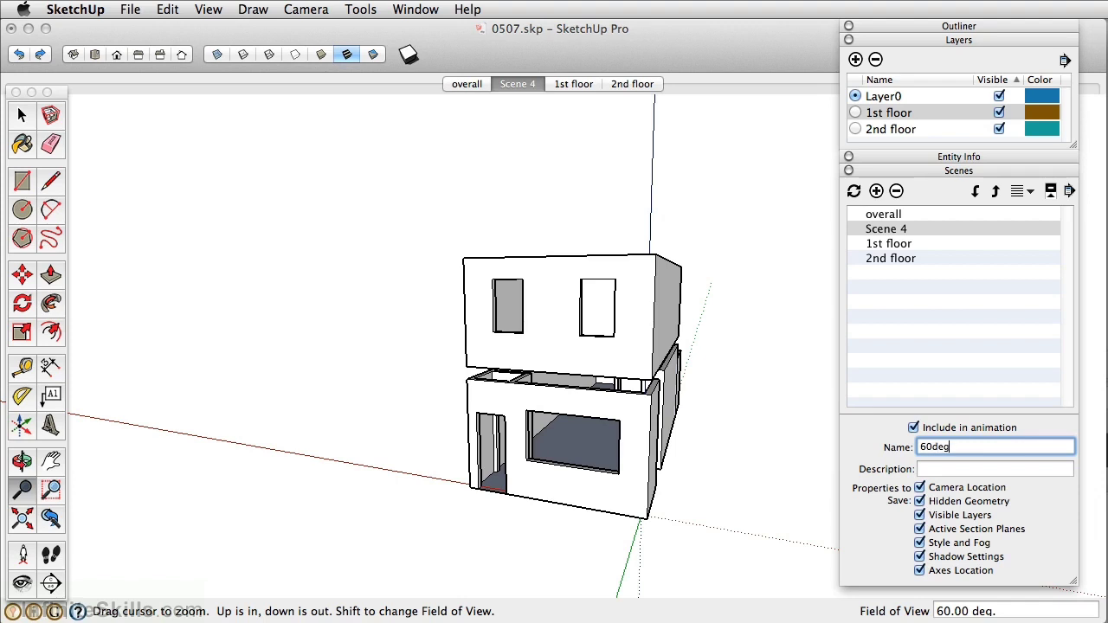
{"action": "key", "text": "Return"}
{"action": "left_click", "coordinate": [473, 83]}
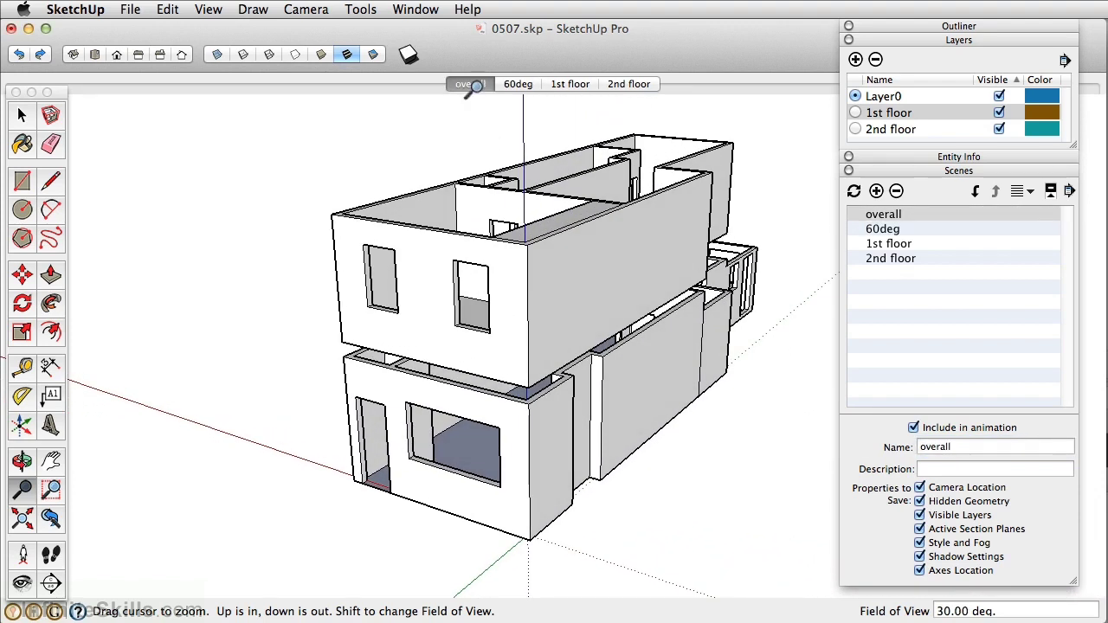
{"action": "left_click", "coordinate": [519, 84]}
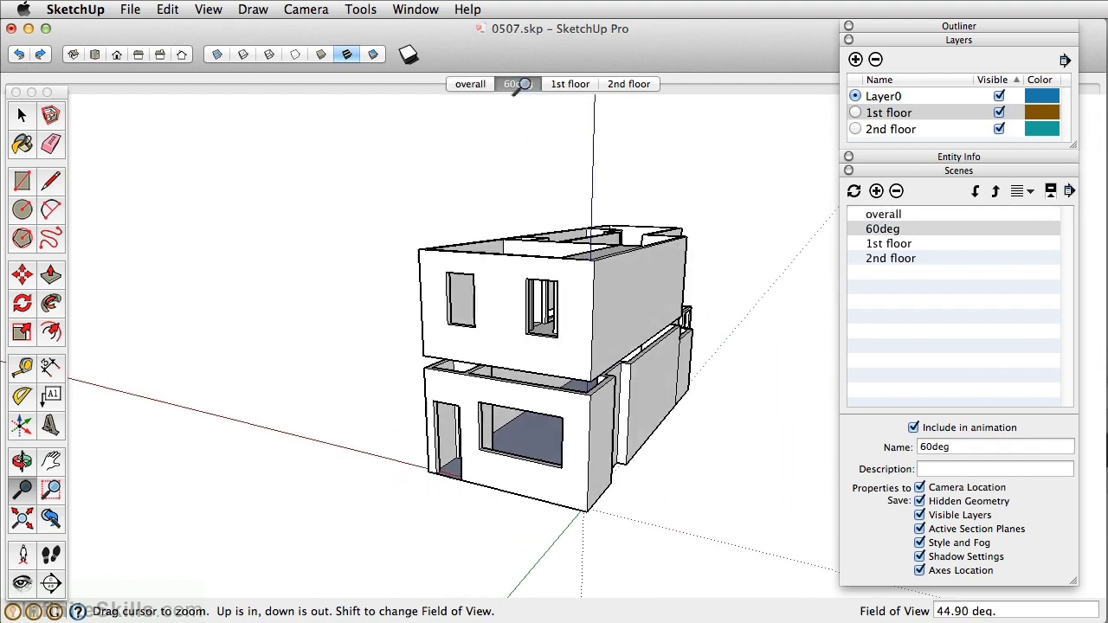